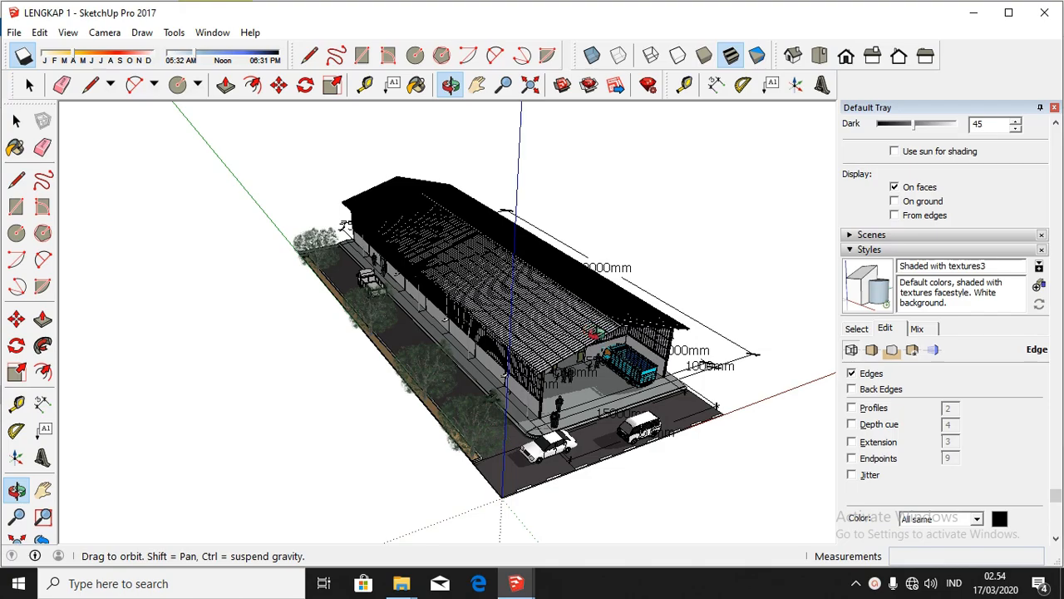
# Step: Examine the roofed warehouse from outside, covering the open truck bay at the front and the dimensioned long side
pyautogui.scroll(6, 639, 422)
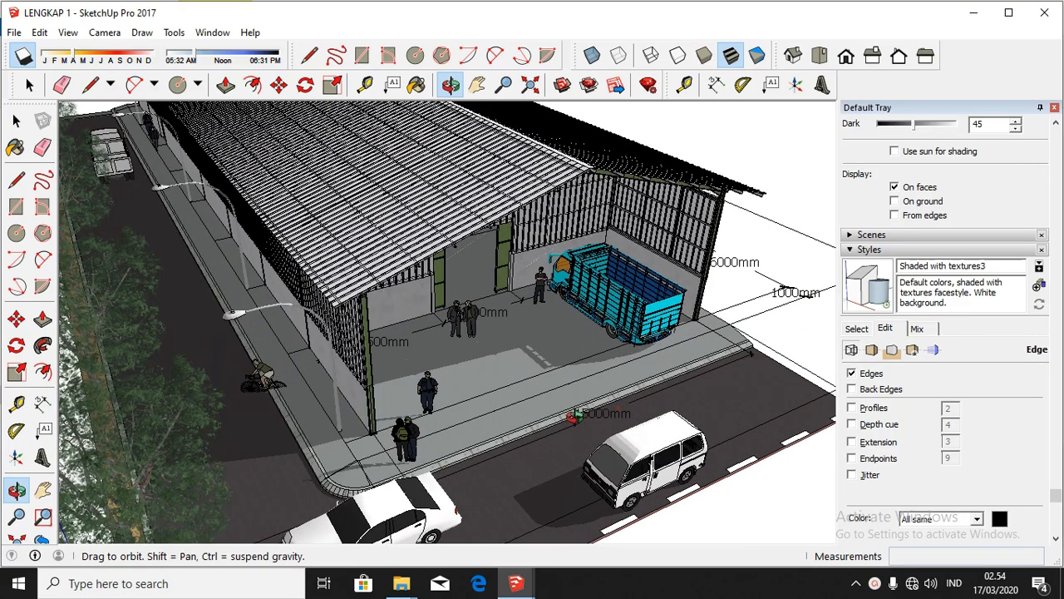
pyautogui.moveTo(573, 415); pyautogui.dragTo(561, 361)
pyautogui.scroll(-5, 561, 362)
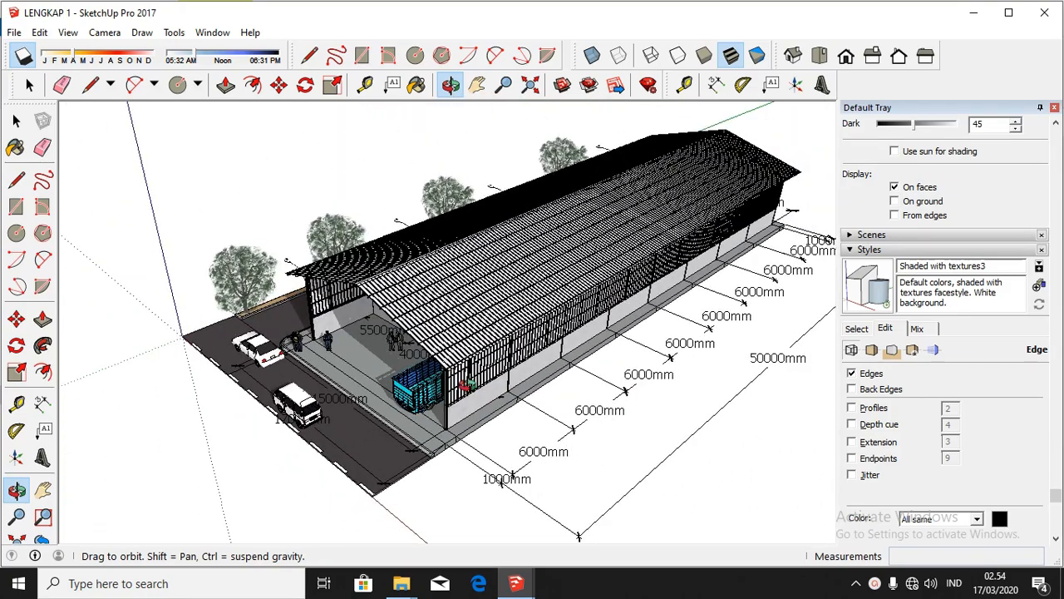
pyautogui.moveTo(726, 309); pyautogui.dragTo(712, 317)
pyautogui.moveTo(540, 288); pyautogui.dragTo(721, 289)
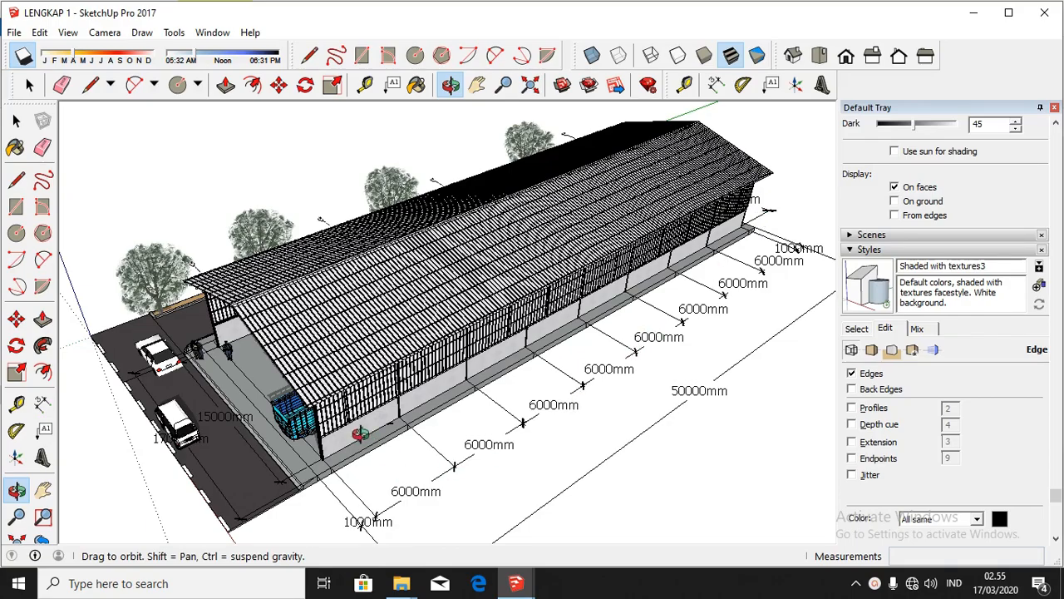
pyautogui.moveTo(435, 472); pyautogui.dragTo(475, 338)
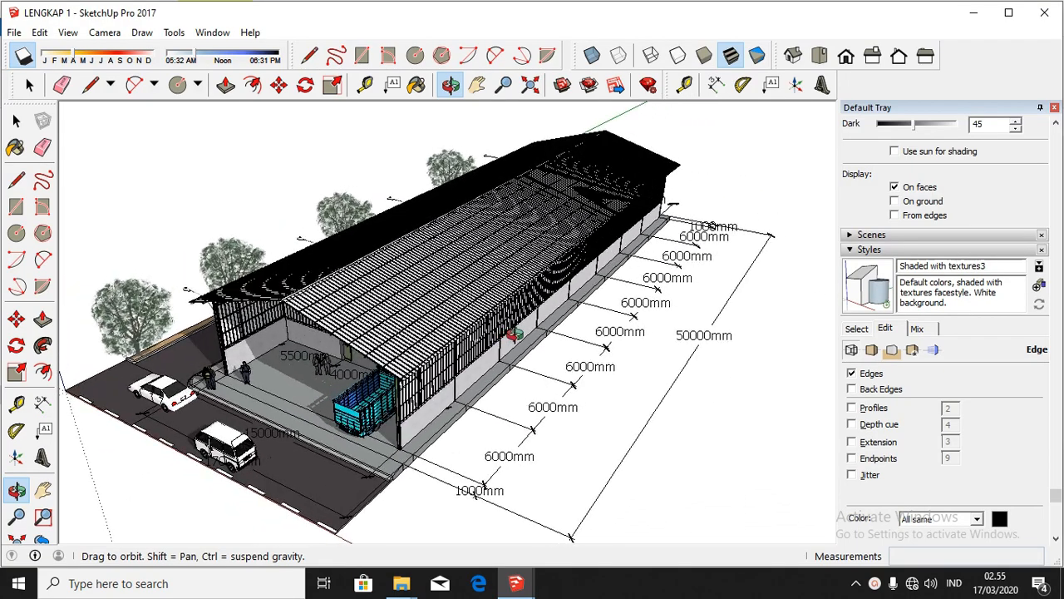
pyautogui.moveTo(579, 334); pyautogui.dragTo(777, 330)
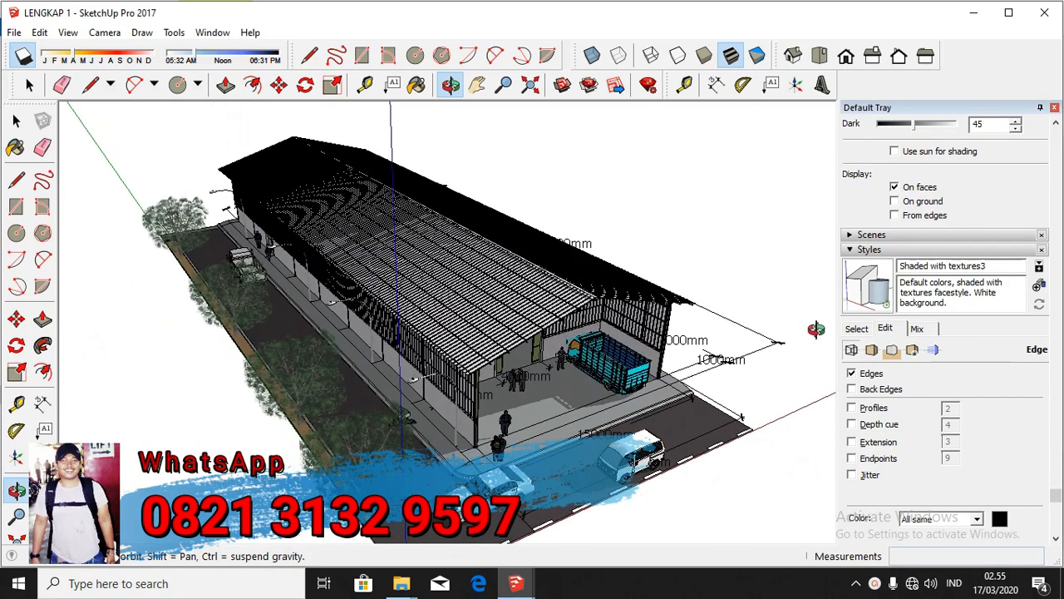
pyautogui.moveTo(814, 335); pyautogui.dragTo(419, 359)
pyautogui.scroll(5, 769, 178)
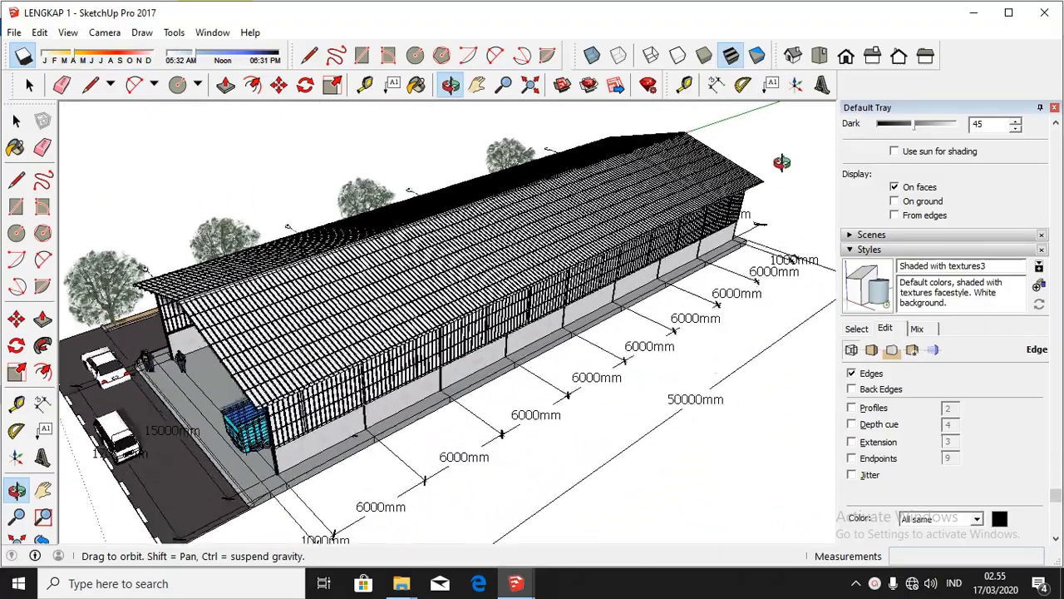
# Step: Examine the roof slope, the clad gable wall at the rear end and its corner facing the street
pyautogui.moveTo(726, 183); pyautogui.dragTo(419, 182)
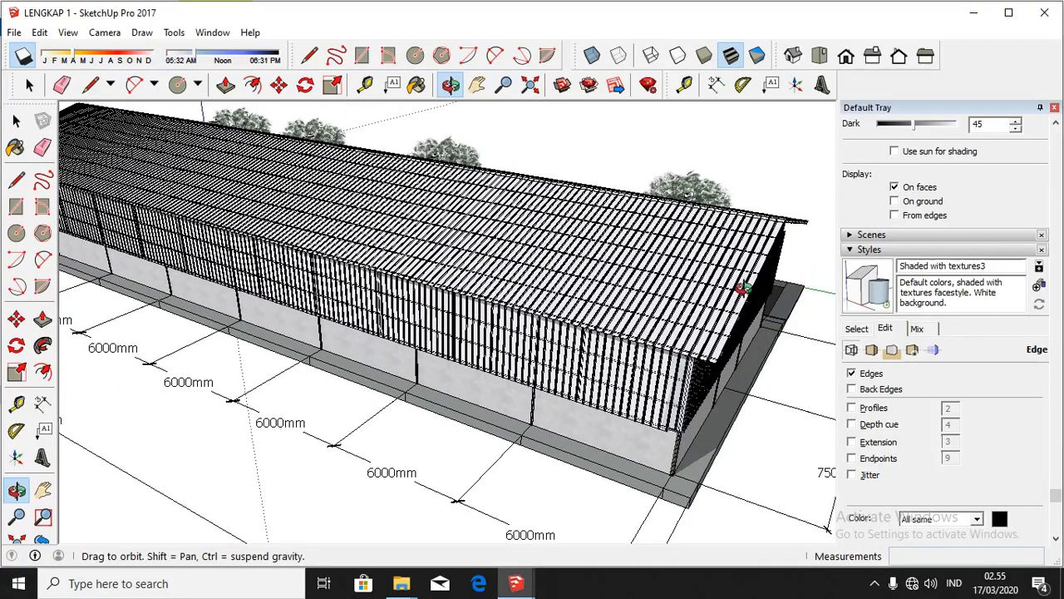
pyautogui.moveTo(743, 286); pyautogui.dragTo(491, 225)
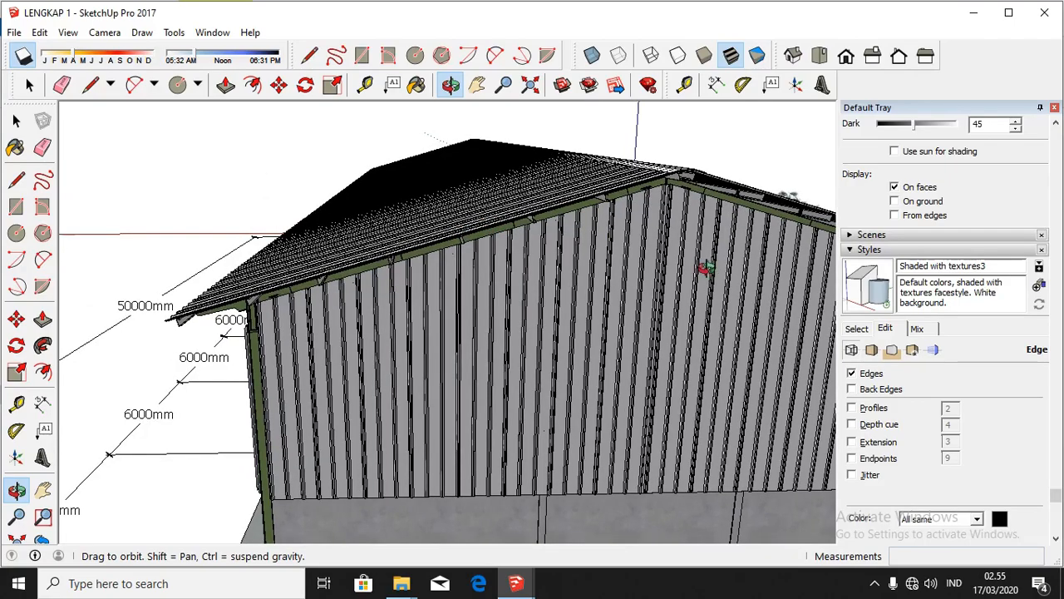
pyautogui.moveTo(705, 268); pyautogui.dragTo(488, 227)
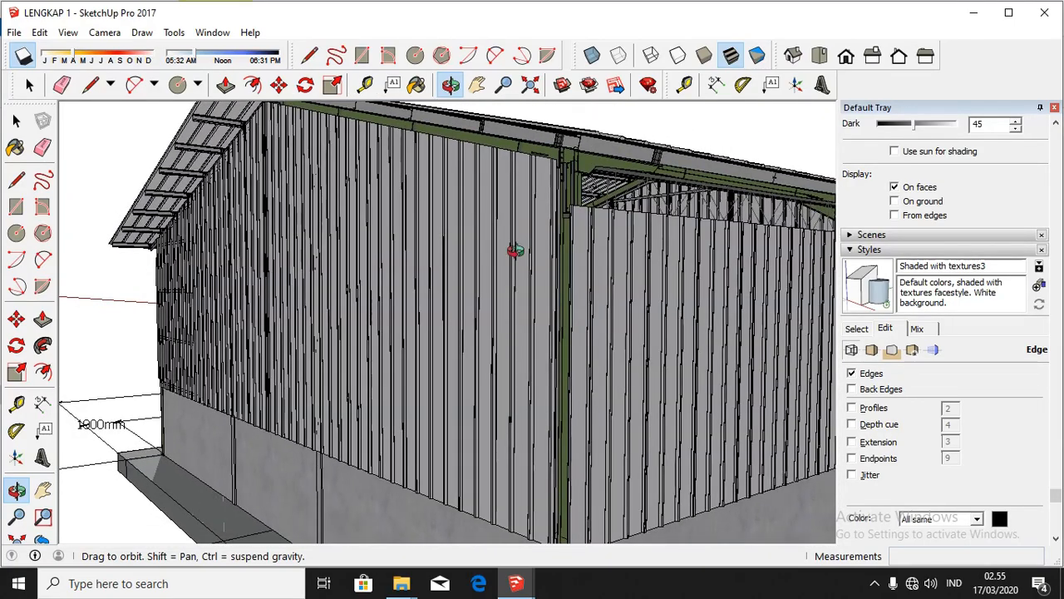
pyautogui.scroll(-5, 516, 250)
pyautogui.scroll(1, 830, 377)
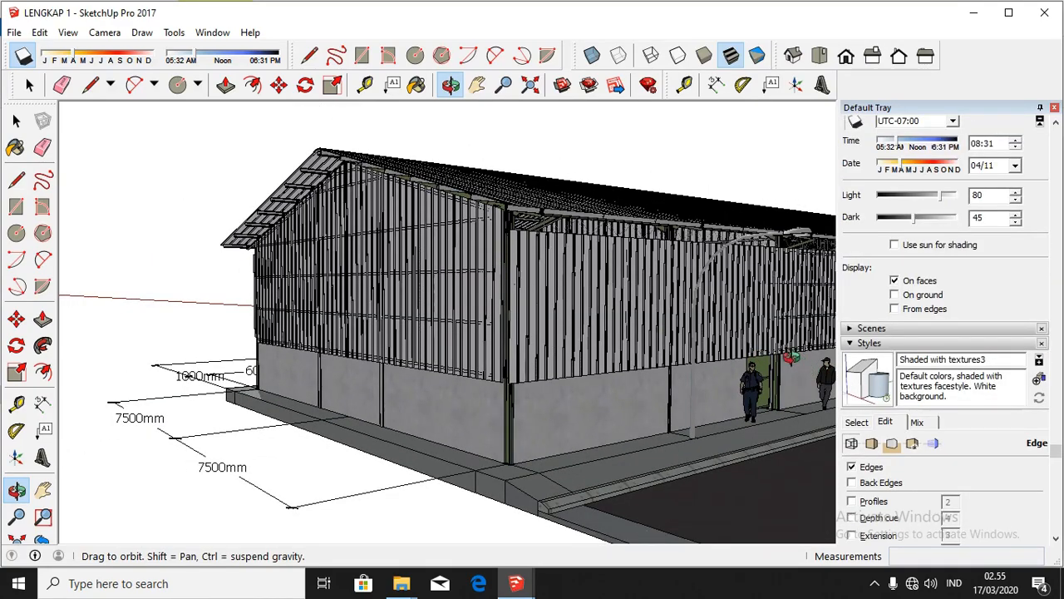
pyautogui.scroll(3, 672, 328)
pyautogui.scroll(-3, 597, 317)
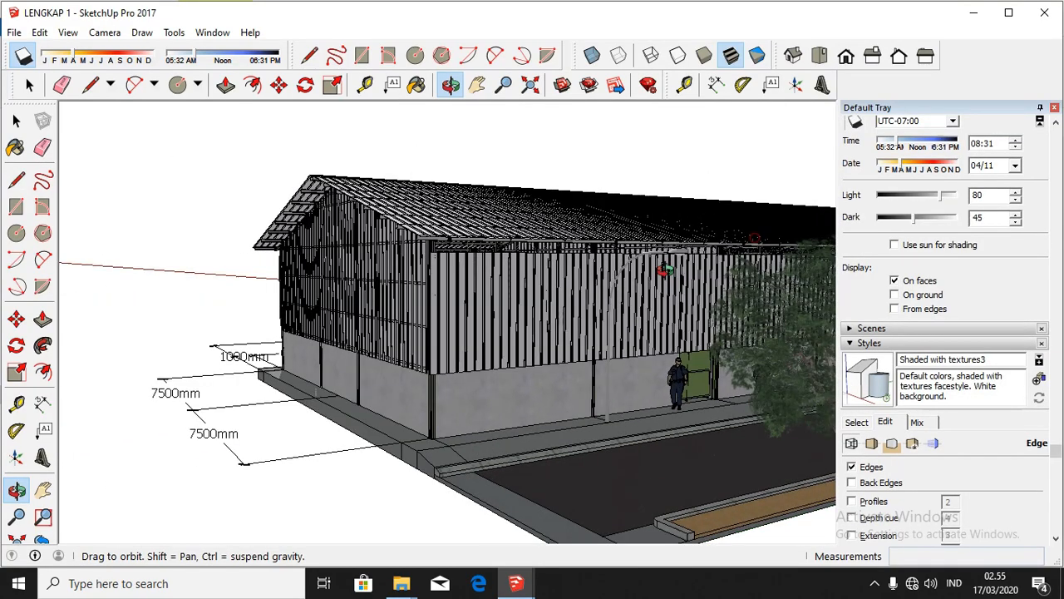
# Step: Examine the tree-lined street side of the warehouse and the front bay with the parked truck from above
pyautogui.moveTo(665, 270); pyautogui.dragTo(682, 249)
pyautogui.moveTo(551, 393); pyautogui.dragTo(373, 389)
pyautogui.scroll(-3, 310, 224)
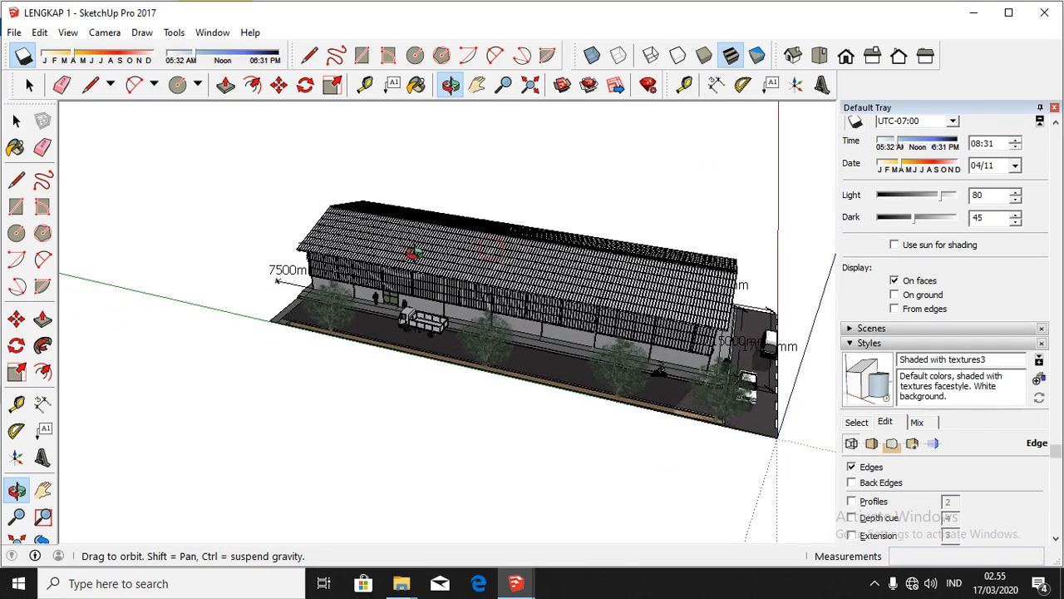
pyautogui.scroll(2, 736, 334)
pyautogui.scroll(3, 737, 335)
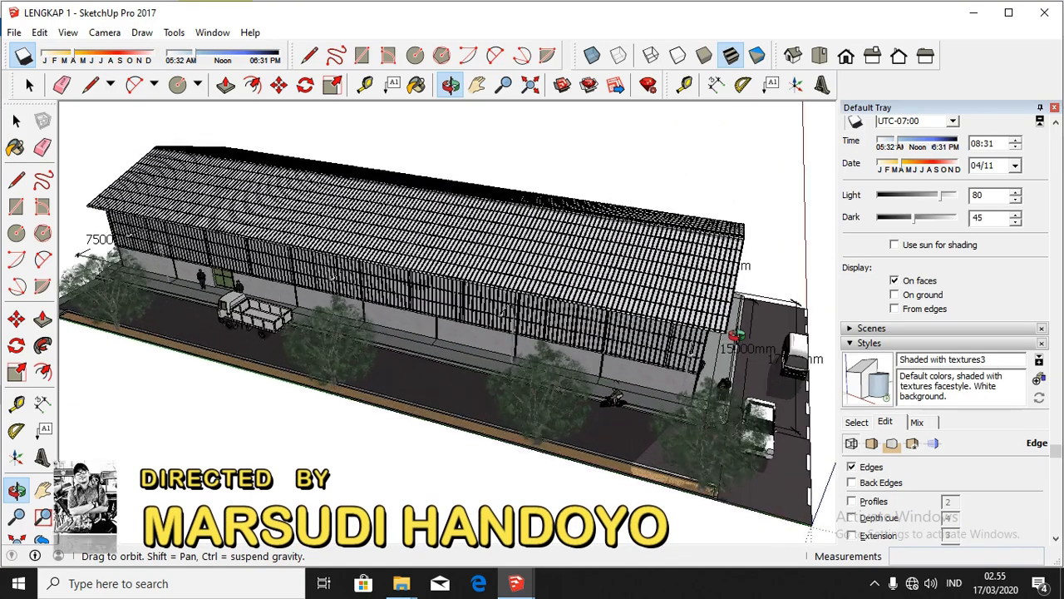
pyautogui.moveTo(737, 334); pyautogui.dragTo(712, 356)
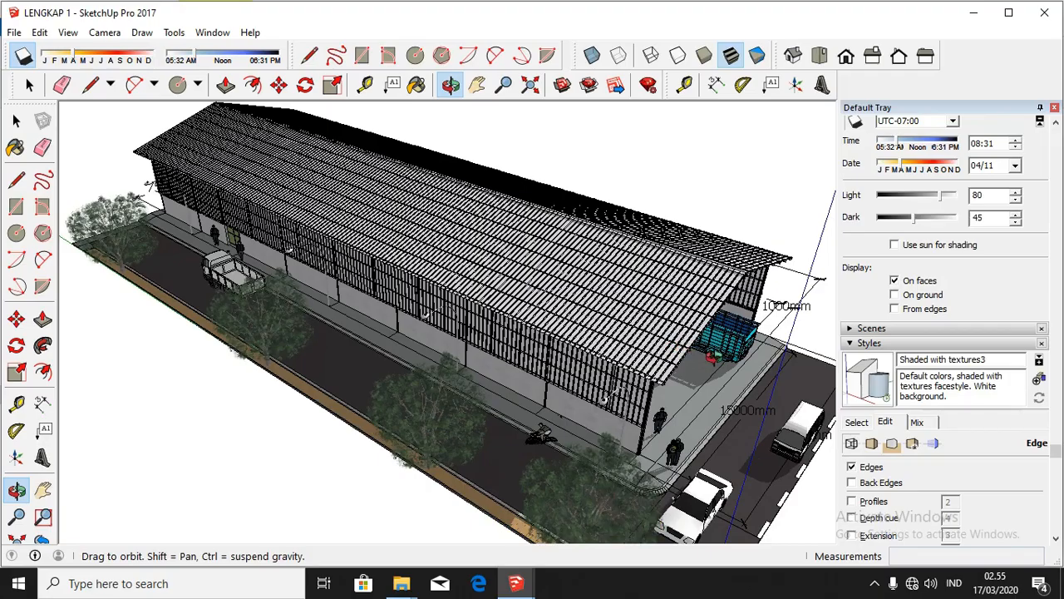
pyautogui.moveTo(792, 383)
pyautogui.mouseDown()
pyautogui.moveTo(629, 385)
pyautogui.moveTo(637, 352)
pyautogui.mouseUp()
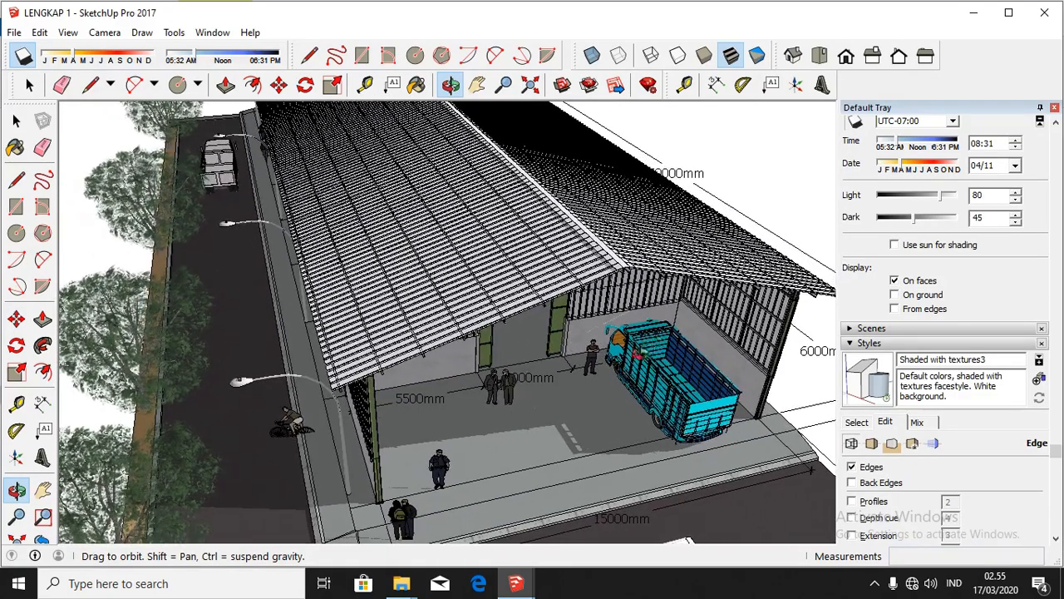
# Step: Switch to the LENGKAP 2 model and examine its open roof framing and the green doors beside the truck
pyautogui.click(516, 584)
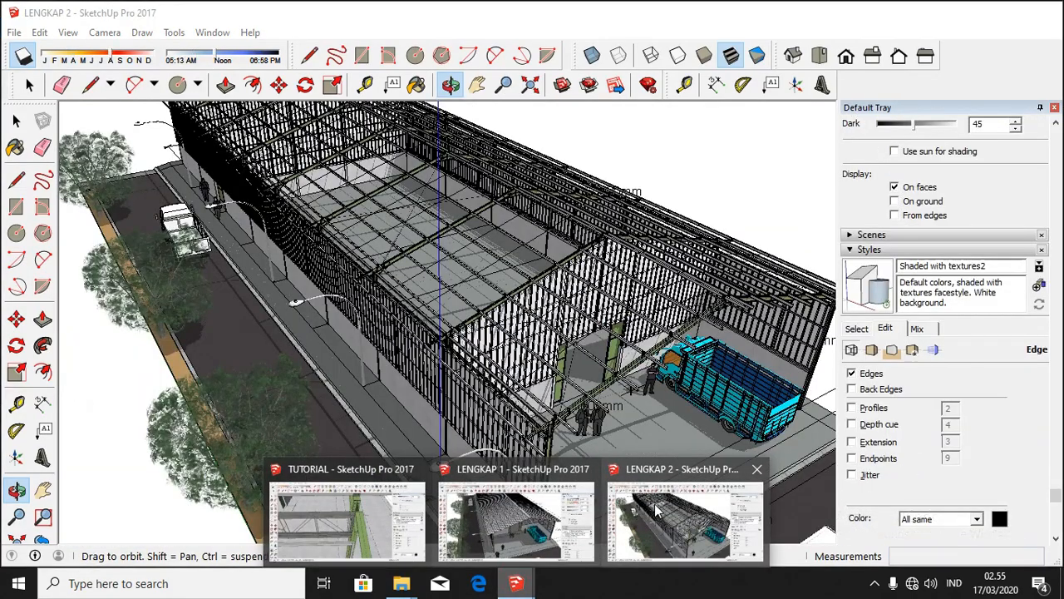
pyautogui.click(656, 510)
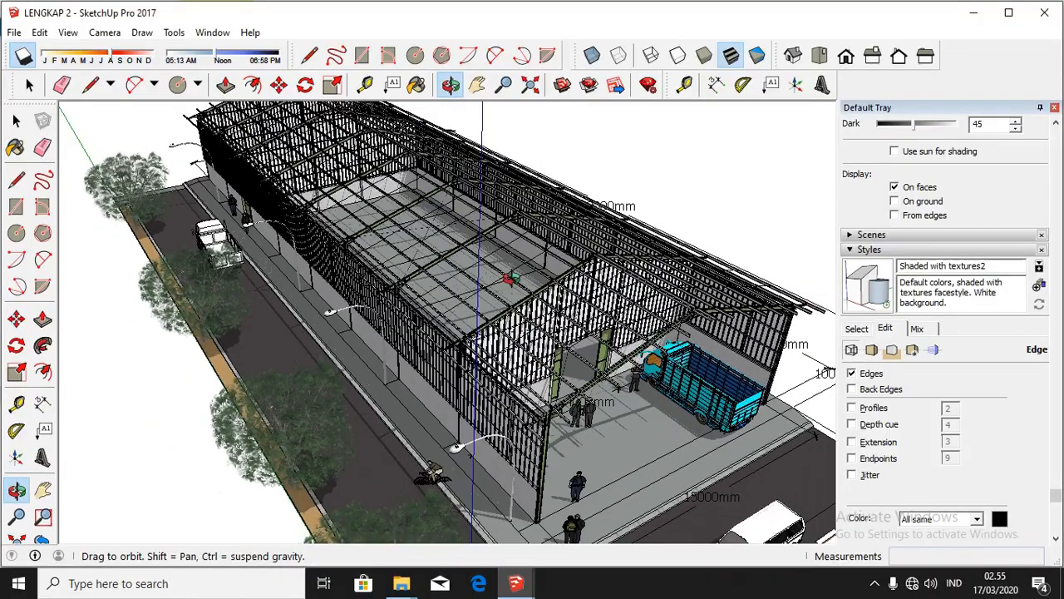
pyautogui.moveTo(510, 278); pyautogui.dragTo(728, 333, button='middle')
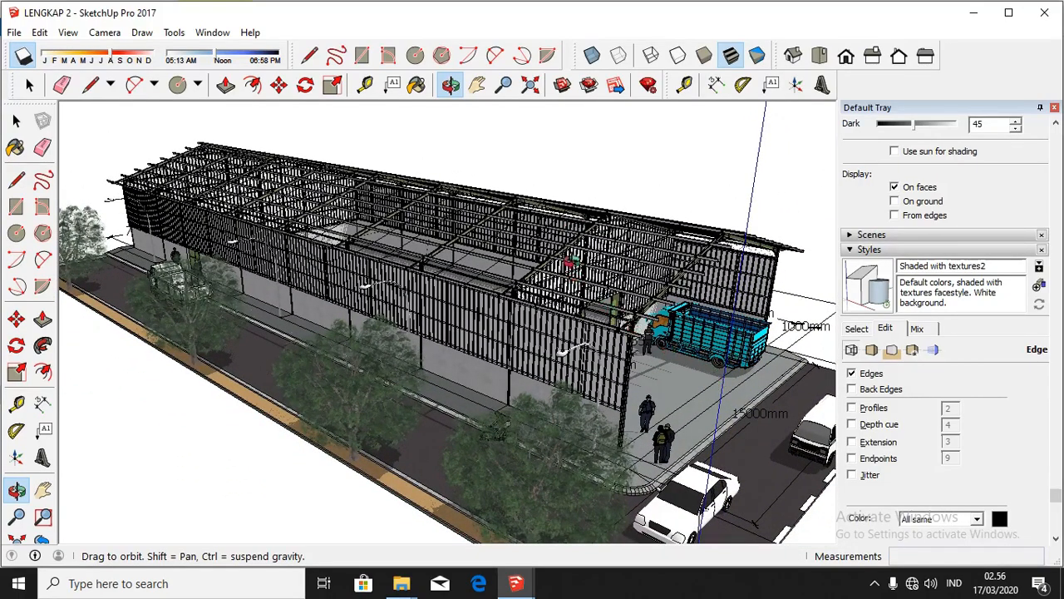
pyautogui.moveTo(548, 293); pyautogui.dragTo(627, 315, button='middle')
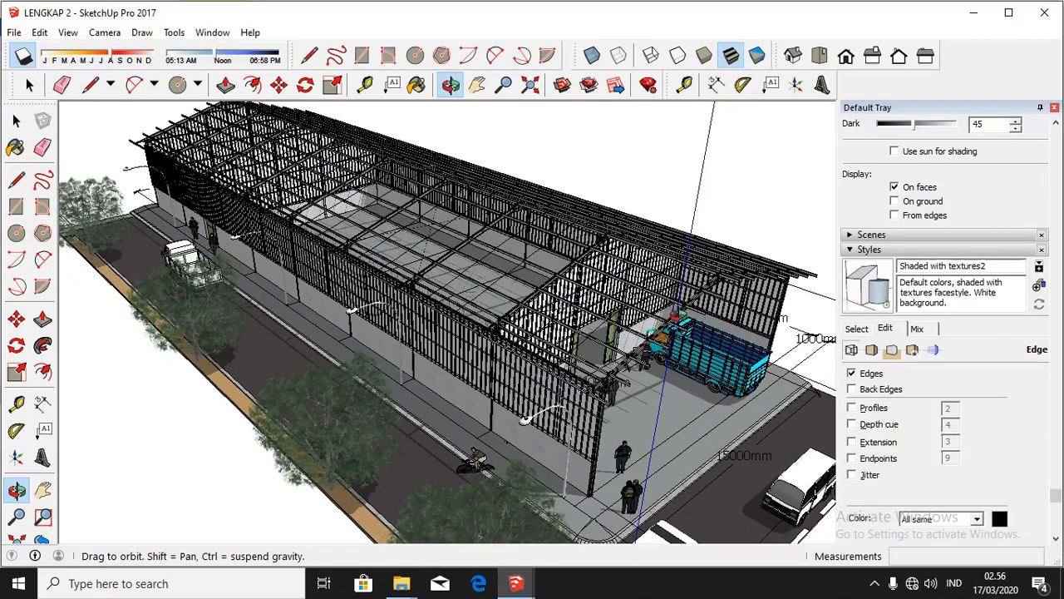
pyautogui.scroll(10, 584, 347)
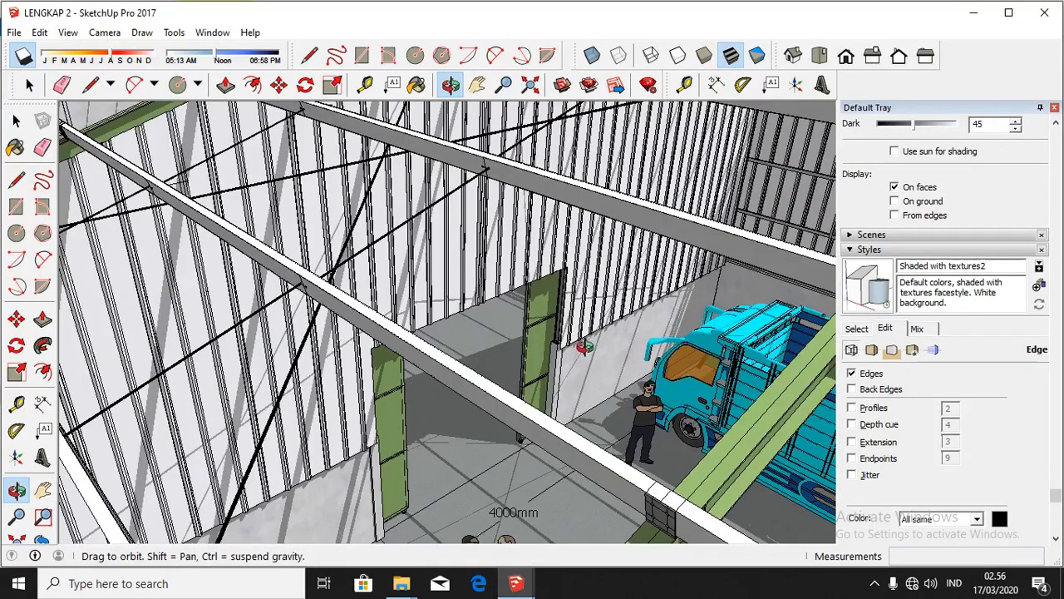
pyautogui.moveTo(573, 363); pyautogui.dragTo(563, 356, button='middle')
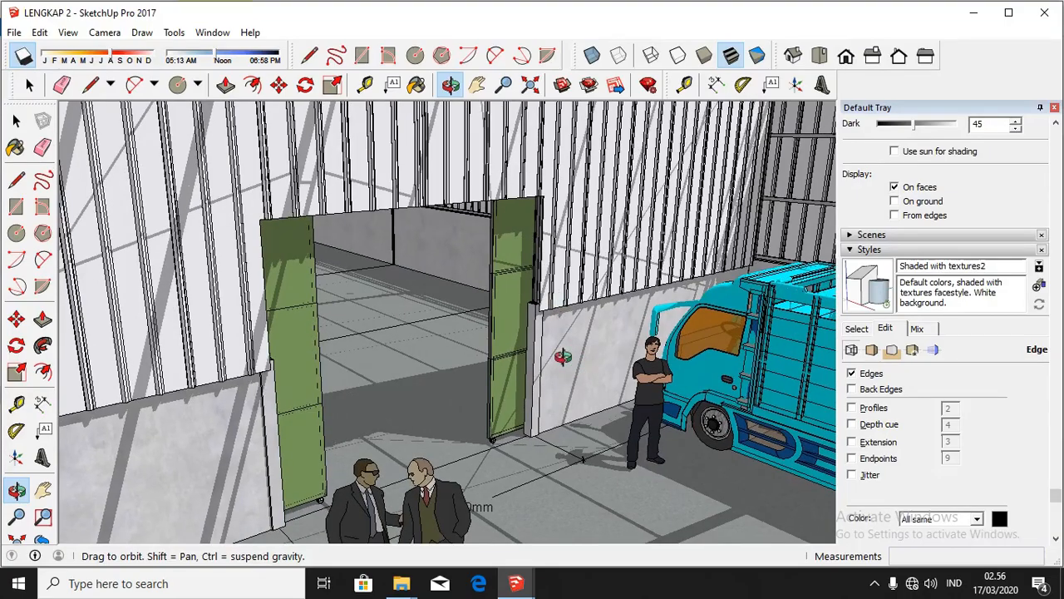
pyautogui.scroll(-8, 568, 409)
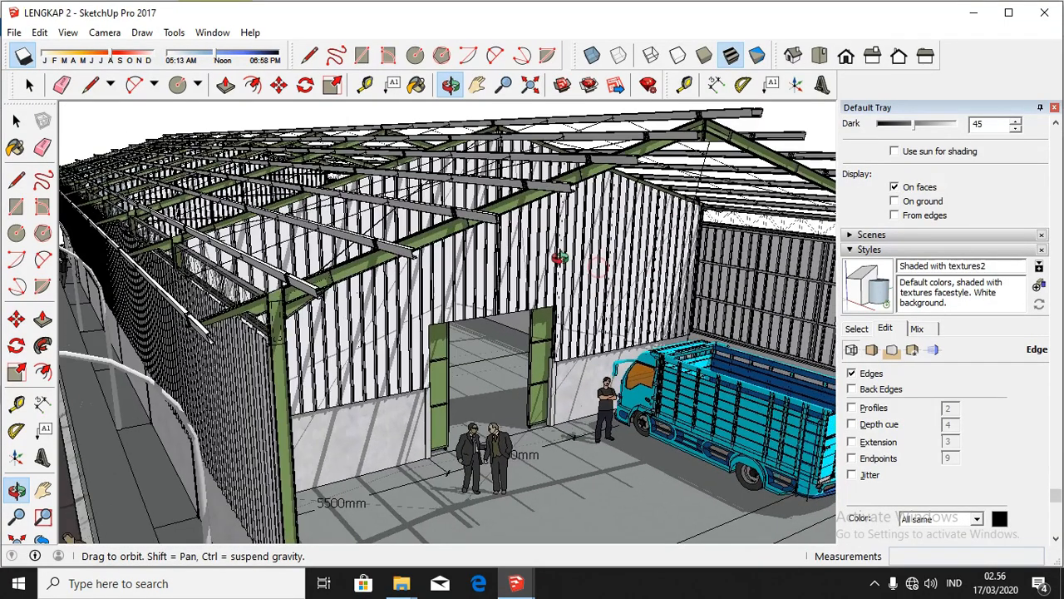
# Step: Examine the rafters, purlins, partition walls and interior bays of the roofless warehouse from both long sides
pyautogui.moveTo(559, 259); pyautogui.dragTo(604, 290)
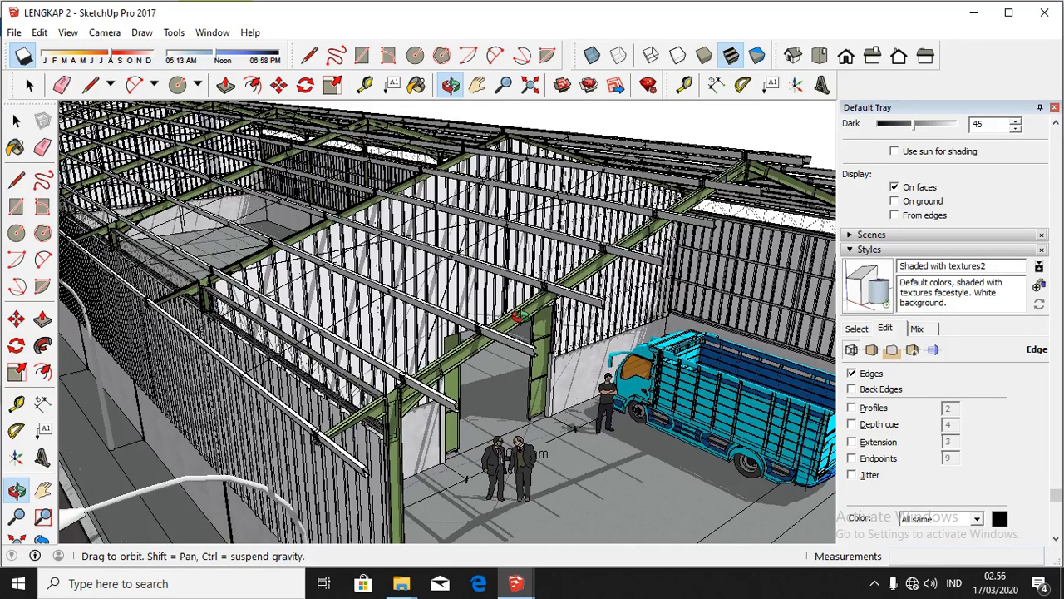
pyautogui.moveTo(518, 317); pyautogui.dragTo(692, 417)
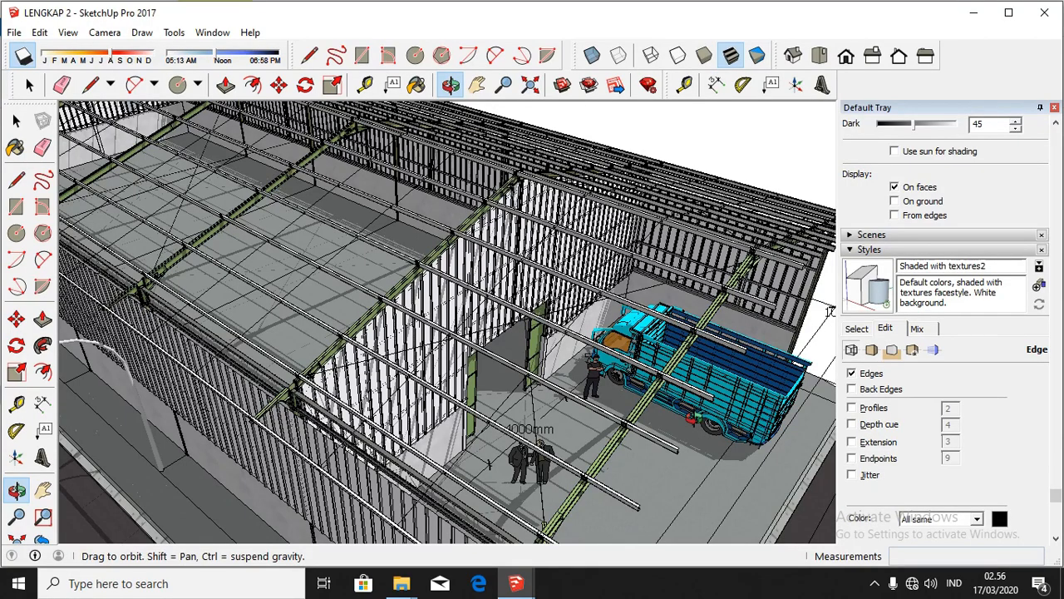
pyautogui.scroll(-4, 675, 335)
pyautogui.moveTo(675, 335); pyautogui.dragTo(603, 303)
pyautogui.scroll(-3, 604, 303)
pyautogui.scroll(3, 394, 178)
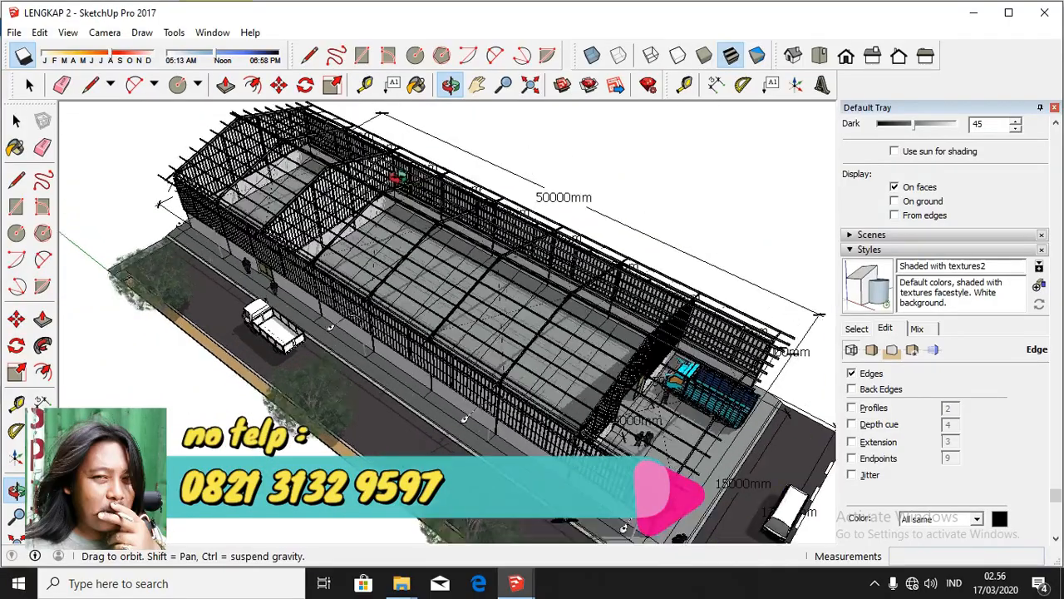
pyautogui.scroll(6, 392, 221)
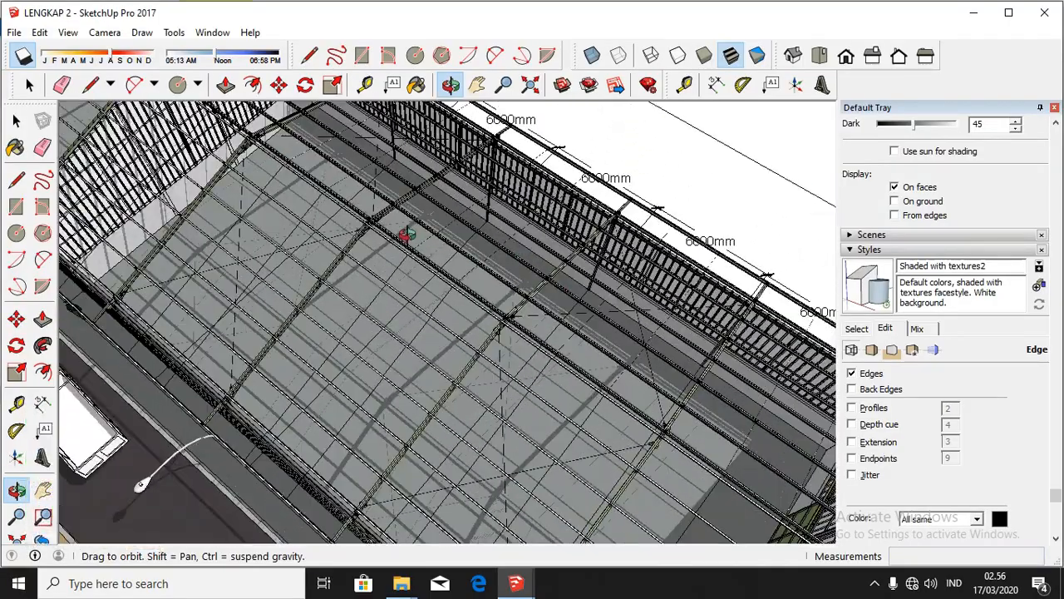
pyautogui.moveTo(405, 236); pyautogui.dragTo(636, 223)
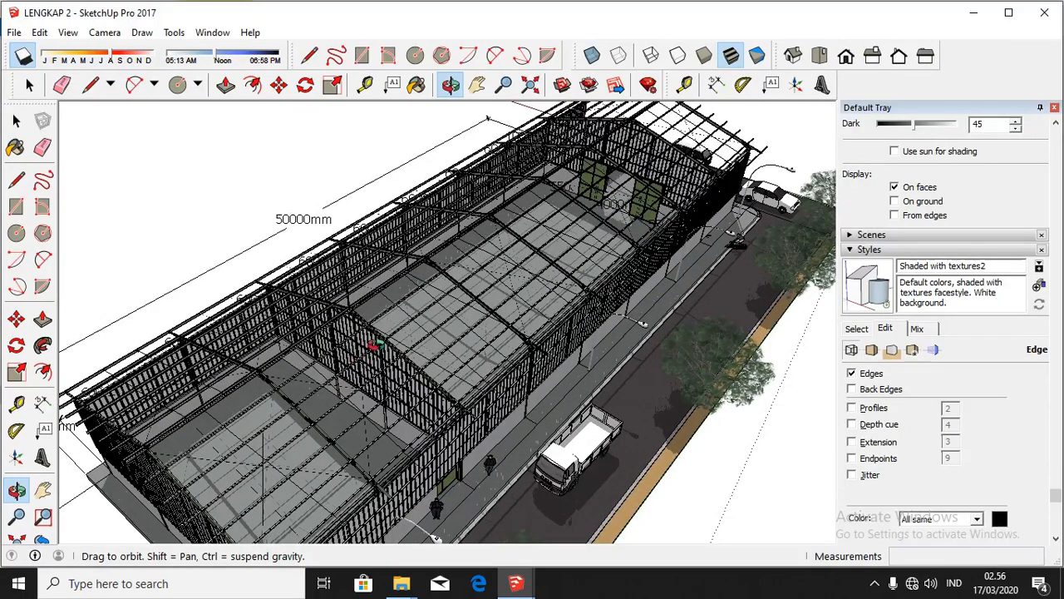
pyautogui.moveTo(436, 537); pyautogui.dragTo(586, 435)
pyautogui.moveTo(406, 354); pyautogui.dragTo(746, 377)
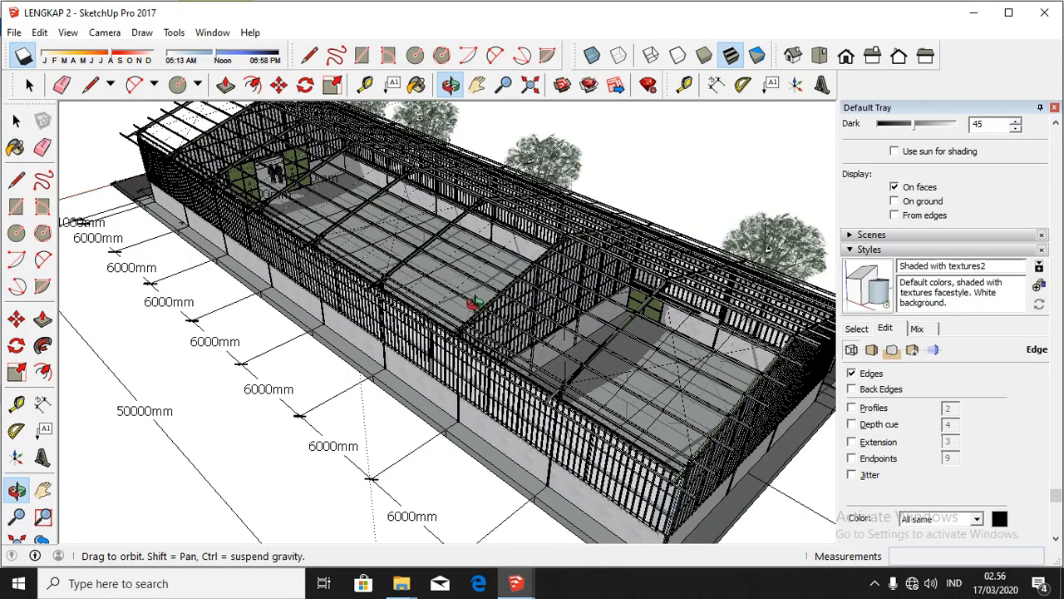
pyautogui.moveTo(473, 303); pyautogui.dragTo(625, 430)
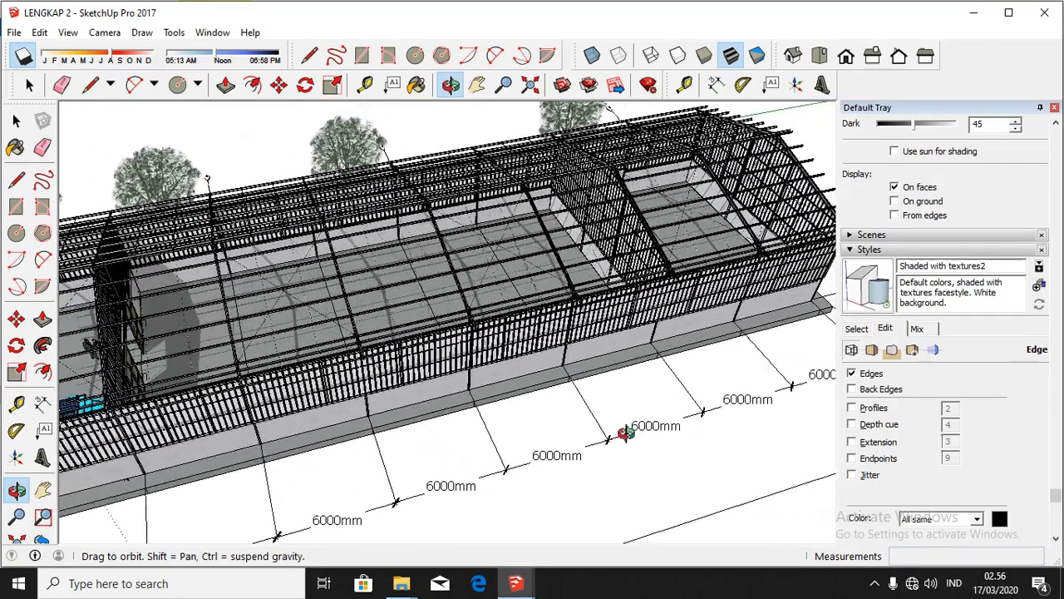
# Step: Switch to the TUTORIAL model and examine the whole bare steel frame and its roof structure
pyautogui.click(535, 587)
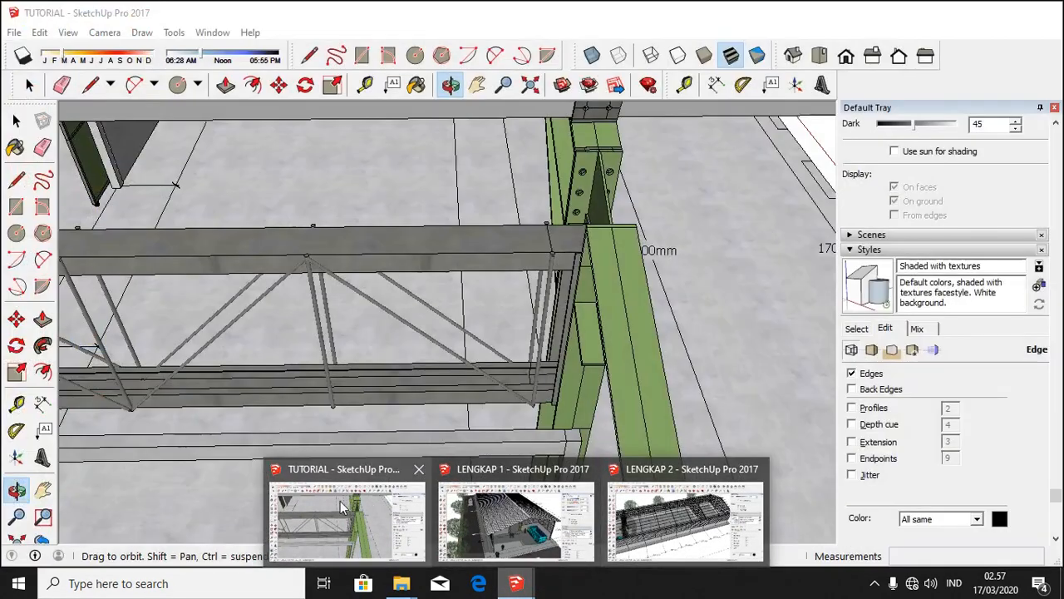
pyautogui.click(343, 517)
pyautogui.moveTo(339, 505); pyautogui.dragTo(553, 304)
pyautogui.scroll(-4, 406, 434)
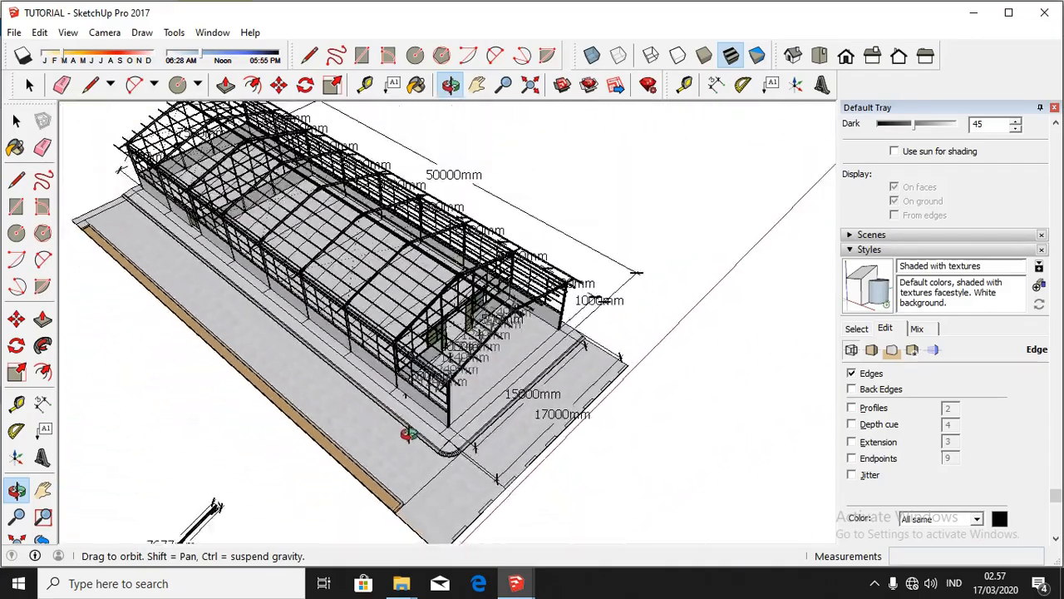
pyautogui.scroll(5, 320, 206)
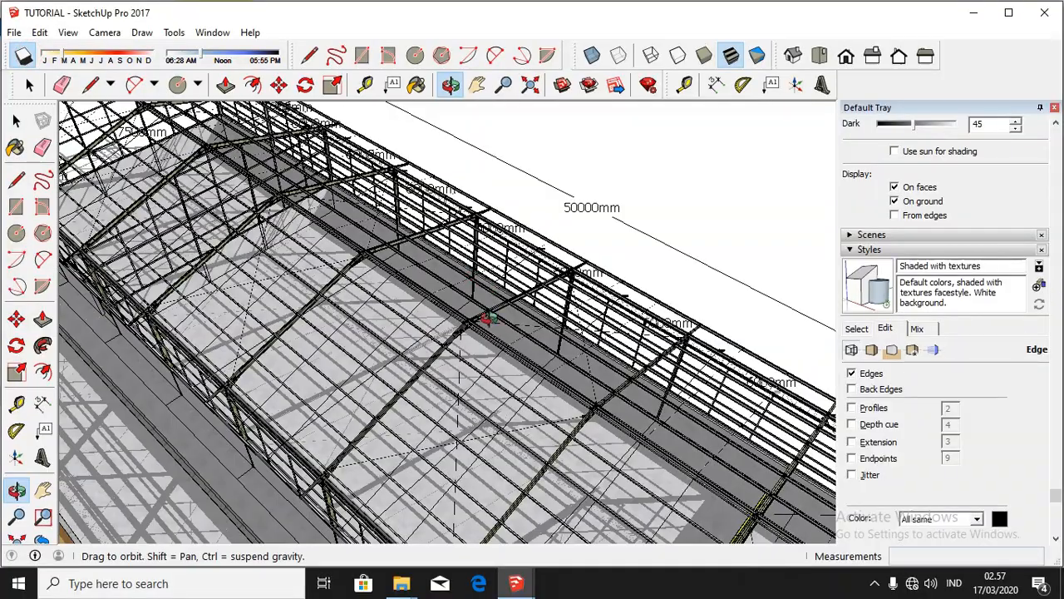
pyautogui.moveTo(489, 318)
pyautogui.mouseDown()
pyautogui.moveTo(429, 296)
pyautogui.moveTo(606, 255)
pyautogui.moveTo(648, 204)
pyautogui.moveTo(613, 147)
pyautogui.moveTo(527, 116)
pyautogui.moveTo(349, 107)
pyautogui.mouseUp()
# Step: Turn off the shadows and inspect the steel plate with four bolt holes under the roof framing up close
pyautogui.click(22, 57)
pyautogui.scroll(6, 484, 275)
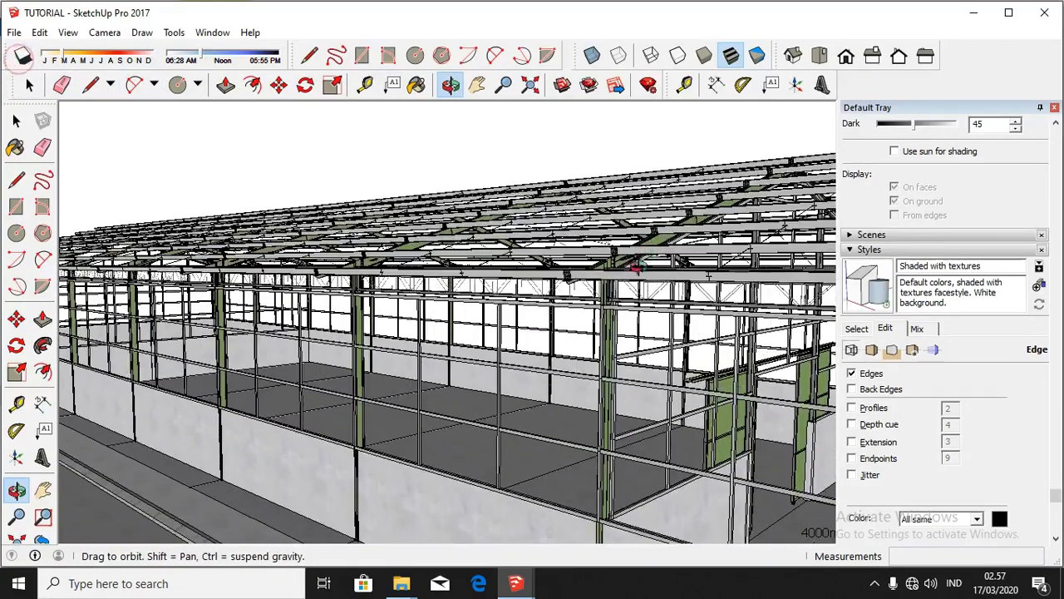
pyautogui.scroll(10, 415, 278)
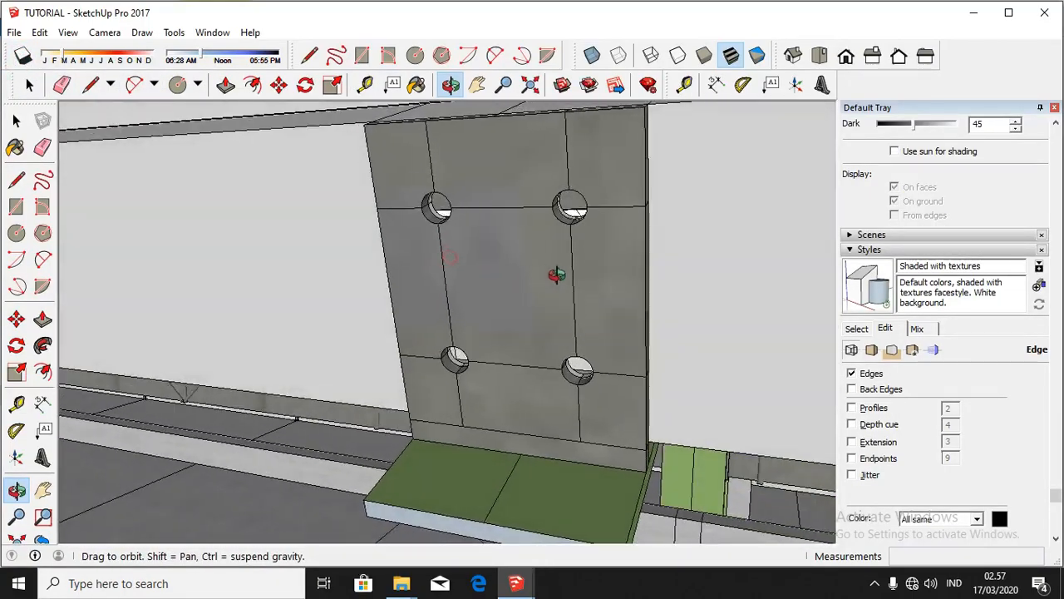
pyautogui.moveTo(556, 274); pyautogui.dragTo(634, 305)
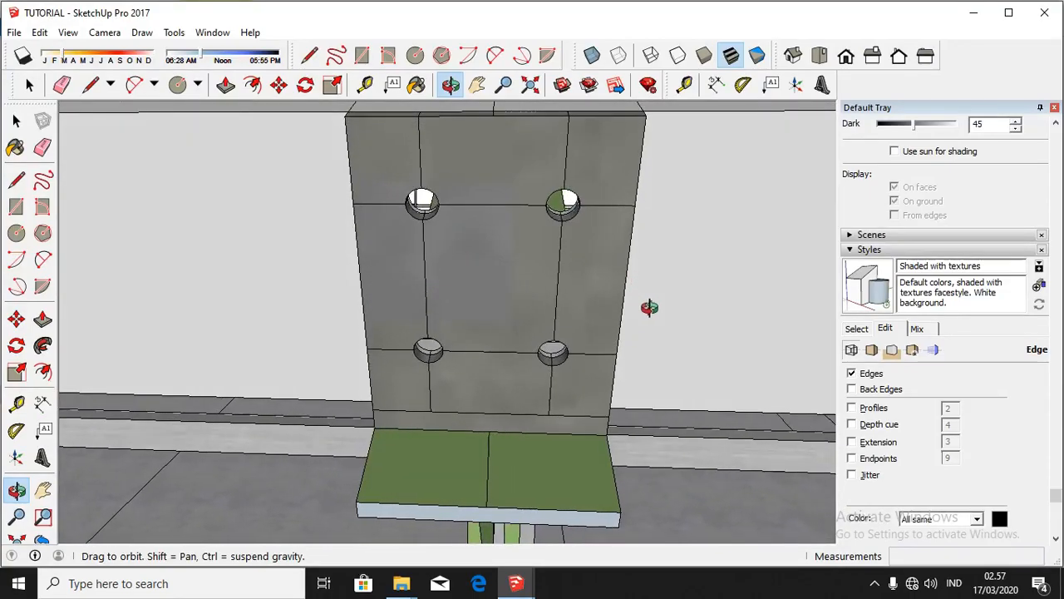
# Step: Examine the bolted joint between the green column and rafter, including its bolt holes, stiffeners and adjoining grey lattice beam
pyautogui.scroll(-8, 641, 349)
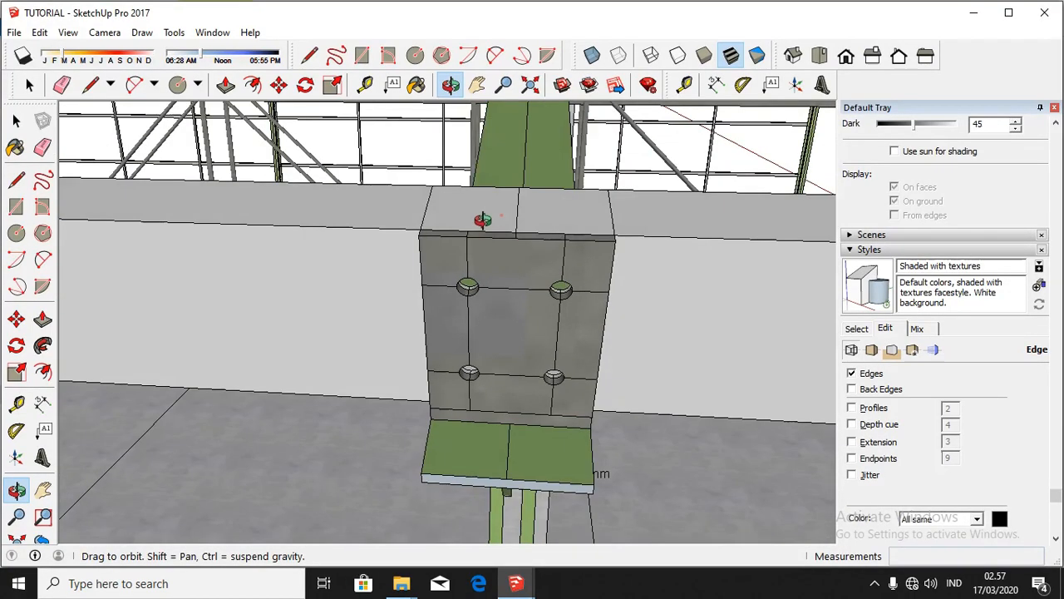
pyautogui.scroll(-4, 433, 378)
pyautogui.scroll(4, 551, 141)
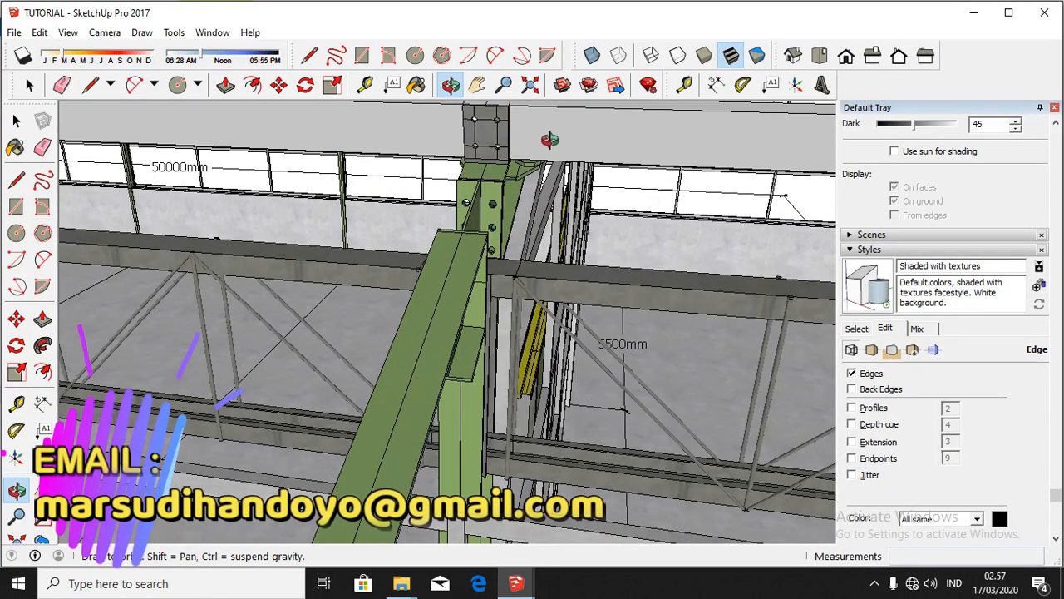
pyautogui.scroll(6, 462, 221)
pyautogui.scroll(5, 530, 245)
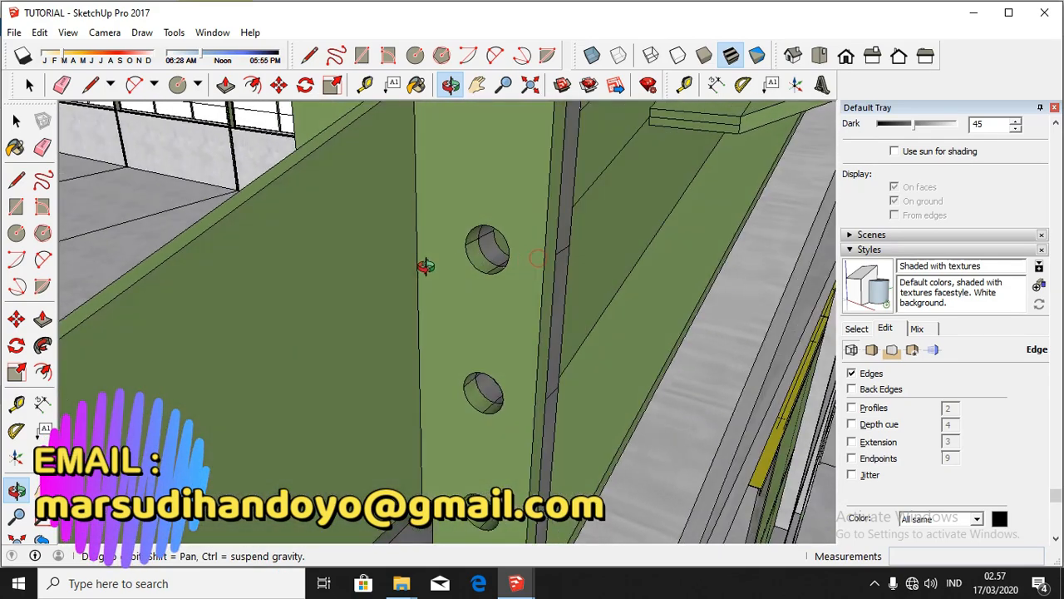
pyautogui.moveTo(427, 261); pyautogui.dragTo(227, 241)
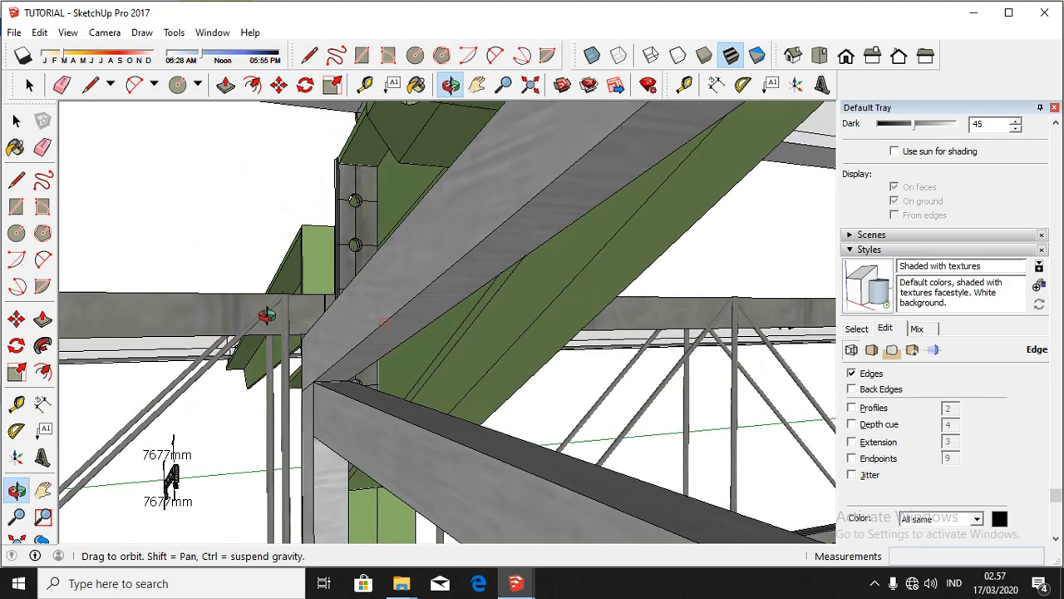
pyautogui.moveTo(266, 316); pyautogui.dragTo(81, 322)
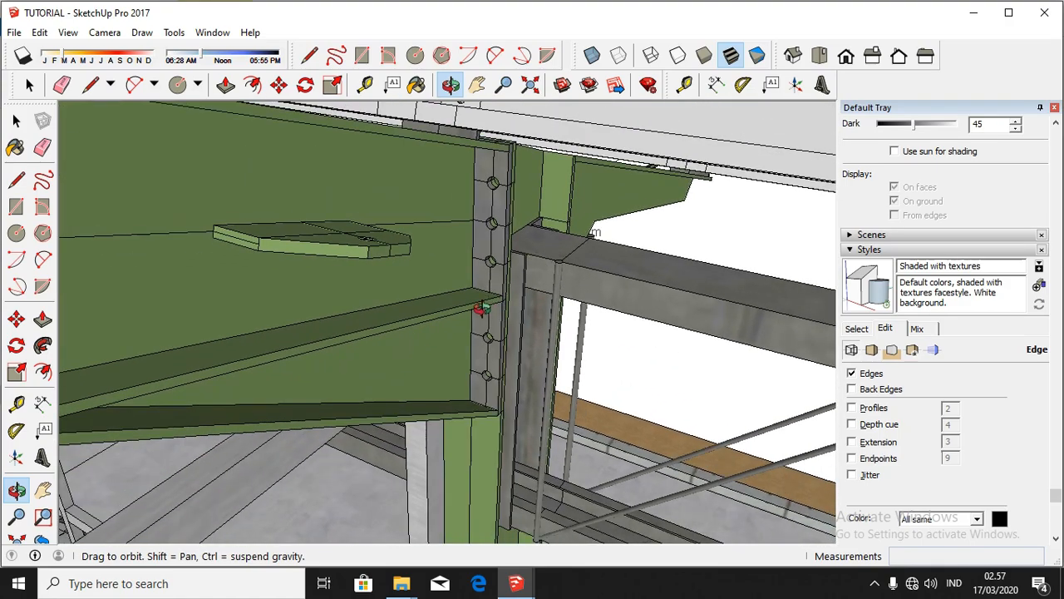
pyautogui.moveTo(538, 318); pyautogui.dragTo(622, 288)
# Step: Examine the open front bay of the steel frame, with its roof purlins, low walls and green doors
pyautogui.moveTo(684, 299); pyautogui.dragTo(554, 198)
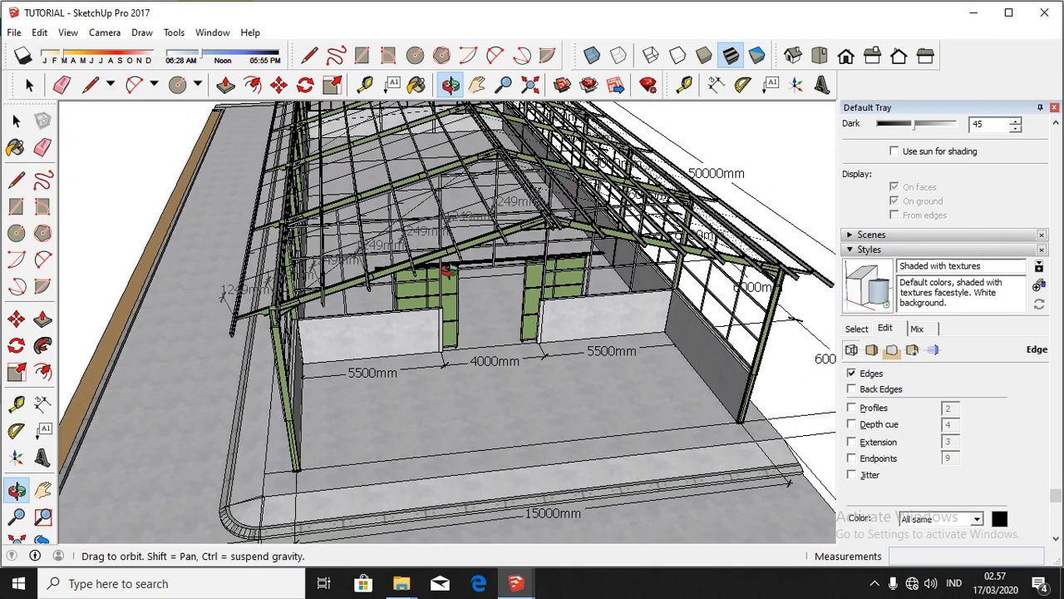
pyautogui.moveTo(348, 264); pyautogui.dragTo(382, 264)
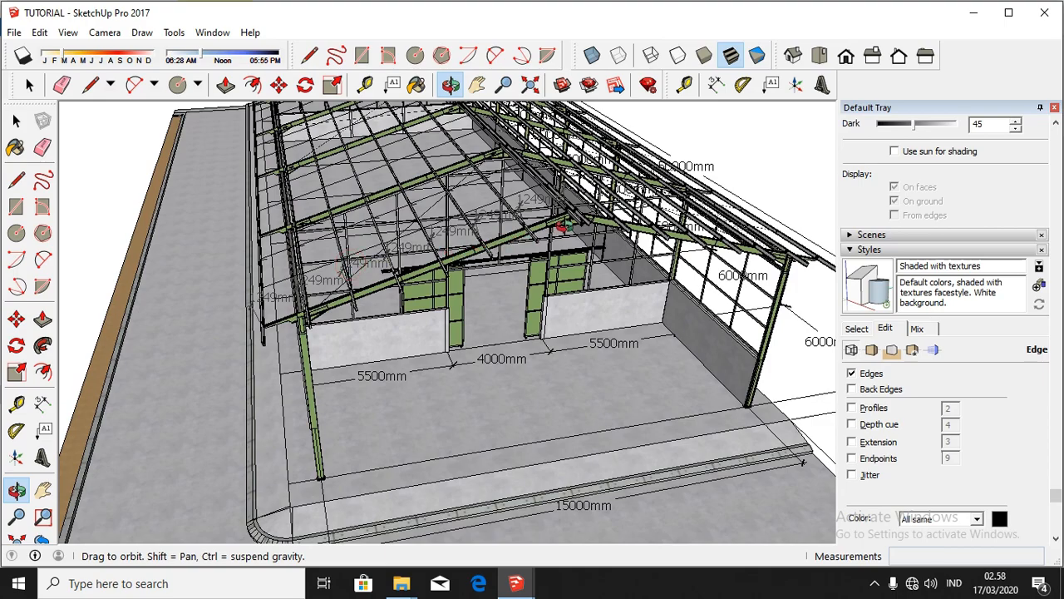
pyautogui.moveTo(480, 254); pyautogui.dragTo(640, 218)
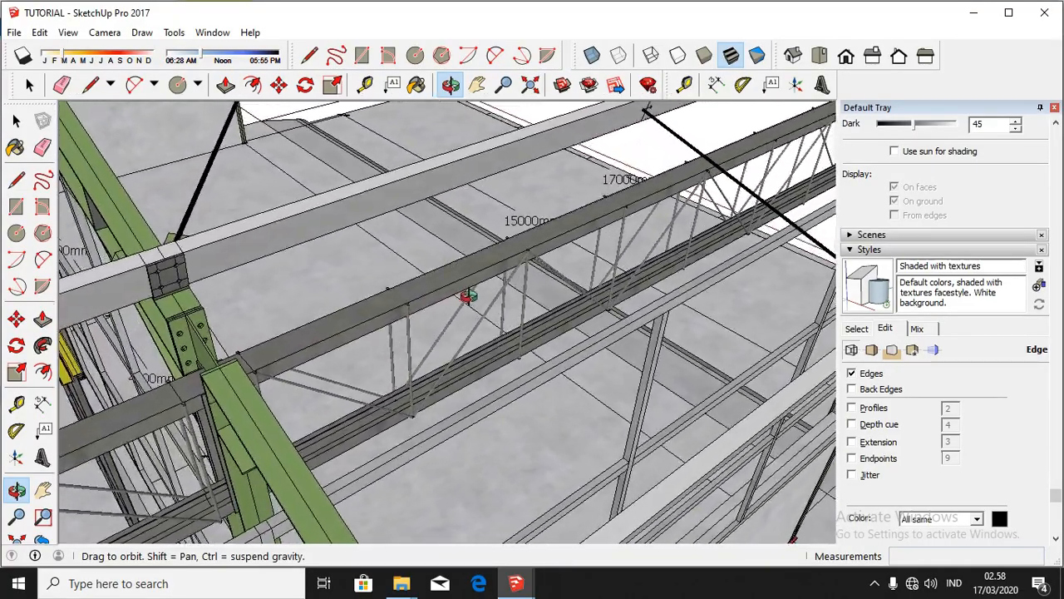
# Step: Inspect the grey lattice beam and its connection to the green column from above and from the side
pyautogui.moveTo(468, 296); pyautogui.dragTo(200, 304)
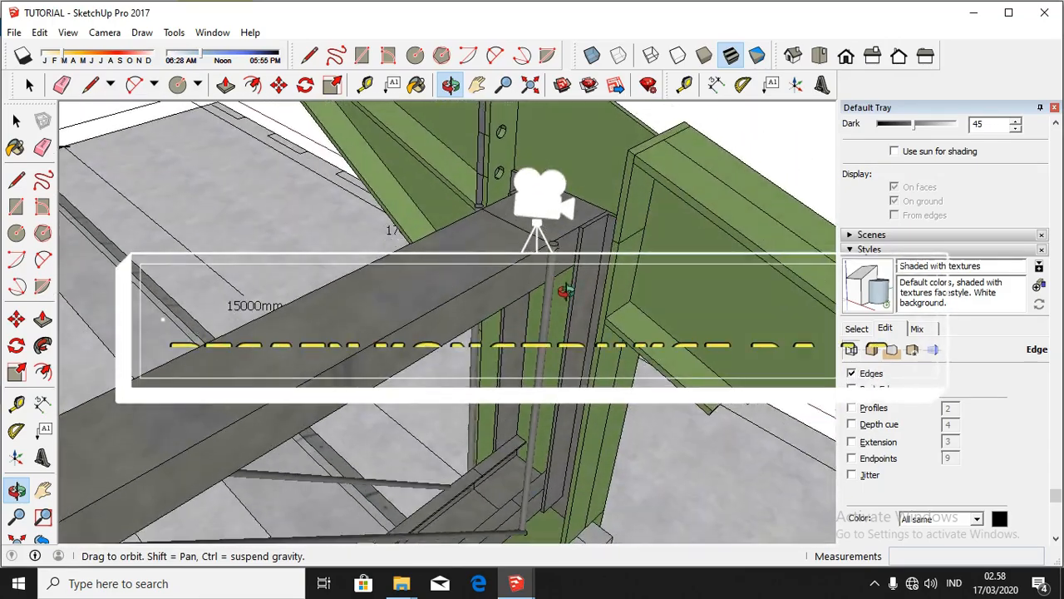
pyautogui.moveTo(561, 290); pyautogui.dragTo(518, 353)
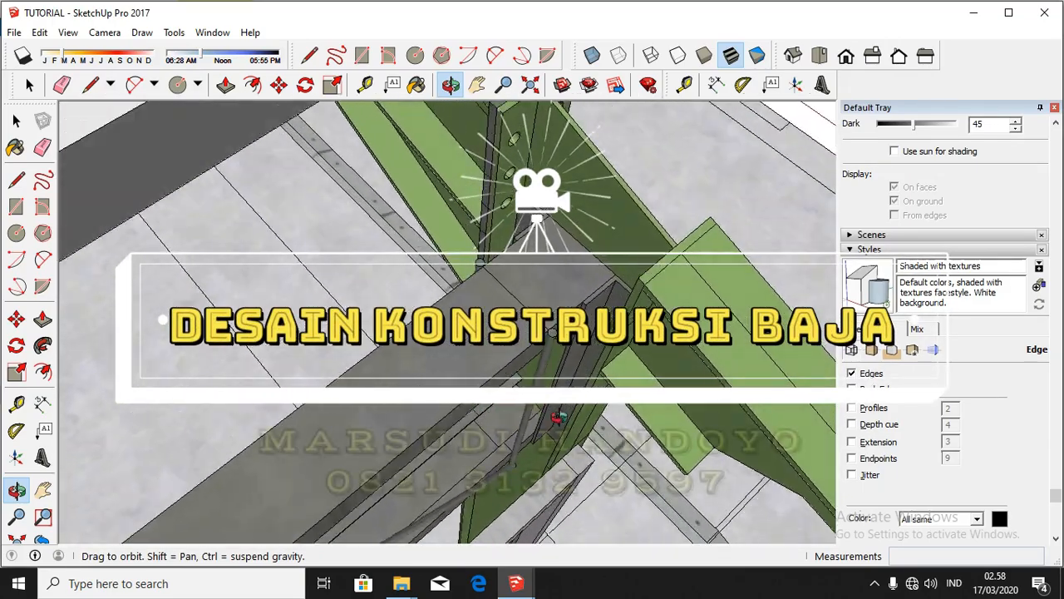
pyautogui.moveTo(557, 418); pyautogui.dragTo(536, 449)
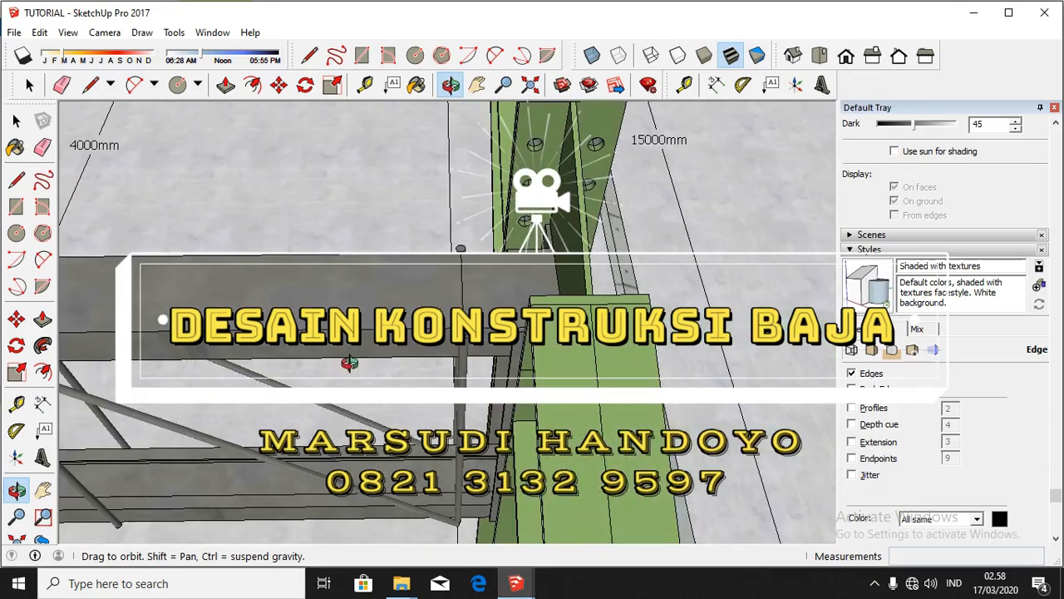
pyautogui.moveTo(499, 249); pyautogui.dragTo(449, 285)
pyautogui.moveTo(477, 328); pyautogui.dragTo(490, 255)
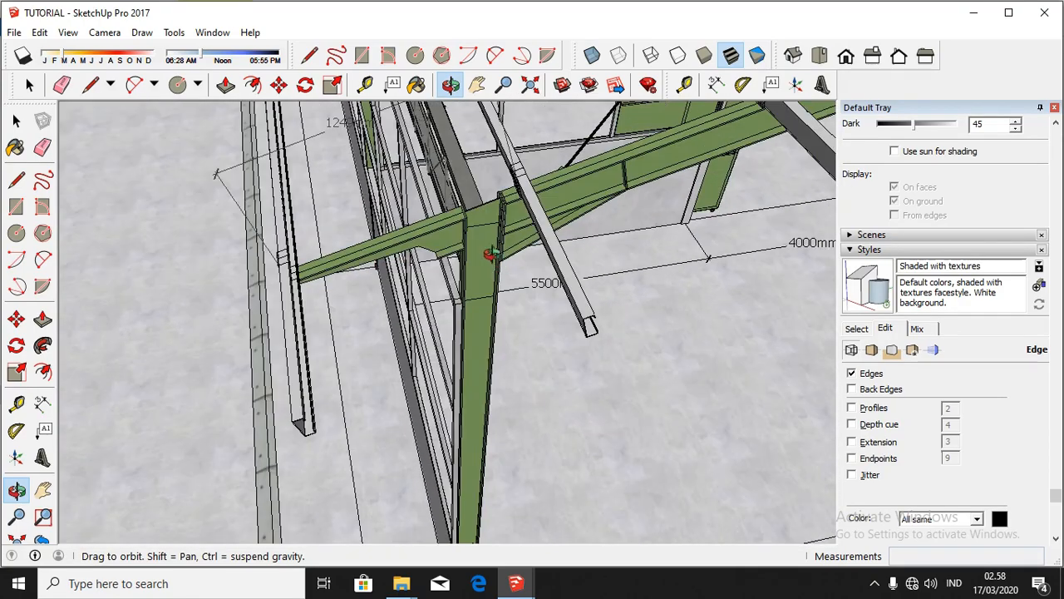
# Step: Follow the front corner column down to its foot and inspect the red base plate and its bolt holes from both sides
pyautogui.moveTo(461, 194); pyautogui.dragTo(447, 230)
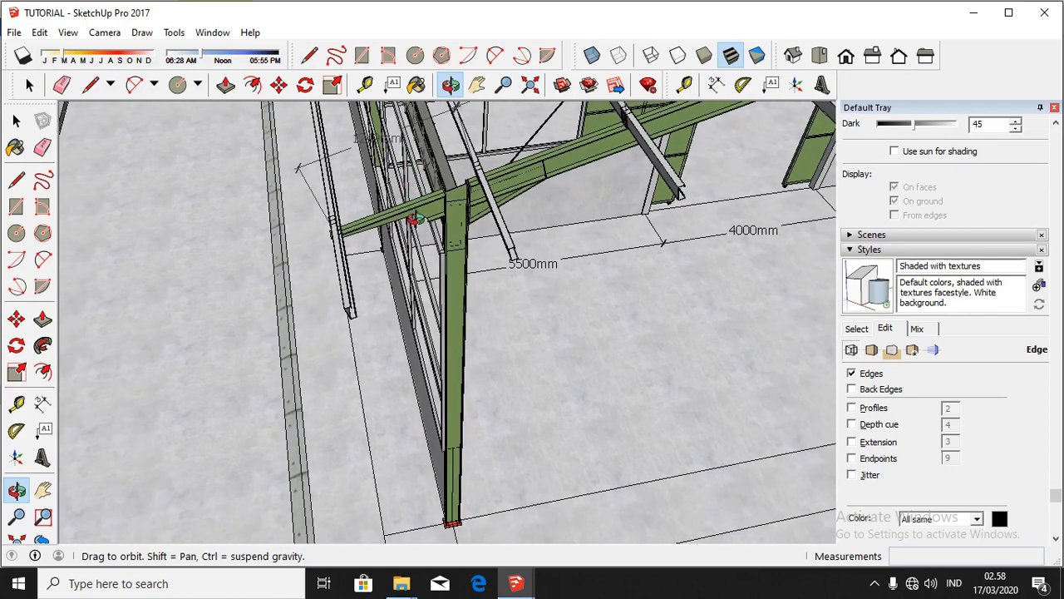
pyautogui.moveTo(466, 195); pyautogui.dragTo(443, 487)
pyautogui.scroll(3, 444, 490)
pyautogui.scroll(10, 445, 492)
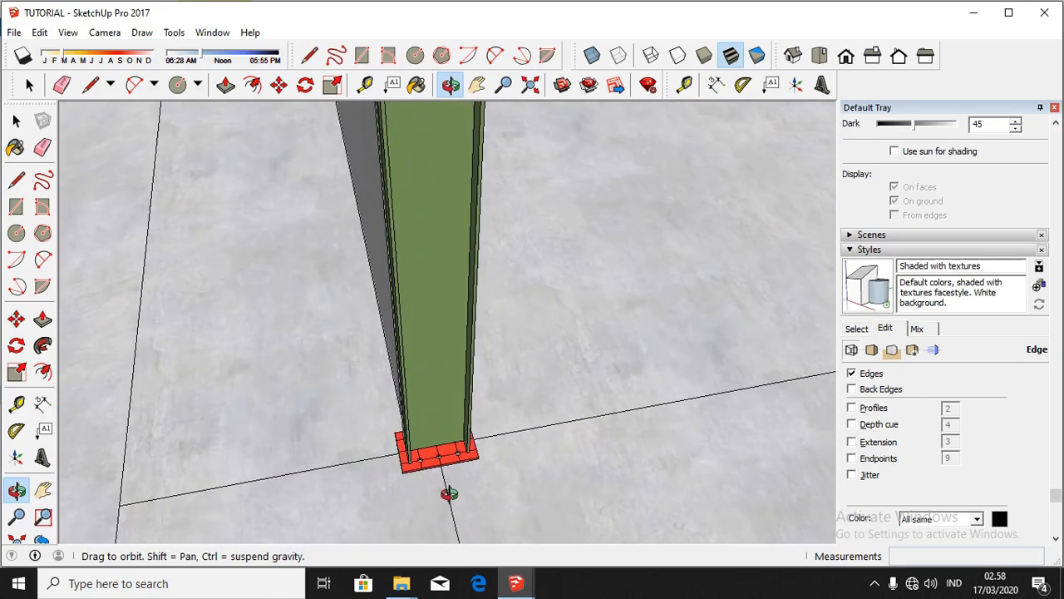
pyautogui.moveTo(471, 397); pyautogui.dragTo(308, 347)
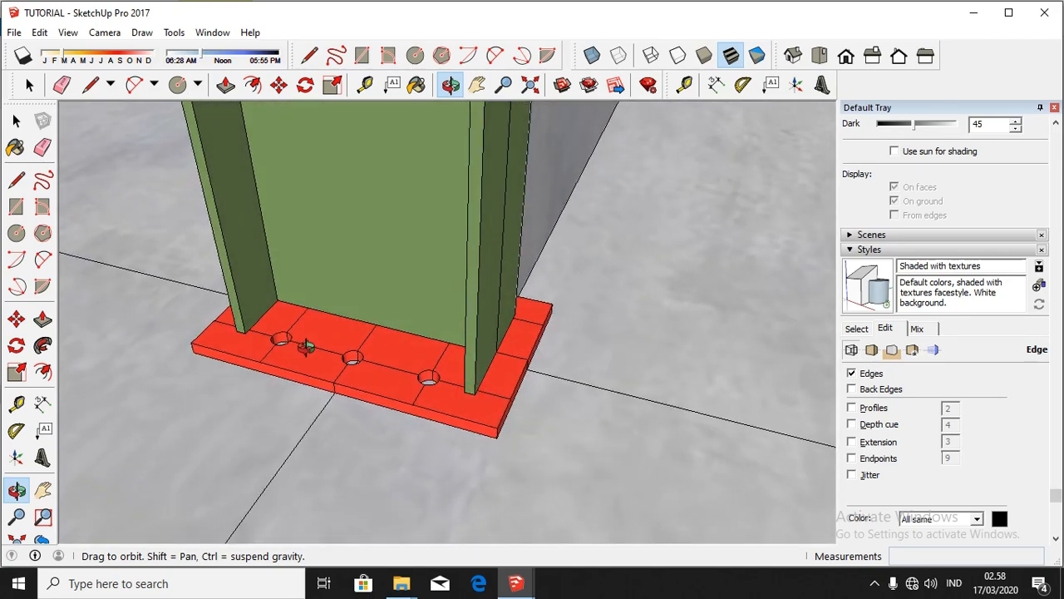
pyautogui.moveTo(306, 346)
pyautogui.mouseDown()
pyautogui.moveTo(342, 366)
pyautogui.moveTo(365, 357)
pyautogui.moveTo(309, 363)
pyautogui.mouseUp()
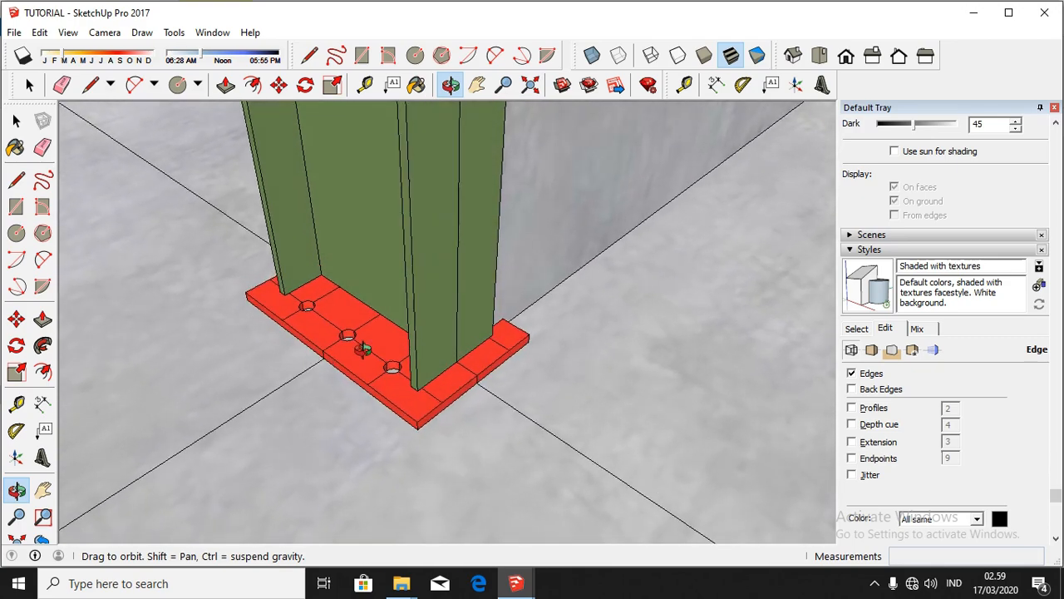
pyautogui.moveTo(370, 354); pyautogui.dragTo(790, 387)
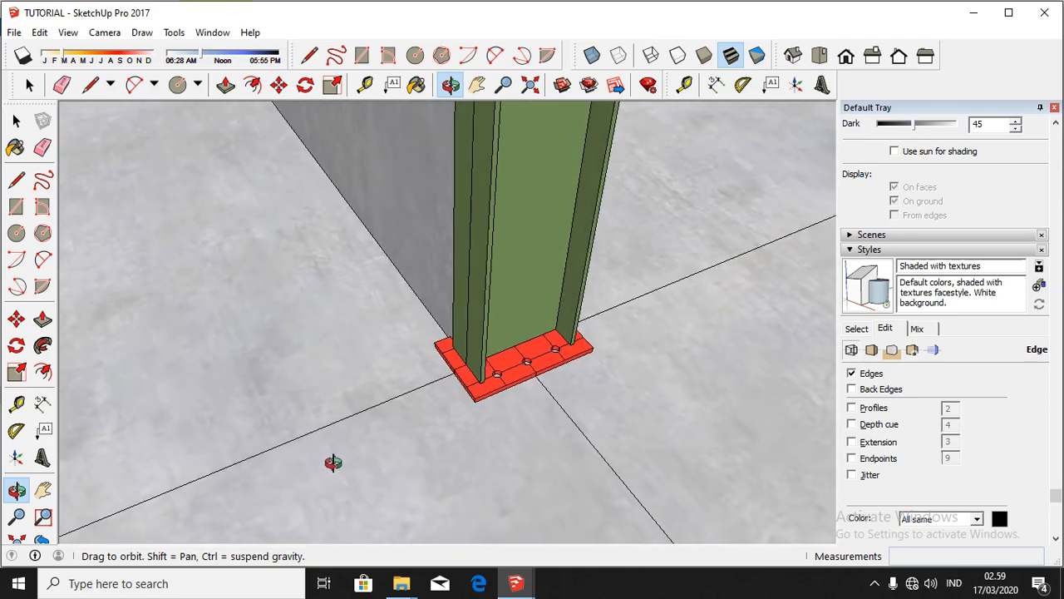
pyautogui.moveTo(333, 461); pyautogui.dragTo(370, 431)
pyautogui.scroll(2, 369, 432)
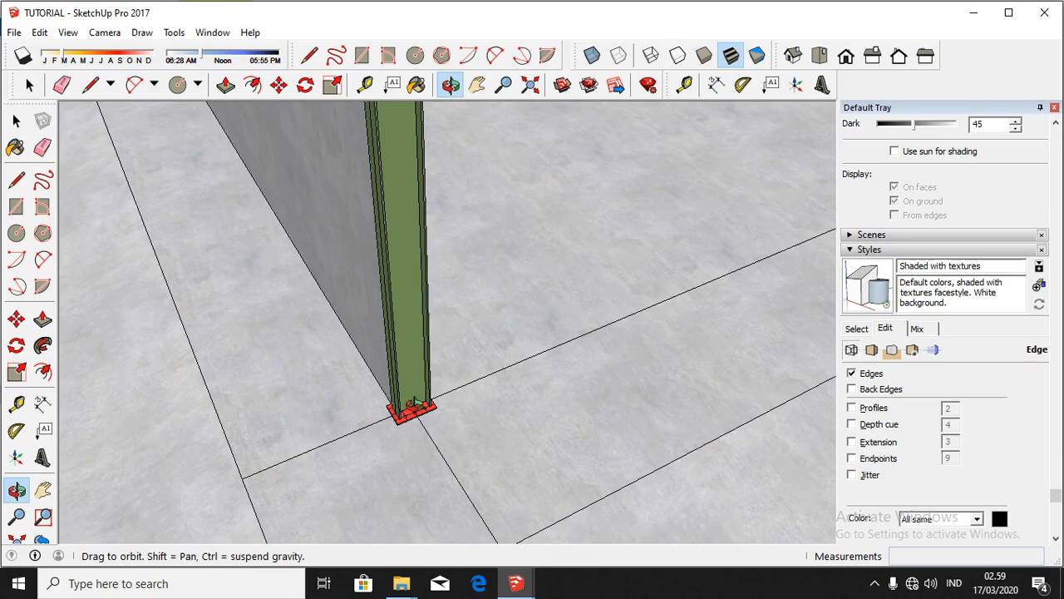
pyautogui.scroll(3, 422, 404)
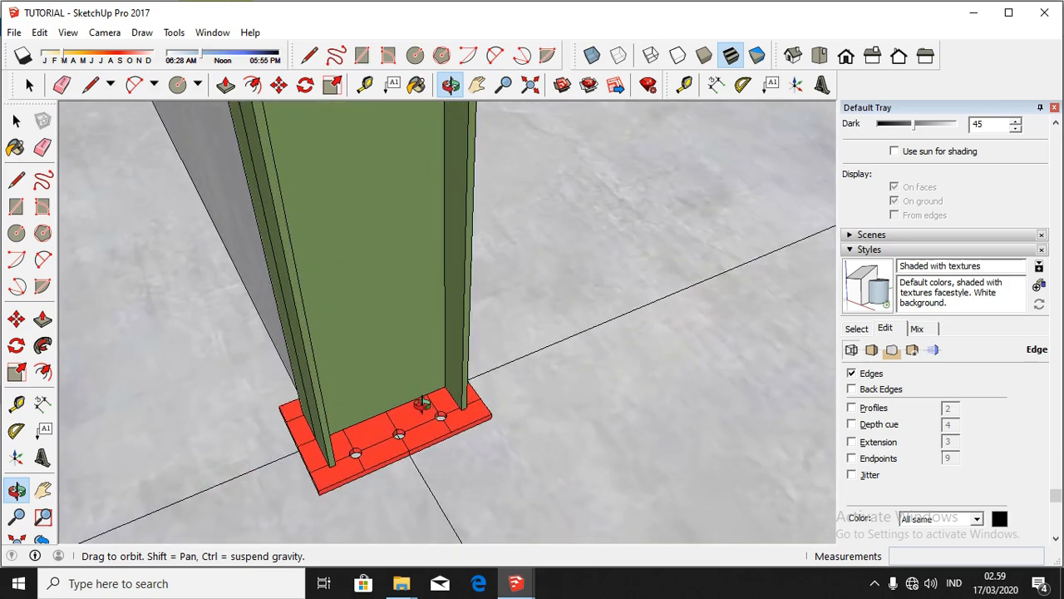
pyautogui.moveTo(423, 404); pyautogui.dragTo(218, 397)
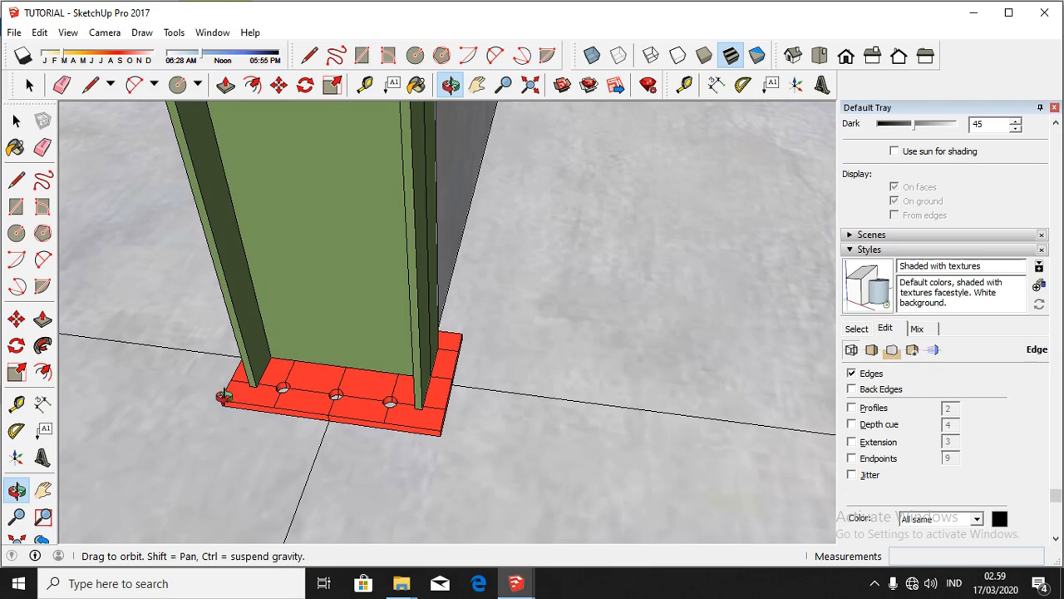
pyautogui.moveTo(230, 394); pyautogui.dragTo(262, 398)
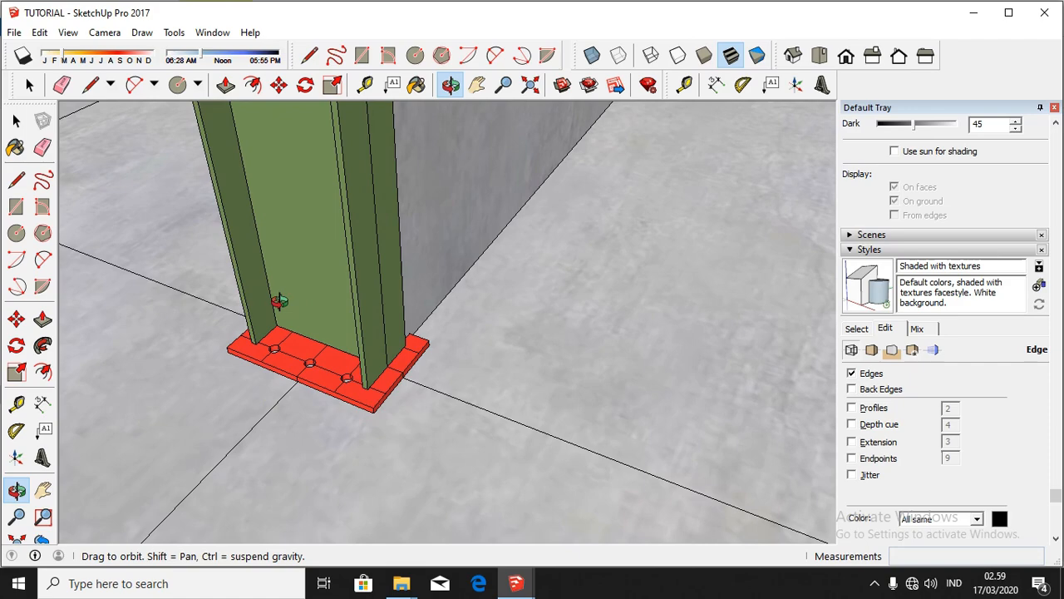
# Step: Examine the front corner column, its eaves joint, the purlin ends and the side wall framing from inside and outside
pyautogui.scroll(-5, 291, 326)
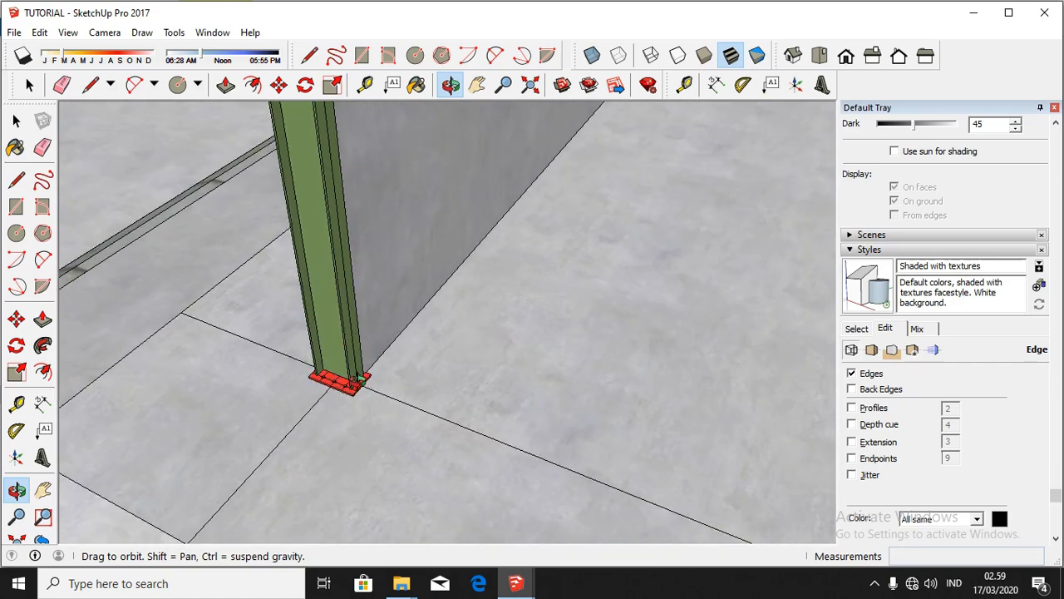
pyautogui.scroll(-8, 361, 378)
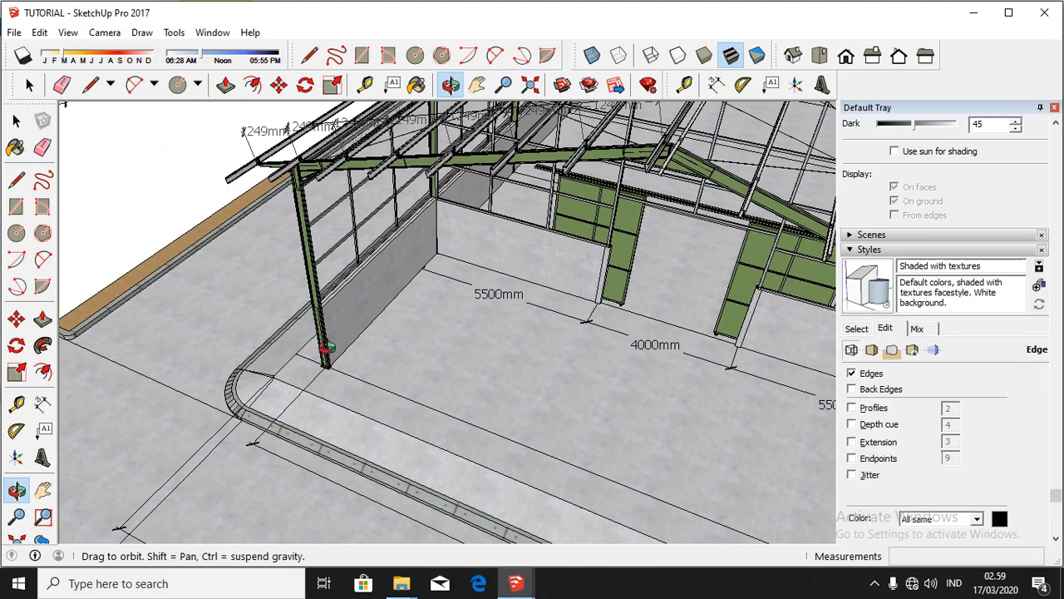
pyautogui.scroll(8, 293, 160)
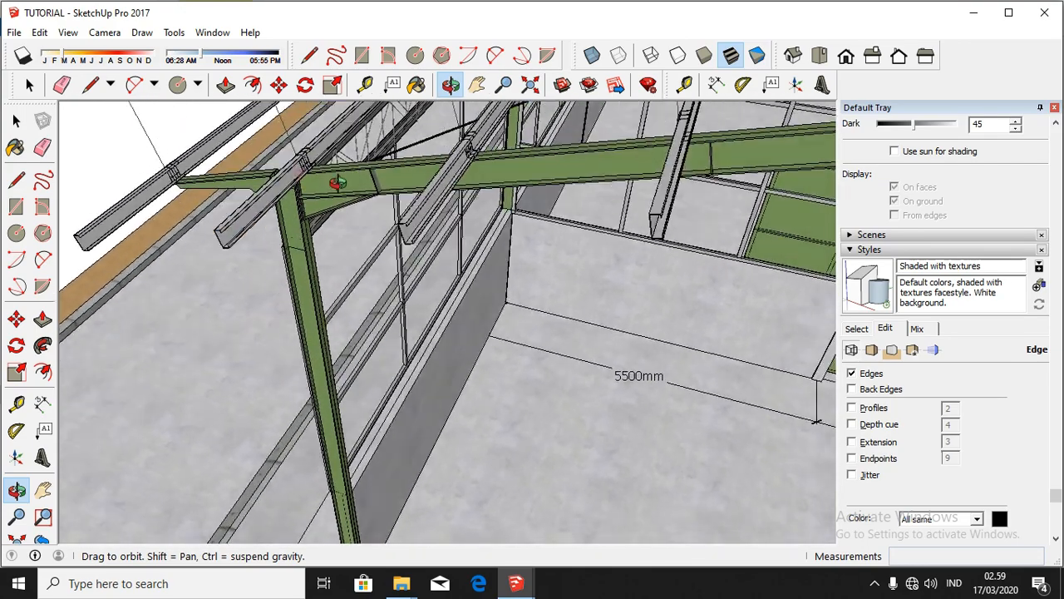
pyautogui.moveTo(307, 231); pyautogui.dragTo(653, 223)
pyautogui.moveTo(613, 190); pyautogui.dragTo(385, 262)
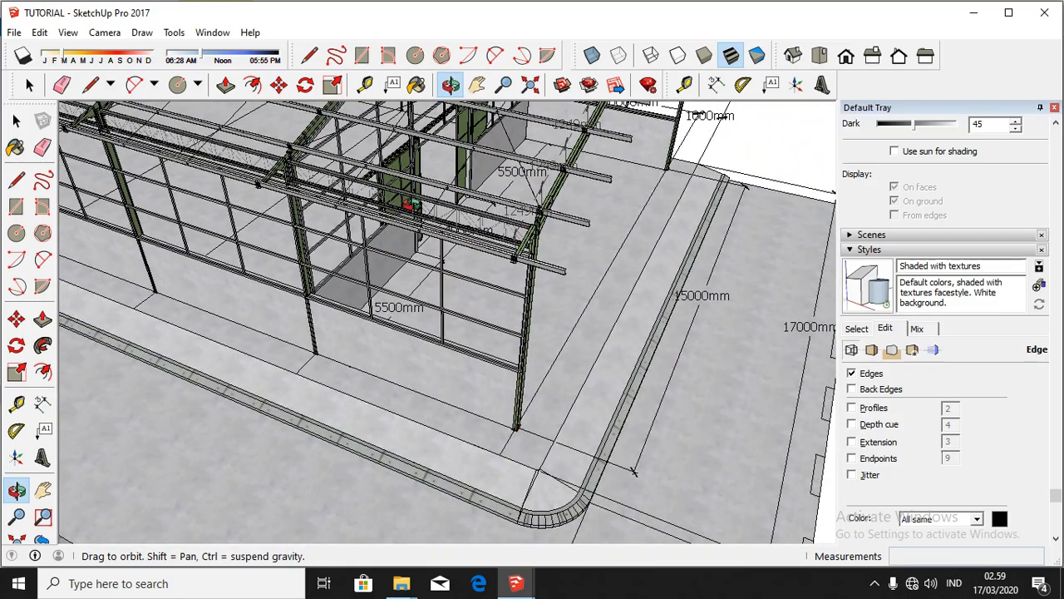
pyautogui.moveTo(409, 205); pyautogui.dragTo(232, 147)
pyautogui.scroll(4, 668, 155)
pyautogui.moveTo(653, 160); pyautogui.dragTo(429, 285)
pyautogui.scroll(-10, 429, 286)
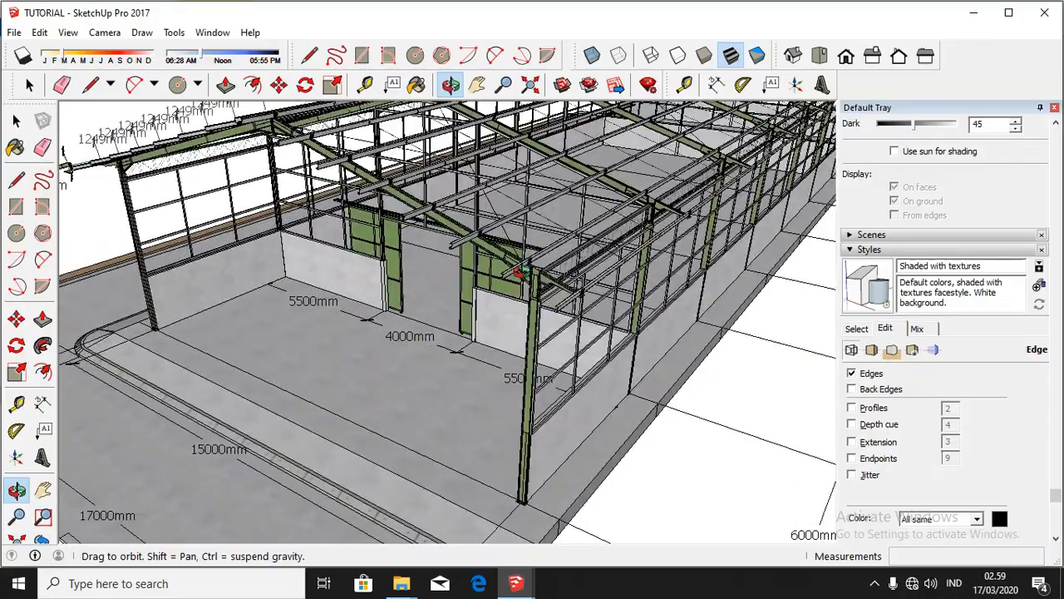
# Step: Examine the front bay's roof frames and purlins and the whole frame beside the separately placed steel members
pyautogui.scroll(8, 652, 234)
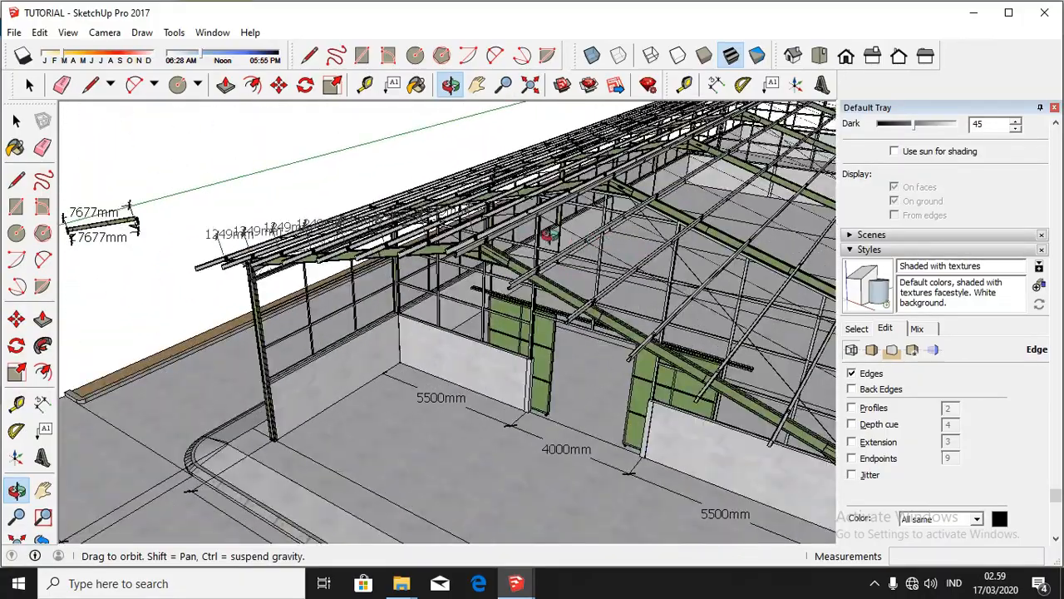
pyautogui.moveTo(638, 259); pyautogui.dragTo(641, 260)
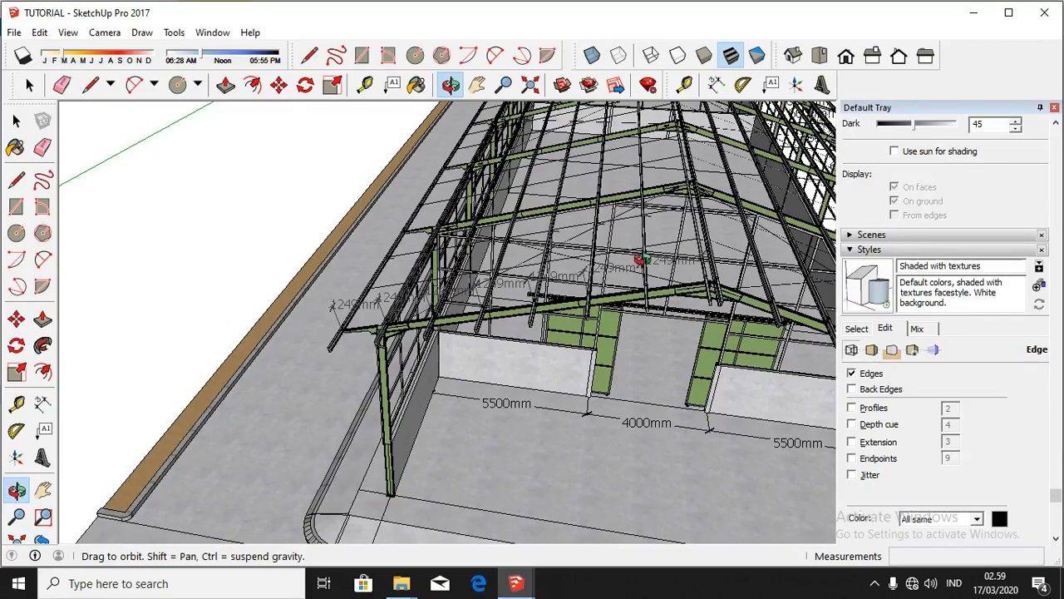
pyautogui.scroll(-6, 680, 244)
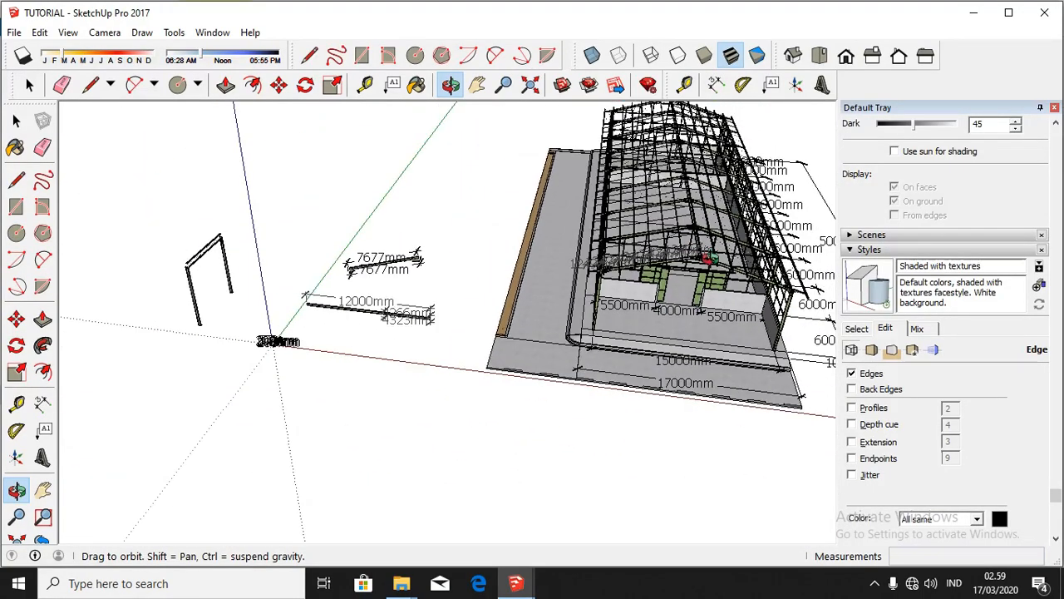
pyautogui.scroll(3, 707, 259)
pyautogui.scroll(-3, 707, 260)
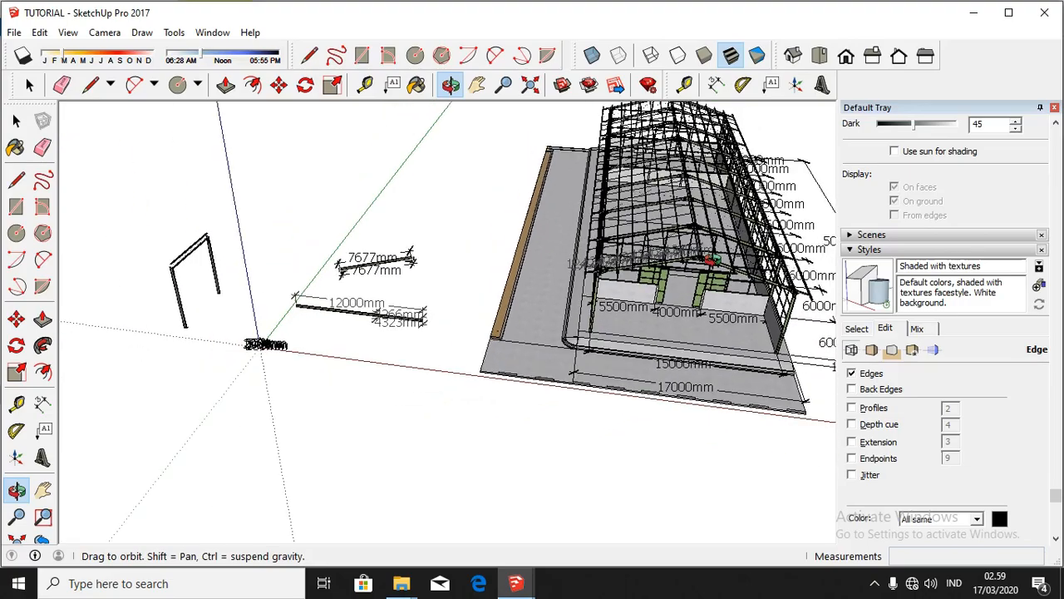
pyautogui.scroll(5, 694, 259)
pyautogui.scroll(5, 681, 259)
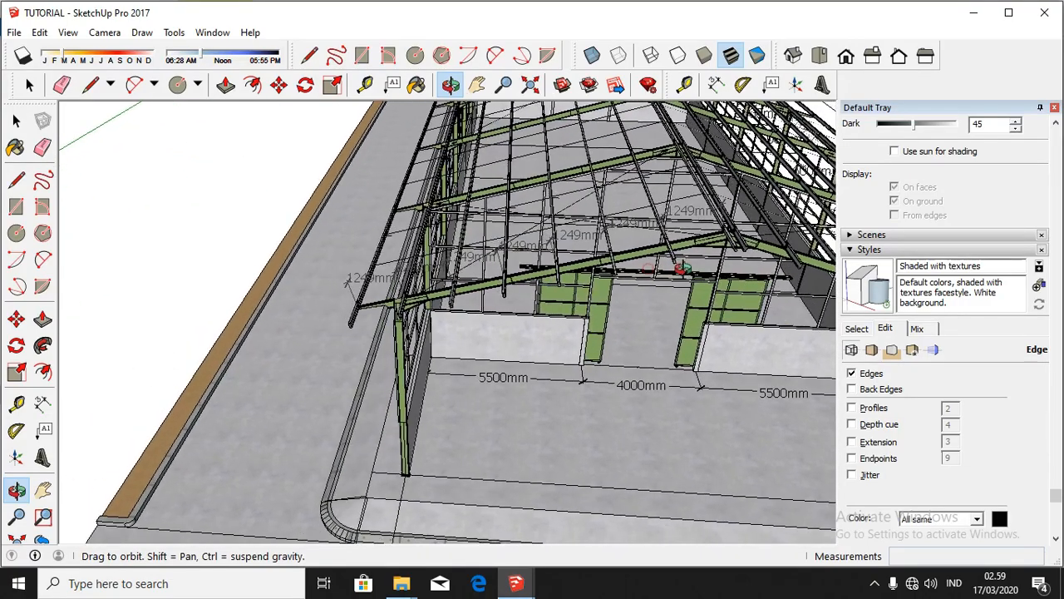
pyautogui.moveTo(719, 261); pyautogui.dragTo(725, 261)
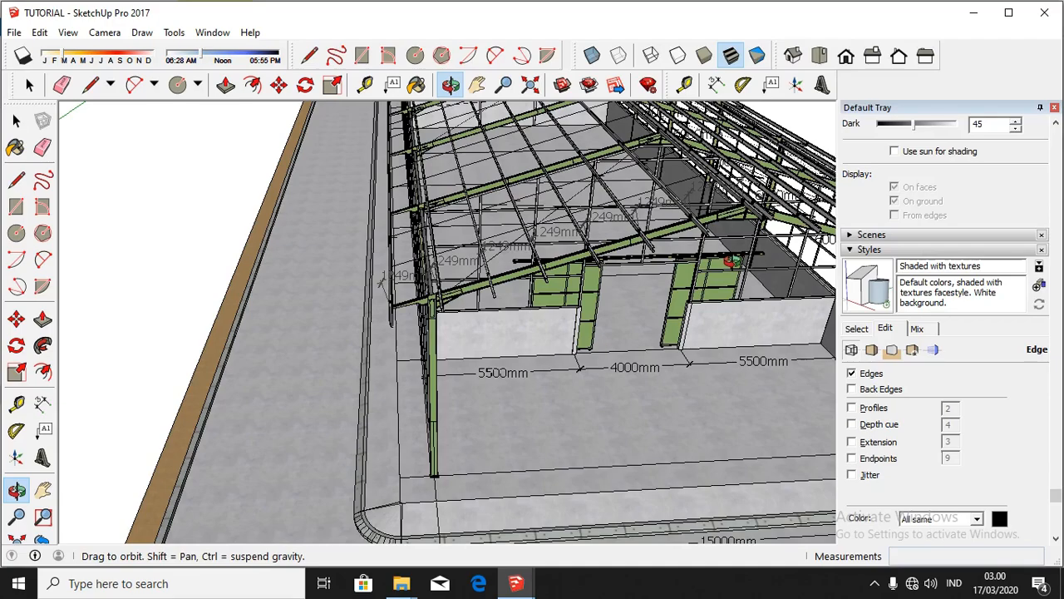
# Step: Examine the loose 7677 mm green beam with its haunch pieces and end plates beside the warehouse
pyautogui.scroll(-8, 731, 260)
pyautogui.scroll(6, 445, 288)
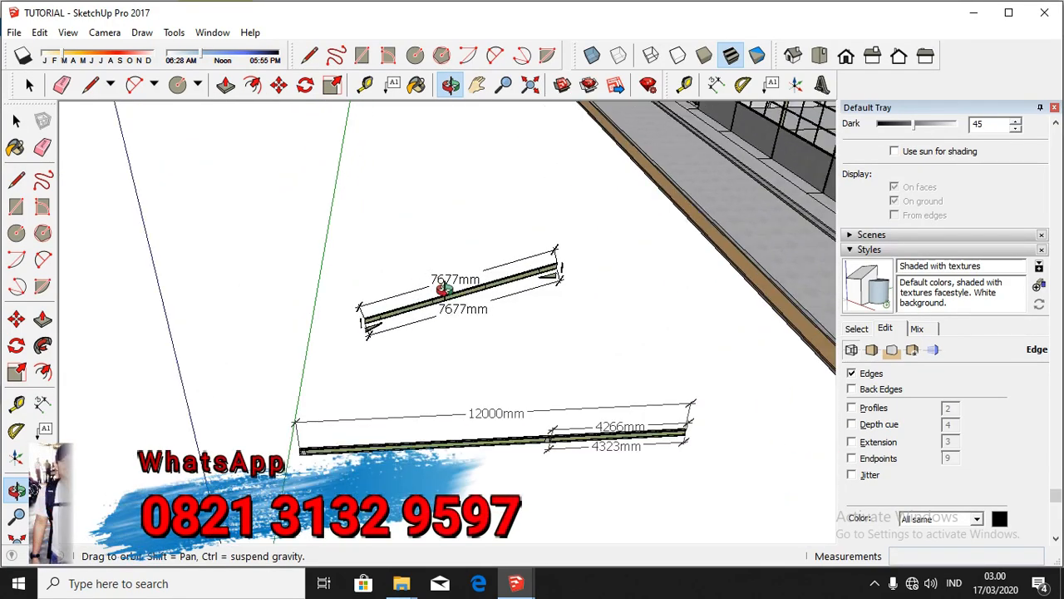
pyautogui.scroll(5, 444, 289)
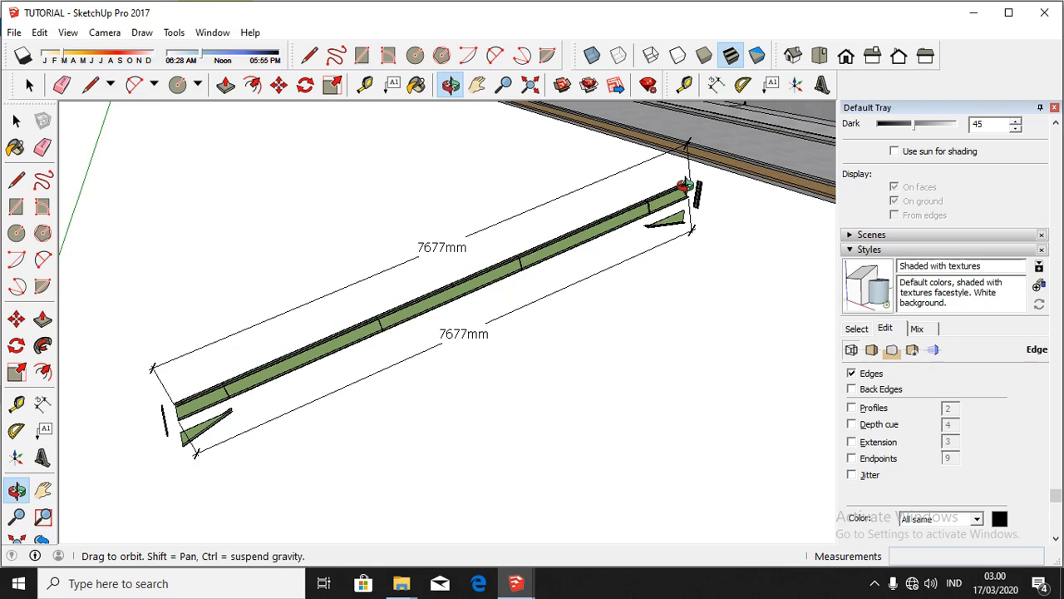
pyautogui.scroll(-3, 544, 221)
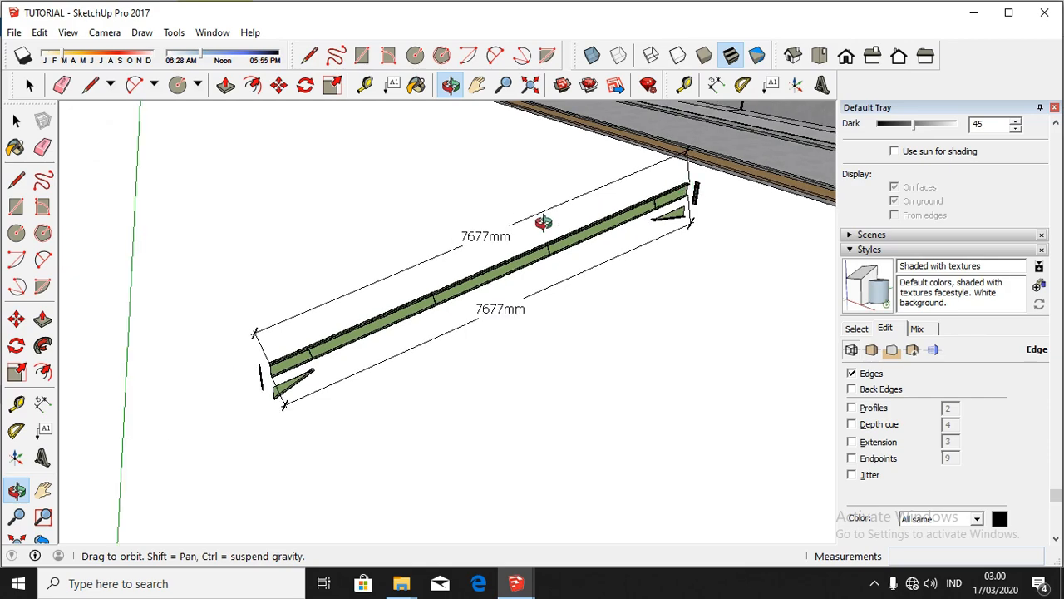
# Step: Look over the loose 7677 mm beam again and examine the shape and dimensions of the grey template plate near the origin
pyautogui.moveTo(544, 221); pyautogui.dragTo(429, 232)
pyautogui.scroll(4, 422, 262)
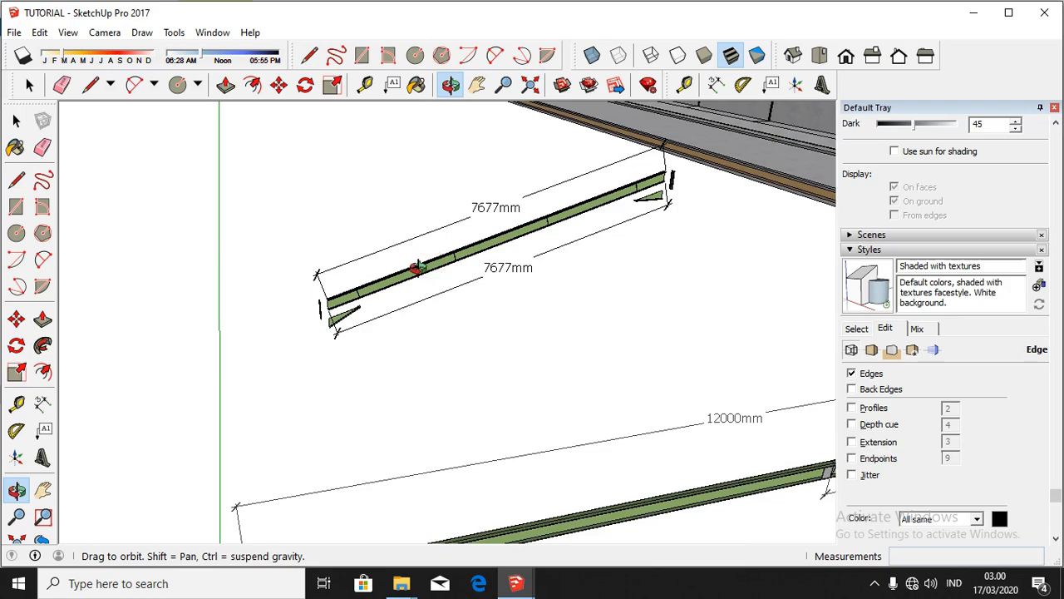
pyautogui.scroll(-4, 416, 264)
pyautogui.moveTo(420, 266); pyautogui.dragTo(423, 432)
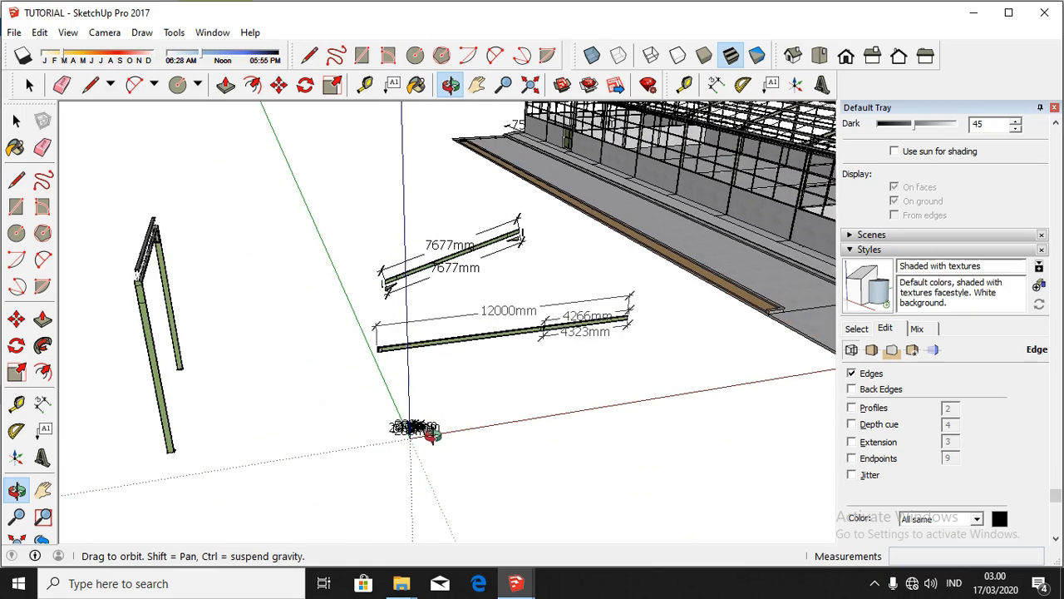
pyautogui.scroll(6, 422, 432)
pyautogui.scroll(-5, 442, 397)
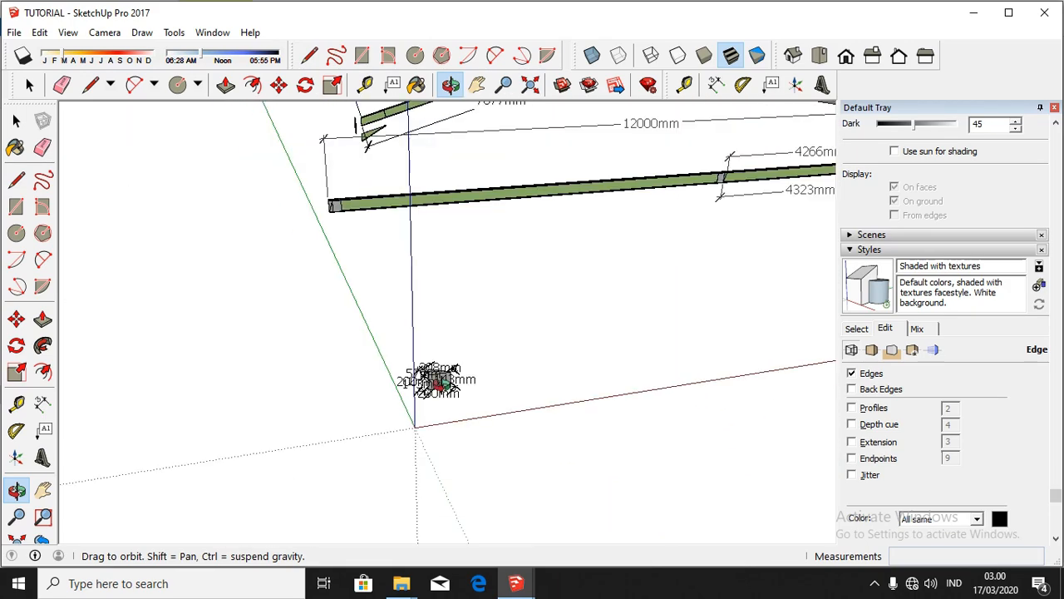
pyautogui.scroll(8, 437, 384)
pyautogui.moveTo(439, 382); pyautogui.dragTo(379, 380)
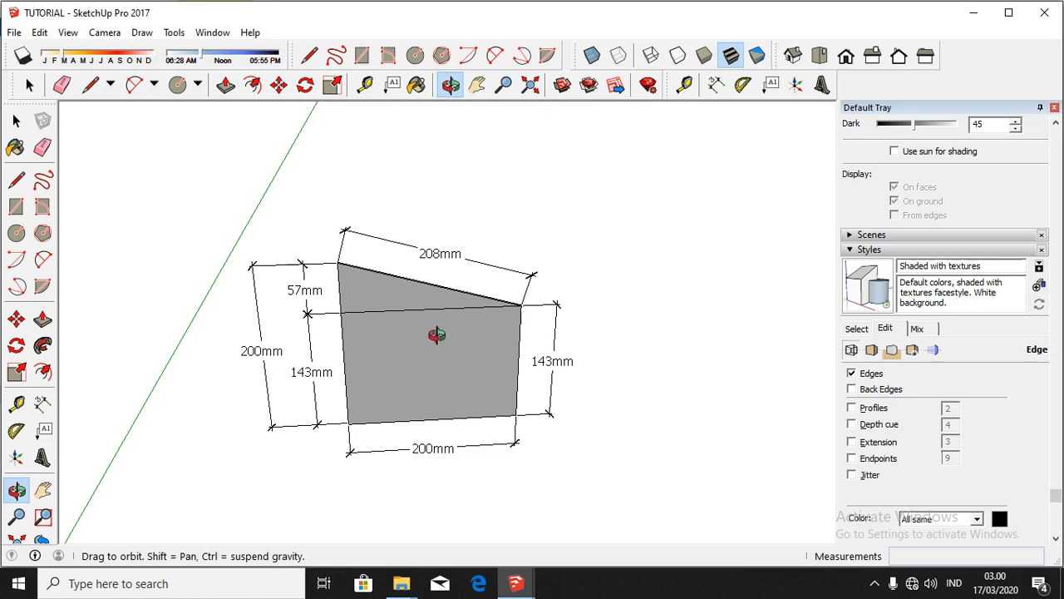
pyautogui.moveTo(396, 344)
pyautogui.mouseDown()
pyautogui.moveTo(458, 337)
pyautogui.moveTo(406, 335)
pyautogui.mouseUp()
pyautogui.scroll(3, 506, 305)
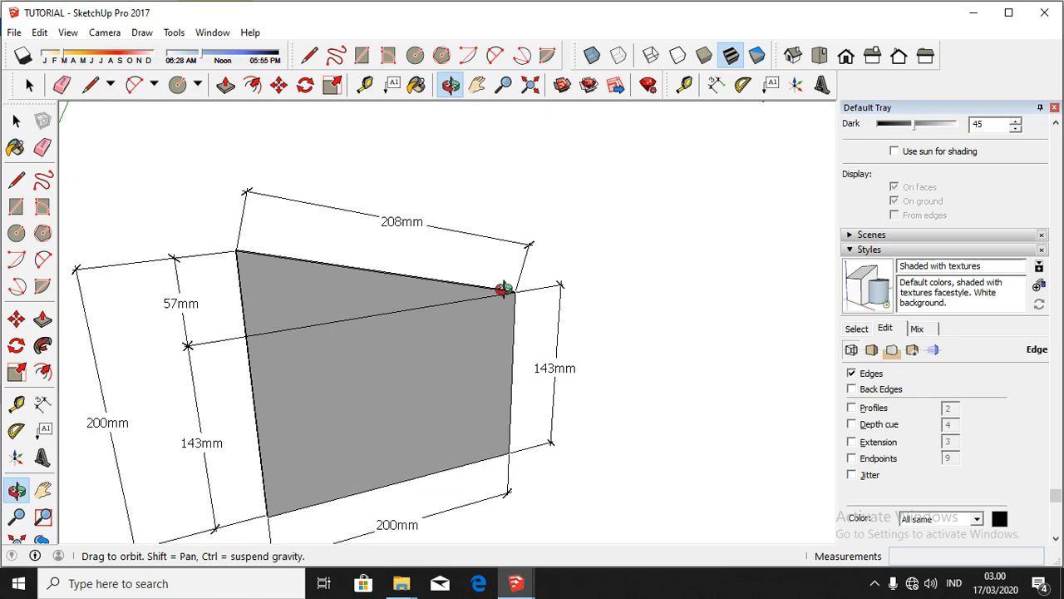
pyautogui.scroll(-3, 490, 291)
pyautogui.moveTo(321, 276); pyautogui.dragTo(225, 242)
pyautogui.scroll(-2, 359, 374)
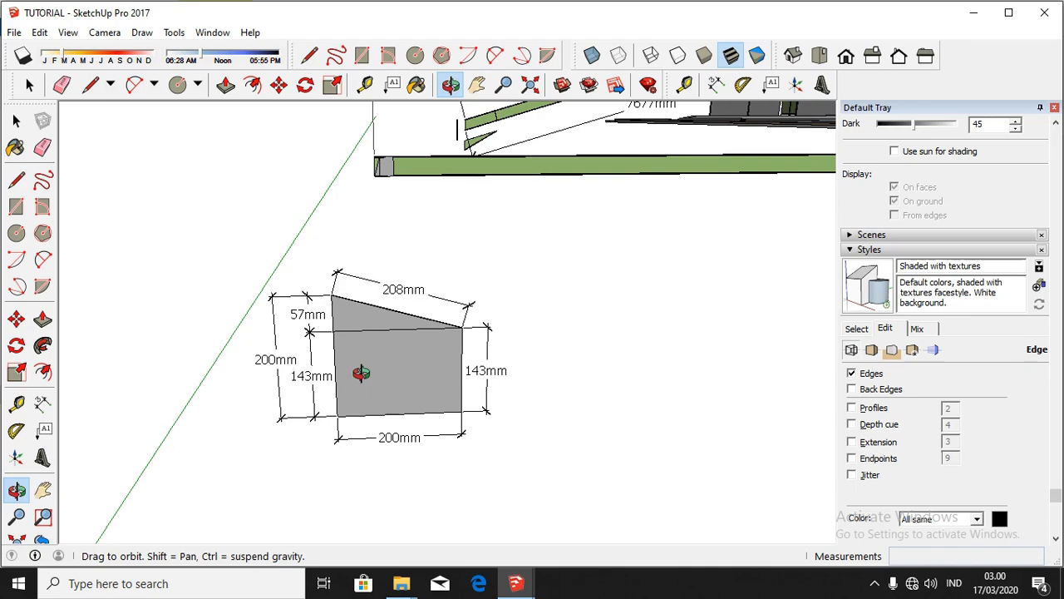
pyautogui.scroll(-2, 355, 378)
# Step: Examine how the grey template plate sits against the flanges and angled cut at the near end of the 12000 mm beam
pyautogui.scroll(6, 424, 187)
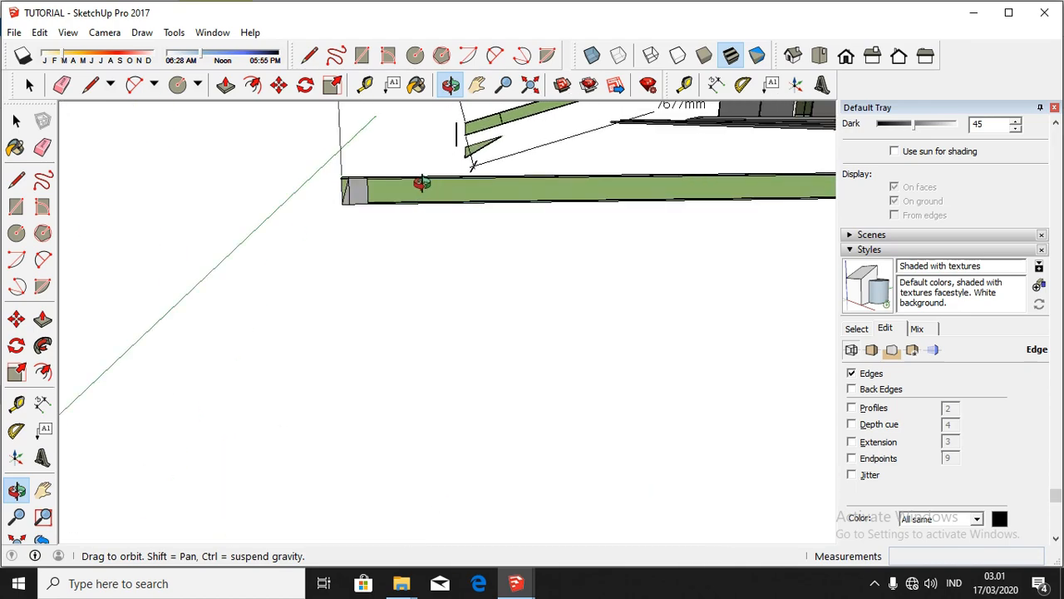
pyautogui.moveTo(390, 183); pyautogui.dragTo(275, 292)
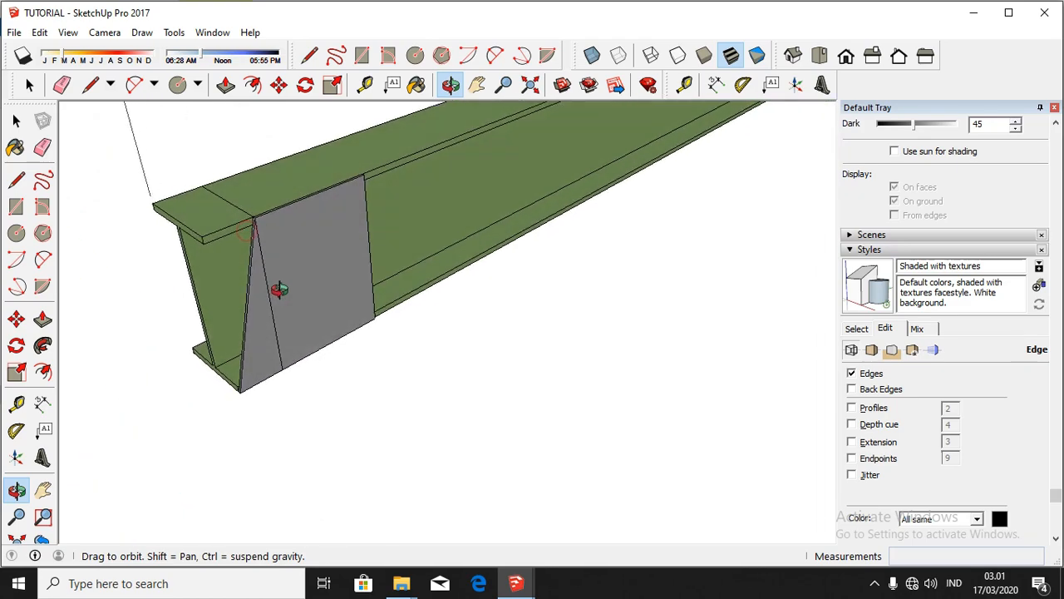
pyautogui.scroll(1, 308, 268)
pyautogui.scroll(-5, 159, 315)
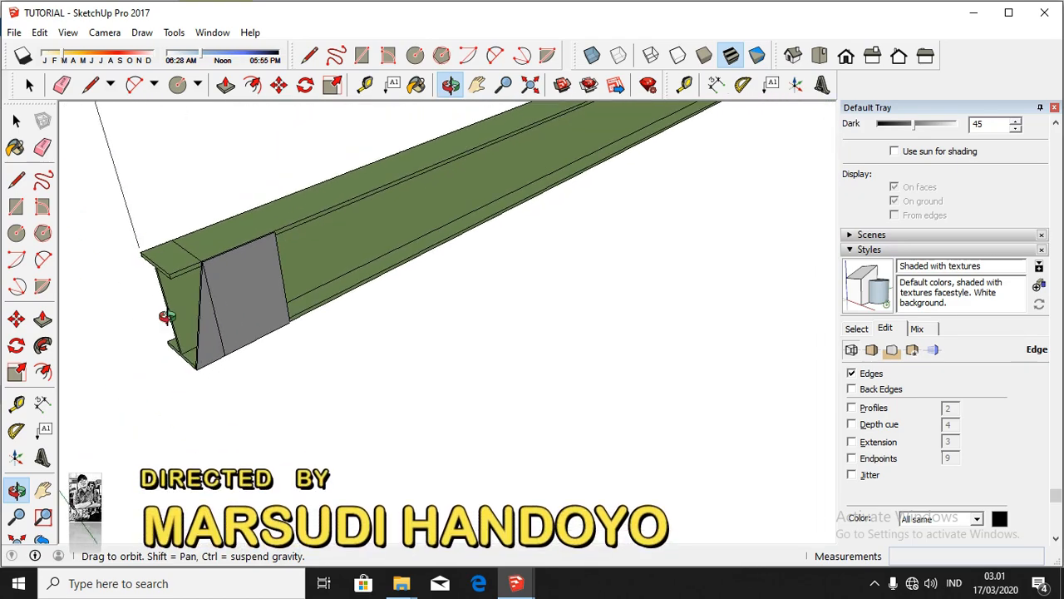
pyautogui.scroll(-4, 162, 316)
pyautogui.scroll(4, 448, 193)
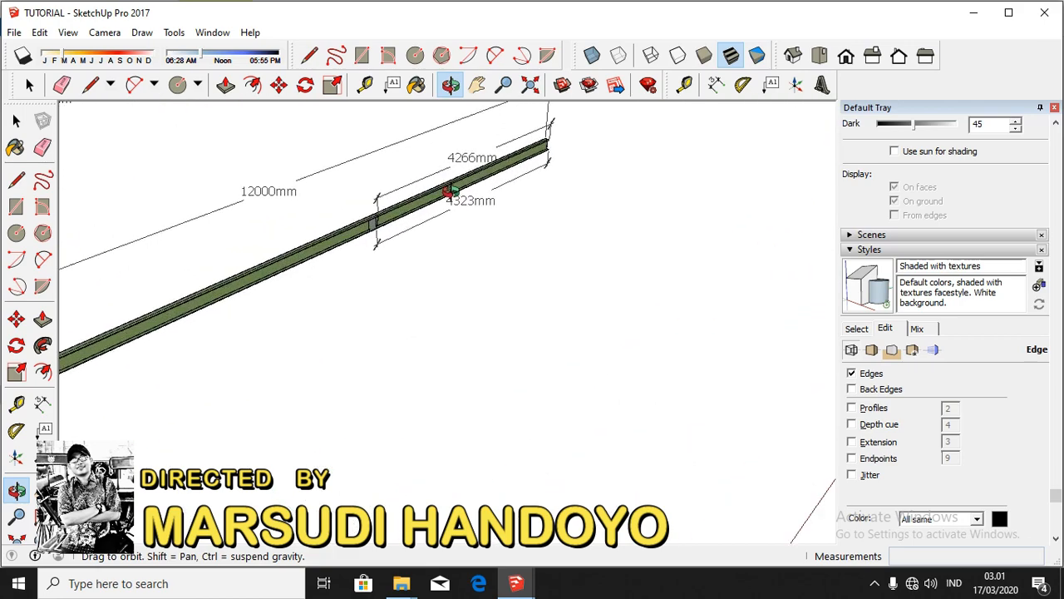
pyautogui.scroll(-4, 449, 193)
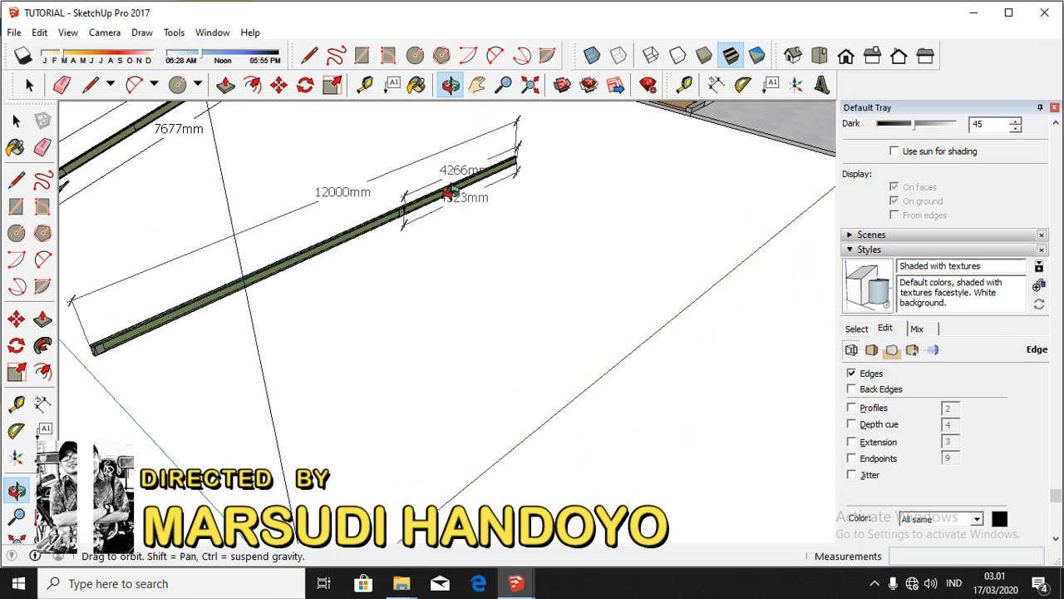
pyautogui.scroll(8, 233, 287)
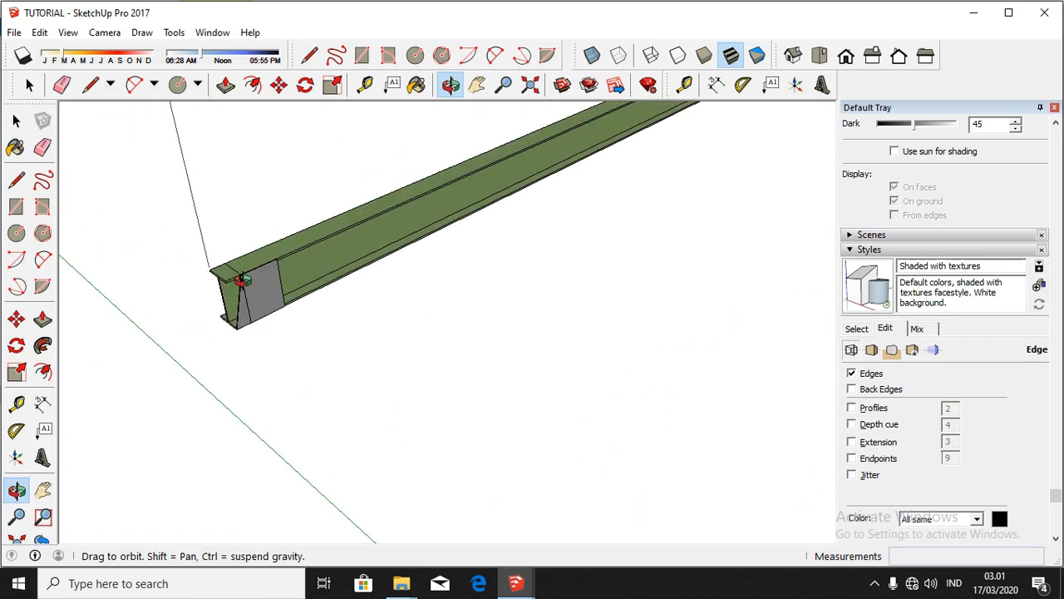
pyautogui.scroll(5, 241, 281)
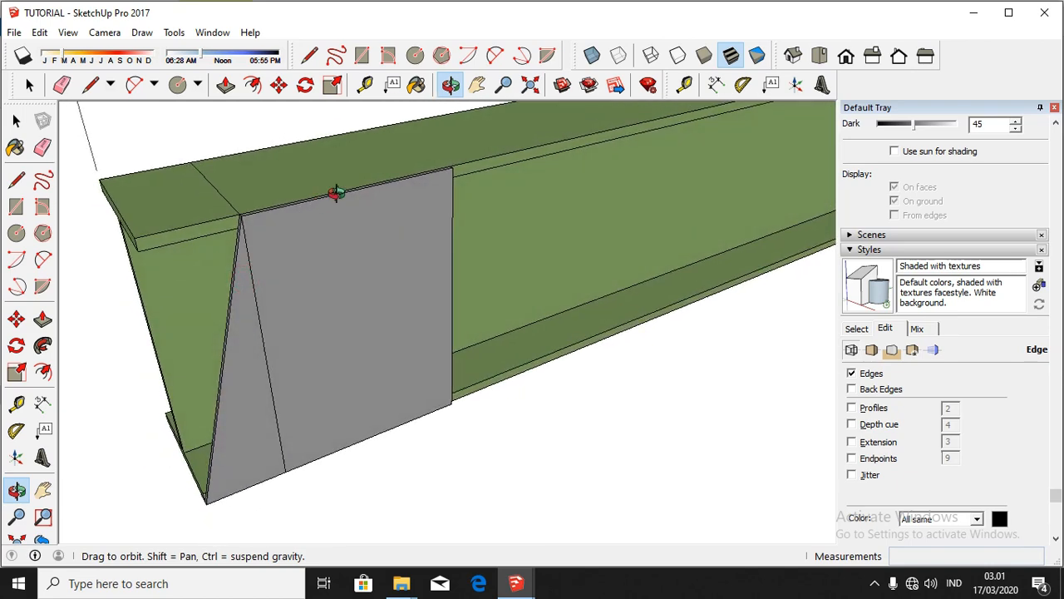
pyautogui.moveTo(336, 193); pyautogui.dragTo(283, 228)
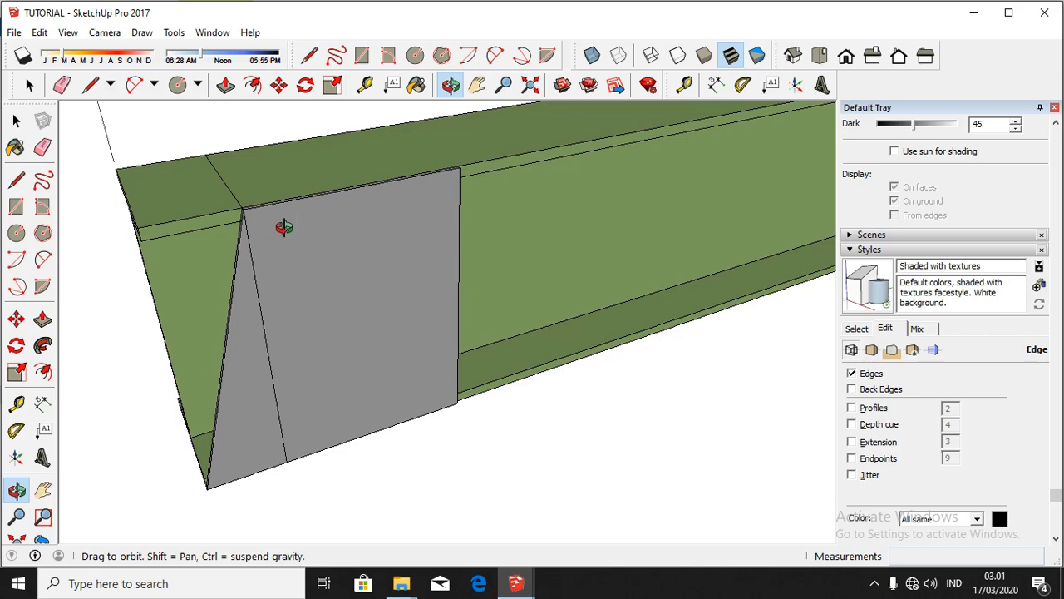
# Step: Compare the grey template plates at the near end and at the intermediate cut line of the 12000 mm beam
pyautogui.scroll(-10, 233, 238)
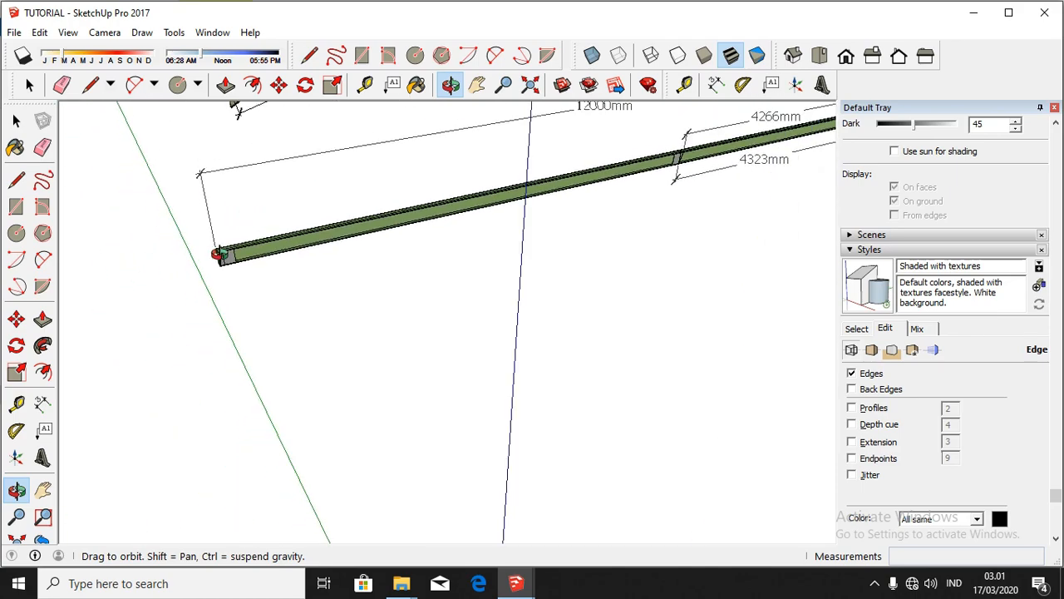
pyautogui.scroll(-3, 220, 254)
pyautogui.scroll(6, 532, 180)
pyautogui.scroll(-9, 594, 186)
pyautogui.scroll(1, 387, 230)
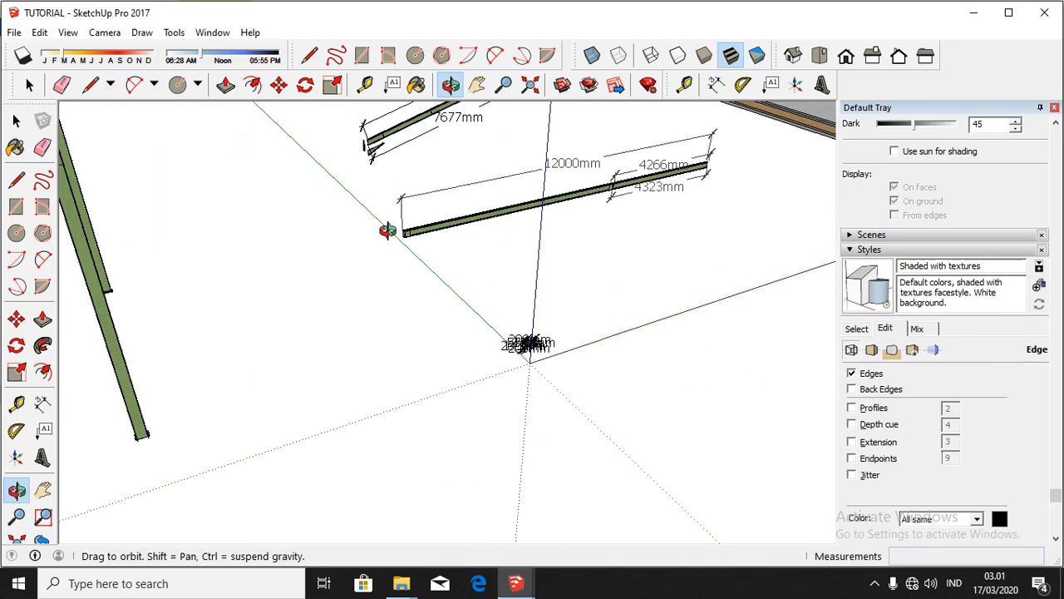
pyautogui.scroll(5, 387, 230)
pyautogui.moveTo(391, 246); pyautogui.dragTo(343, 283)
pyautogui.scroll(-8, 339, 282)
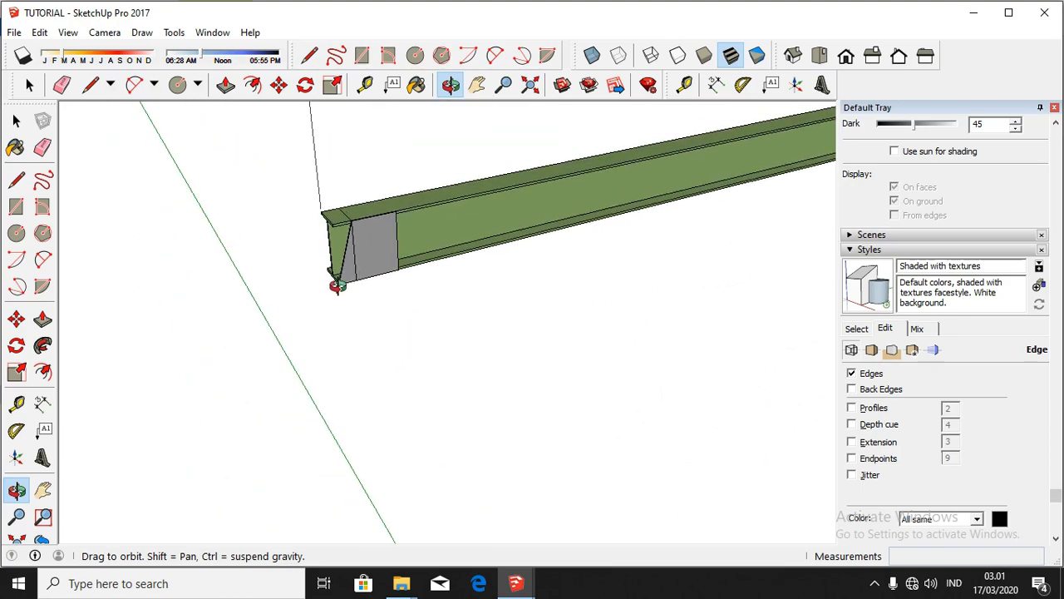
pyautogui.scroll(10, 695, 172)
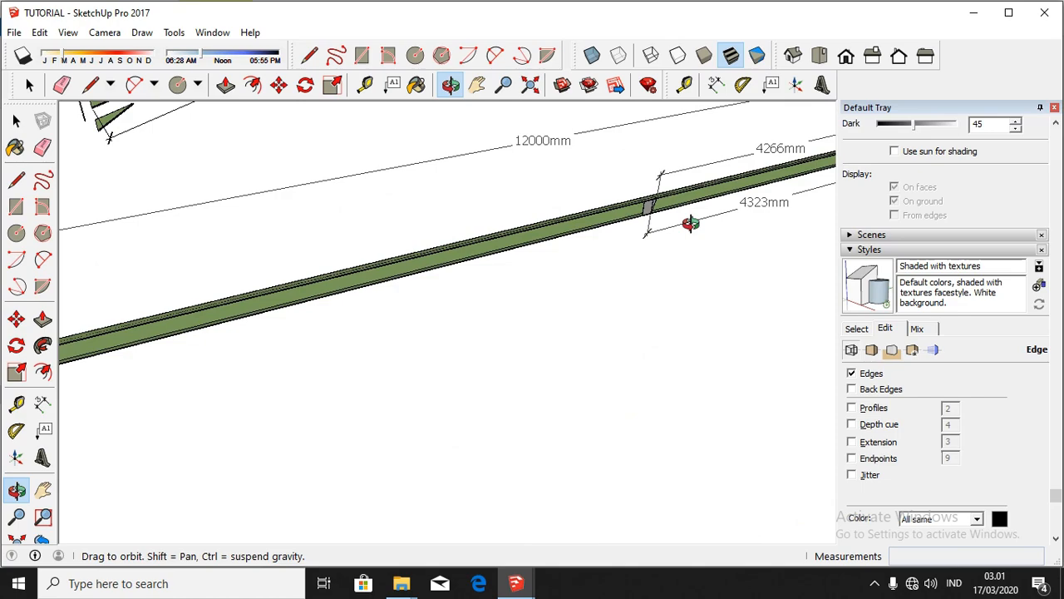
pyautogui.scroll(3, 549, 157)
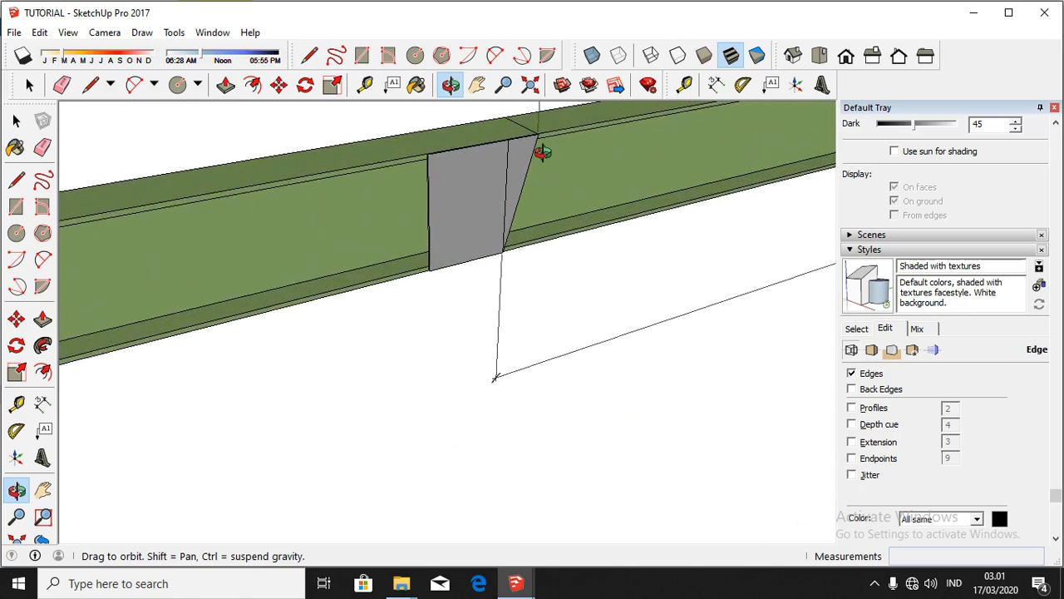
pyautogui.scroll(-3, 641, 180)
pyautogui.scroll(-6, 646, 181)
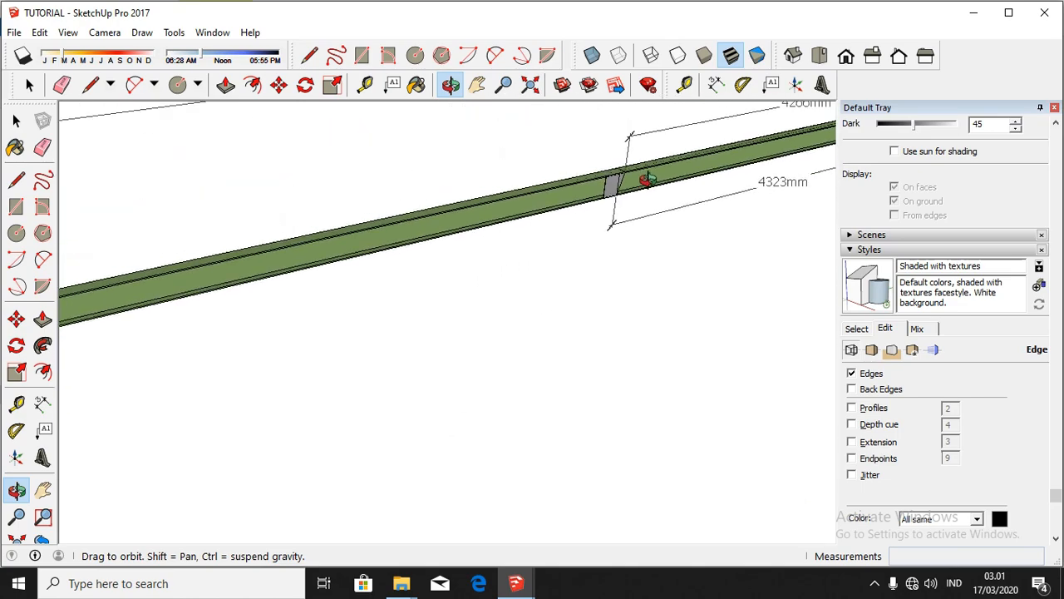
pyautogui.scroll(4, 276, 247)
pyautogui.scroll(3, 276, 247)
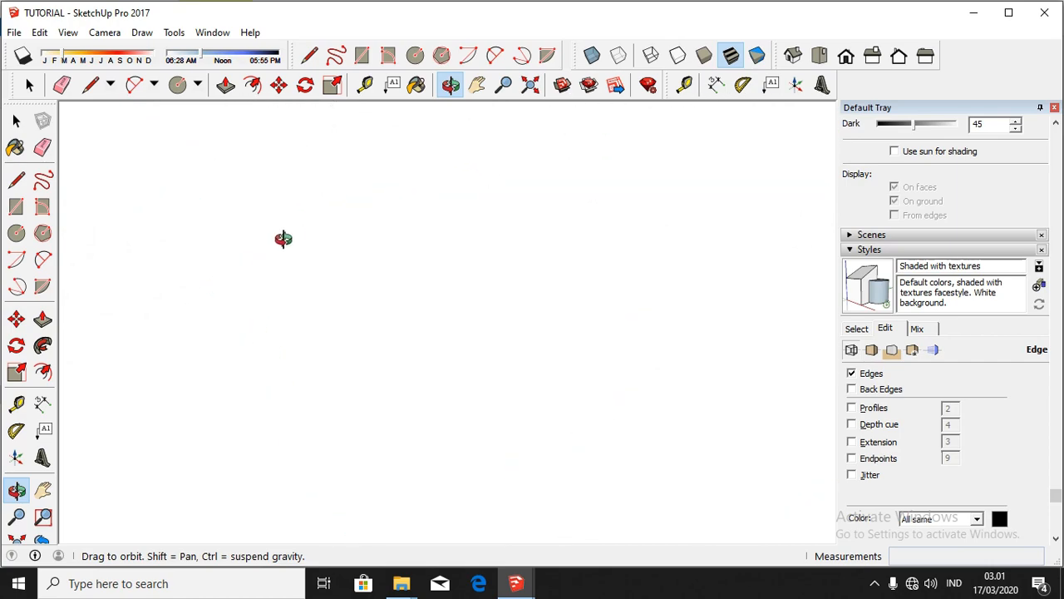
pyautogui.scroll(-4, 333, 234)
pyautogui.scroll(4, 394, 193)
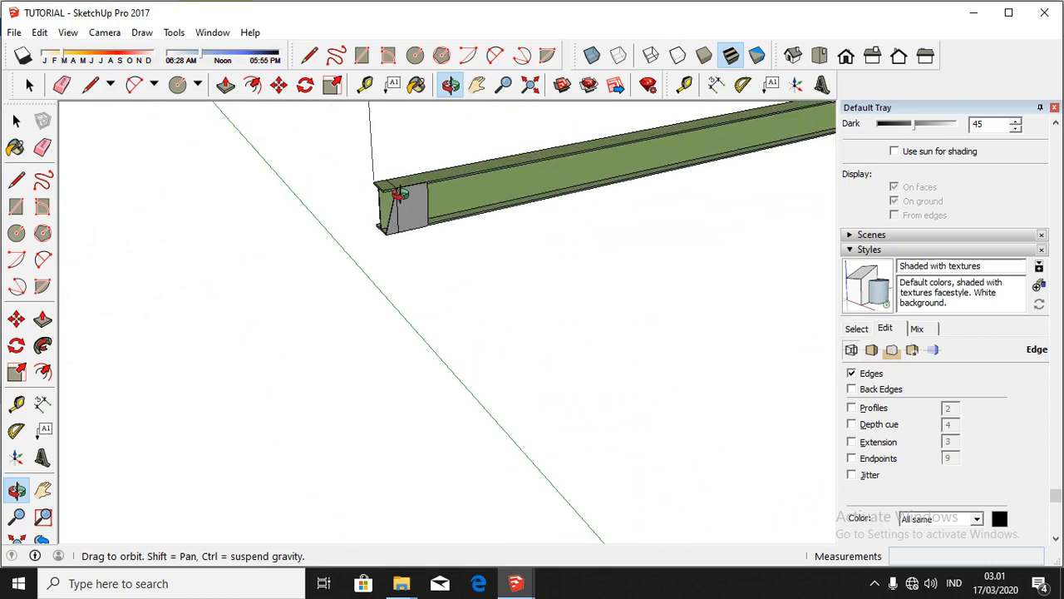
pyautogui.scroll(2, 394, 193)
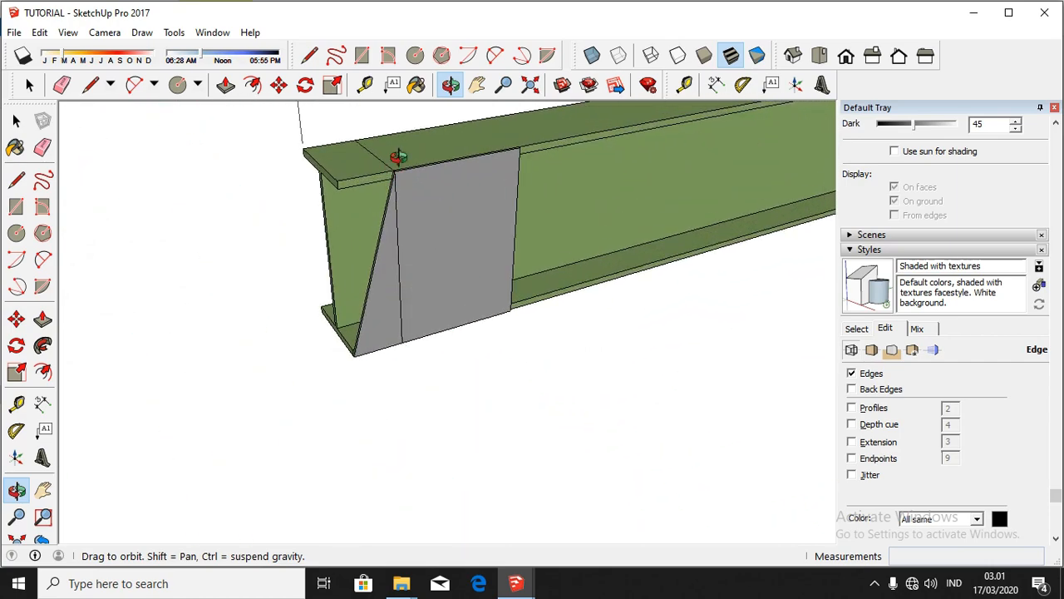
# Step: Compare the loose beams and haunch pieces with the front corner column's eaves joint and its bolted end plates in the warehouse
pyautogui.scroll(-10, 378, 167)
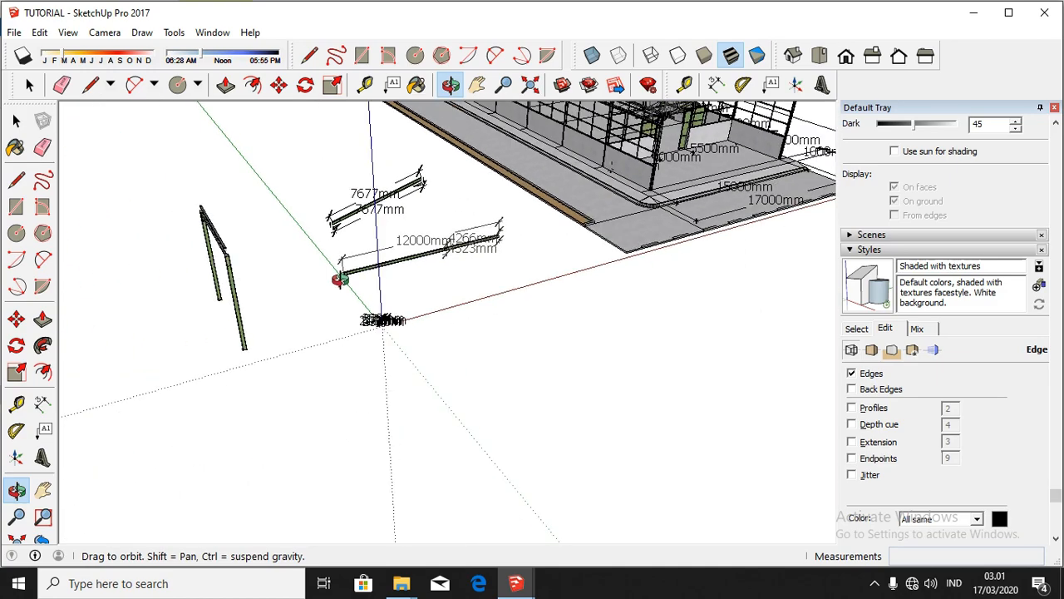
pyautogui.scroll(5, 324, 233)
pyautogui.scroll(-3, 330, 241)
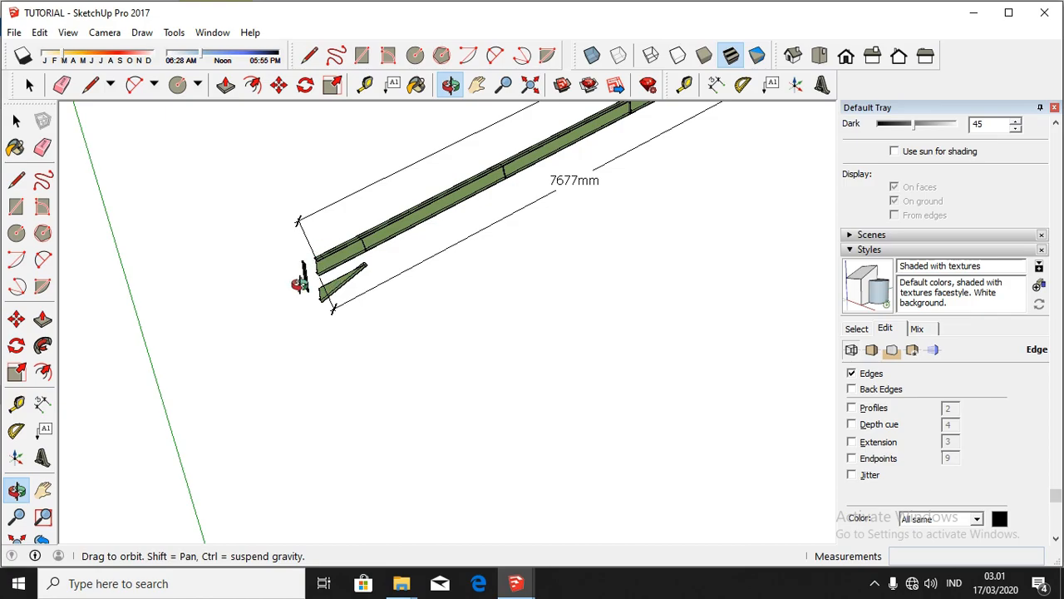
pyautogui.scroll(-8, 249, 355)
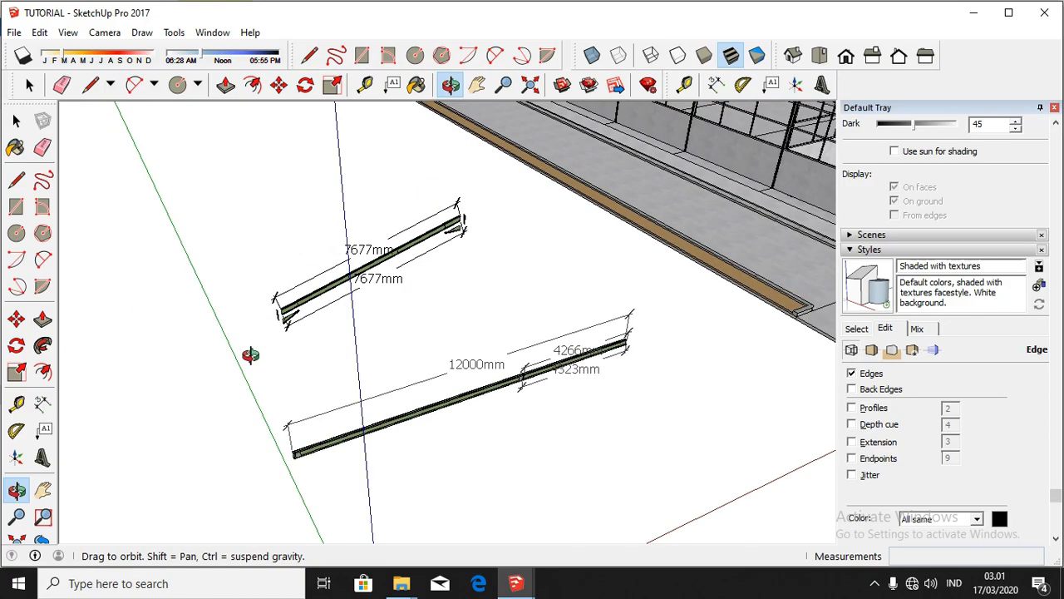
pyautogui.scroll(4, 471, 274)
pyautogui.scroll(10, 465, 274)
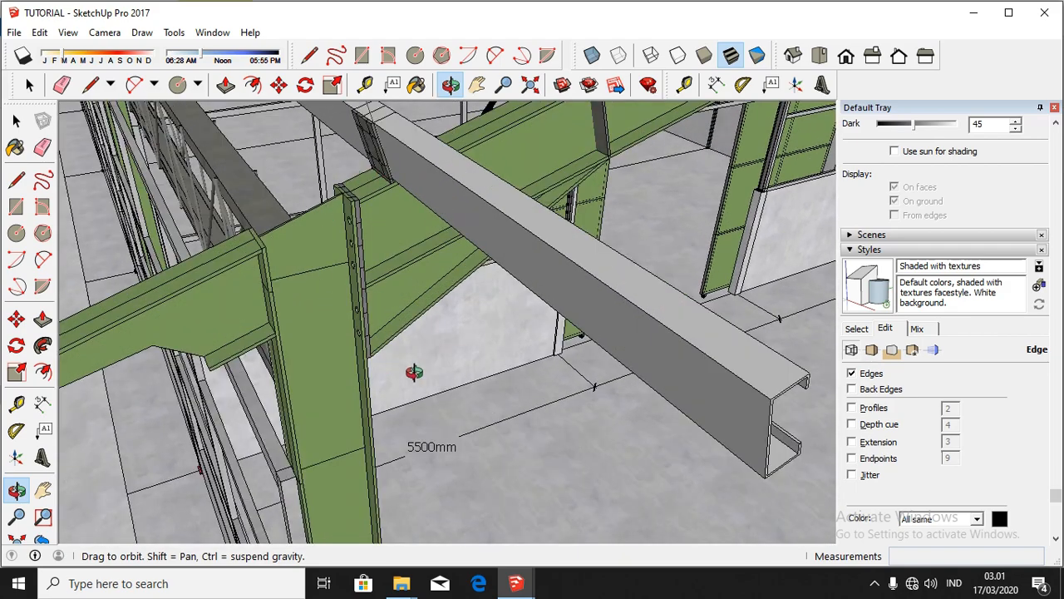
pyautogui.scroll(-10, 574, 208)
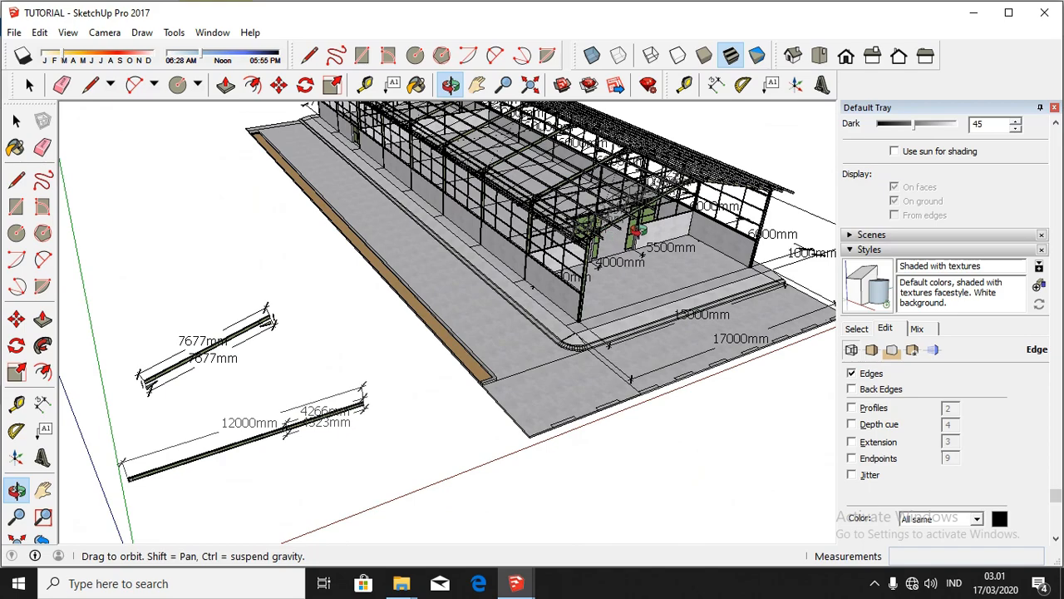
pyautogui.scroll(10, 636, 229)
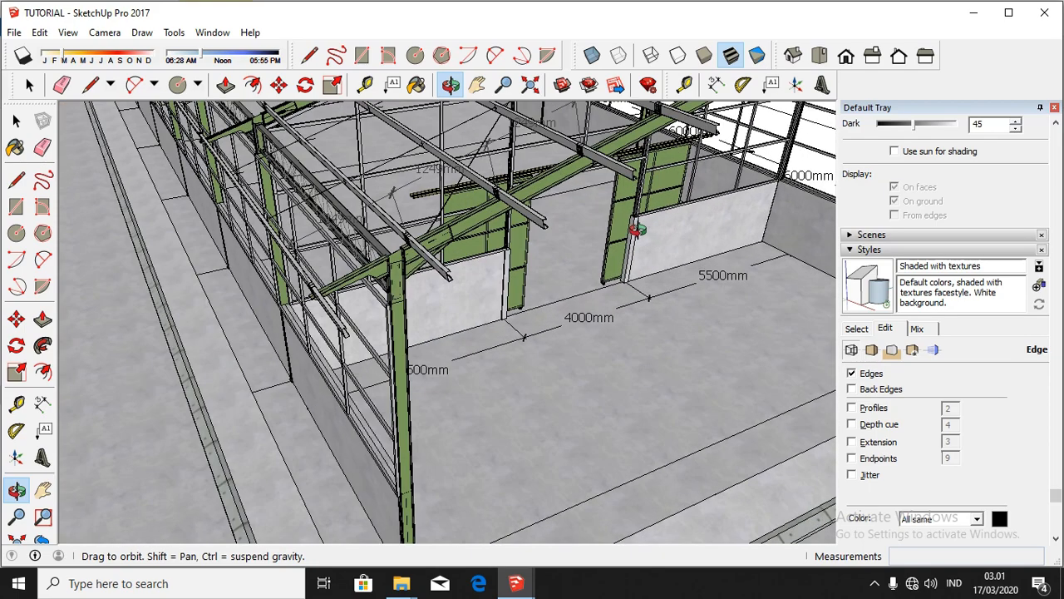
pyautogui.scroll(10, 417, 279)
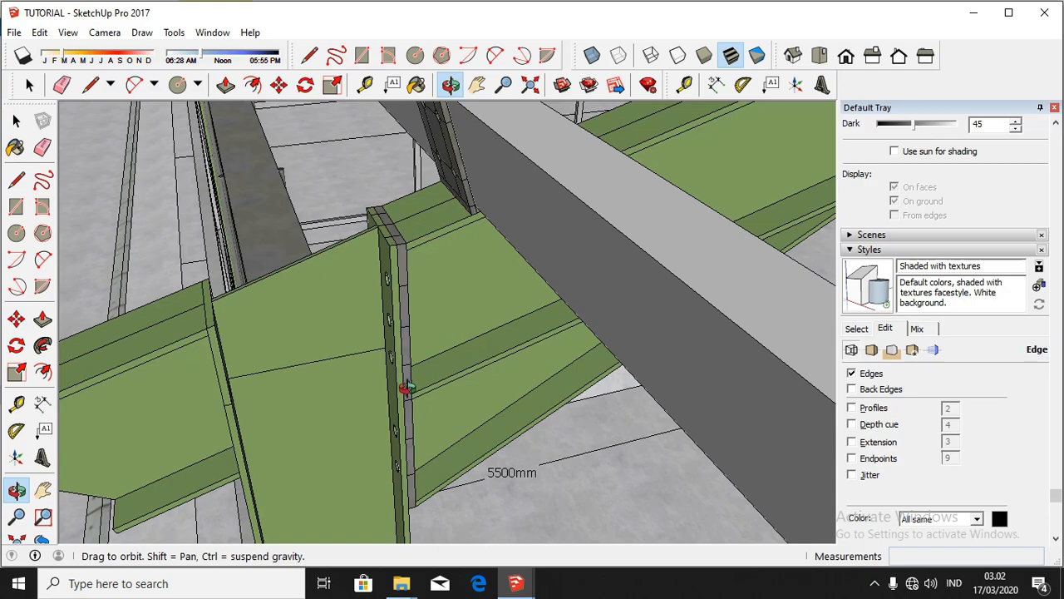
pyautogui.moveTo(407, 388); pyautogui.dragTo(335, 379)
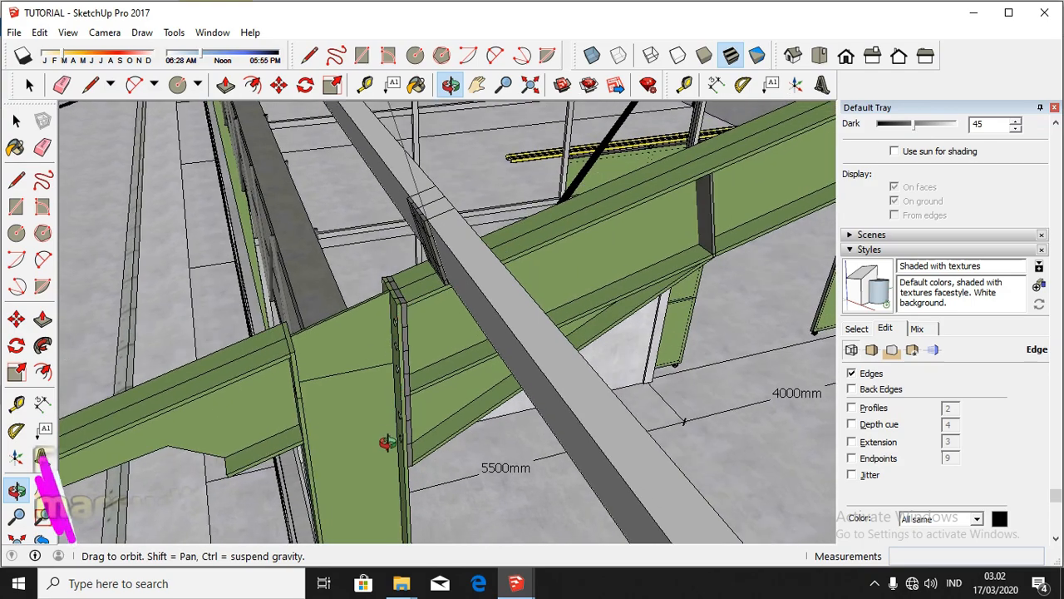
pyautogui.scroll(-10, 357, 428)
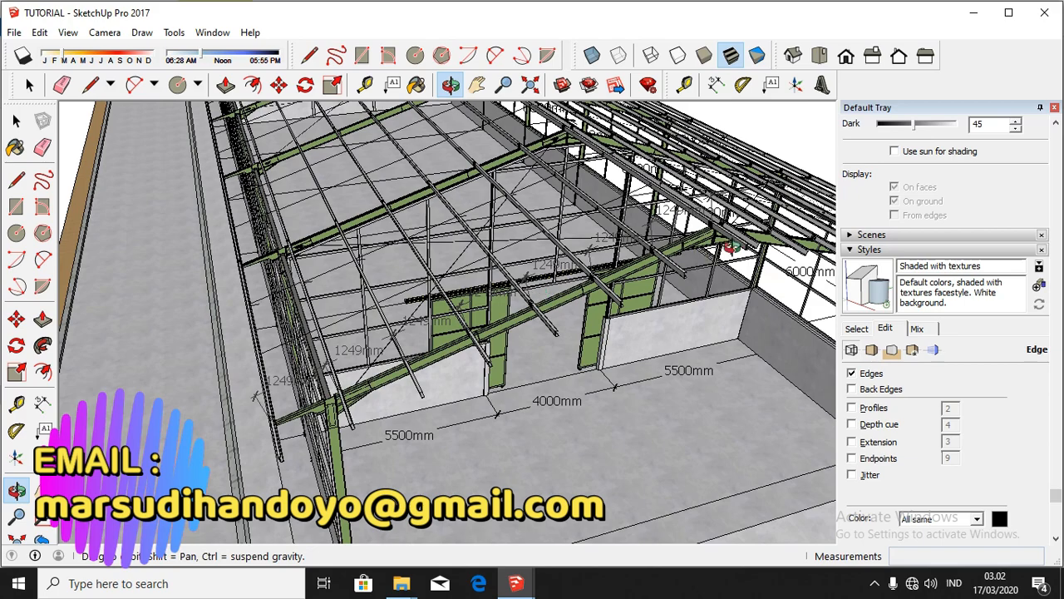
# Step: Examine the front roof frame's ridge joint, its end plates and the adjoining purlins from both sides
pyautogui.scroll(6, 731, 247)
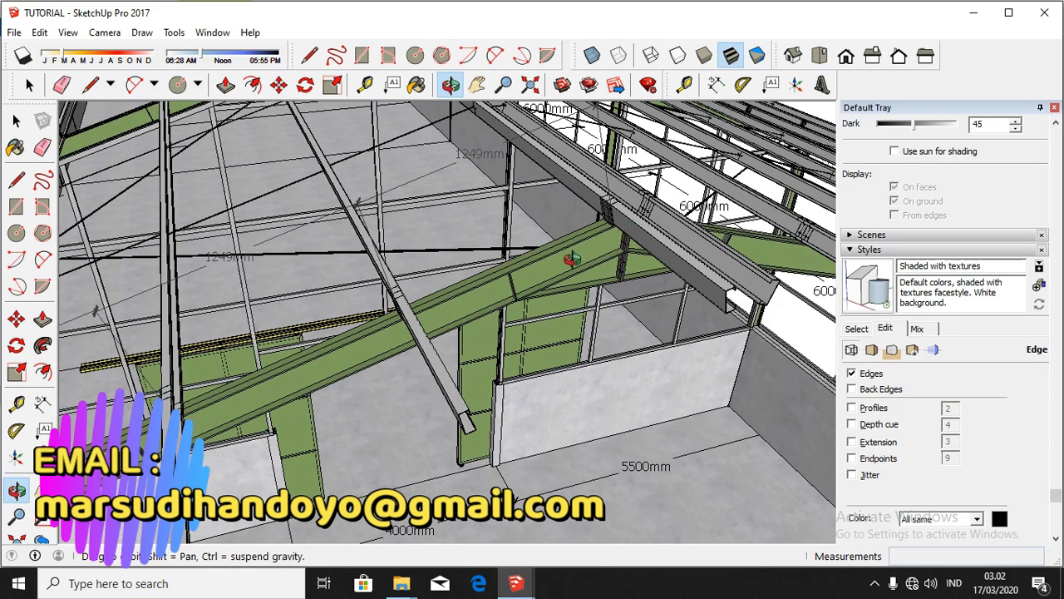
pyautogui.scroll(4, 627, 220)
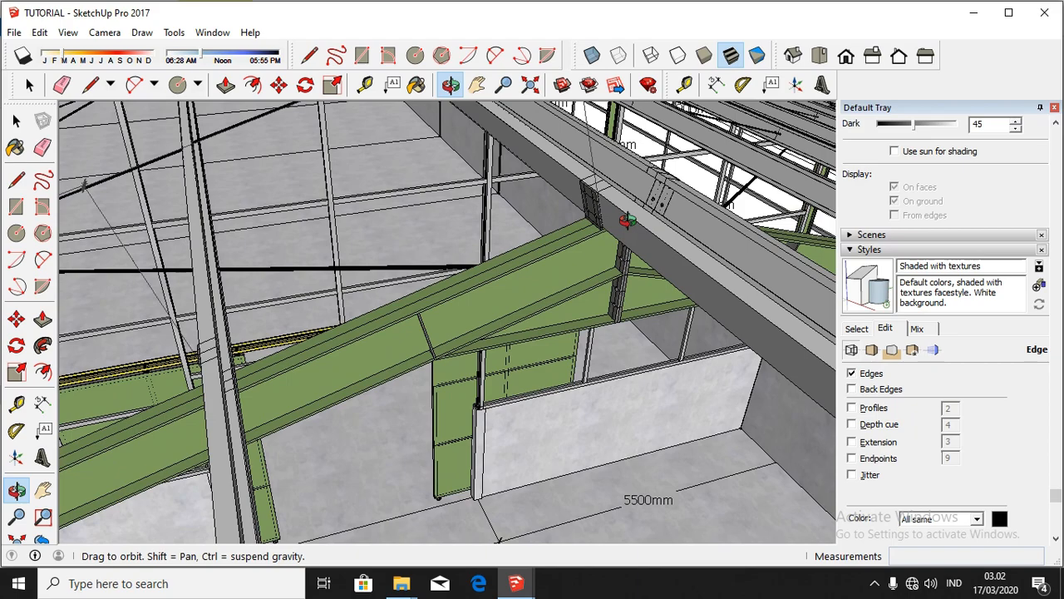
pyautogui.moveTo(627, 220); pyautogui.dragTo(463, 218)
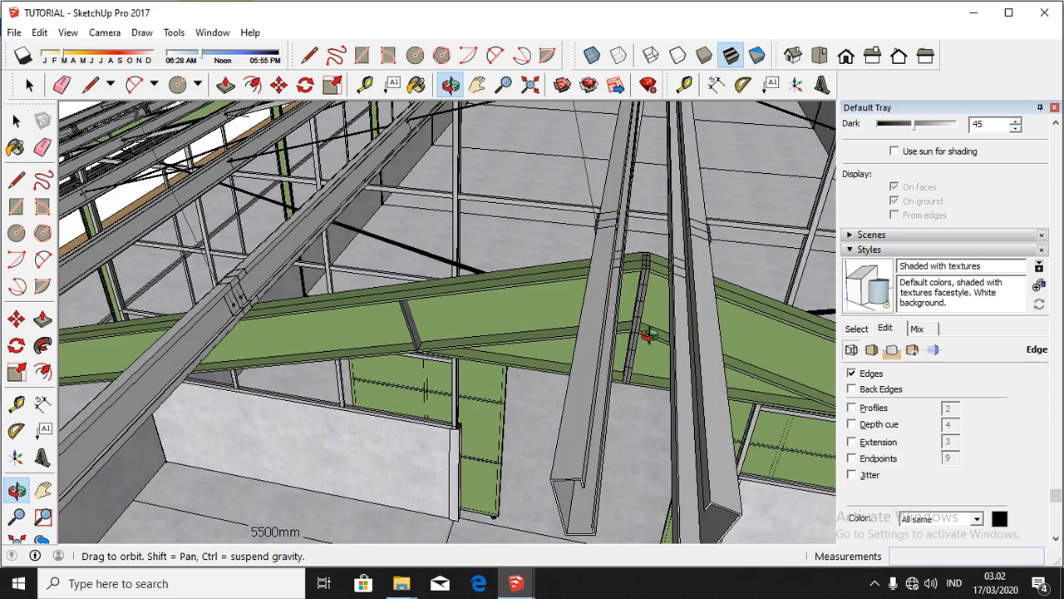
# Step: Examine the front roof frame from the ridge down to the corner column, including the purlins resting on its rafters
pyautogui.moveTo(648, 335); pyautogui.dragTo(619, 326)
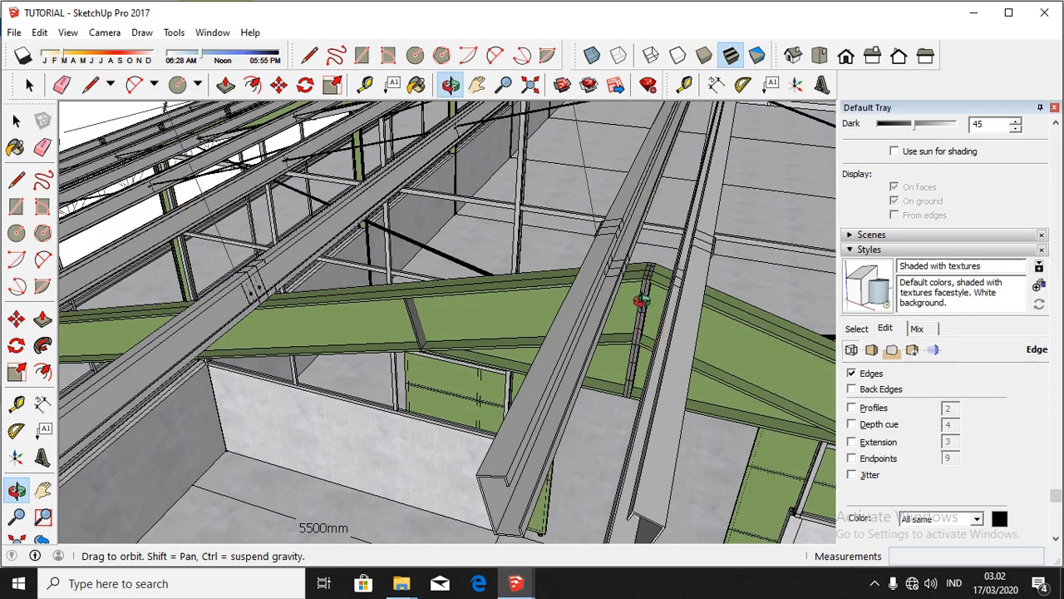
pyautogui.moveTo(633, 369); pyautogui.dragTo(685, 276)
pyautogui.scroll(8, 281, 365)
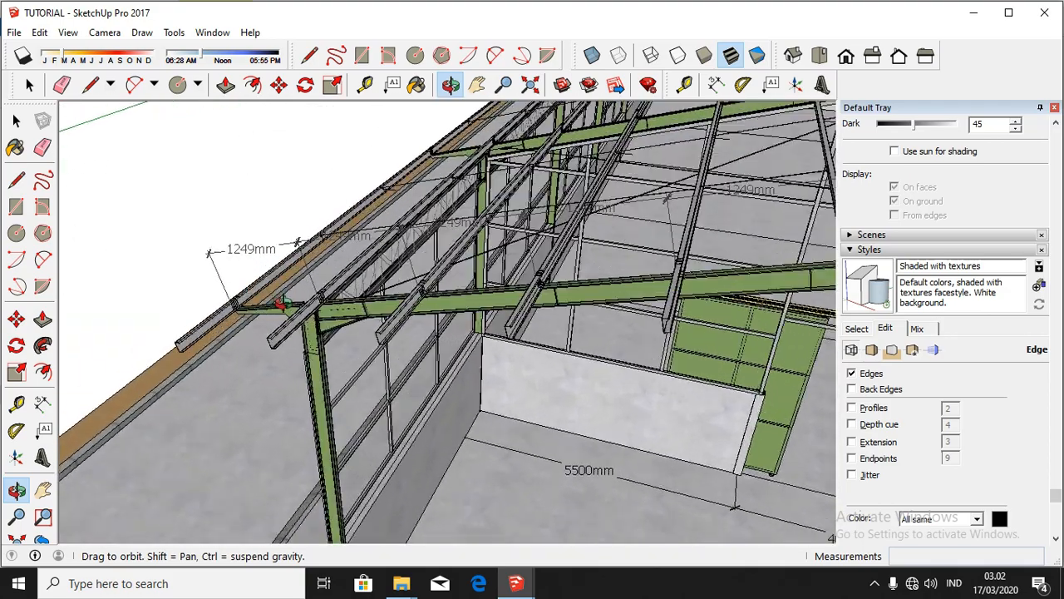
pyautogui.scroll(-10, 370, 323)
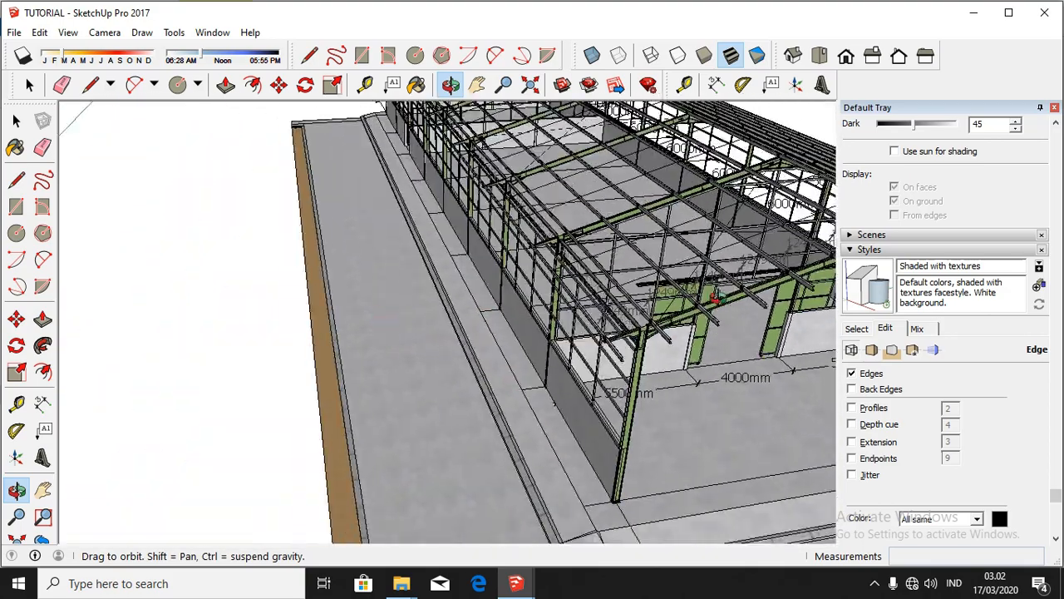
pyautogui.scroll(10, 380, 367)
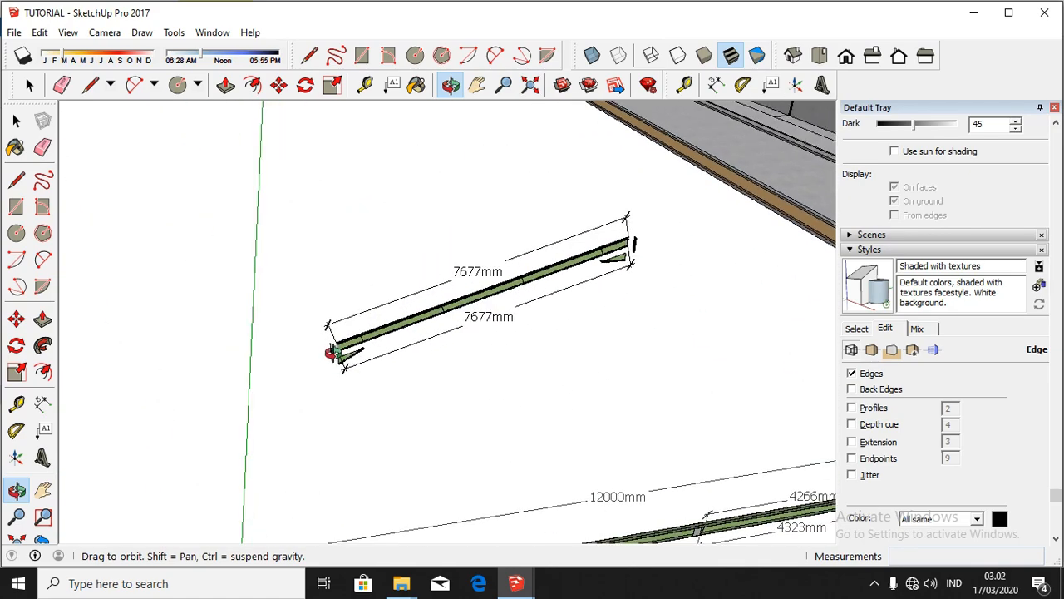
# Step: Examine the haunch piece and bolted end plate at both ends of the loose 7677 mm rafter
pyautogui.moveTo(374, 322); pyautogui.dragTo(488, 281)
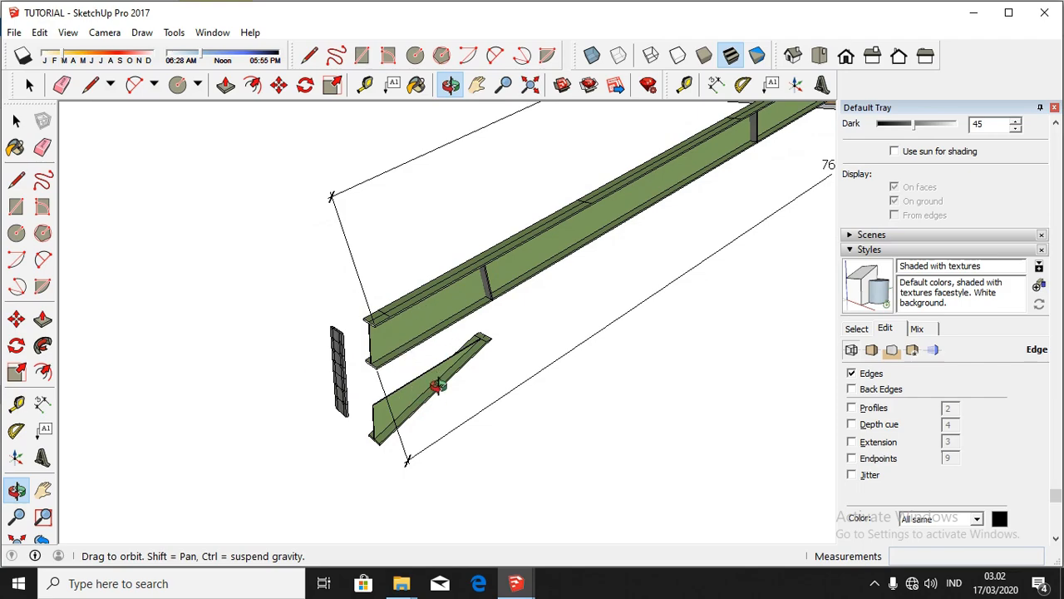
pyautogui.moveTo(341, 363); pyautogui.dragTo(582, 229)
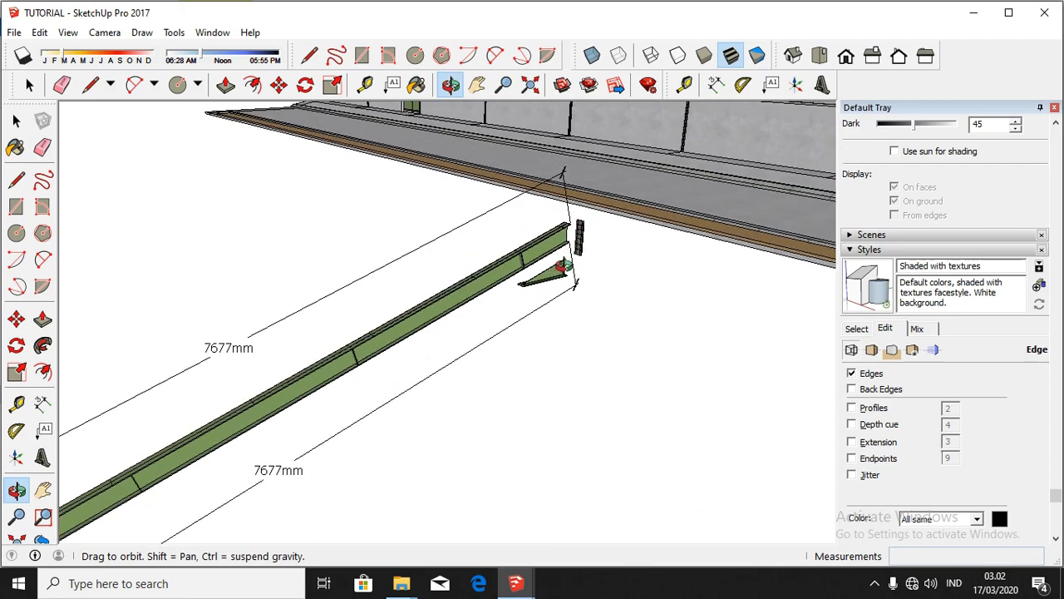
pyautogui.moveTo(563, 266); pyautogui.dragTo(515, 295)
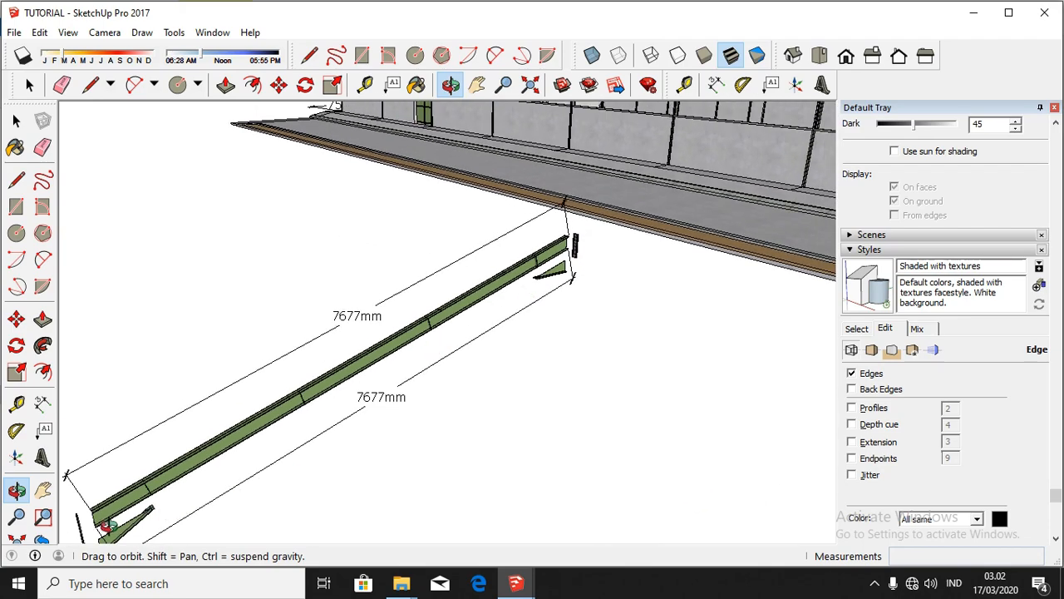
pyautogui.moveTo(563, 275); pyautogui.dragTo(562, 216)
pyautogui.scroll(2, 423, 297)
pyautogui.scroll(4, 298, 368)
pyautogui.scroll(-9, 279, 391)
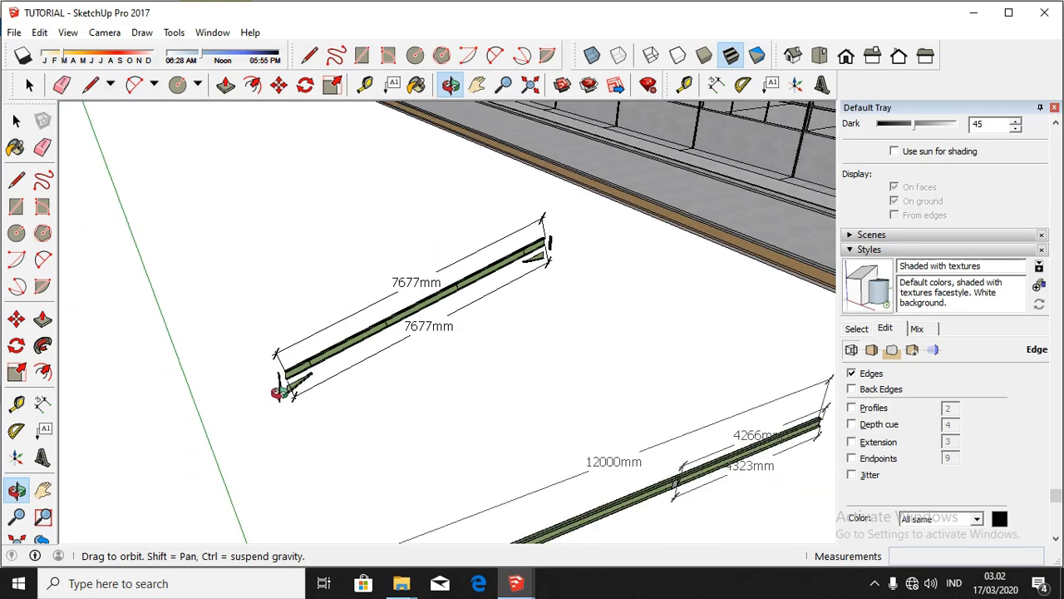
# Step: Compare the loose rafter with the rafters in the warehouse's front frame, ending at the 12000 mm beam's near end template
pyautogui.scroll(3, 739, 259)
pyautogui.scroll(5, 610, 270)
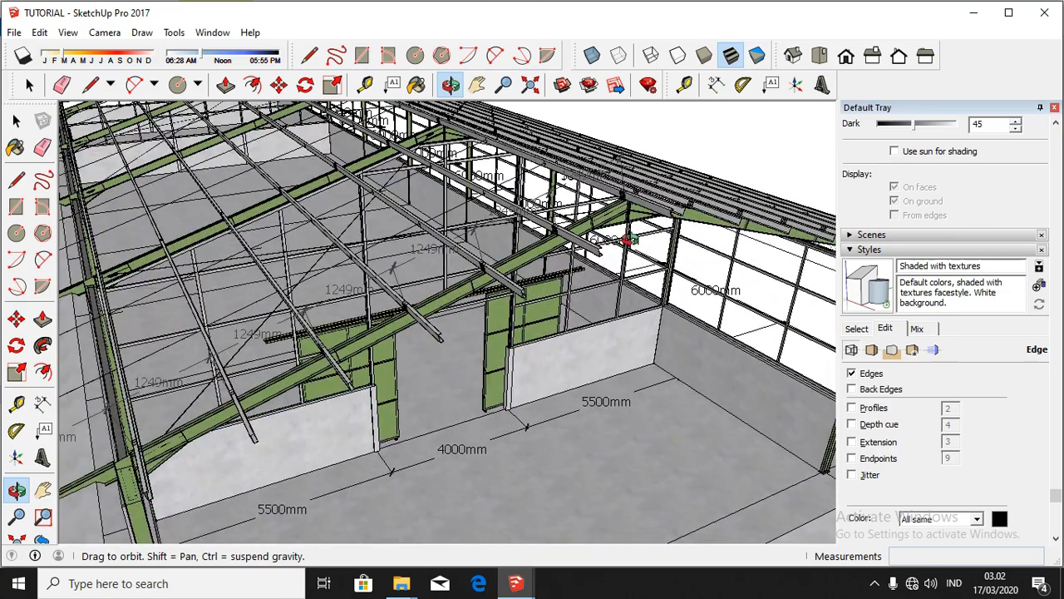
pyautogui.scroll(-3, 629, 228)
pyautogui.scroll(-3, 564, 288)
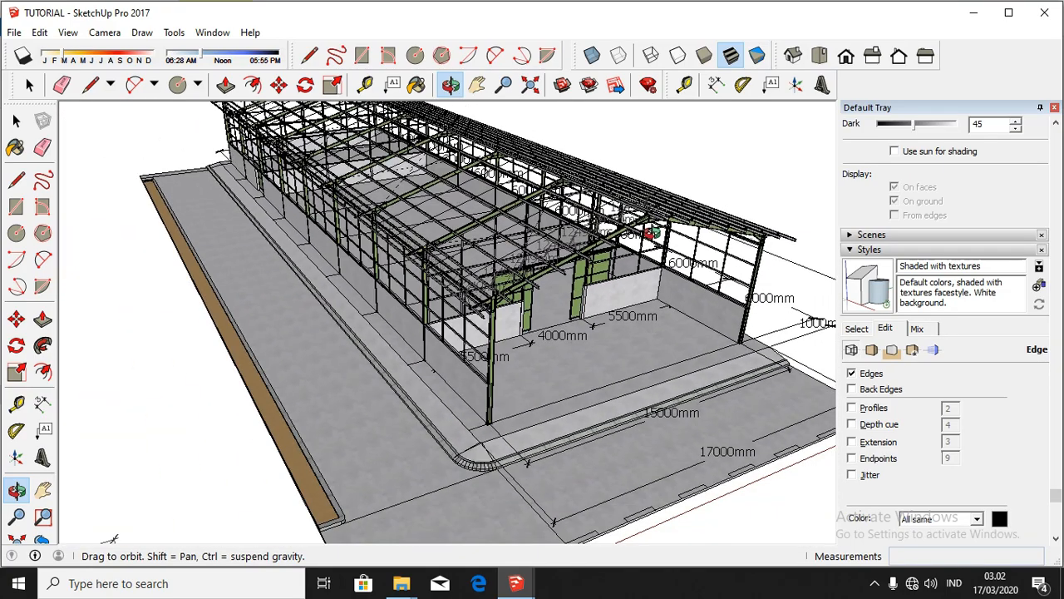
pyautogui.scroll(-3, 672, 226)
pyautogui.scroll(8, 259, 497)
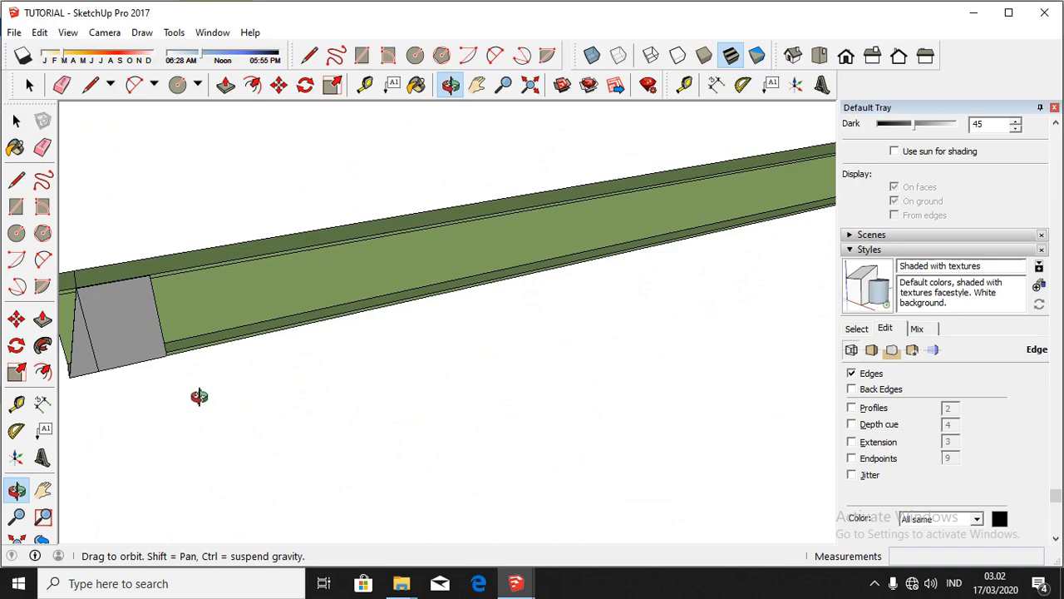
# Step: Compare the loose 7677 mm rafter with the 12000 mm beam and the 4266 mm and 4323 mm offcut at its far end
pyautogui.scroll(-3, 196, 395)
pyautogui.scroll(-2, 280, 340)
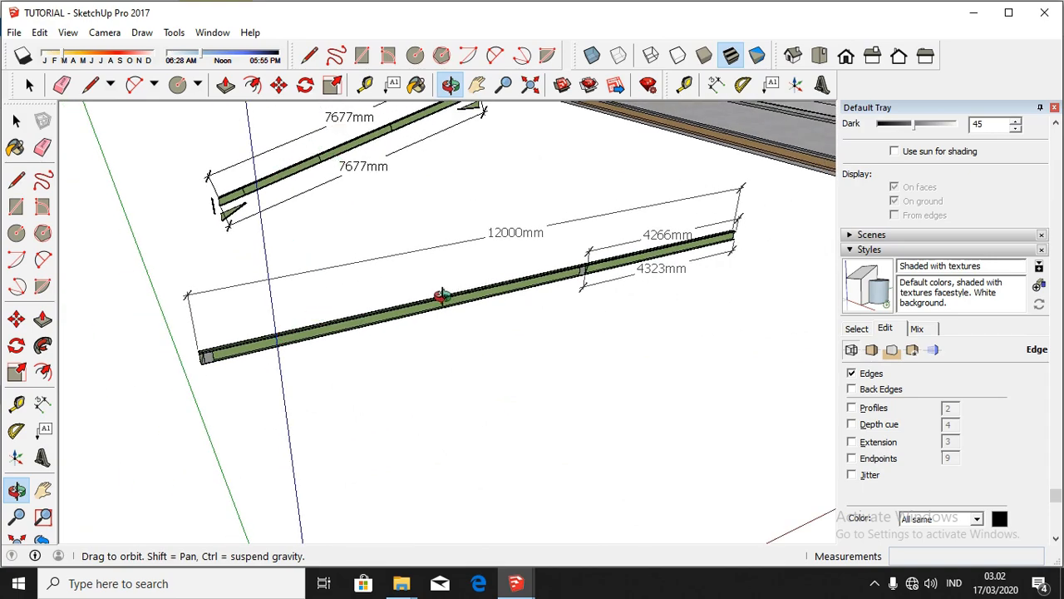
pyautogui.scroll(-2, 439, 296)
pyautogui.scroll(4, 436, 156)
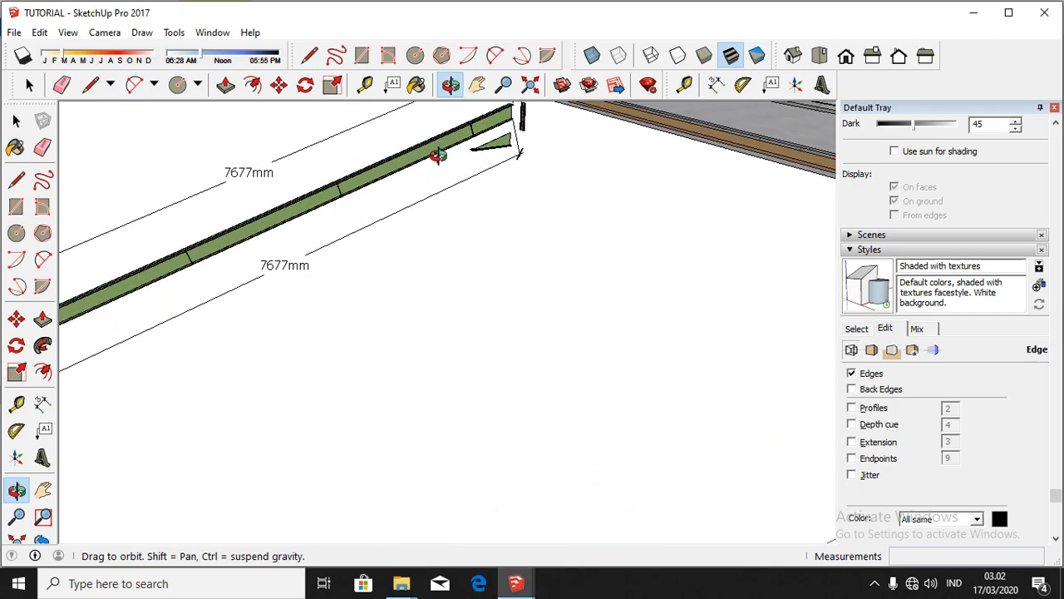
pyautogui.scroll(-1, 436, 156)
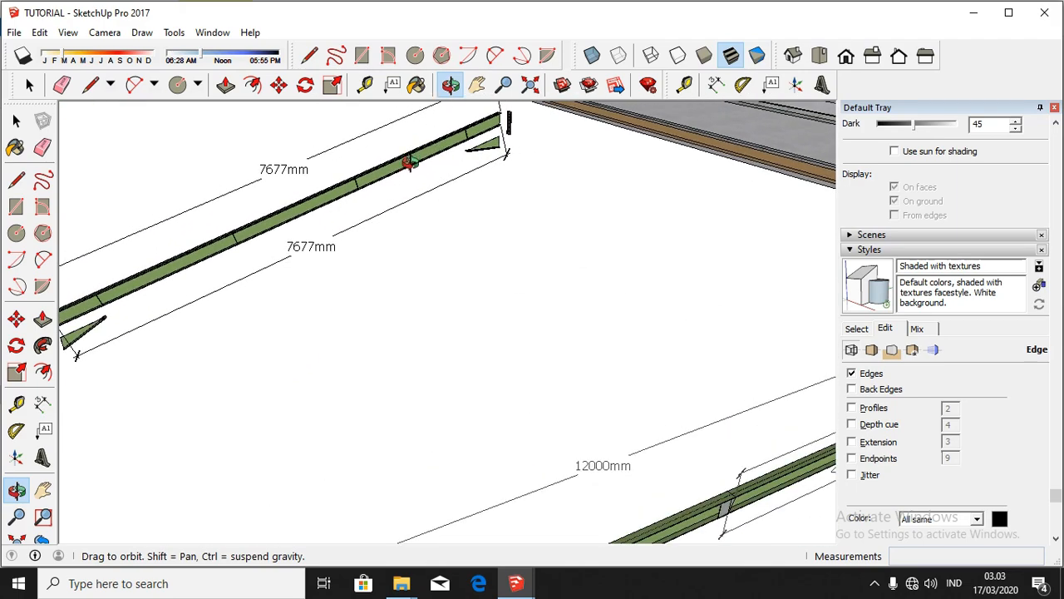
pyautogui.scroll(-2, 409, 163)
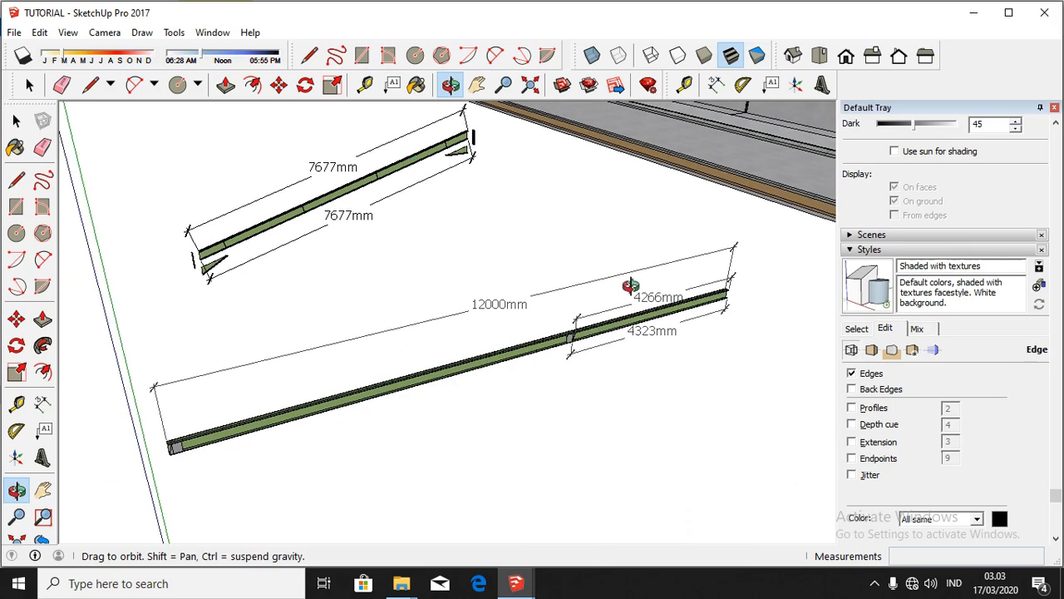
pyautogui.scroll(2, 570, 316)
pyautogui.scroll(1, 609, 329)
pyautogui.scroll(-3, 609, 329)
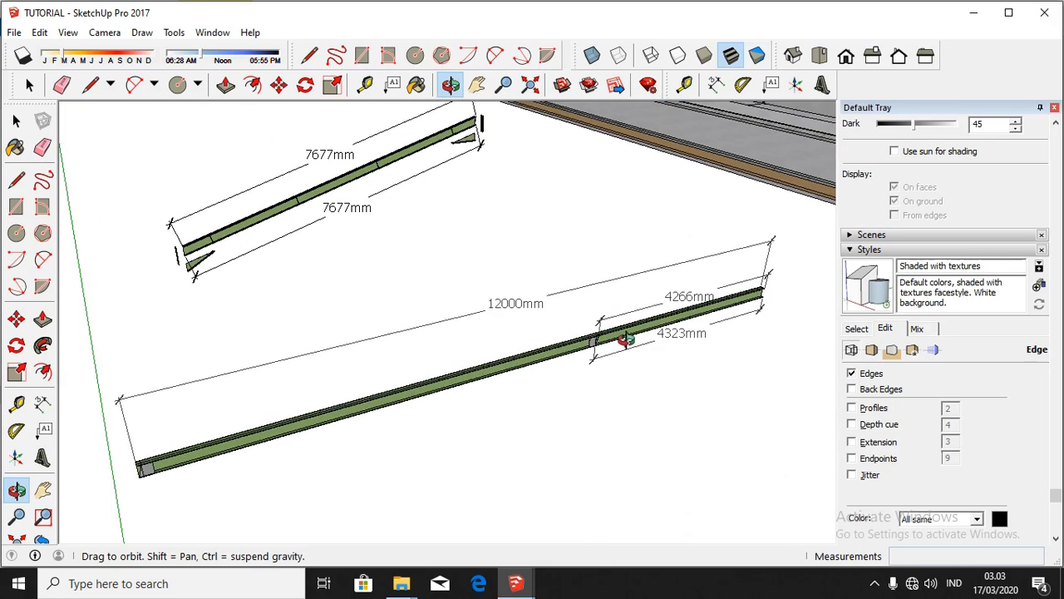
pyautogui.scroll(2, 625, 336)
pyautogui.scroll(1, 636, 312)
pyautogui.scroll(-3, 640, 305)
pyautogui.scroll(2, 238, 195)
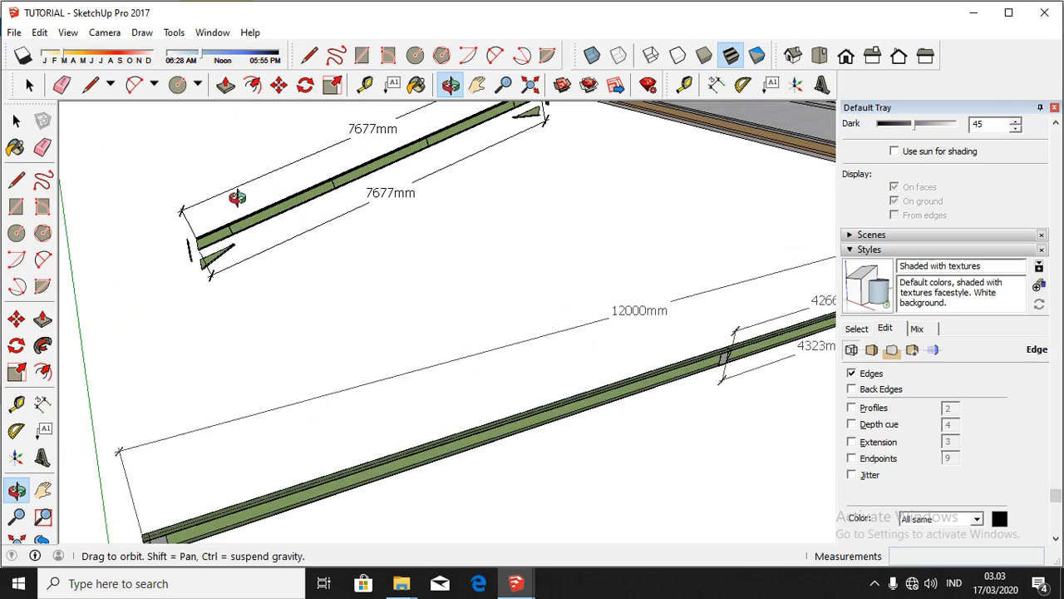
# Step: Inspect the loose rafter's cut ends, flanges, stiffener and separate bolt-hole plates at close range from end to end
pyautogui.scroll(3, 161, 290)
pyautogui.scroll(5, 136, 294)
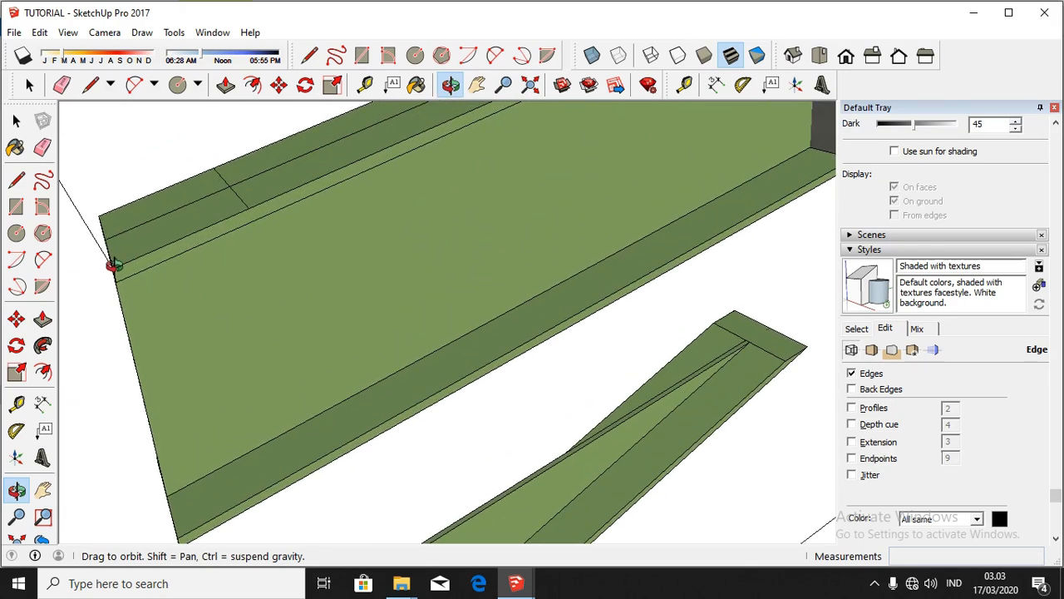
pyautogui.moveTo(116, 273); pyautogui.dragTo(290, 226)
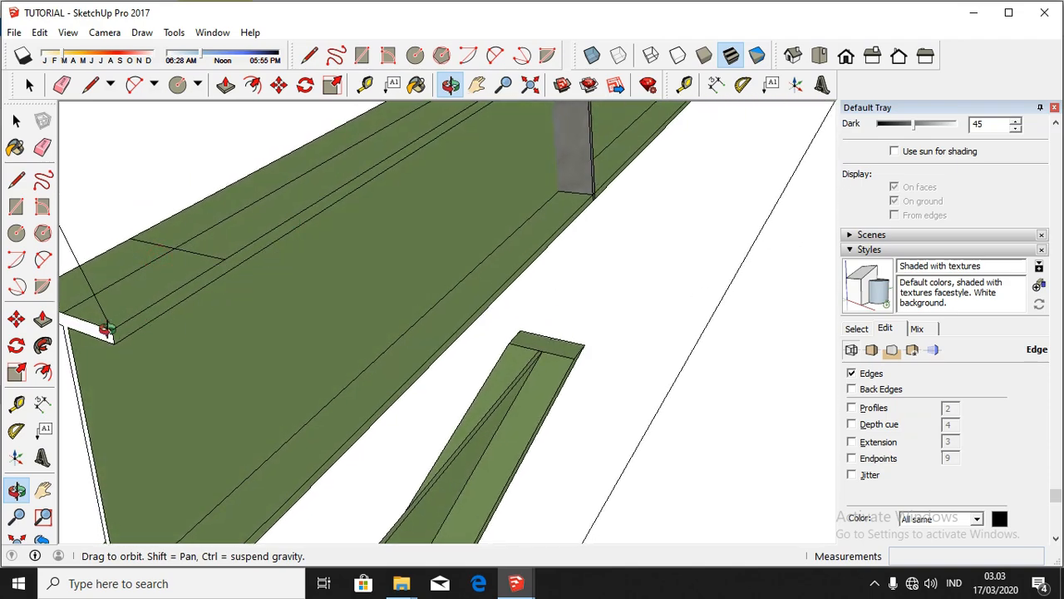
pyautogui.scroll(-10, 142, 408)
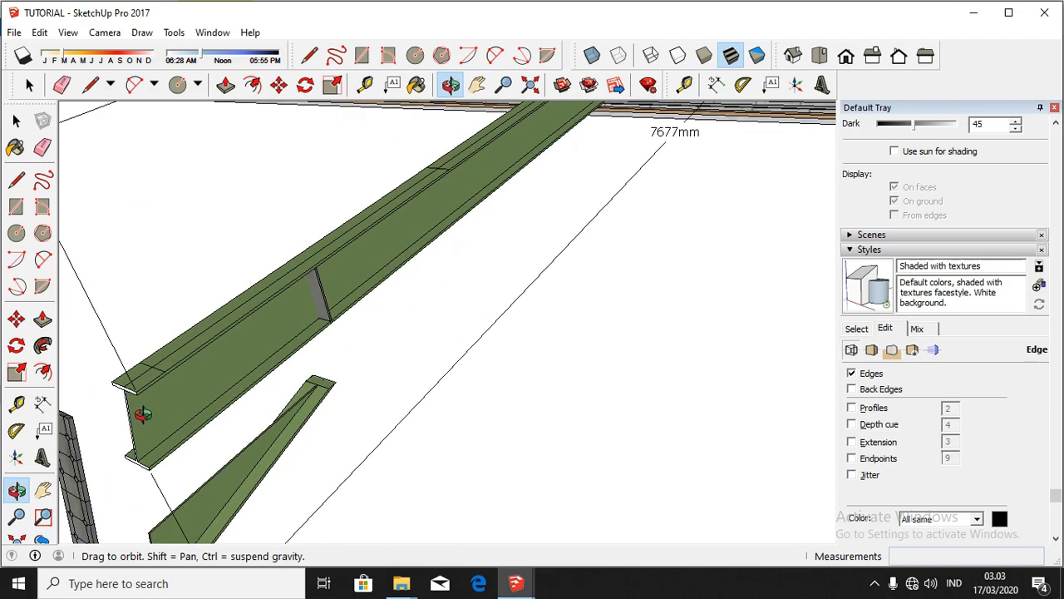
pyautogui.scroll(8, 434, 218)
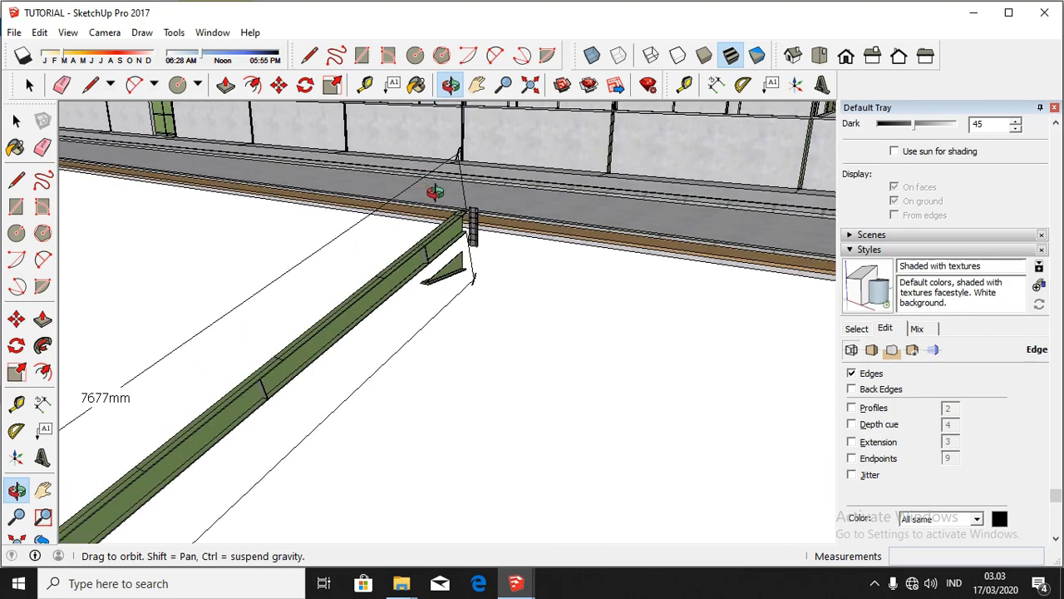
pyautogui.scroll(-5, 459, 217)
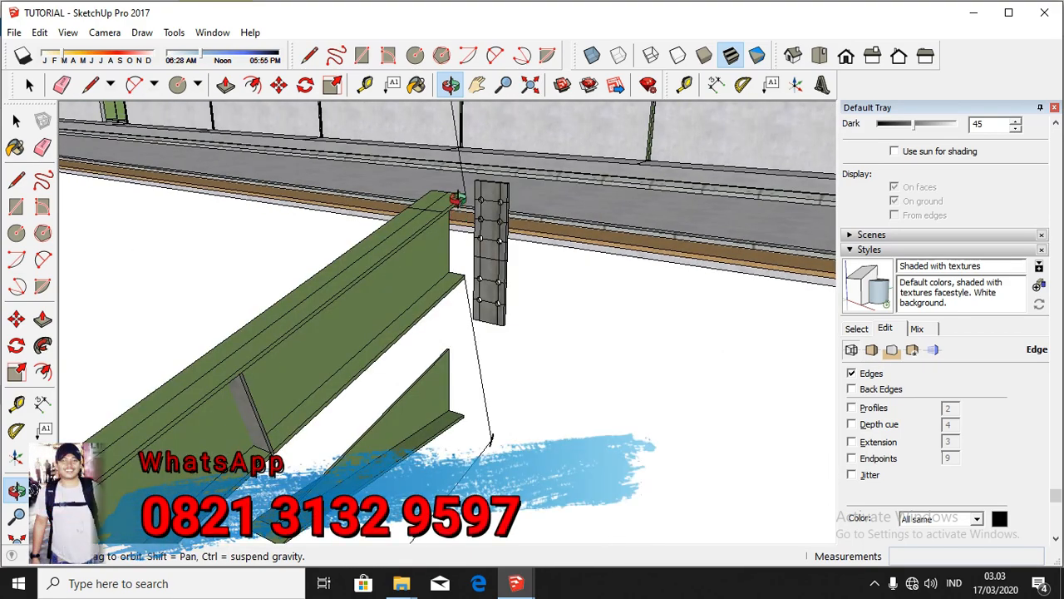
pyautogui.moveTo(451, 209)
pyautogui.mouseDown()
pyautogui.moveTo(388, 207)
pyautogui.moveTo(435, 206)
pyautogui.mouseUp()
pyautogui.scroll(5, 436, 205)
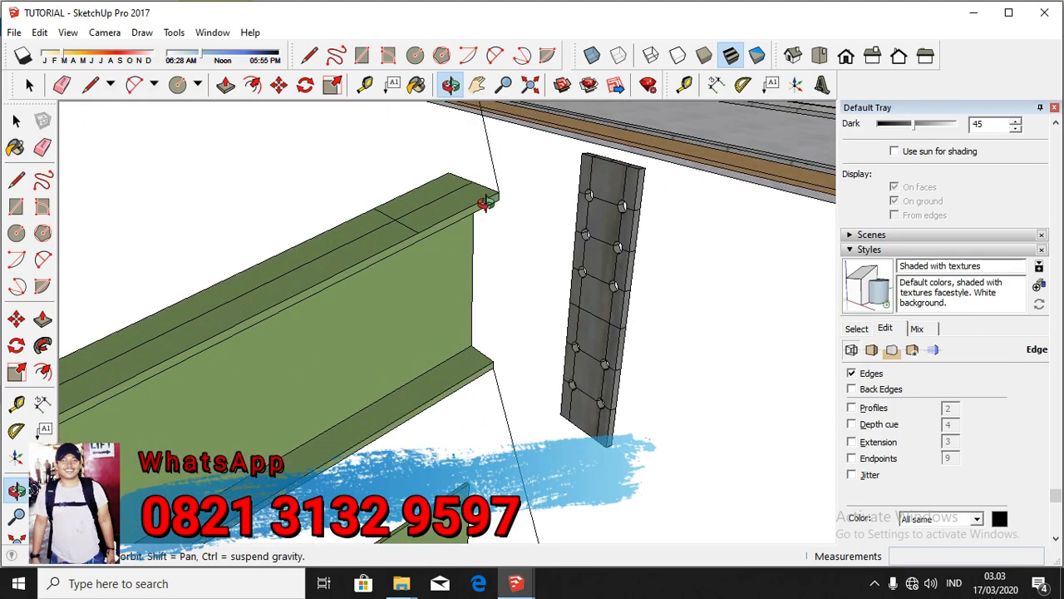
pyautogui.scroll(-6, 420, 204)
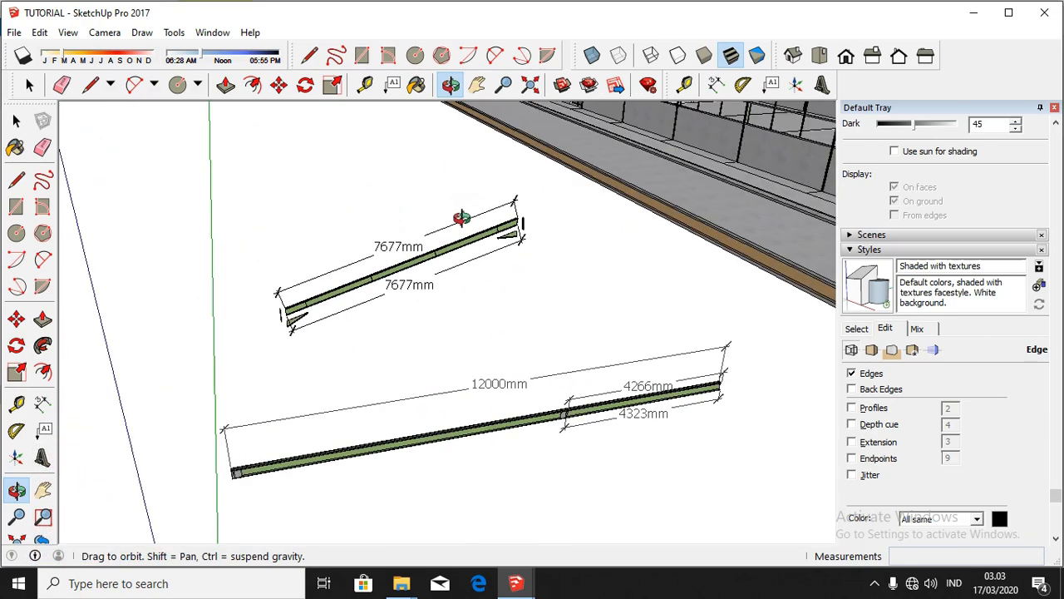
# Step: Dimension the 12000 mm beam's upper edge from the near end template's cut to the intermediate cut line, in line with the 4266 mm dimension
pyautogui.moveTo(465, 229); pyautogui.dragTo(328, 320)
pyautogui.scroll(8, 328, 320)
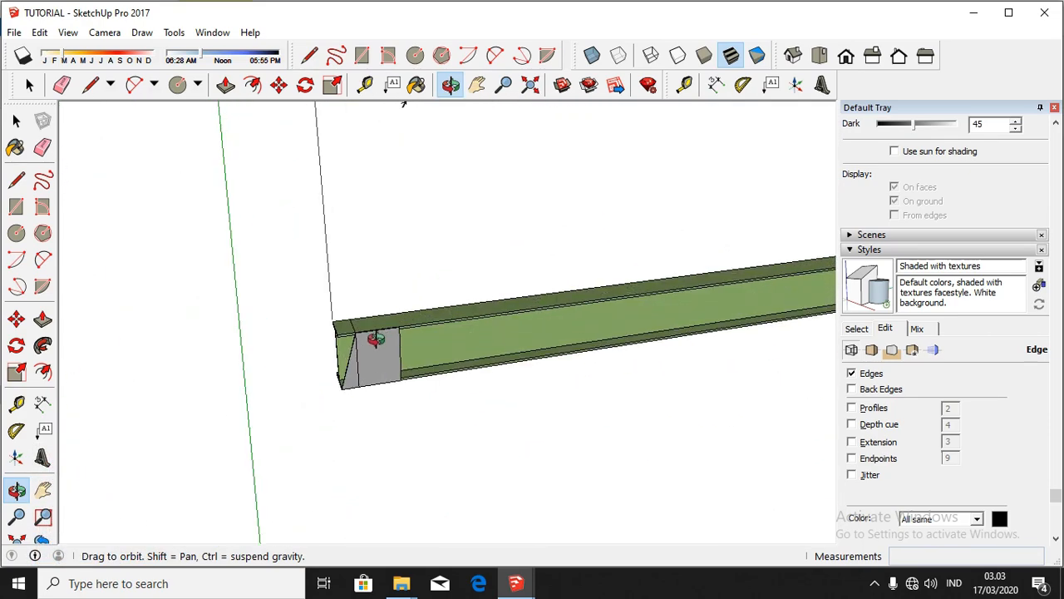
pyautogui.scroll(2, 335, 320)
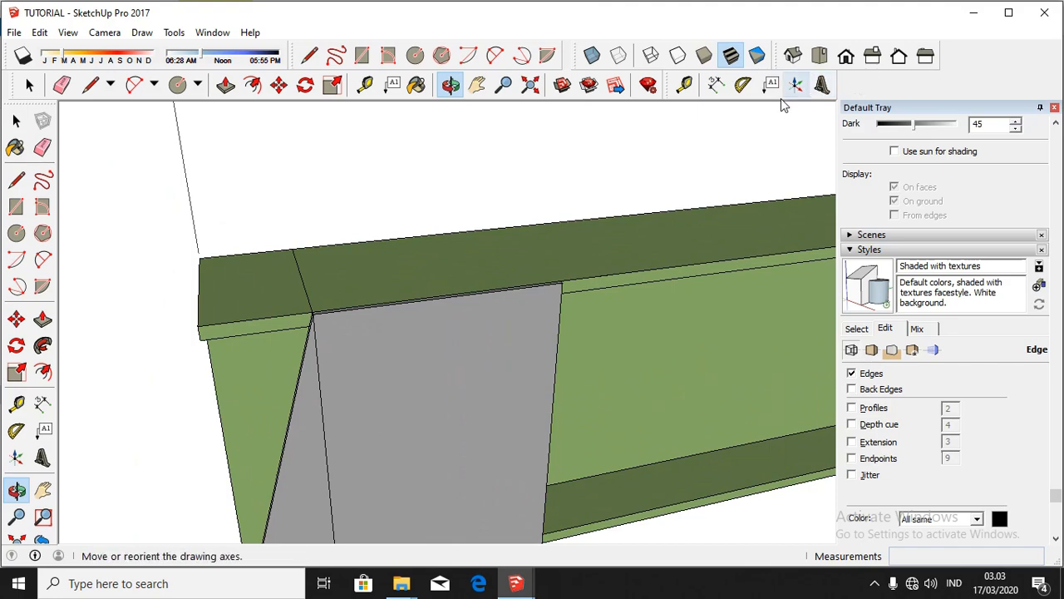
pyautogui.click(714, 84)
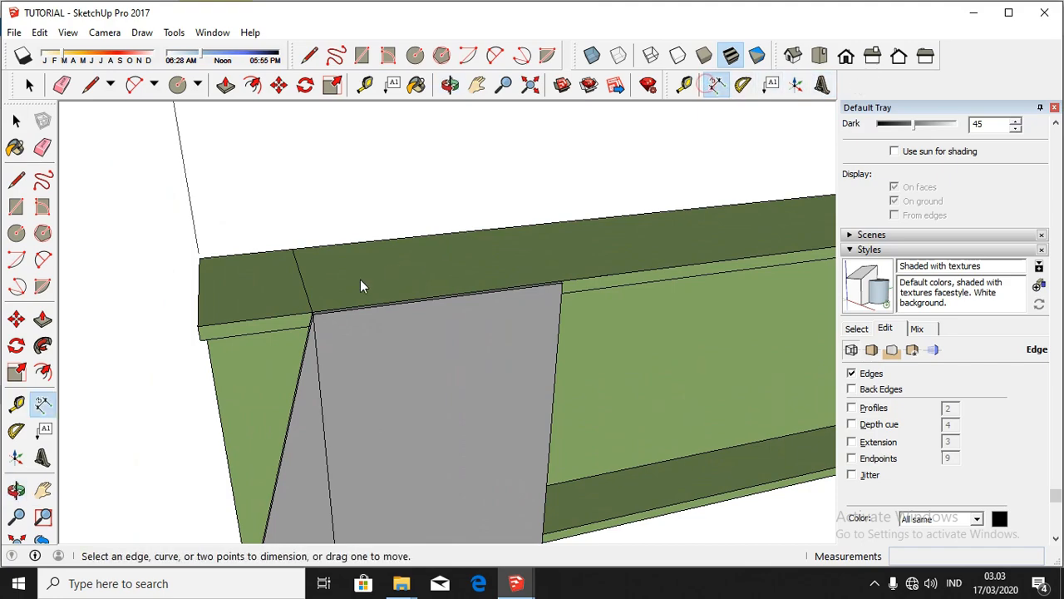
pyautogui.click(311, 314)
pyautogui.scroll(-8, 215, 356)
pyautogui.scroll(6, 607, 282)
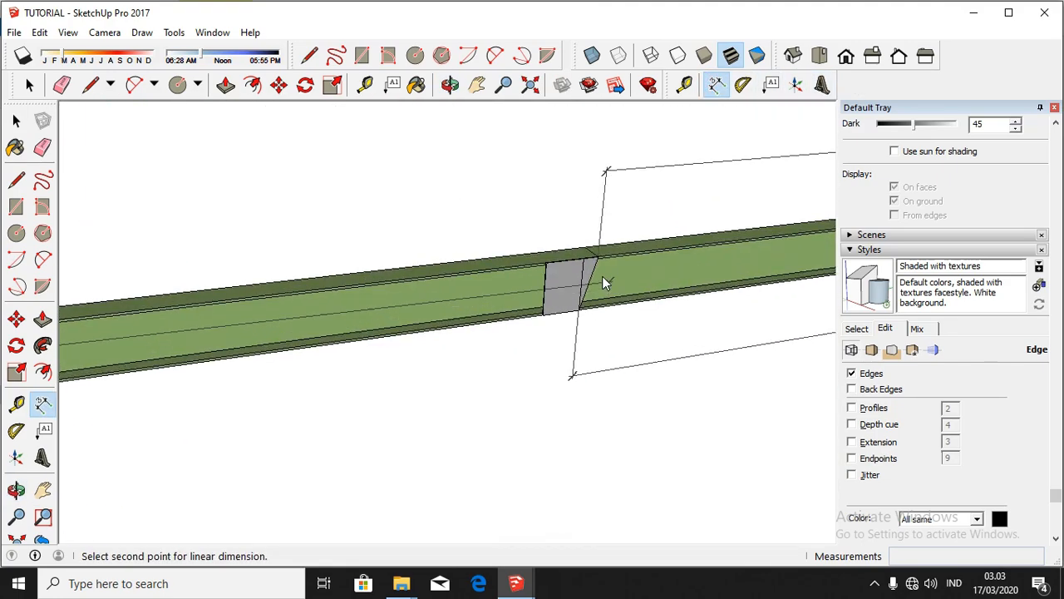
pyautogui.press('Escape')
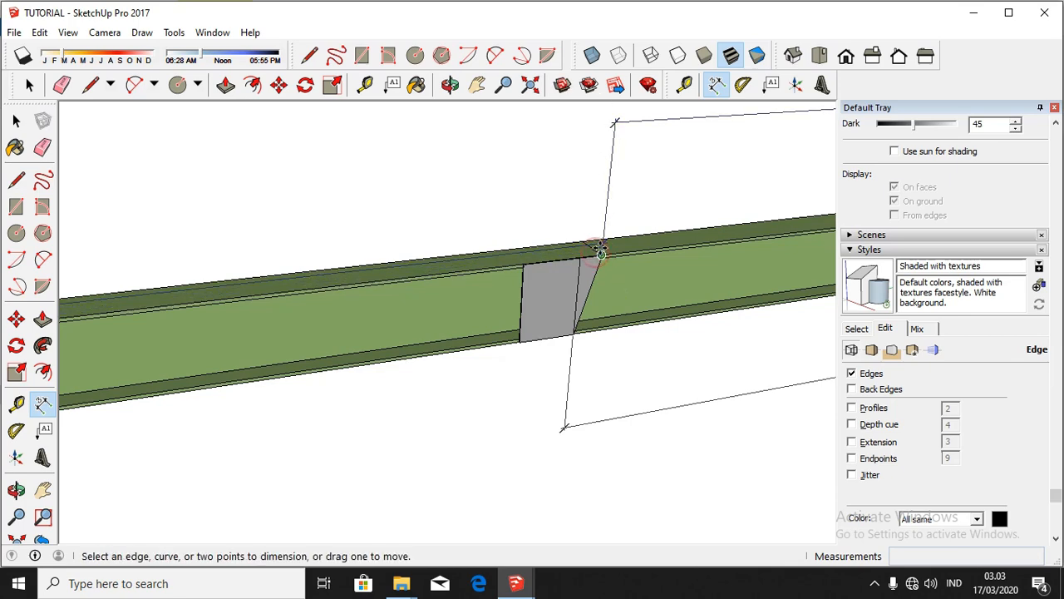
pyautogui.click(597, 249)
pyautogui.click(617, 123)
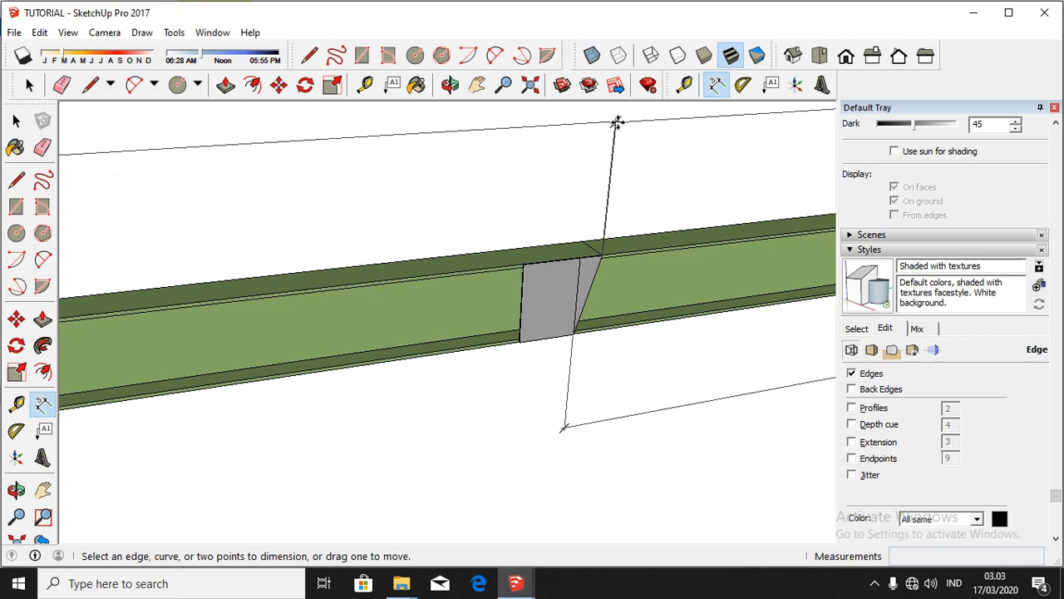
pyautogui.scroll(-6, 711, 223)
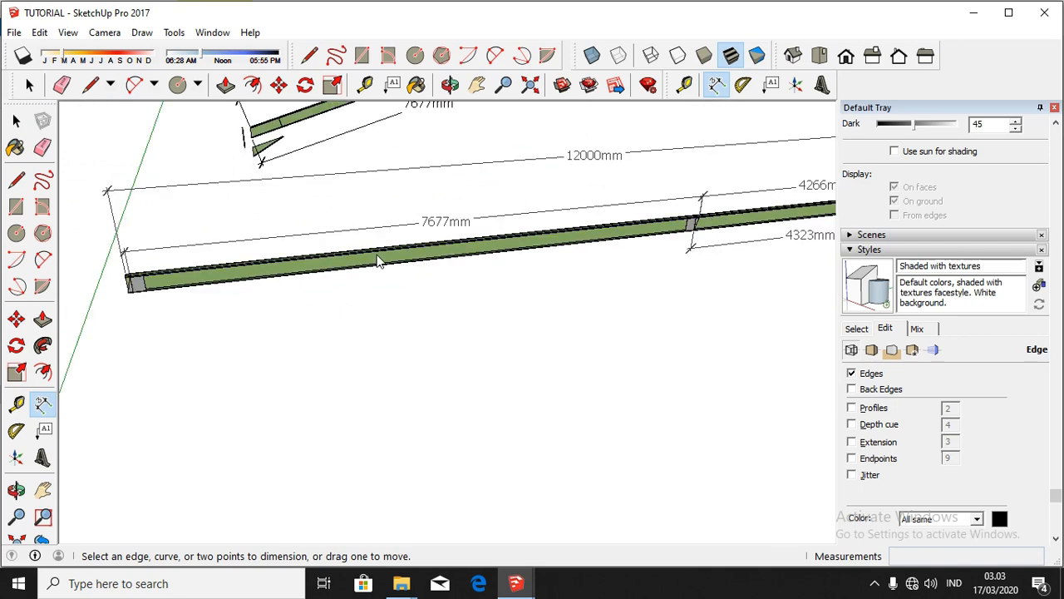
# Step: Dimension the 12000 mm beam's lower edge from the near end template's bottom corner to the intermediate cut, in line with the 4323 mm dimension
pyautogui.scroll(5, 133, 295)
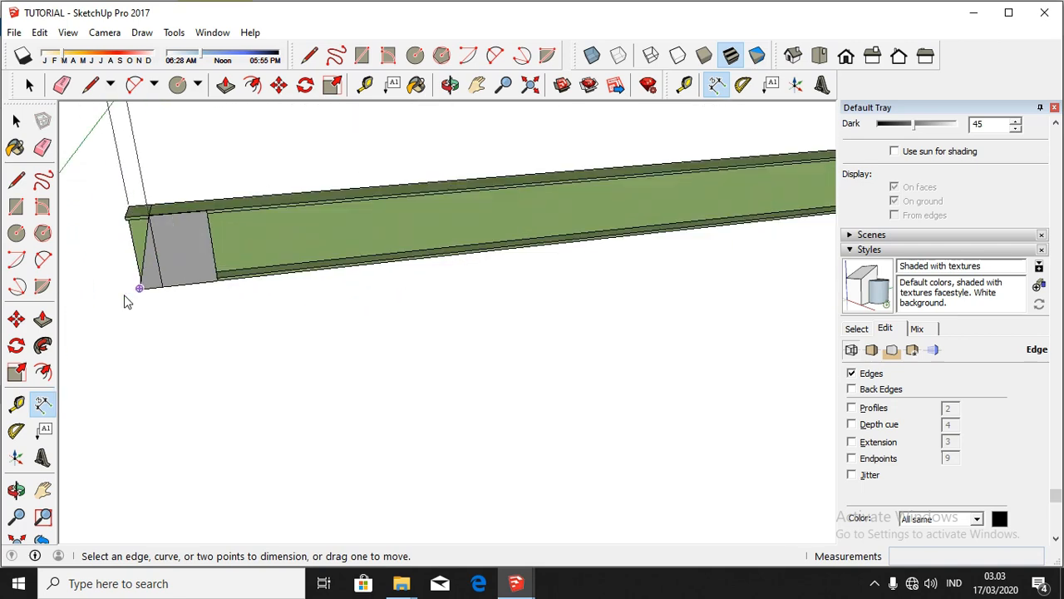
pyautogui.scroll(3, 131, 291)
pyautogui.scroll(-3, 249, 258)
pyautogui.scroll(4, 312, 237)
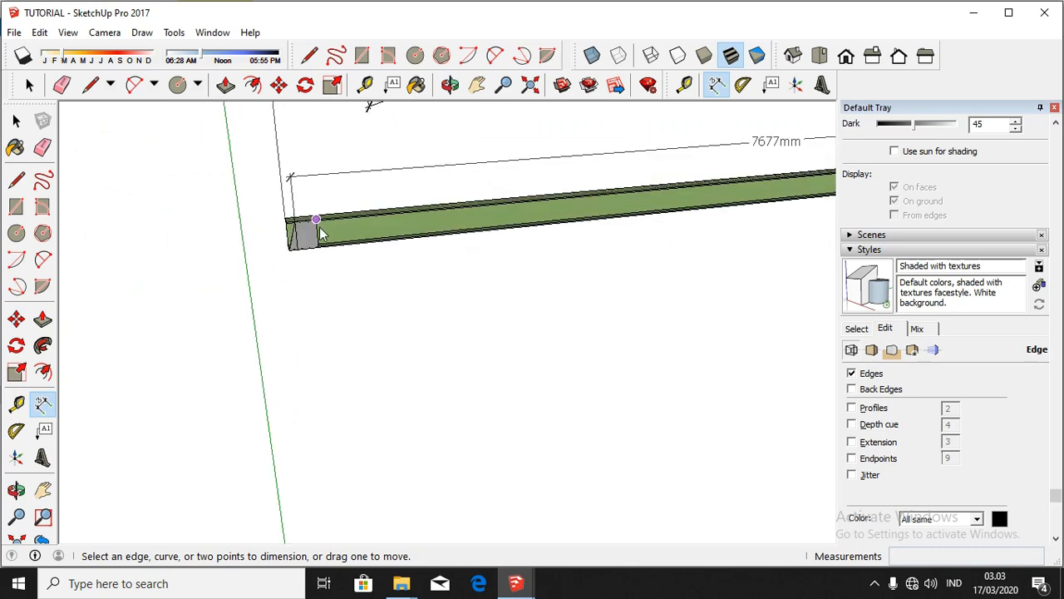
pyautogui.scroll(3, 319, 239)
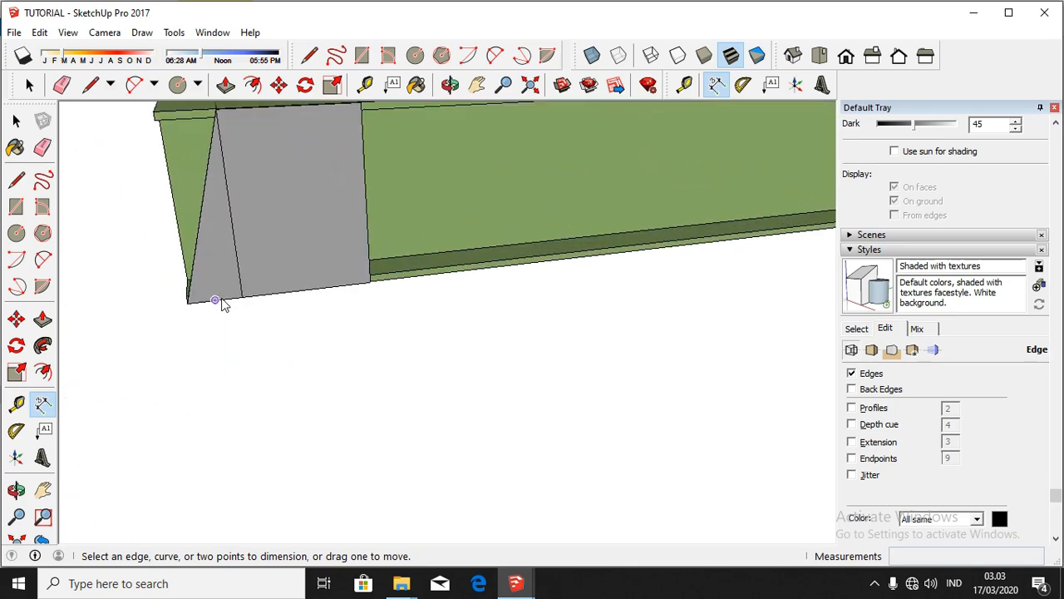
pyautogui.scroll(3, 224, 287)
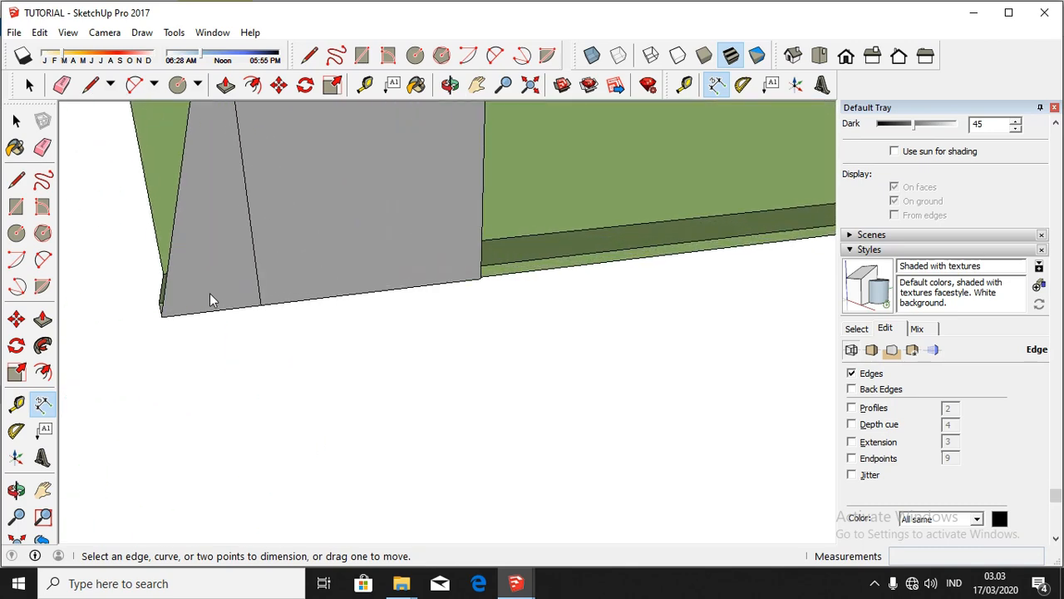
pyautogui.click(162, 318)
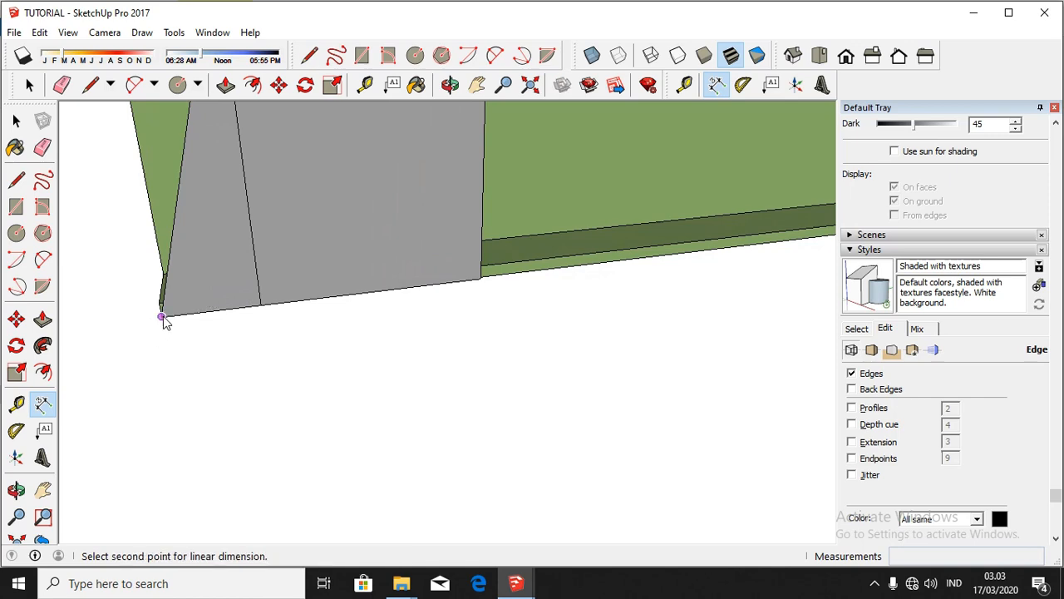
pyautogui.scroll(-3, 241, 303)
pyautogui.scroll(-6, 243, 302)
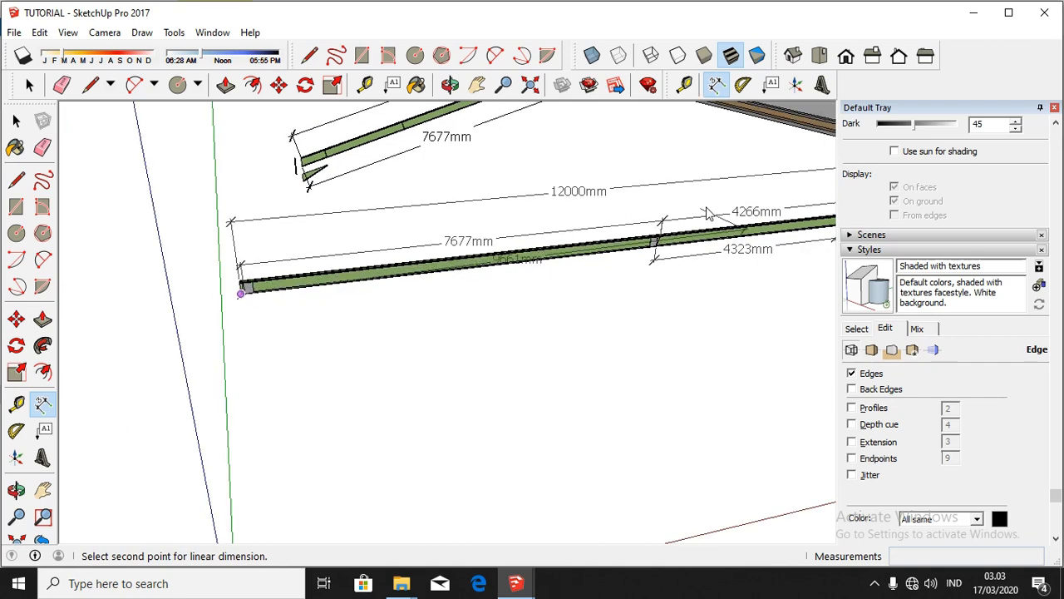
pyautogui.scroll(8, 690, 224)
pyautogui.scroll(-4, 615, 274)
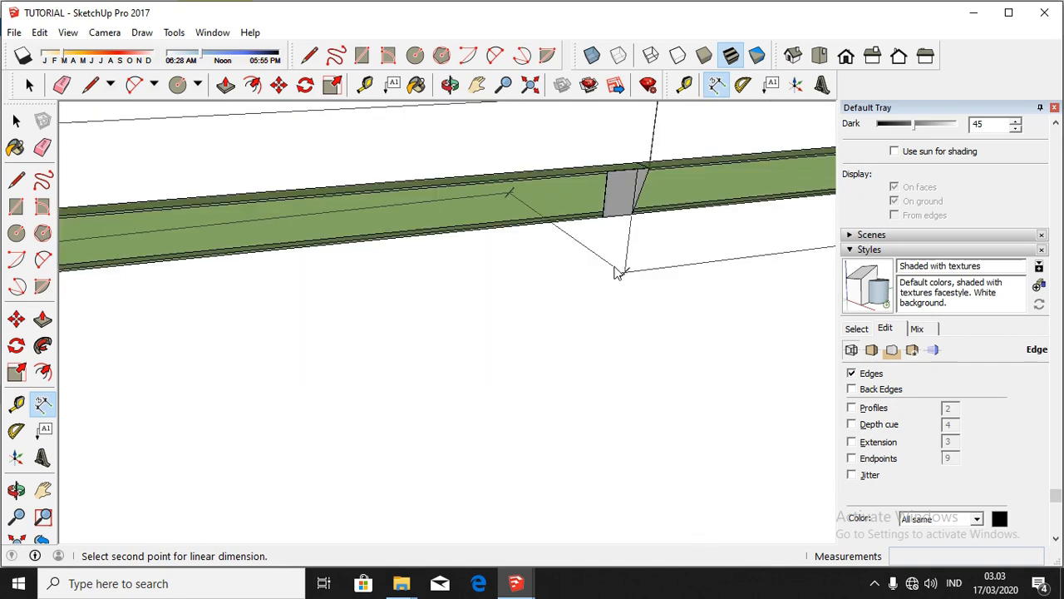
pyautogui.click(631, 218)
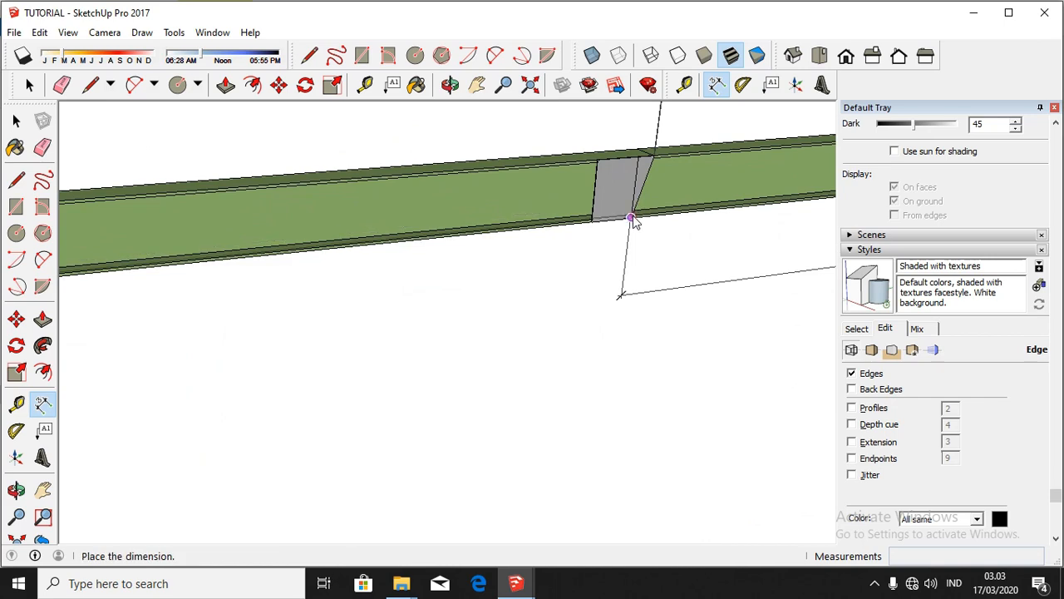
pyautogui.click(623, 289)
pyautogui.scroll(-5, 624, 289)
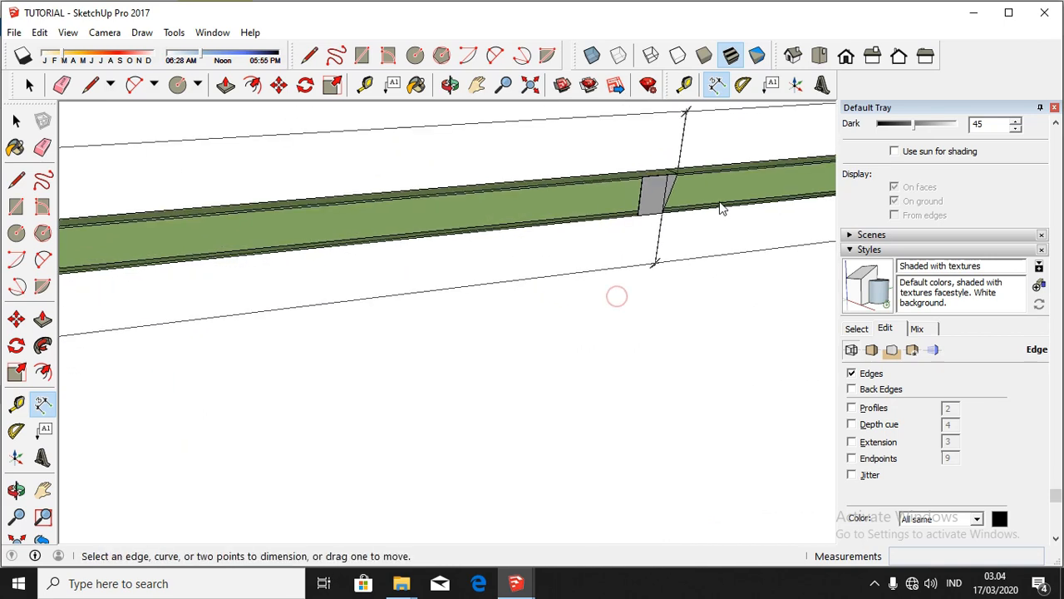
pyautogui.scroll(-2, 731, 246)
pyautogui.scroll(-2, 731, 241)
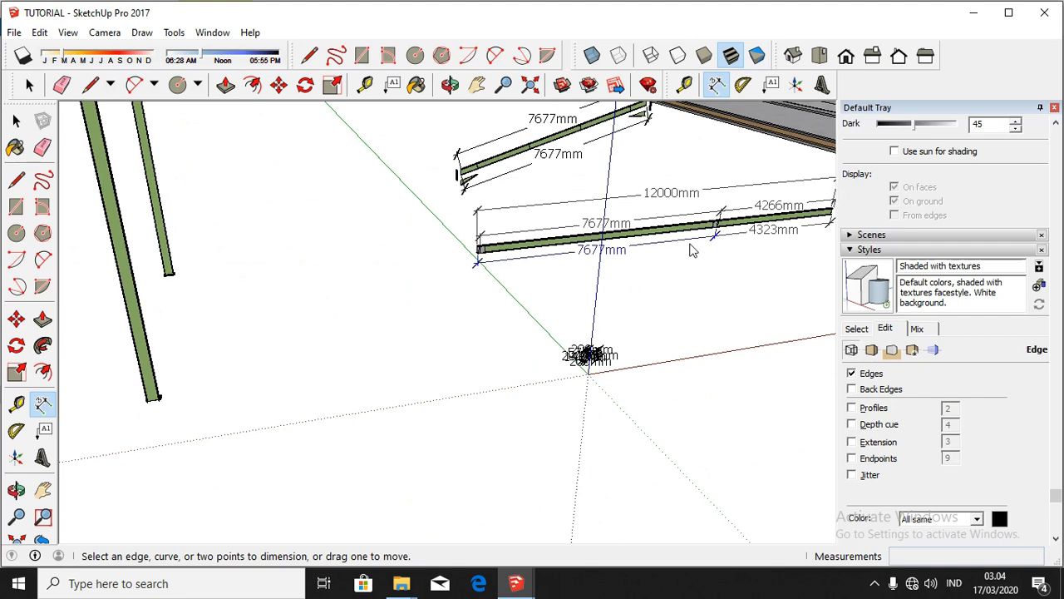
# Step: Examine the cut layout along the 12000 mm beam, from the near end template to the dimensioned offcut at the far end
pyautogui.scroll(3, 665, 217)
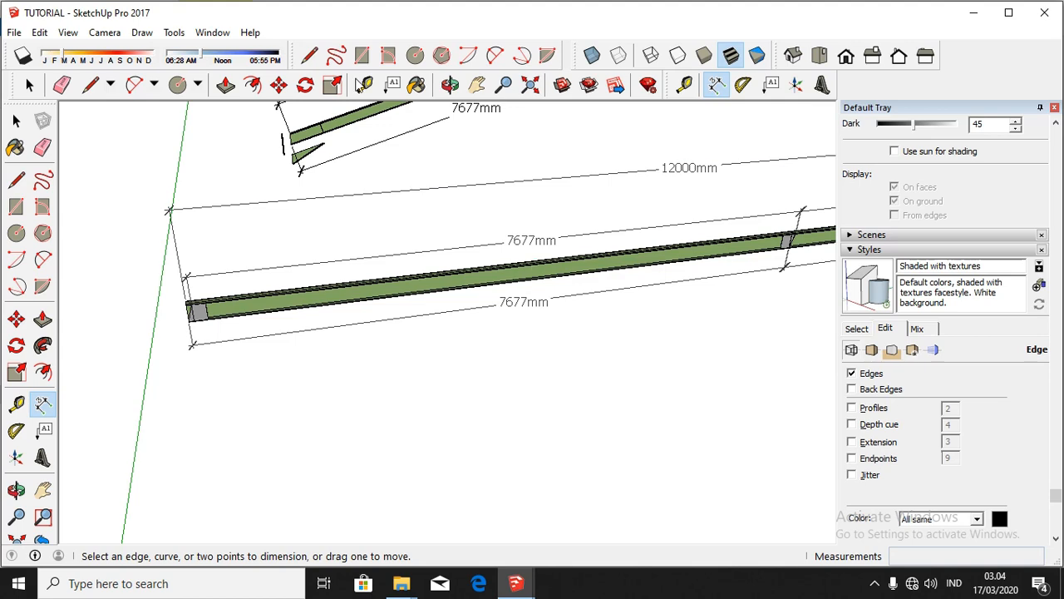
pyautogui.scroll(3, 218, 309)
pyautogui.scroll(-1, 201, 331)
pyautogui.scroll(1, 173, 337)
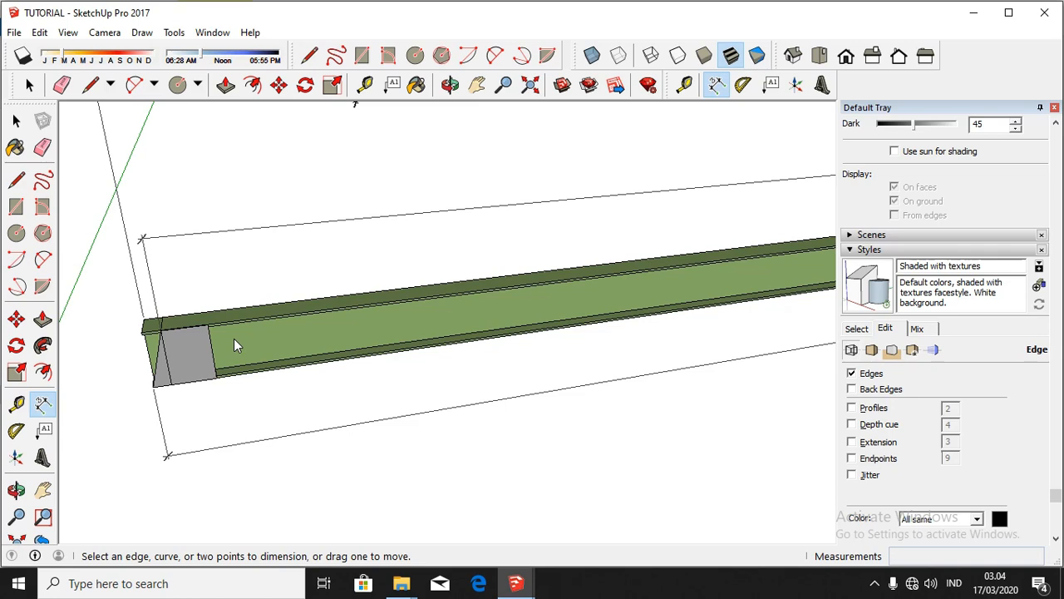
pyautogui.scroll(-5, 219, 340)
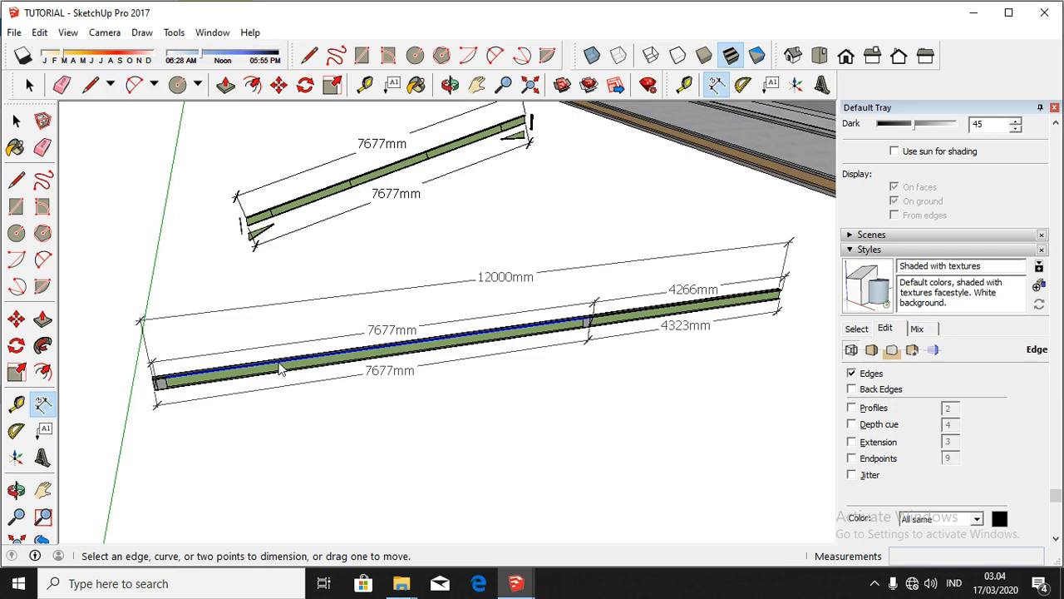
pyautogui.scroll(3, 429, 362)
pyautogui.scroll(-5, 509, 363)
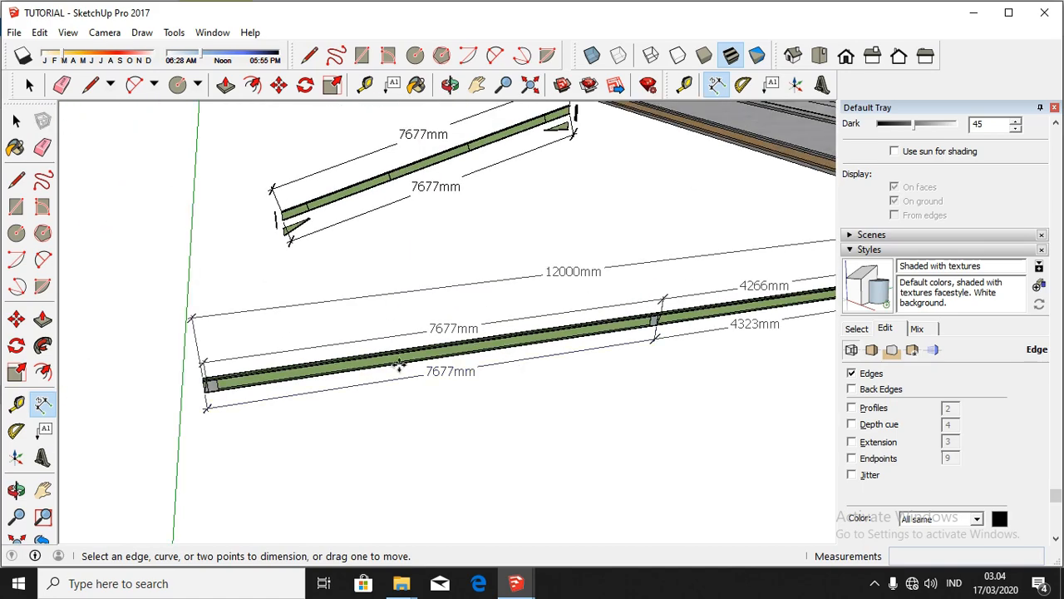
pyautogui.scroll(2, 379, 366)
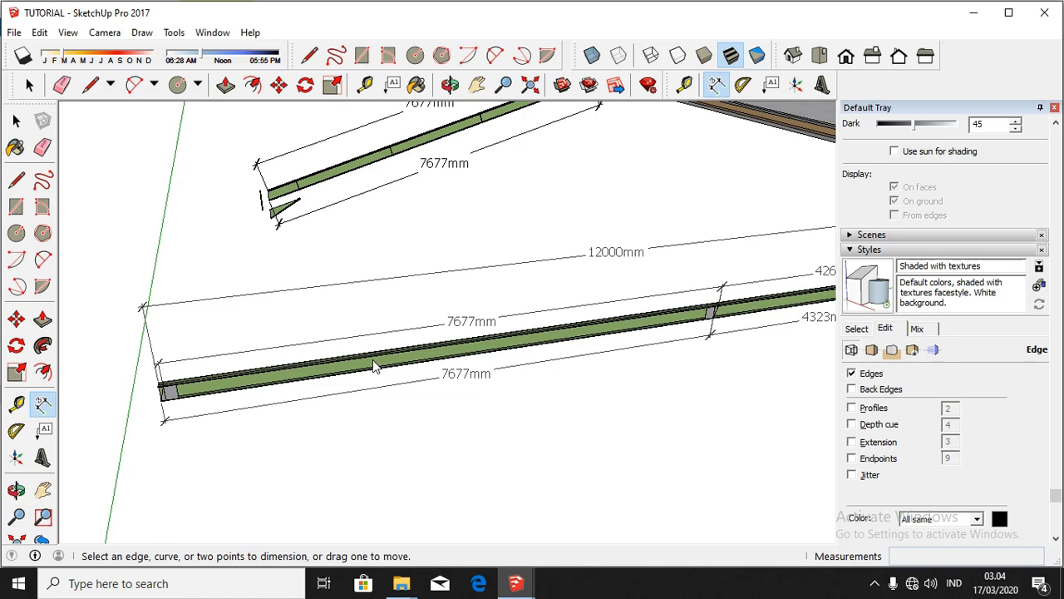
pyautogui.scroll(1, 171, 388)
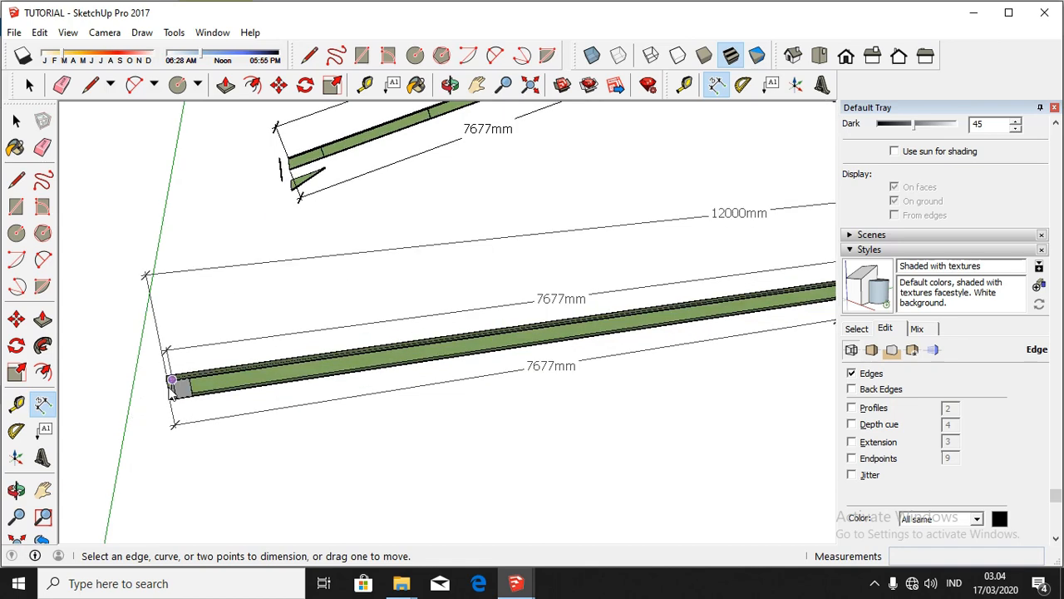
pyautogui.scroll(-2, 171, 386)
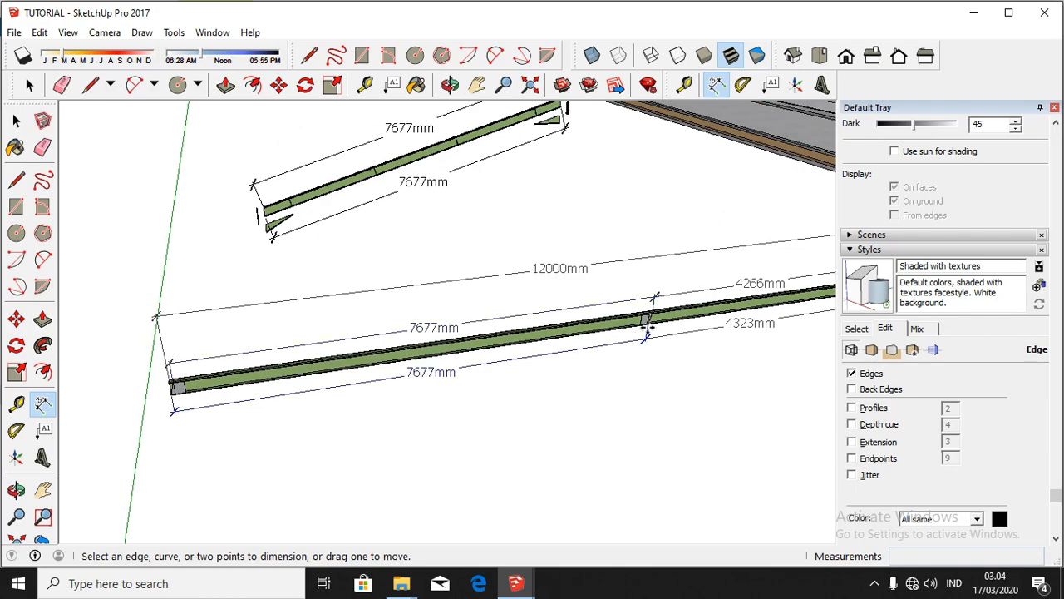
pyautogui.scroll(-3, 647, 327)
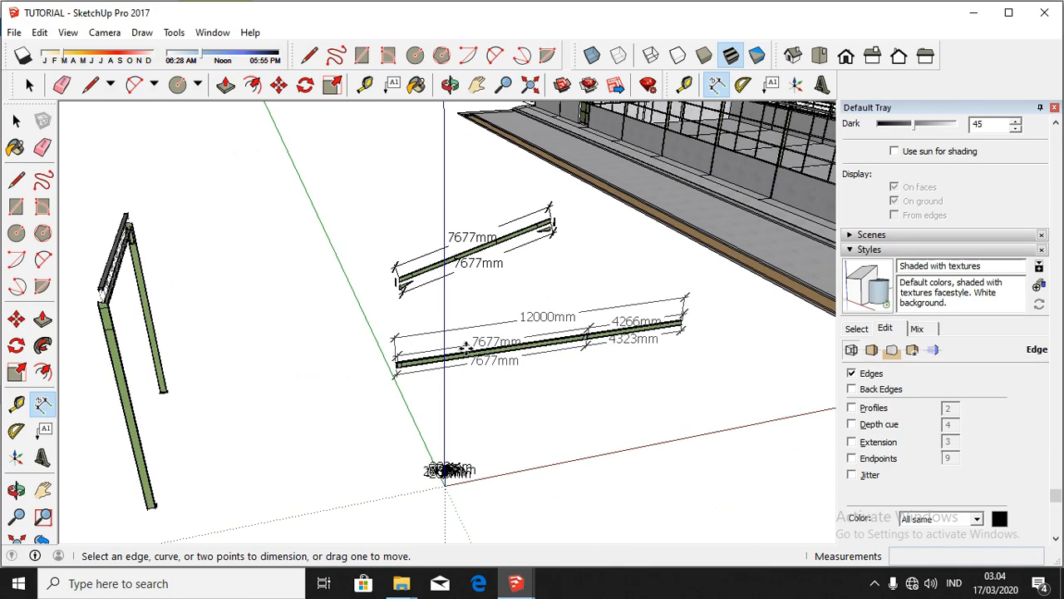
pyautogui.scroll(5, 600, 315)
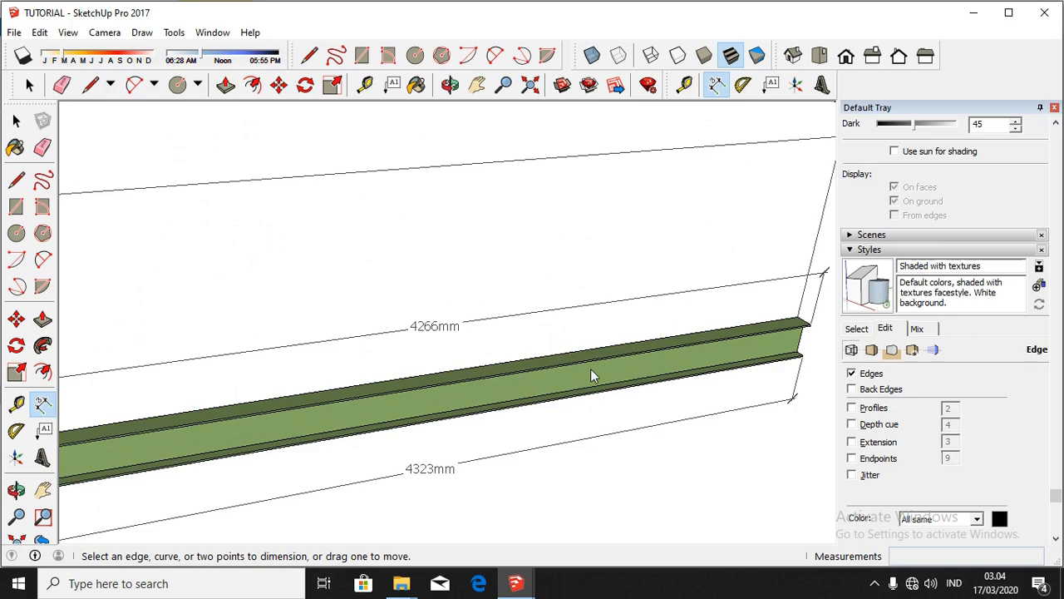
pyautogui.scroll(-1, 529, 372)
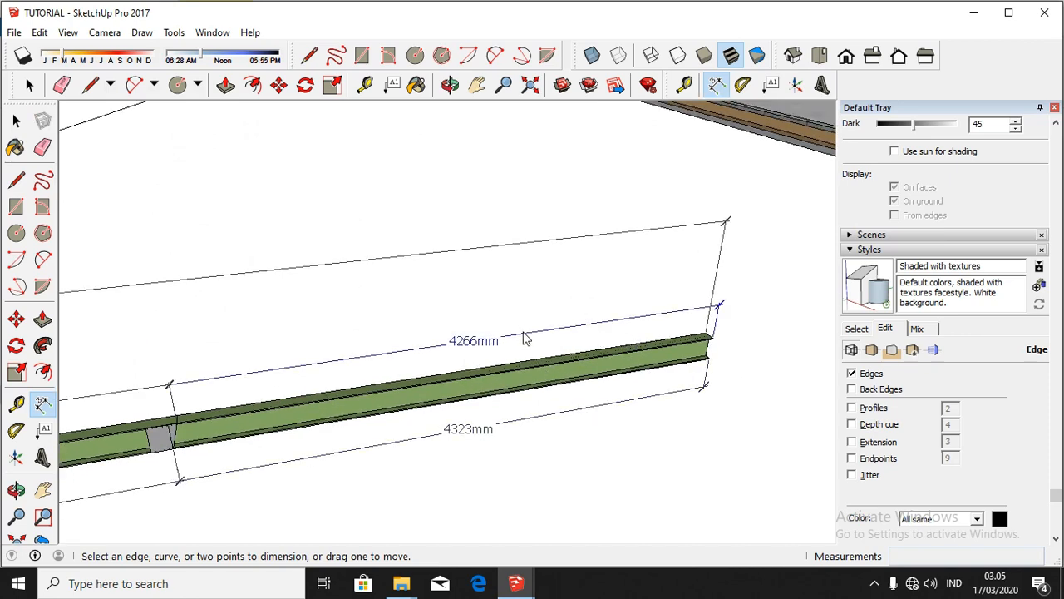
pyautogui.scroll(-3, 592, 327)
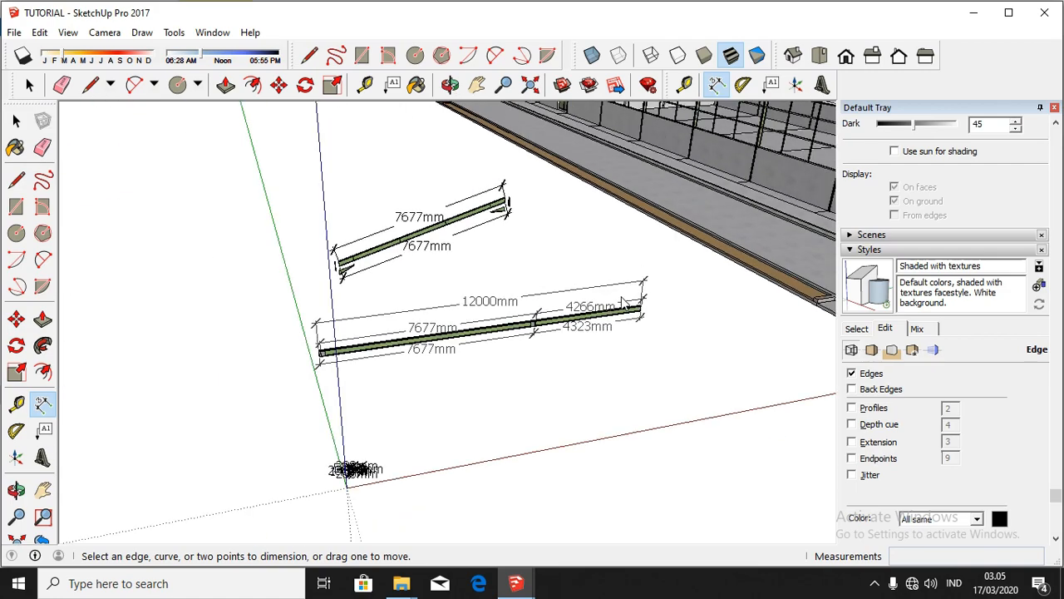
pyautogui.scroll(3, 622, 306)
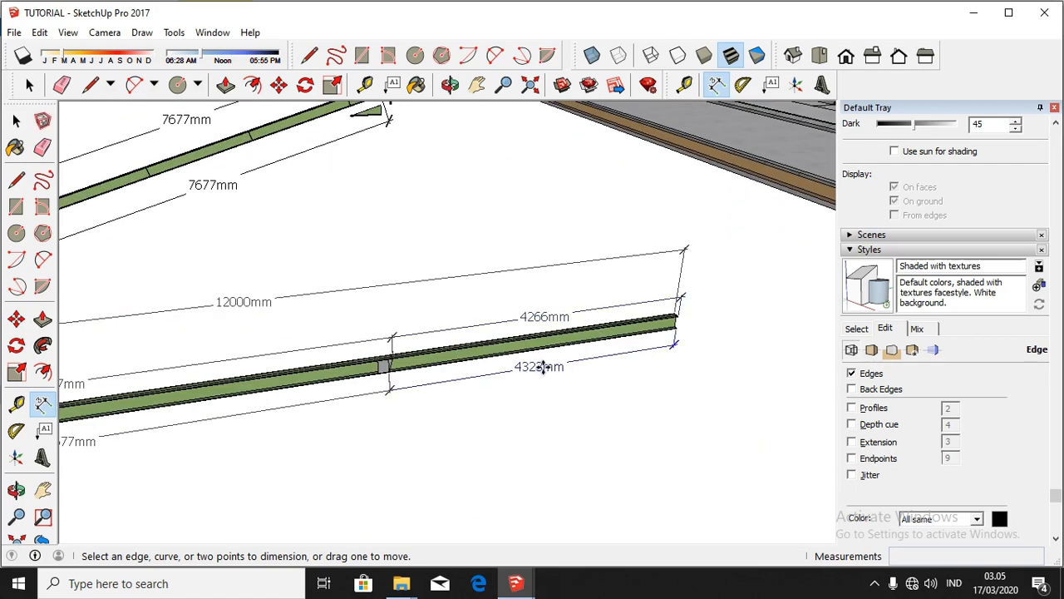
pyautogui.scroll(-3, 588, 310)
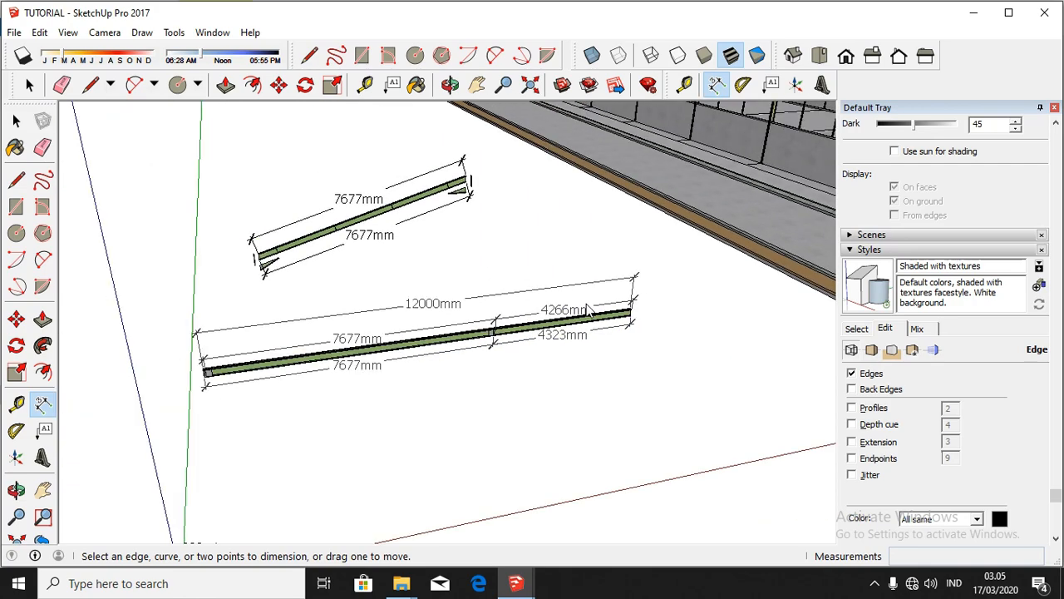
# Step: Examine the dimensioned angled cut template near the origin and relate it to the 12000 mm beam
pyautogui.scroll(-2, 508, 410)
pyautogui.scroll(5, 356, 454)
pyautogui.scroll(-2, 316, 385)
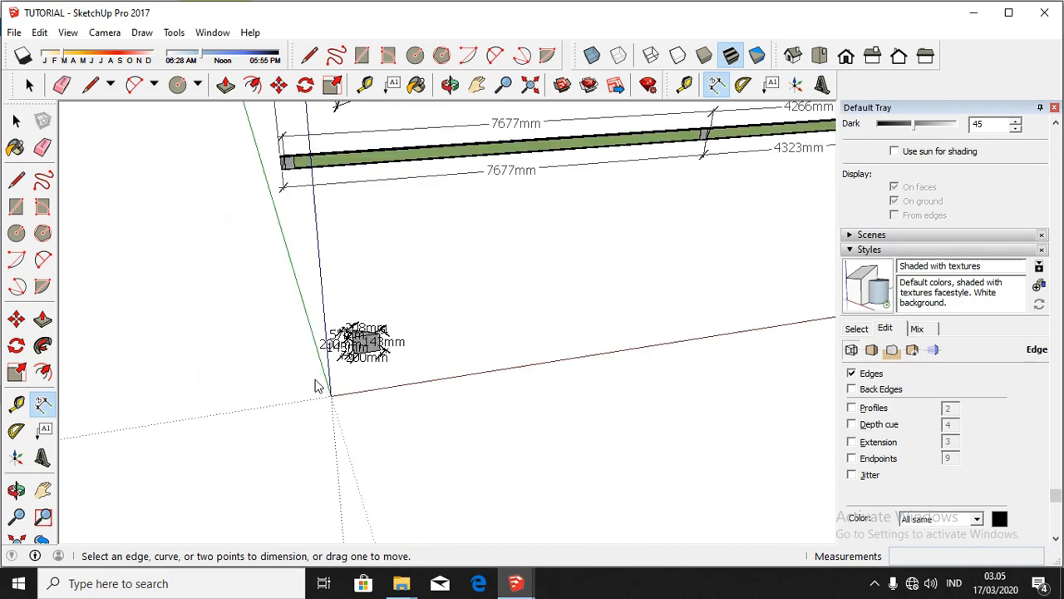
pyautogui.scroll(4, 345, 349)
pyautogui.scroll(-2, 391, 333)
pyautogui.scroll(2, 490, 275)
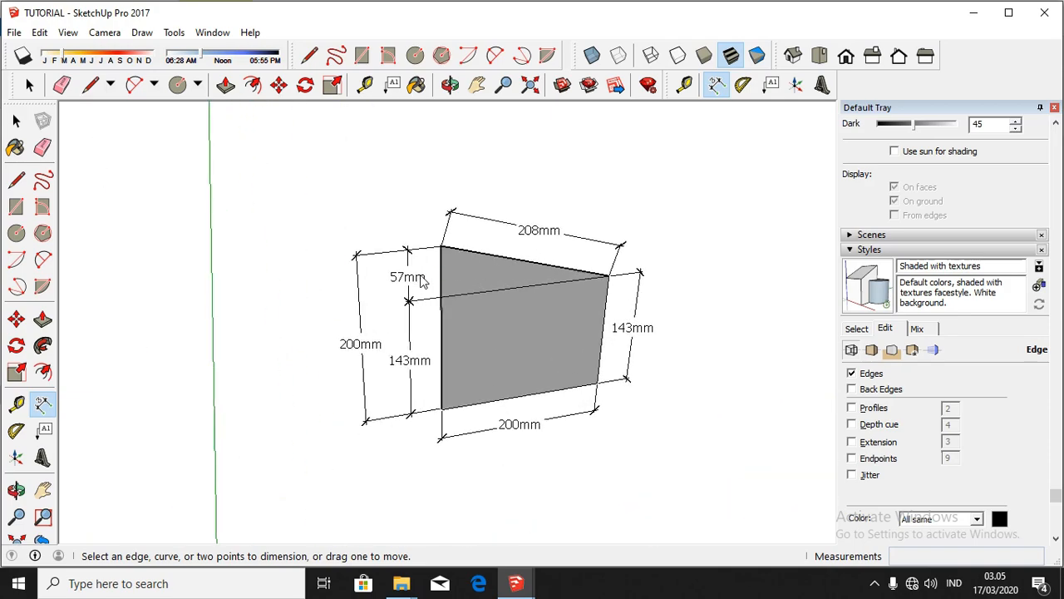
pyautogui.scroll(-4, 418, 342)
pyautogui.scroll(5, 401, 334)
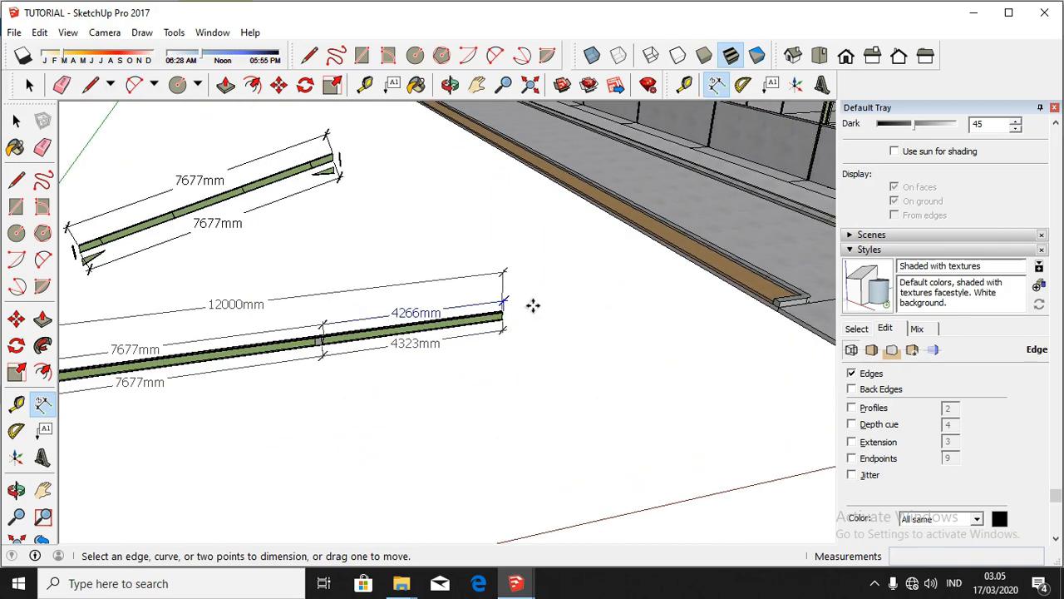
# Step: View the loose rafter and the 12000 mm beam together with the portal frame and the warehouse from a higher angle
pyautogui.scroll(-3, 535, 304)
pyautogui.scroll(1, 479, 198)
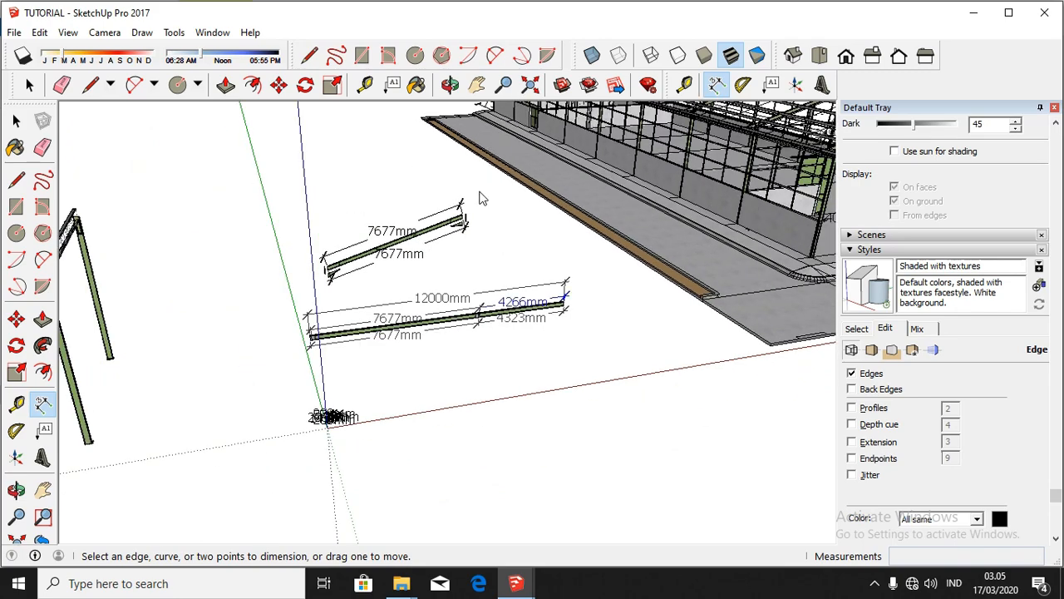
pyautogui.click(449, 84)
pyautogui.moveTo(453, 200); pyautogui.dragTo(455, 255)
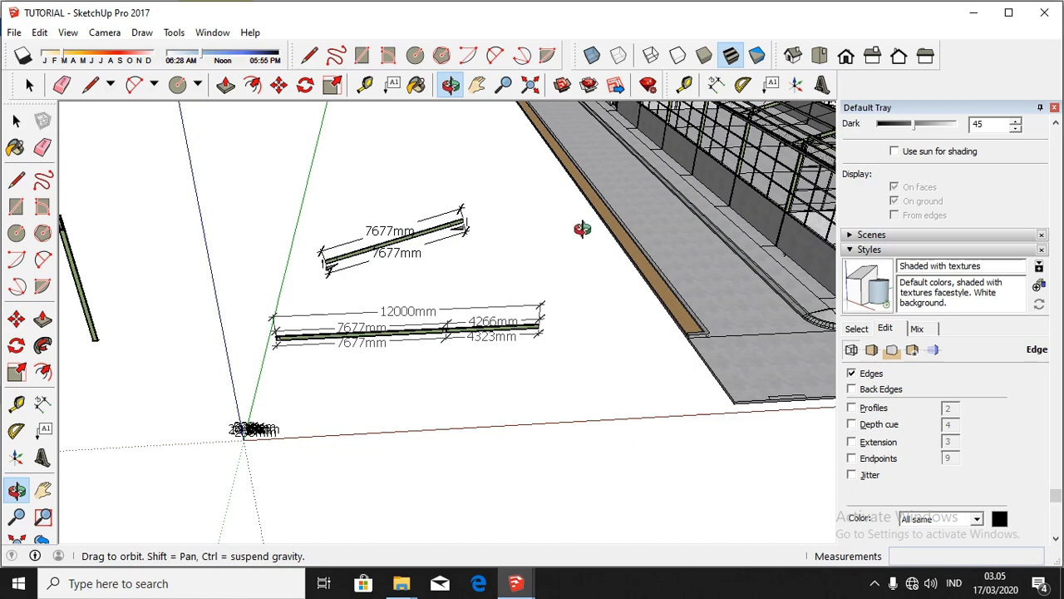
pyautogui.moveTo(485, 244); pyautogui.dragTo(315, 305)
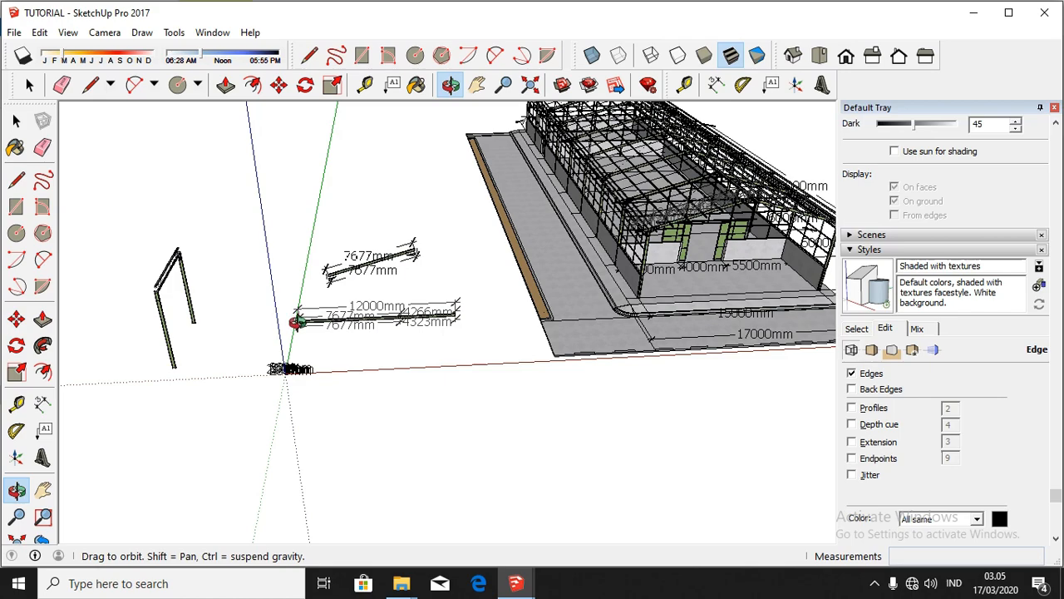
pyautogui.moveTo(303, 316); pyautogui.dragTo(296, 322)
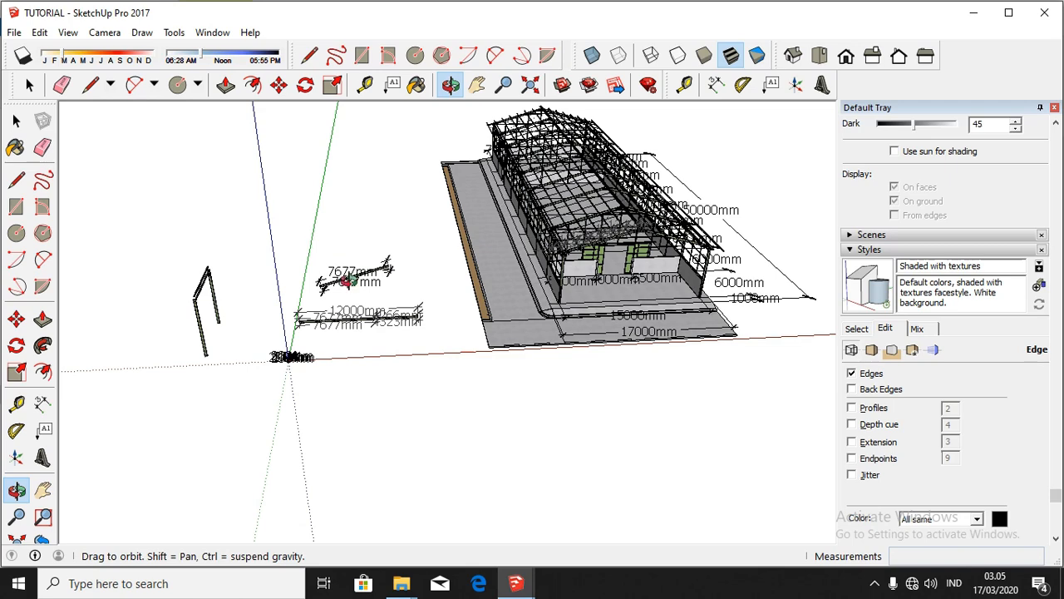
pyautogui.scroll(3, 332, 315)
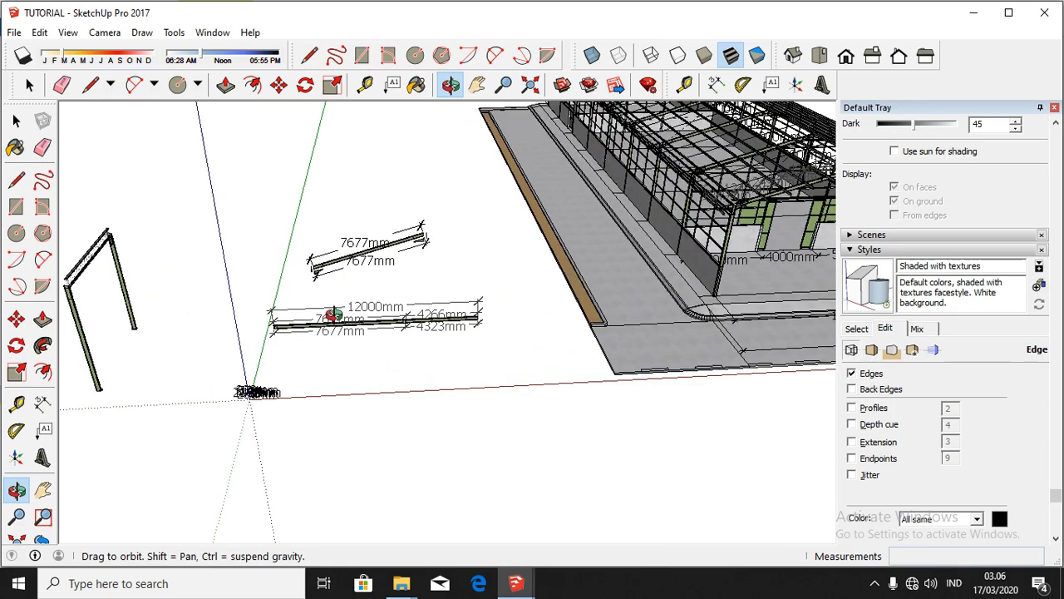
pyautogui.scroll(2, 330, 319)
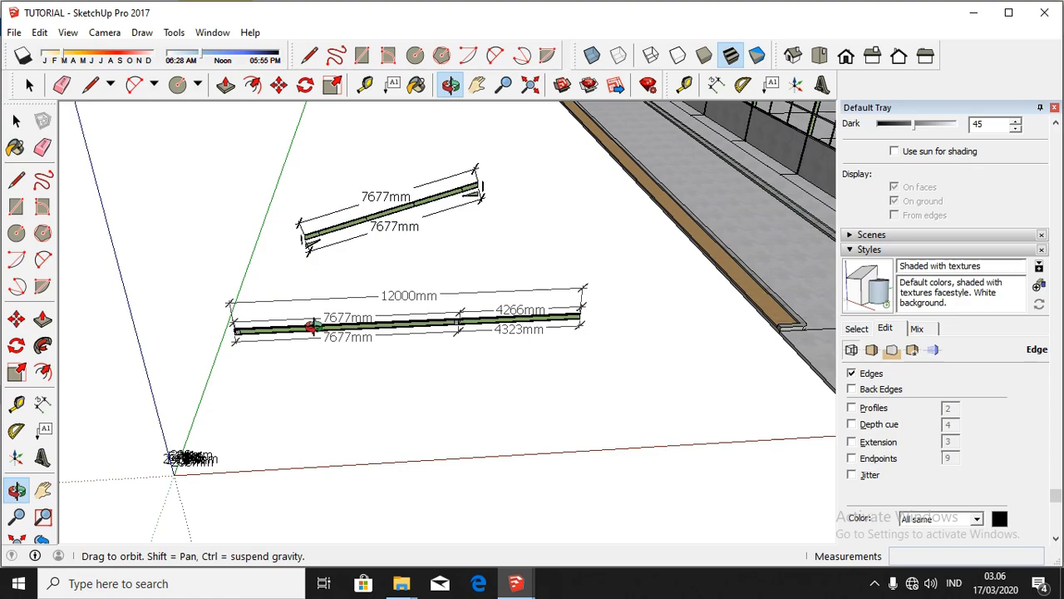
# Step: Inspect the warehouse's front corner frame up close, ending at the bolted end-plate joint between column and rafter
pyautogui.scroll(-5, 242, 344)
pyautogui.scroll(3, 582, 247)
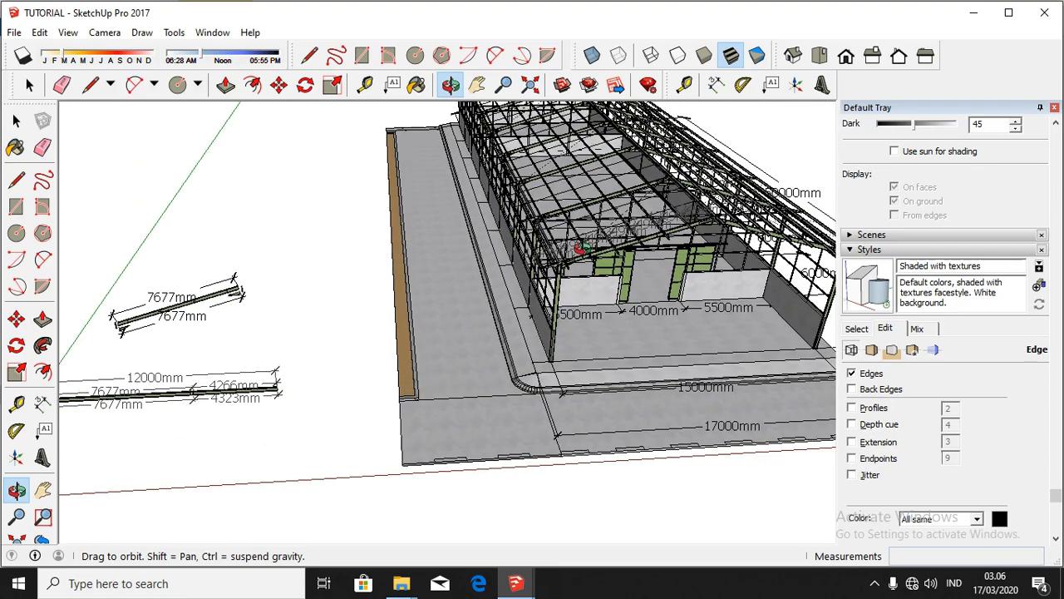
pyautogui.scroll(6, 582, 246)
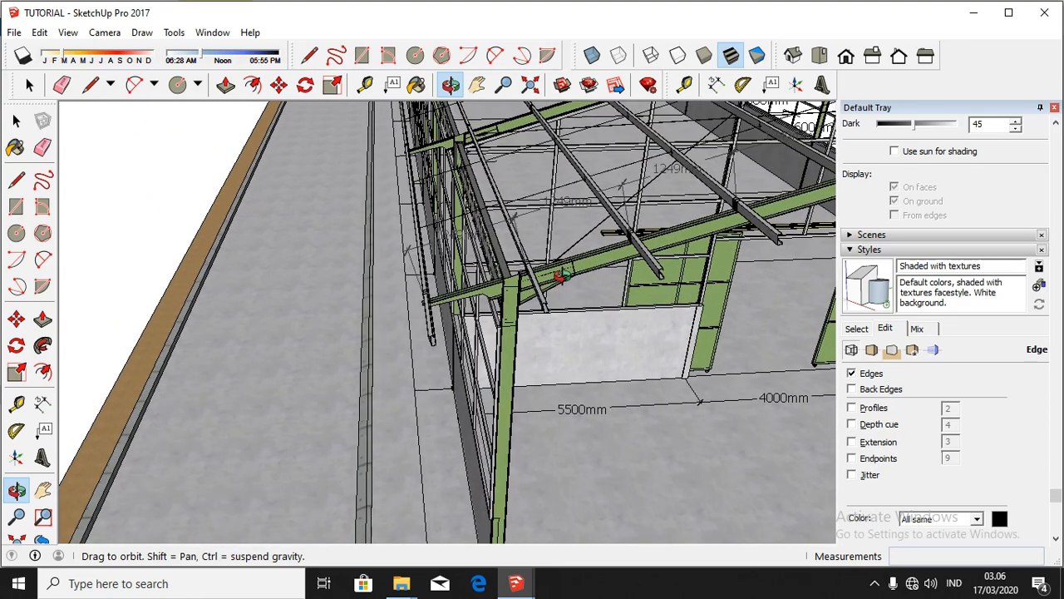
pyautogui.scroll(3, 561, 277)
pyautogui.scroll(-2, 562, 275)
pyautogui.moveTo(518, 290); pyautogui.dragTo(612, 267)
pyautogui.scroll(3, 389, 315)
pyautogui.moveTo(390, 314); pyautogui.dragTo(406, 168)
pyautogui.scroll(3, 407, 253)
pyautogui.moveTo(396, 220); pyautogui.dragTo(422, 181)
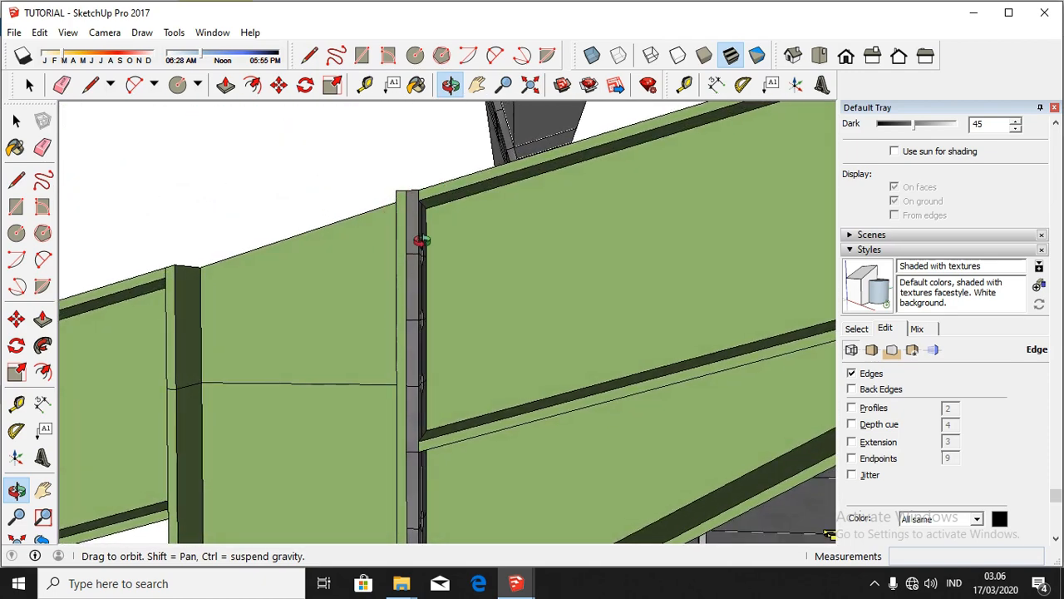
# Step: Examine the bolted end-plate joint and haunch between the front corner column and rafter from several angles
pyautogui.moveTo(420, 229); pyautogui.dragTo(494, 228)
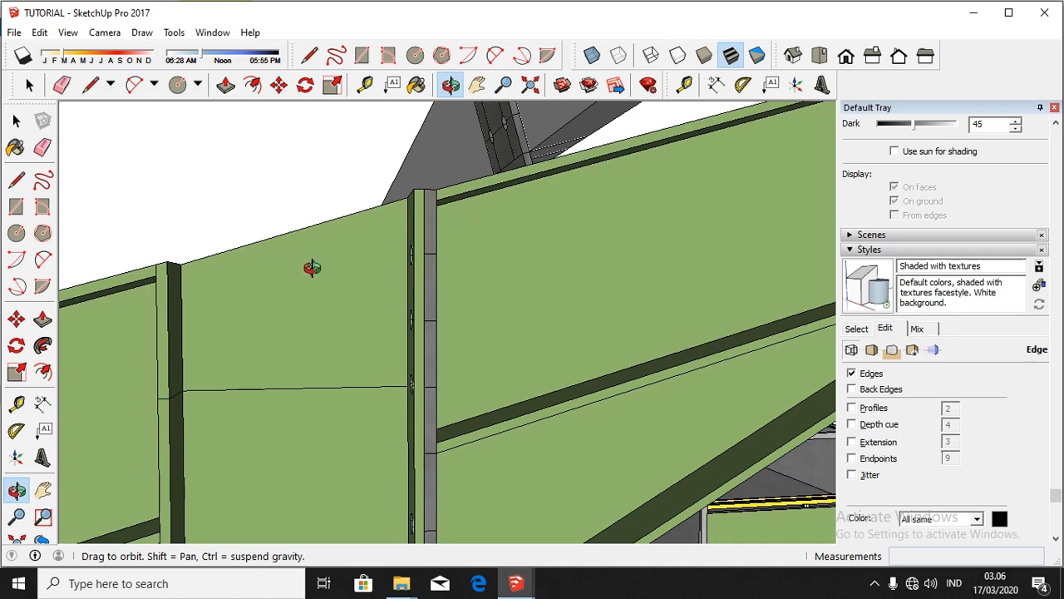
pyautogui.moveTo(309, 269); pyautogui.dragTo(344, 287)
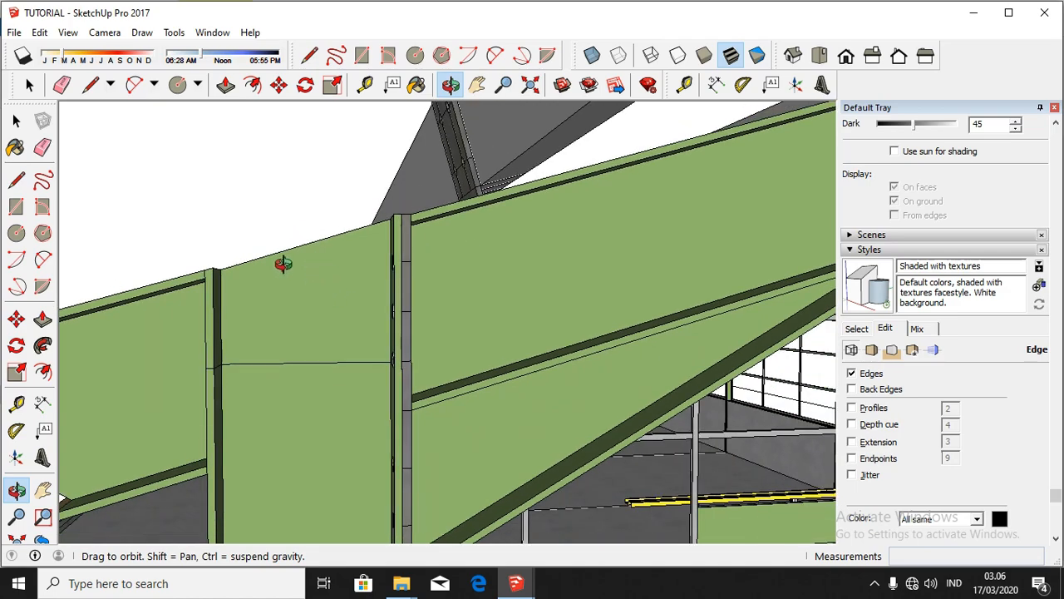
pyautogui.moveTo(304, 260); pyautogui.dragTo(388, 299)
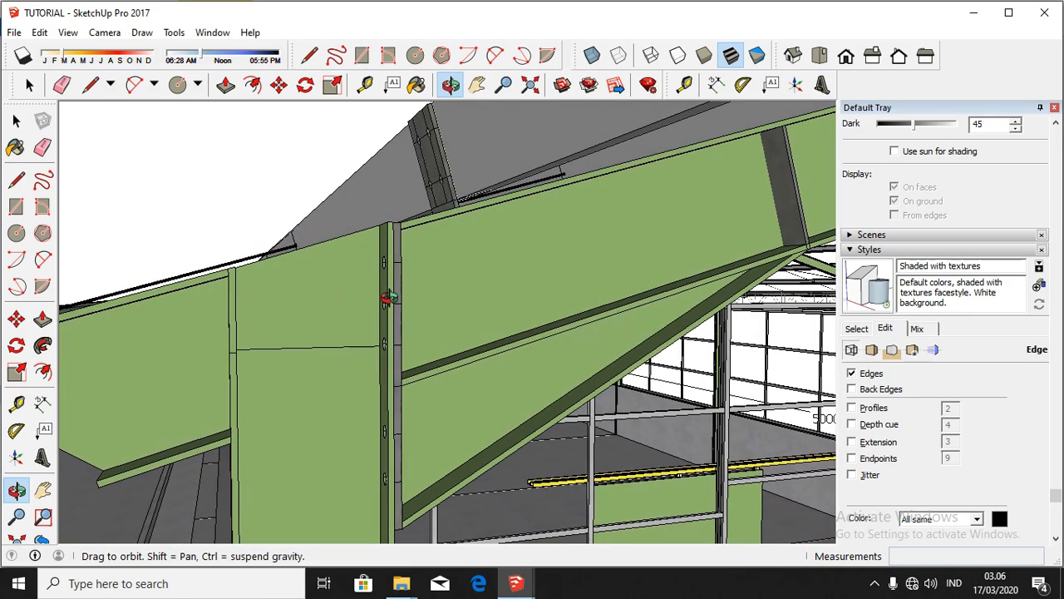
pyautogui.scroll(-5, 387, 299)
pyautogui.moveTo(414, 338); pyautogui.dragTo(295, 280)
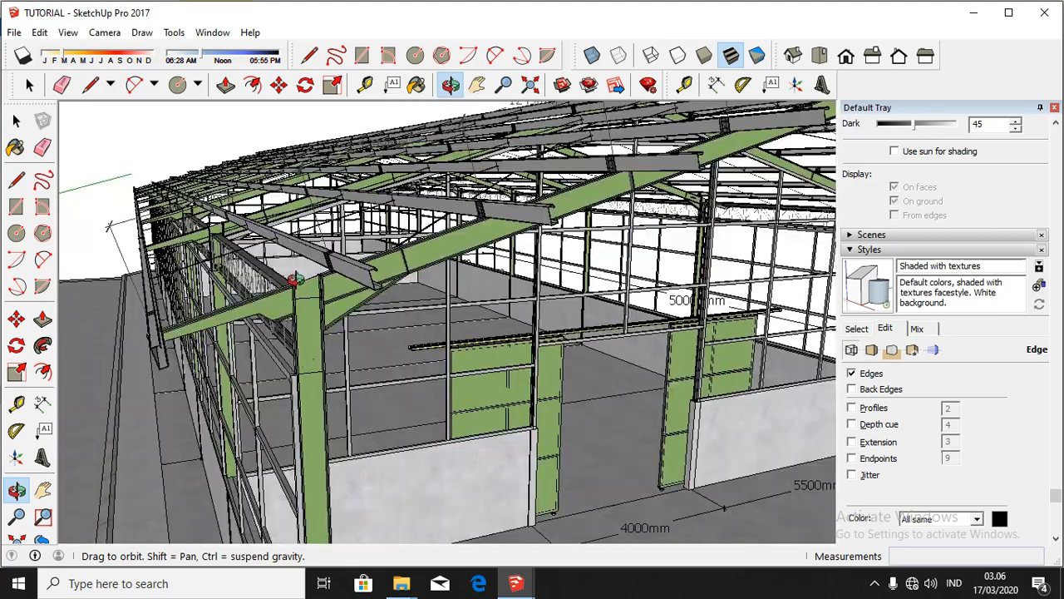
# Step: In the empty area beside the warehouse, draw a 15000 mm base line along the red axis and a 6000 mm vertical line from its end
pyautogui.scroll(-10, 295, 281)
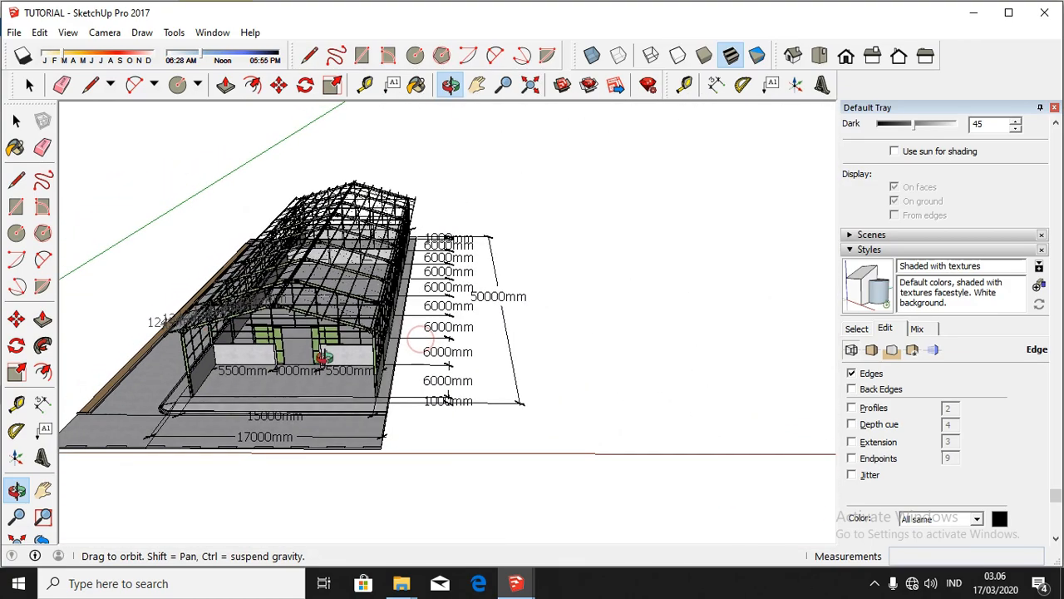
pyautogui.moveTo(325, 355); pyautogui.dragTo(563, 383)
pyautogui.click(89, 85)
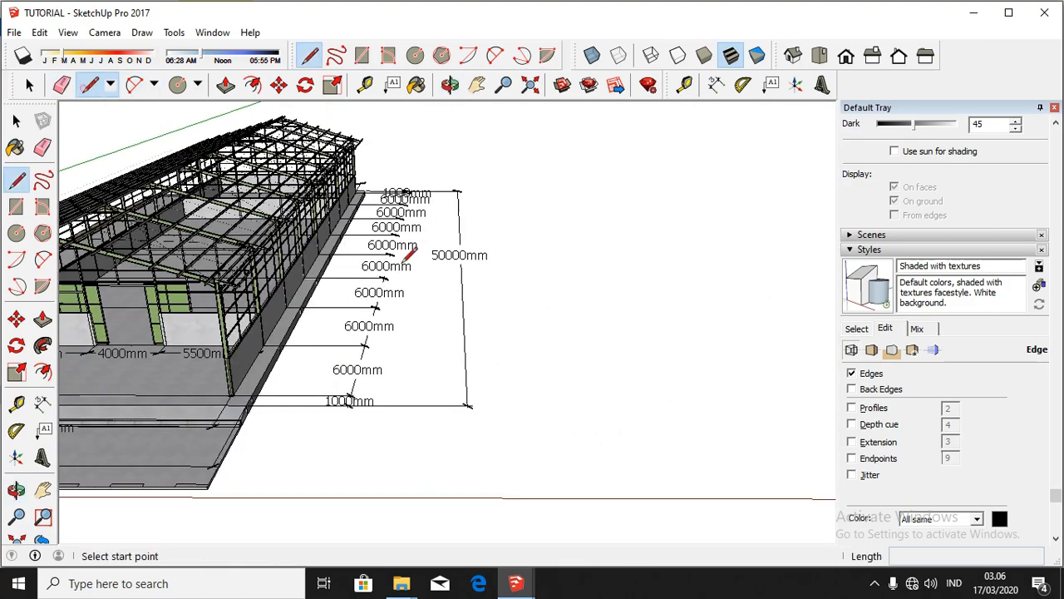
pyautogui.click(523, 368)
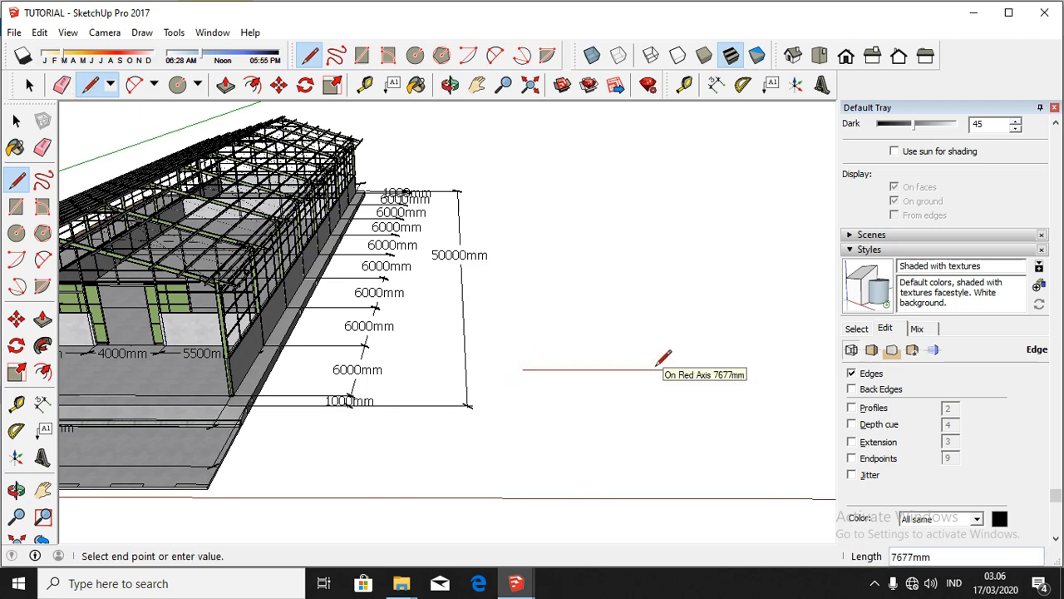
pyautogui.write('15000')
pyautogui.press('Return')
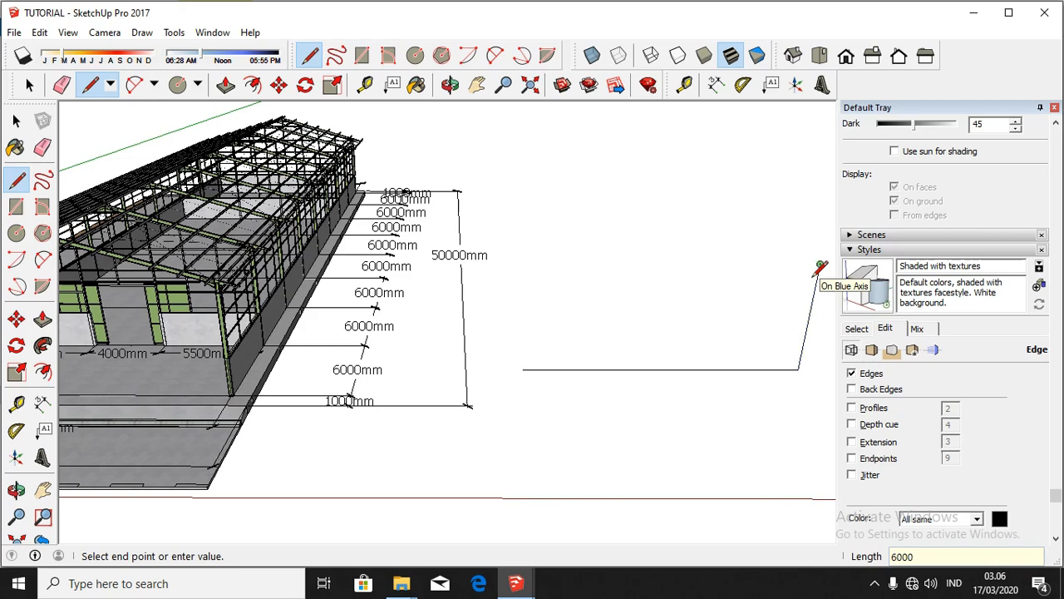
pyautogui.press('Return')
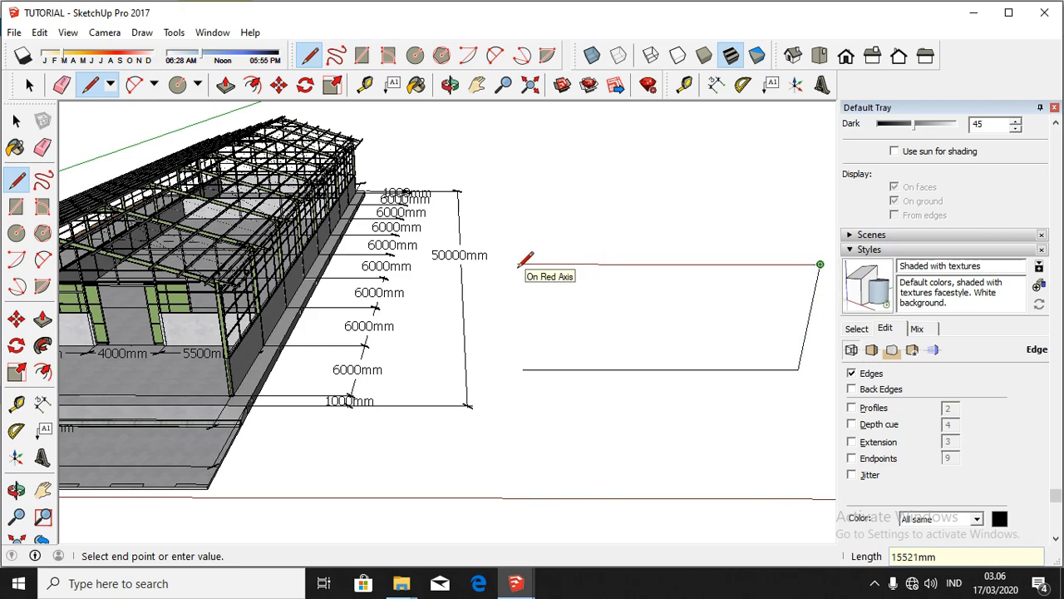
pyautogui.write('5000')
pyautogui.press('Return')
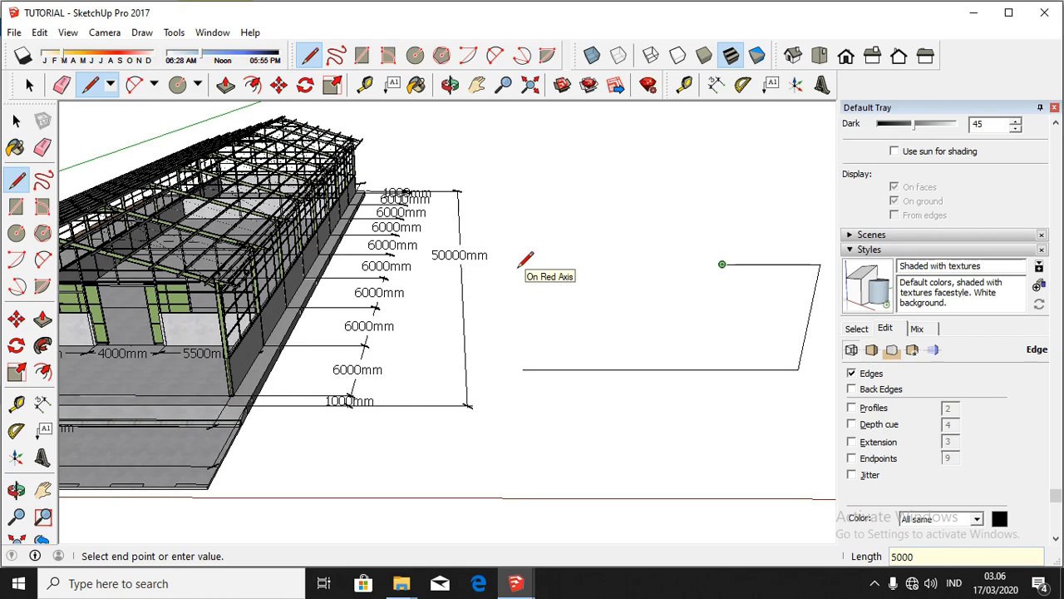
pyautogui.hotkey('ctrl', 'z')
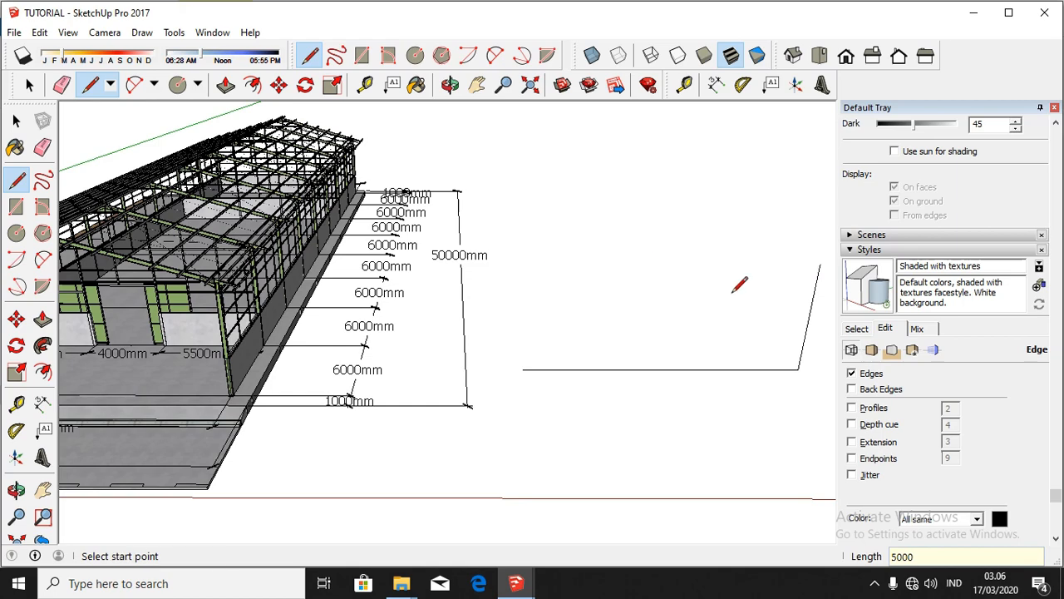
# Step: Draw the 15000 mm upper edge back along the red axis and close the portal outline down to the base line's start
pyautogui.click(820, 265)
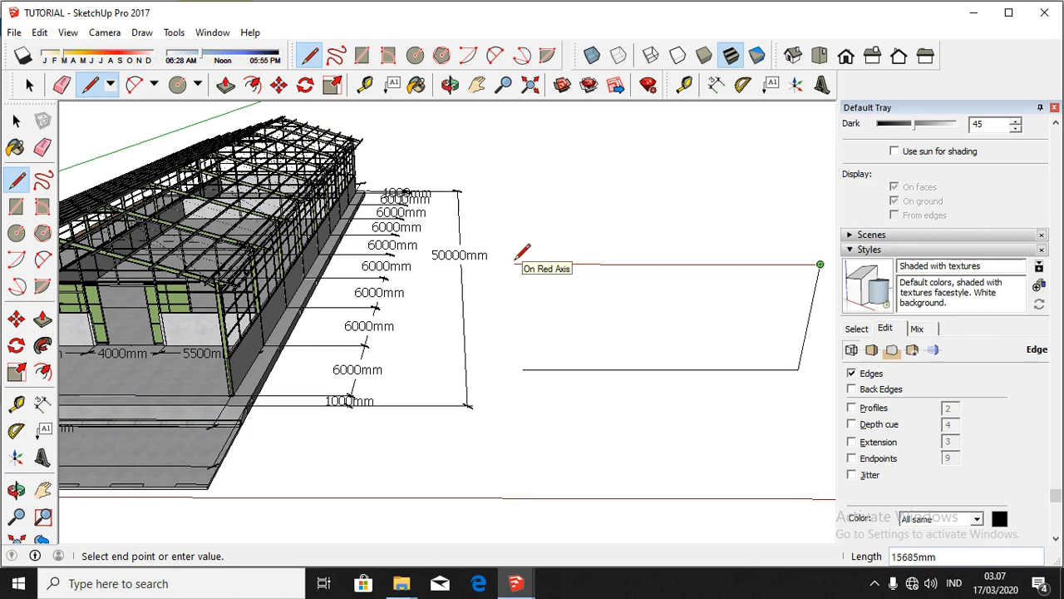
pyautogui.write('15000')
pyautogui.press('Return')
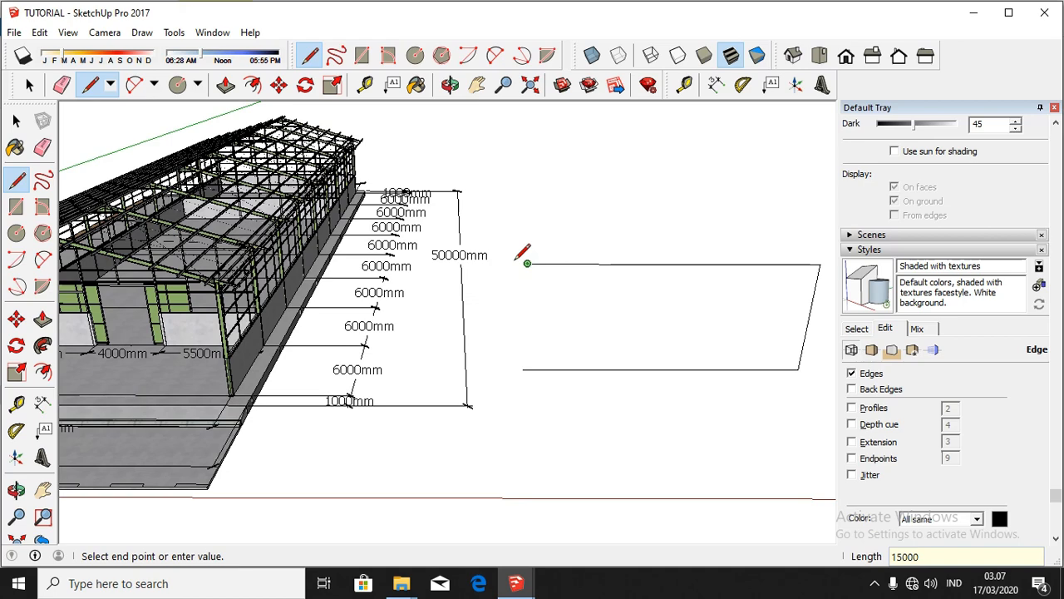
pyautogui.click(524, 367)
# Step: Place protractor guides rising inward at 16 degrees from both upper corners of the portal outline
pyautogui.scroll(2, 566, 284)
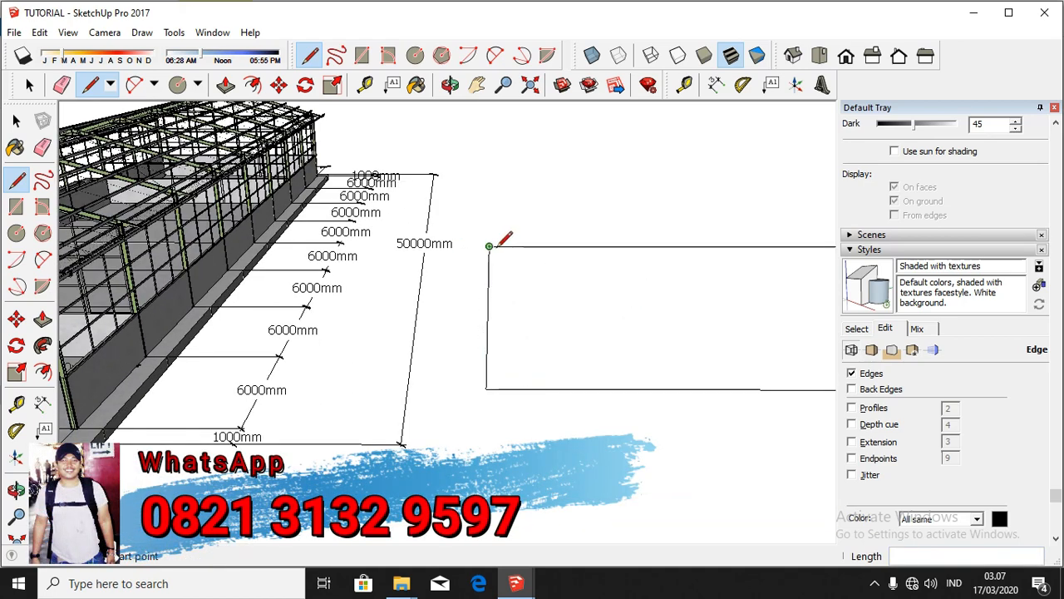
pyautogui.click(742, 86)
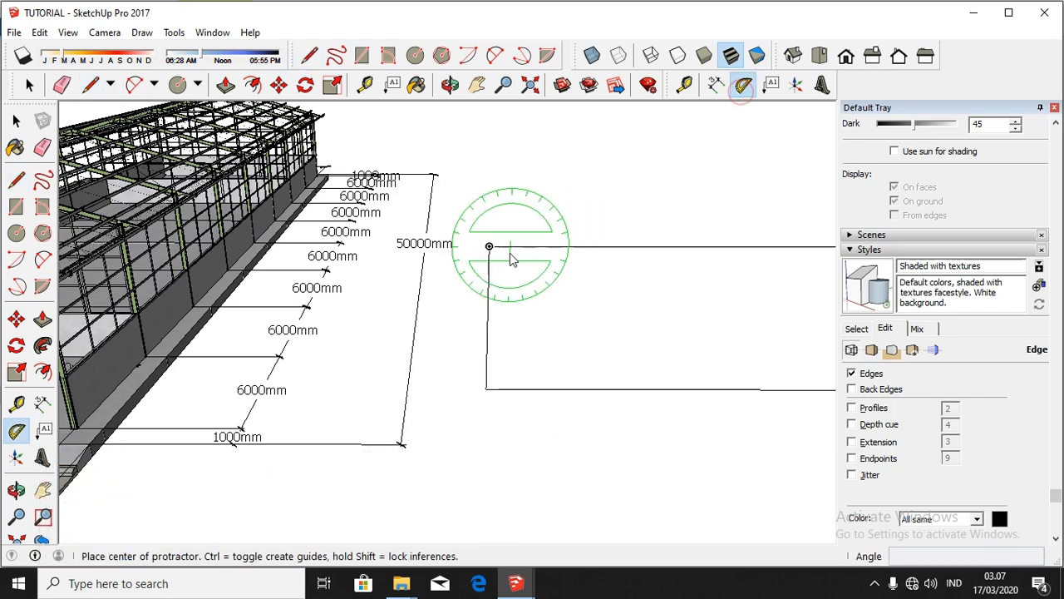
pyautogui.click(489, 246)
pyautogui.click(528, 245)
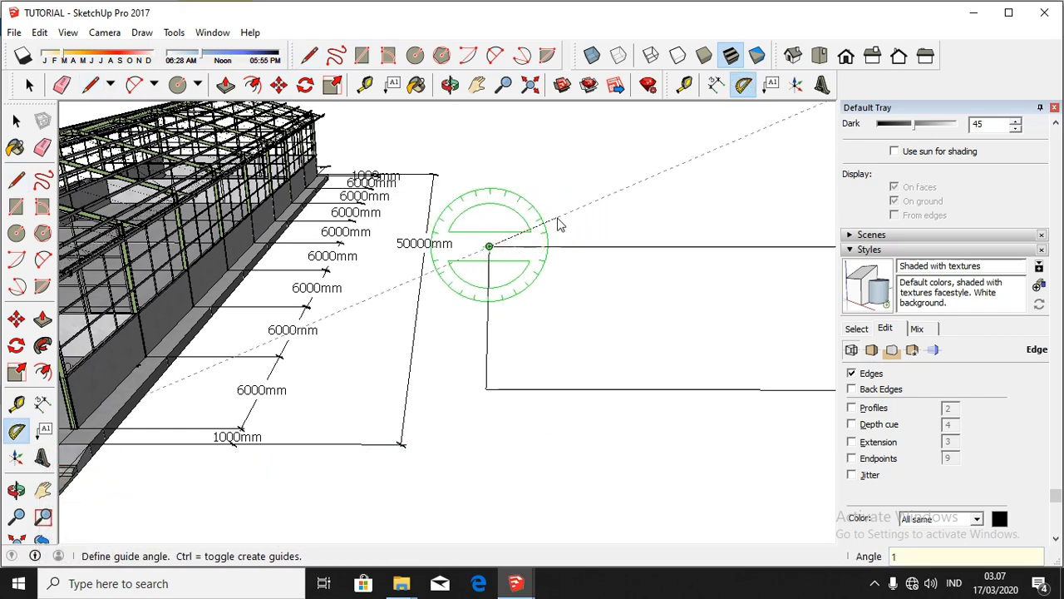
pyautogui.click(558, 225)
pyautogui.scroll(-3, 463, 282)
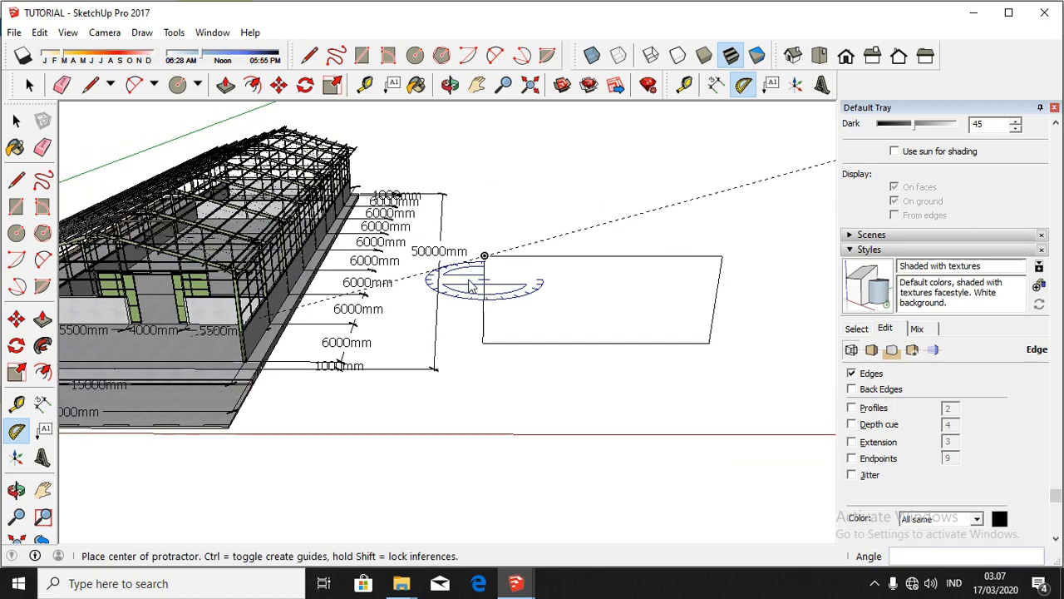
pyautogui.click(641, 264)
pyautogui.click(619, 264)
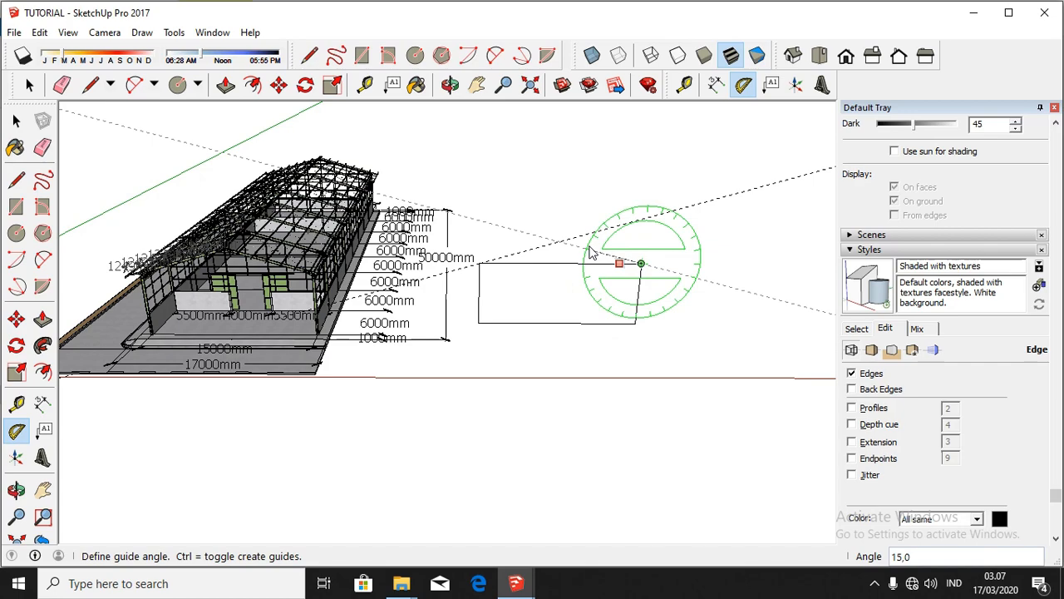
pyautogui.click(590, 252)
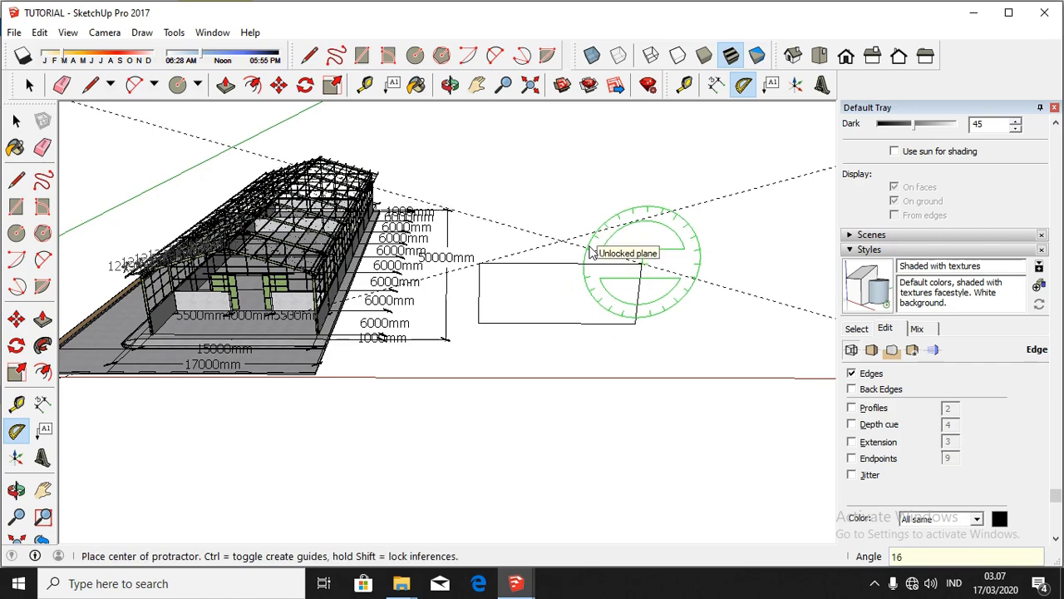
# Step: Draw both roof slopes from the upper corners to the guides' intersection and a vertical centre line from the apex to the eaves line
pyautogui.scroll(3, 566, 256)
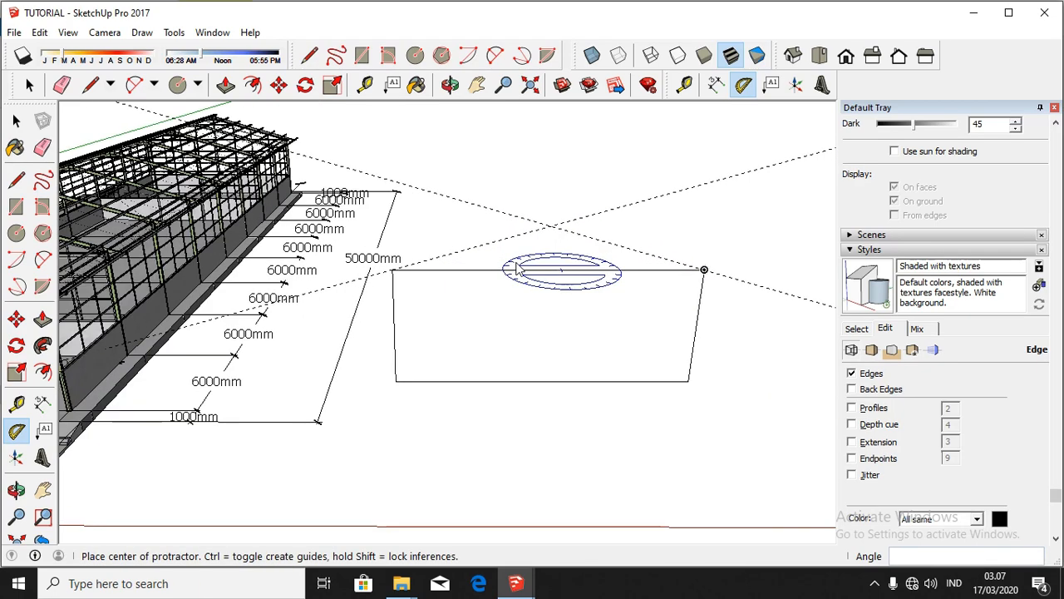
pyautogui.click(90, 84)
pyautogui.click(393, 269)
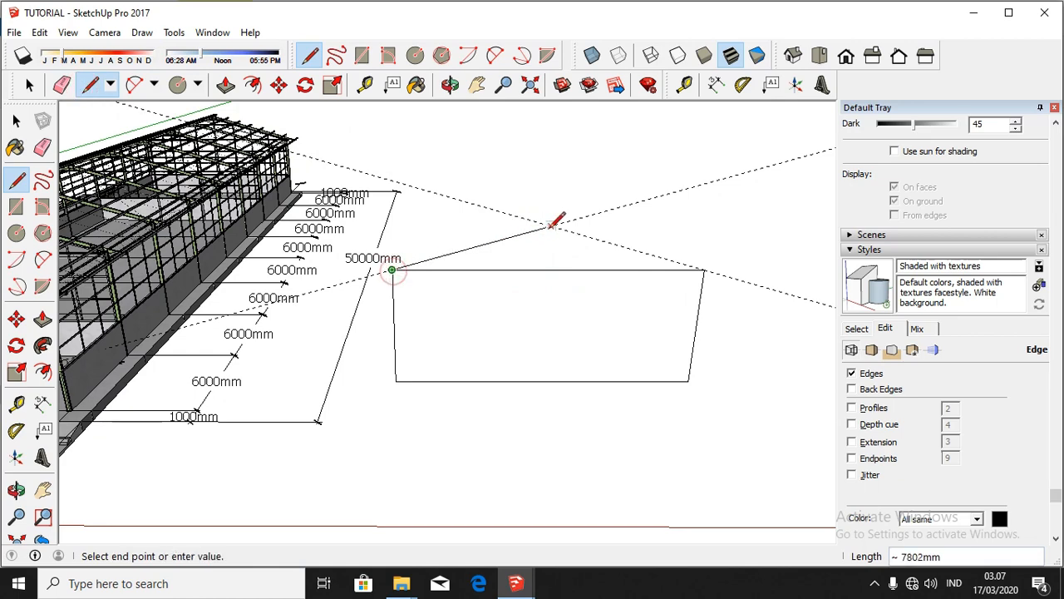
pyautogui.click(550, 225)
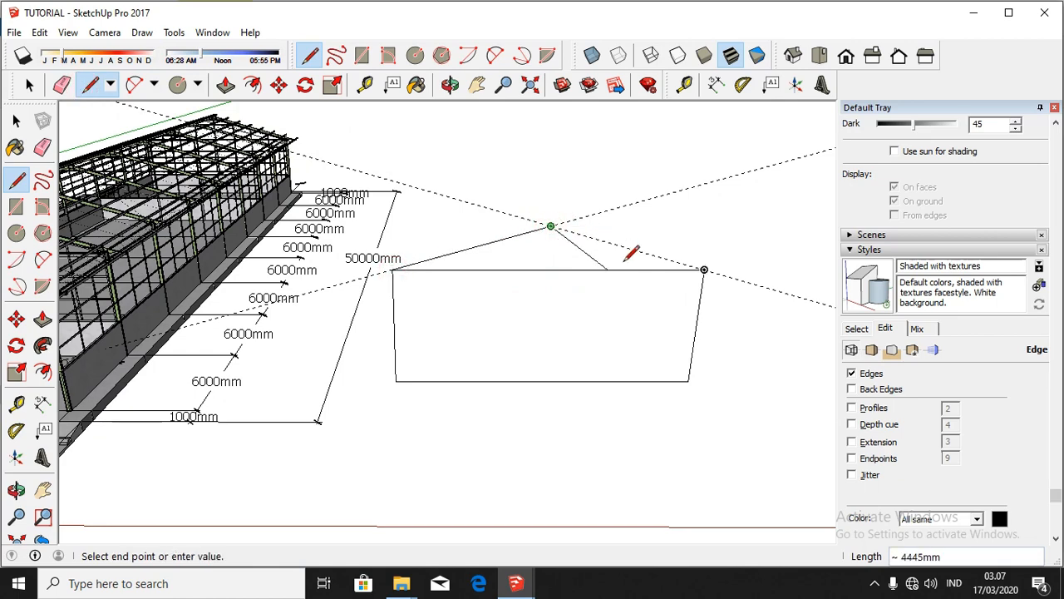
pyautogui.click(703, 269)
pyautogui.click(550, 225)
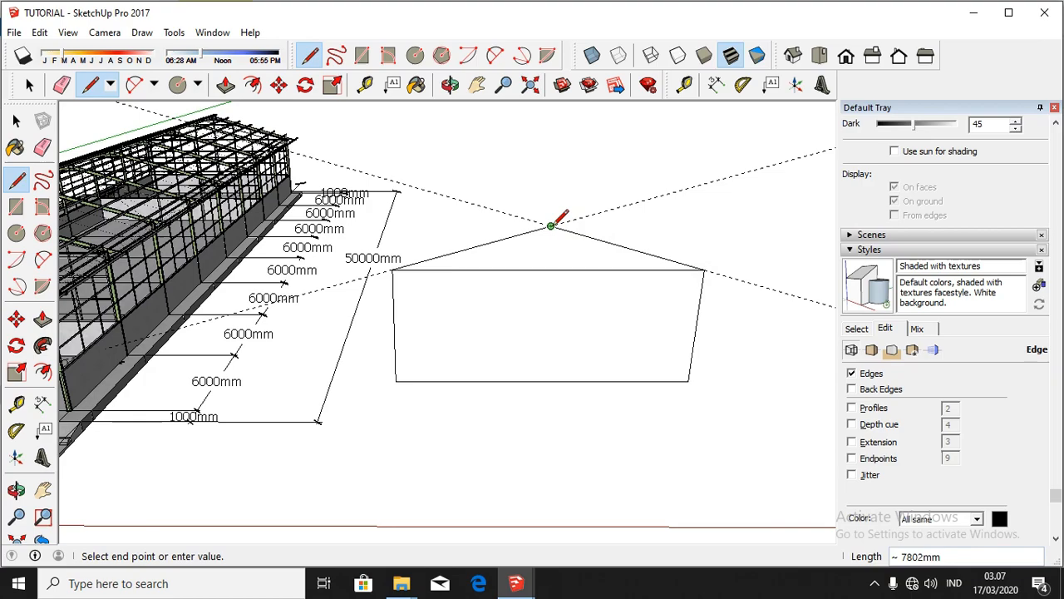
pyautogui.click(550, 270)
# Step: Inspect the top of the warehouse's front corner joint, where the column end plate meets the rafter end plate
pyautogui.scroll(3, 429, 329)
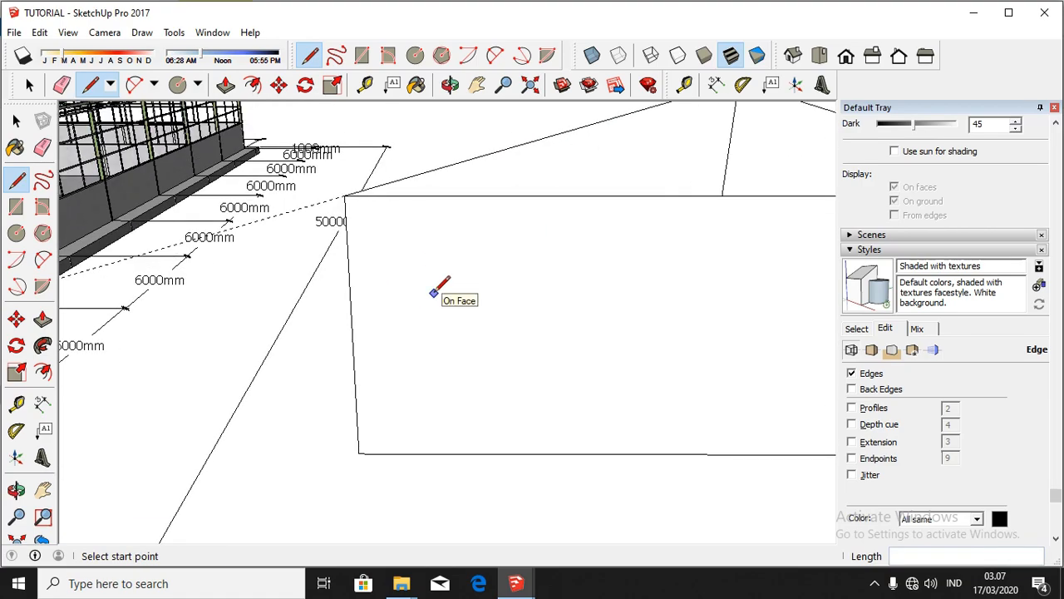
pyautogui.scroll(-3, 440, 288)
pyautogui.scroll(-3, 632, 331)
pyautogui.scroll(6, 239, 305)
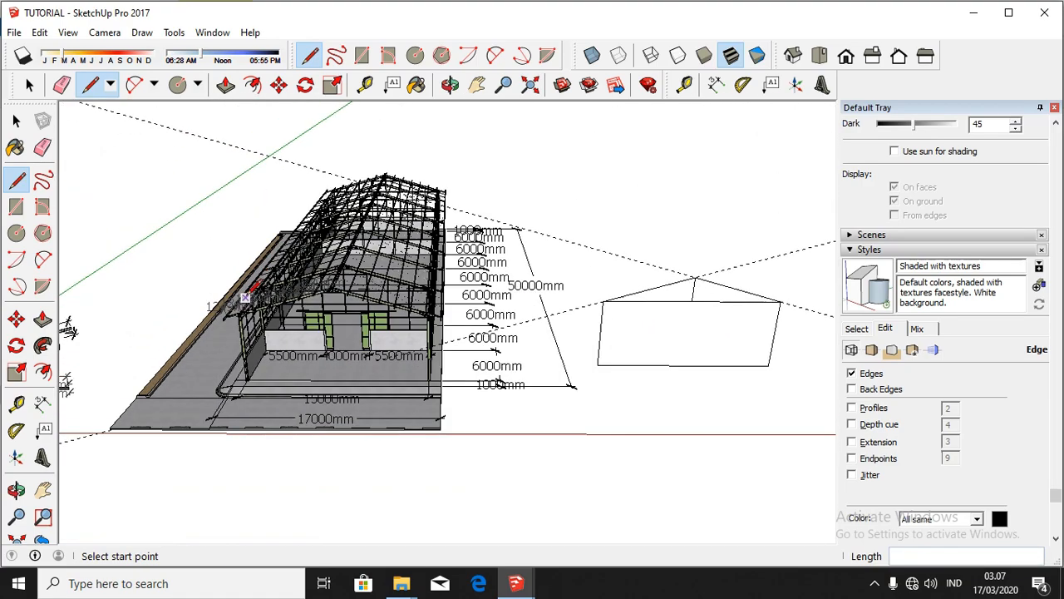
pyautogui.scroll(6, 242, 315)
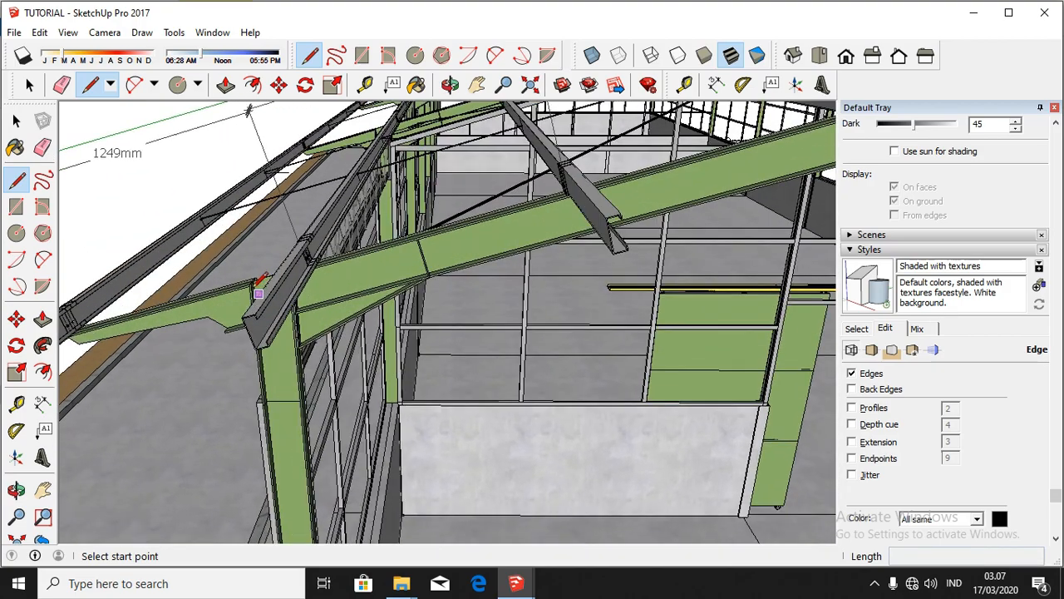
pyautogui.click(450, 86)
pyautogui.moveTo(399, 207); pyautogui.dragTo(286, 333)
pyautogui.moveTo(316, 293); pyautogui.dragTo(308, 261)
pyautogui.moveTo(430, 238); pyautogui.dragTo(405, 271)
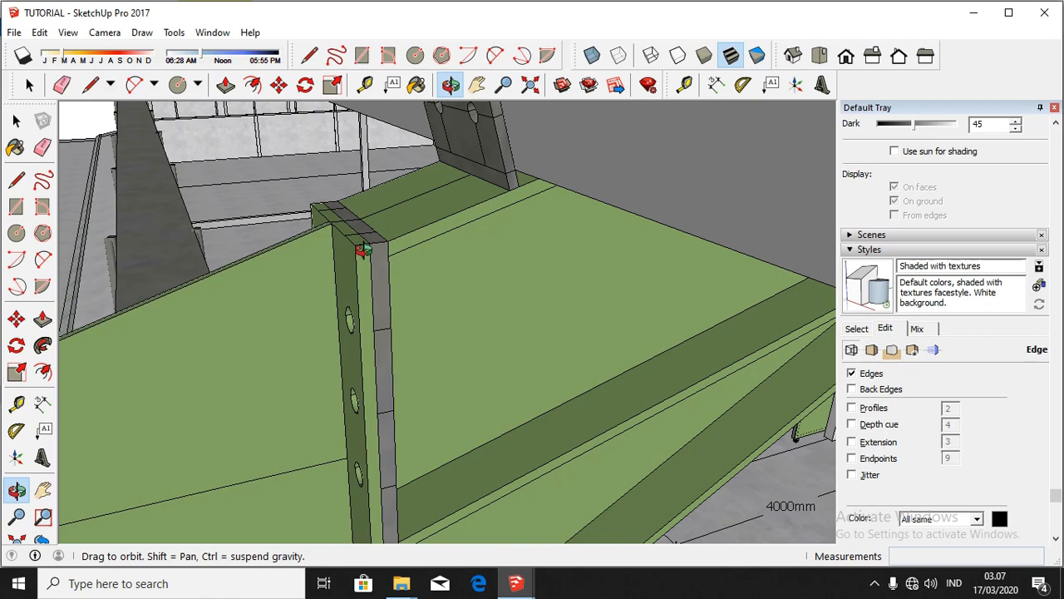
pyautogui.moveTo(368, 245)
pyautogui.mouseDown()
pyautogui.moveTo(423, 225)
pyautogui.moveTo(309, 266)
pyautogui.moveTo(387, 225)
pyautogui.moveTo(375, 235)
pyautogui.mouseUp()
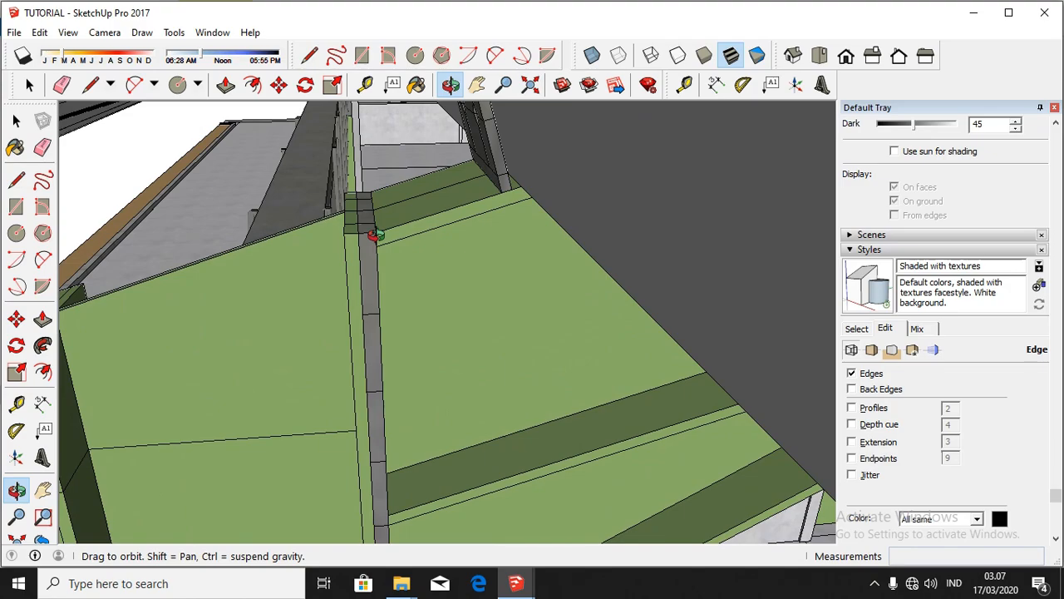
# Step: View the warehouse's front frame at the eaves and examine the bolt holes in the column-to-rafter end plates from below
pyautogui.moveTo(435, 240); pyautogui.dragTo(414, 310)
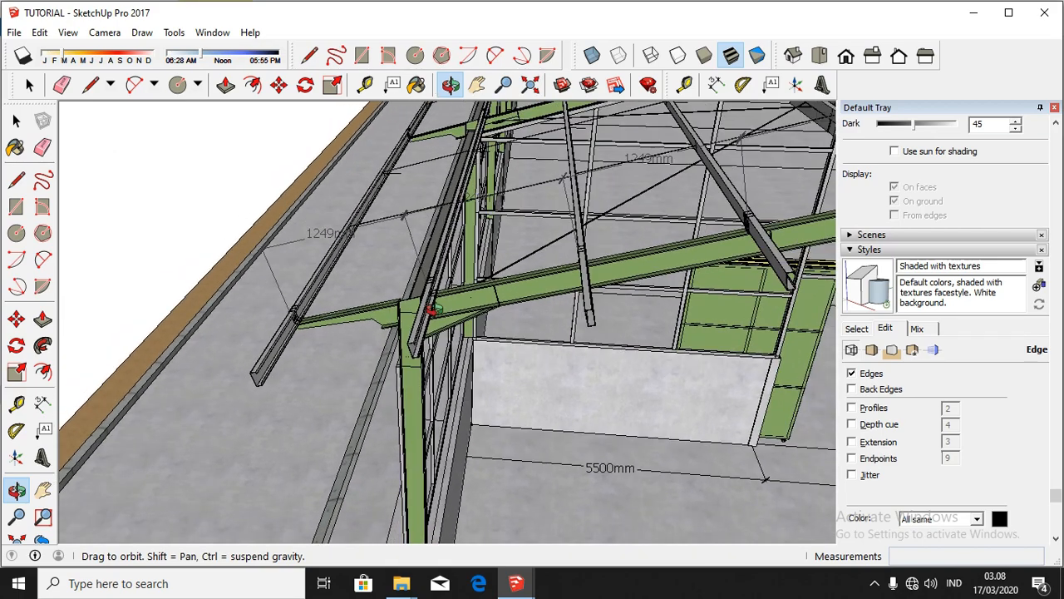
pyautogui.moveTo(430, 310); pyautogui.dragTo(669, 154)
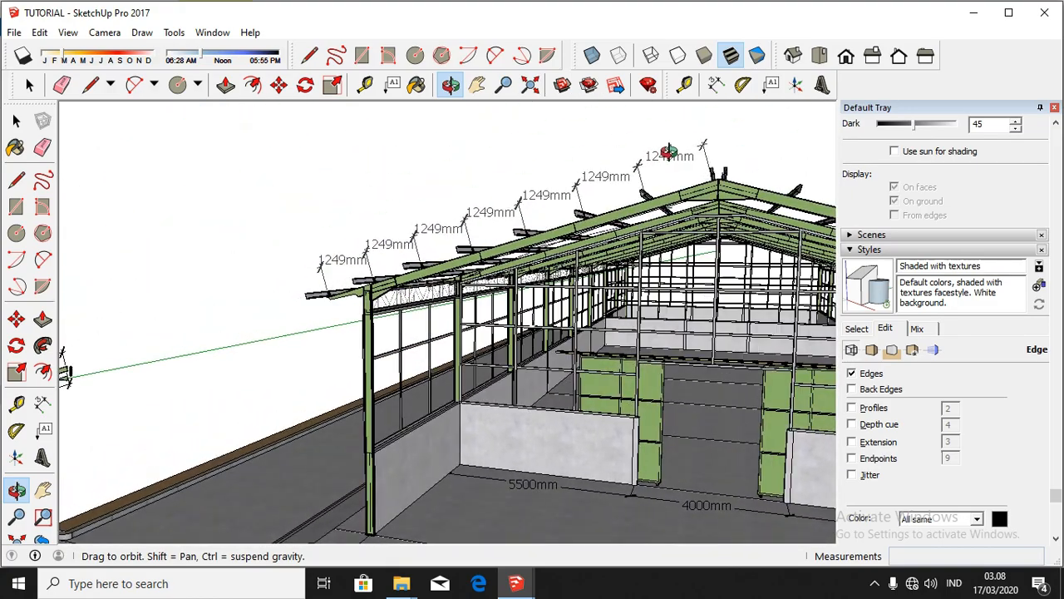
pyautogui.scroll(-4, 670, 157)
pyautogui.scroll(8, 493, 239)
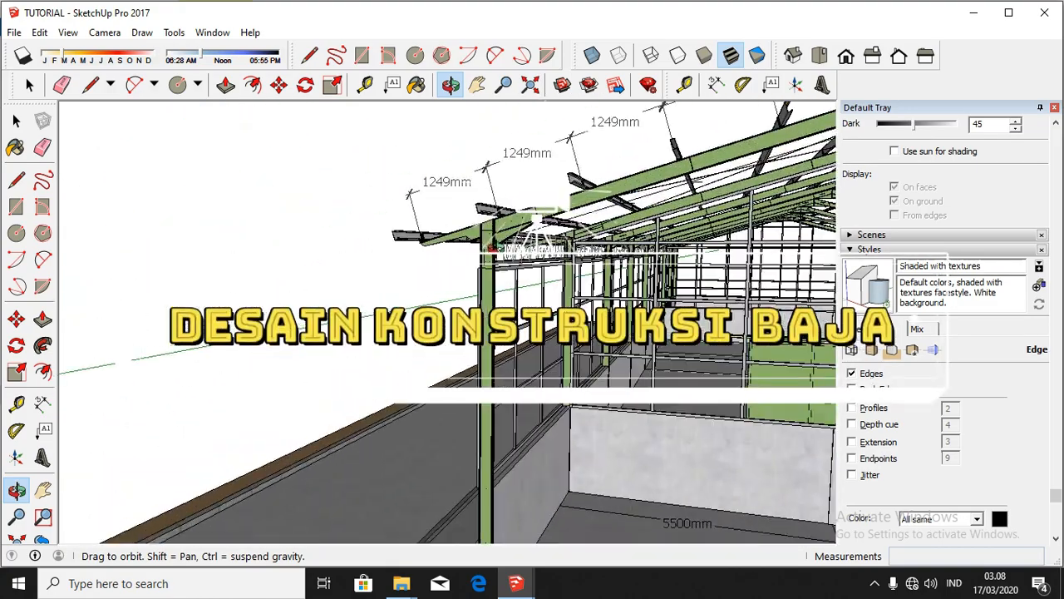
pyautogui.scroll(6, 492, 238)
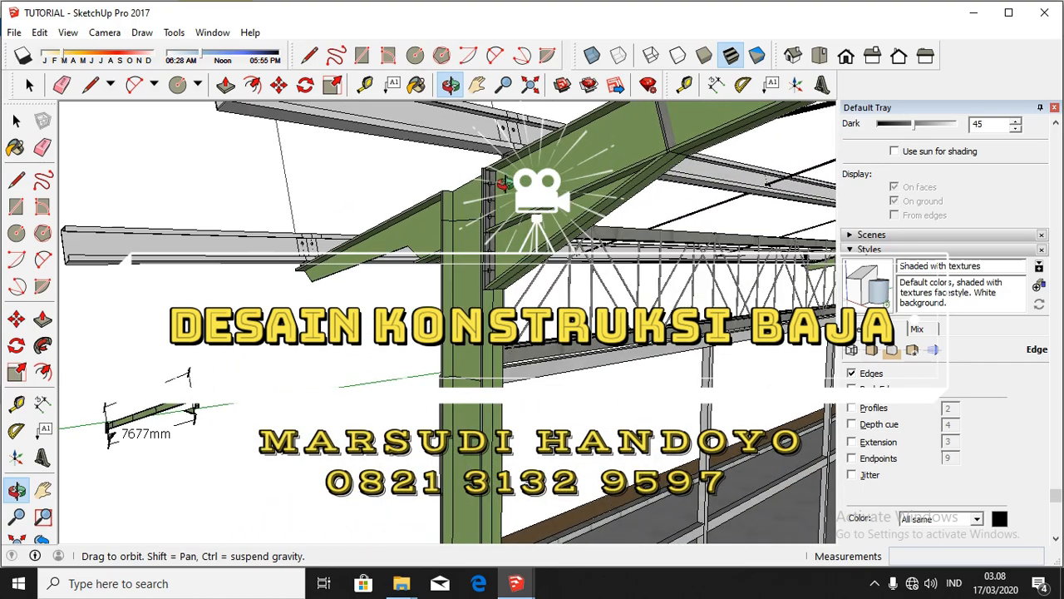
pyautogui.scroll(6, 511, 198)
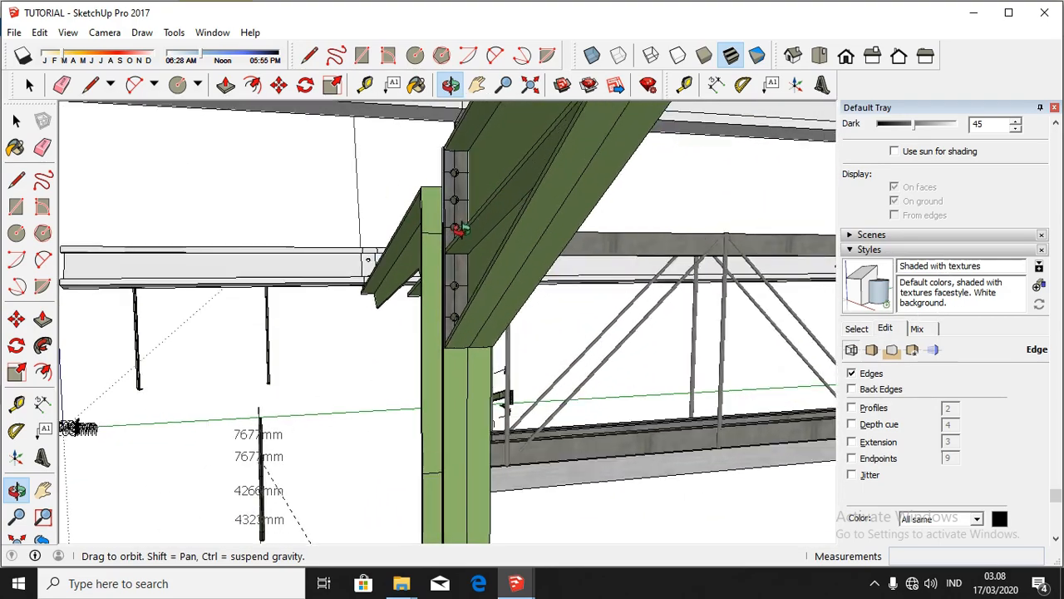
pyautogui.moveTo(462, 252)
pyautogui.mouseDown()
pyautogui.moveTo(236, 292)
pyautogui.moveTo(485, 209)
pyautogui.moveTo(460, 260)
pyautogui.moveTo(416, 302)
pyautogui.moveTo(430, 361)
pyautogui.moveTo(478, 197)
pyautogui.moveTo(469, 135)
pyautogui.moveTo(515, 135)
pyautogui.mouseUp()
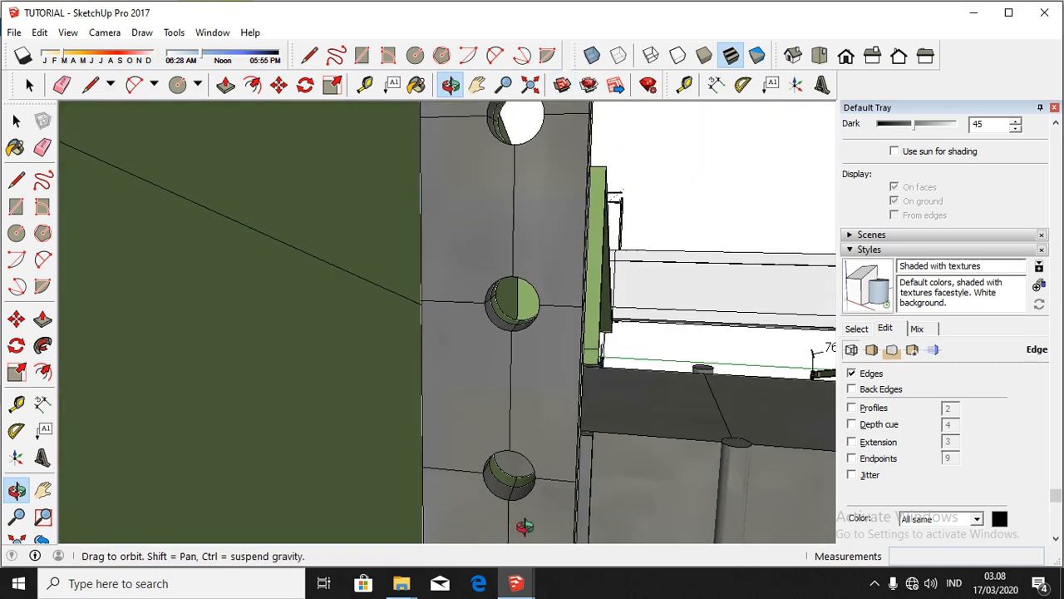
pyautogui.moveTo(565, 354); pyautogui.dragTo(356, 480)
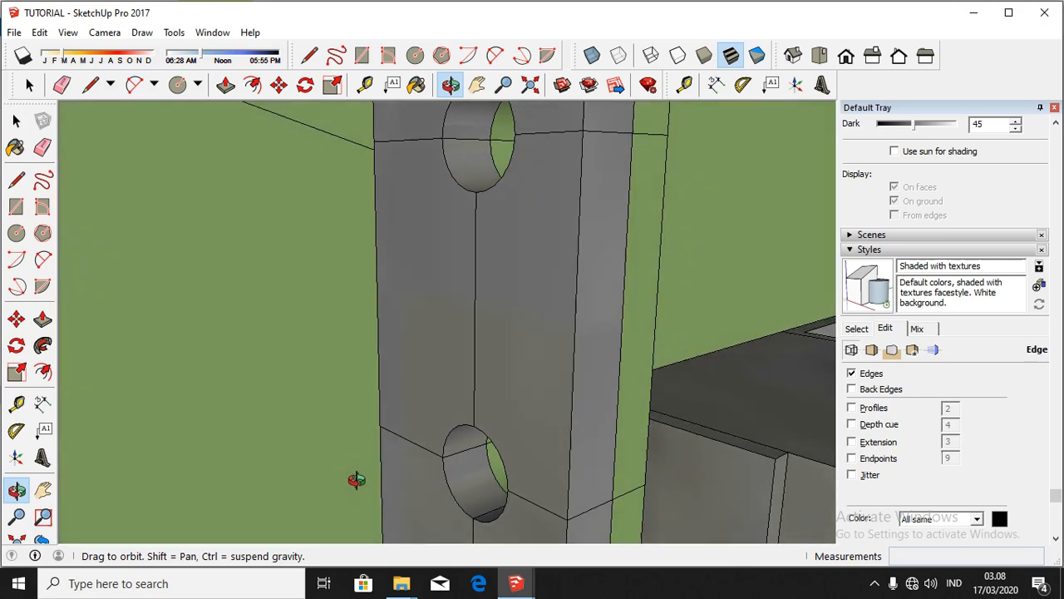
# Step: Inspect the bolt holes through the mating end plates of the warehouse's front corner joint from another side
pyautogui.moveTo(448, 217); pyautogui.dragTo(315, 535)
pyautogui.moveTo(567, 350); pyautogui.dragTo(538, 329)
pyautogui.moveTo(449, 323); pyautogui.dragTo(430, 325)
pyautogui.scroll(-10, 449, 330)
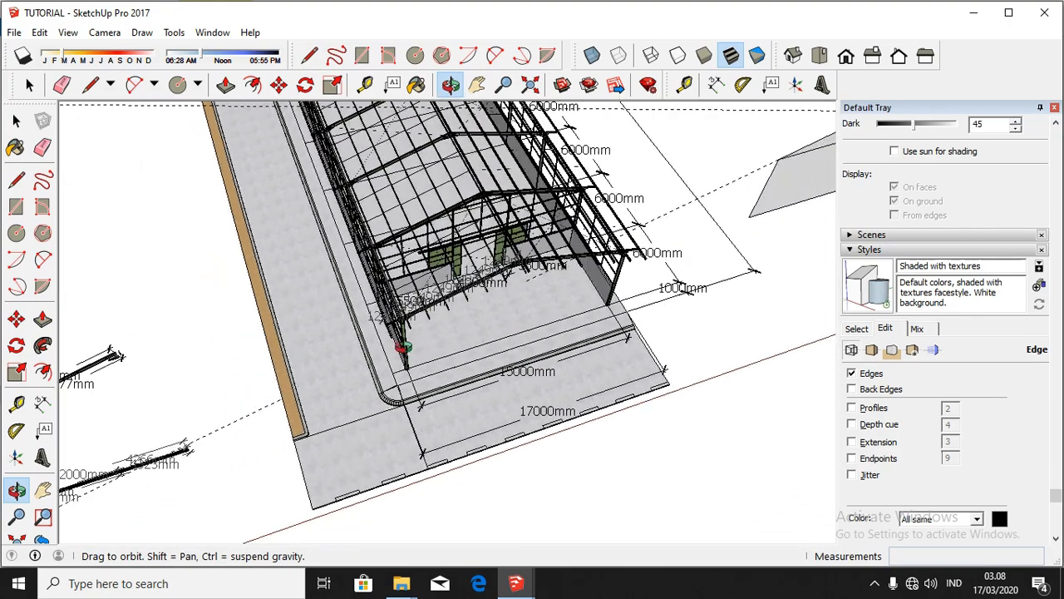
# Step: Examine the loose, dimensioned steel beams laid out beside the warehouse and compare them with the front corner column and rafter
pyautogui.click(62, 84)
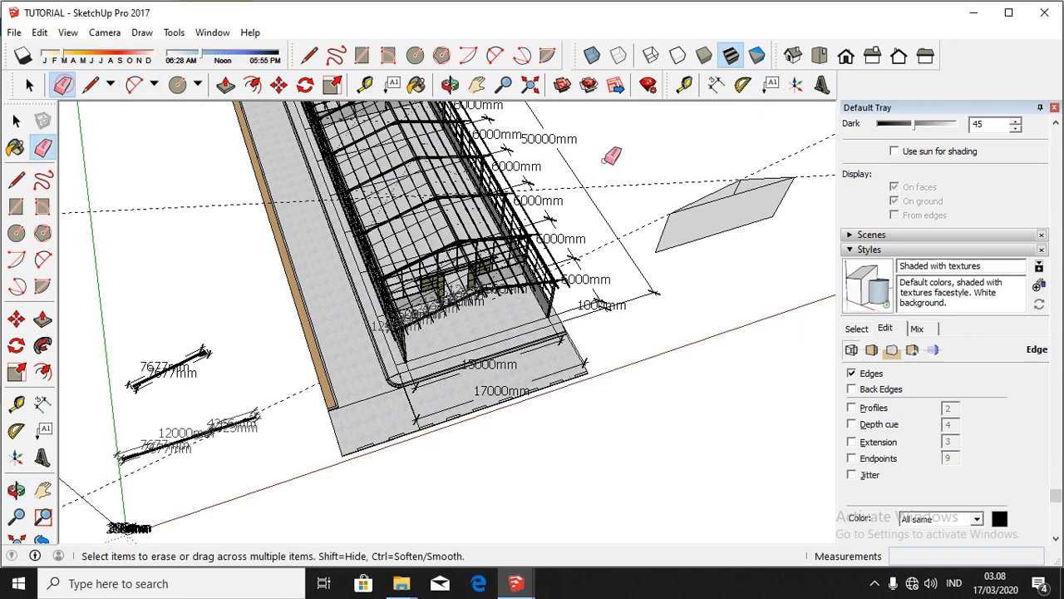
pyautogui.scroll(-3, 390, 304)
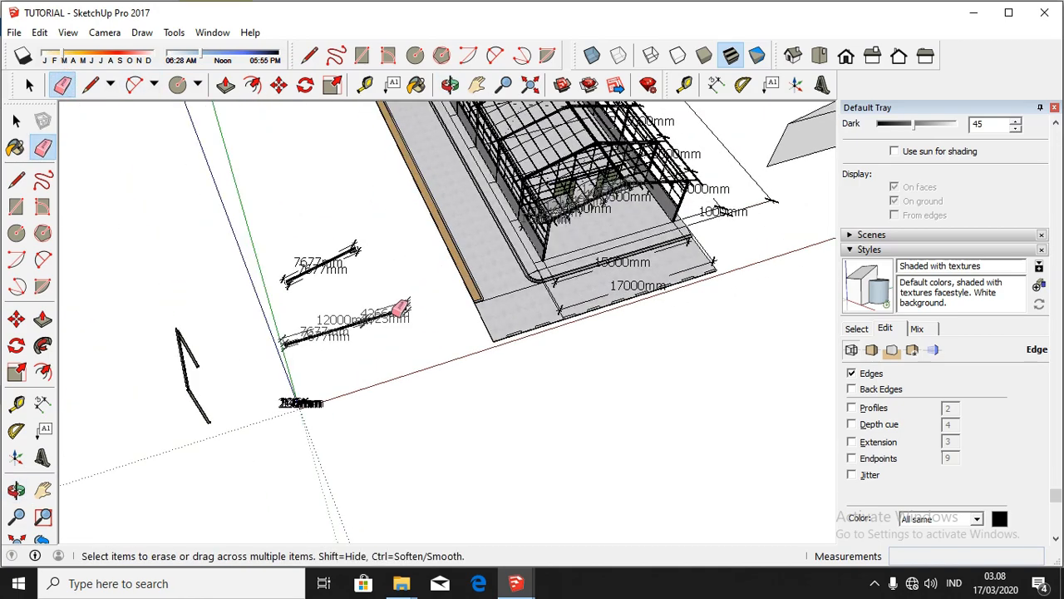
pyautogui.scroll(6, 341, 326)
pyautogui.scroll(-1, 341, 330)
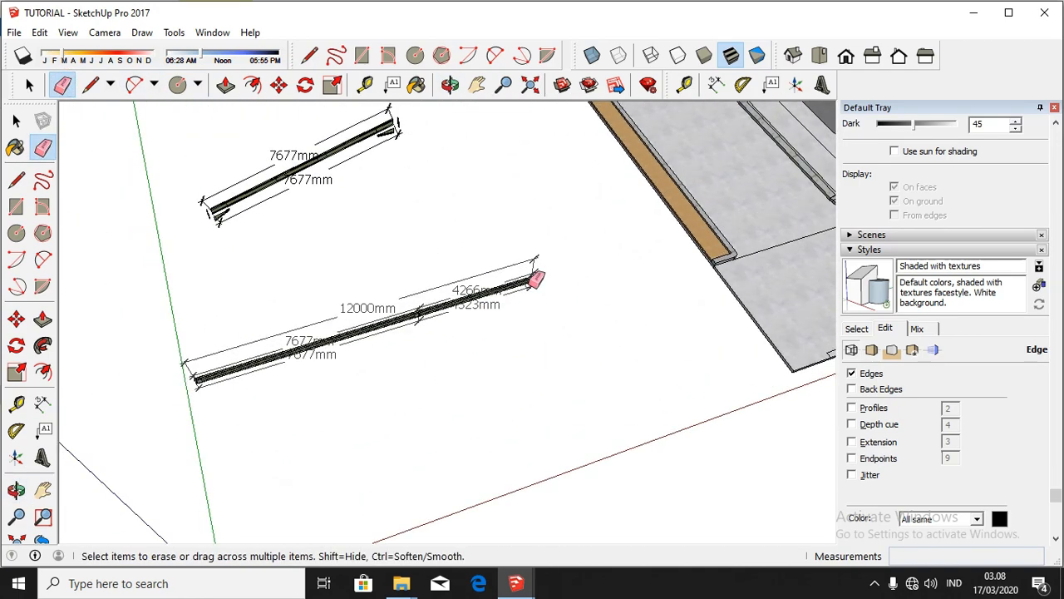
pyautogui.scroll(5, 399, 312)
pyautogui.scroll(-5, 366, 320)
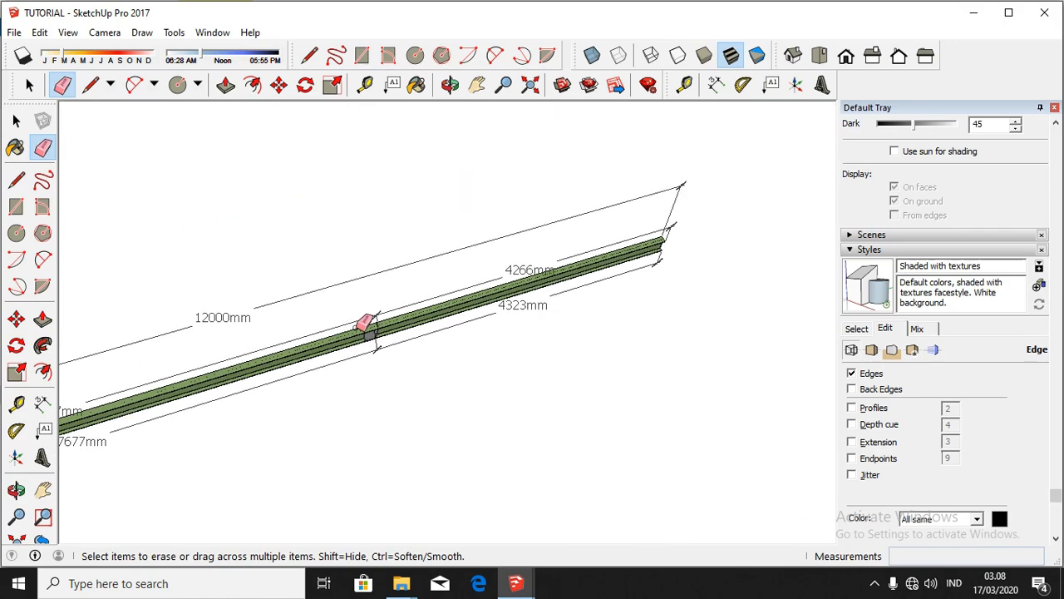
pyautogui.scroll(-4, 365, 322)
pyautogui.scroll(-4, 363, 323)
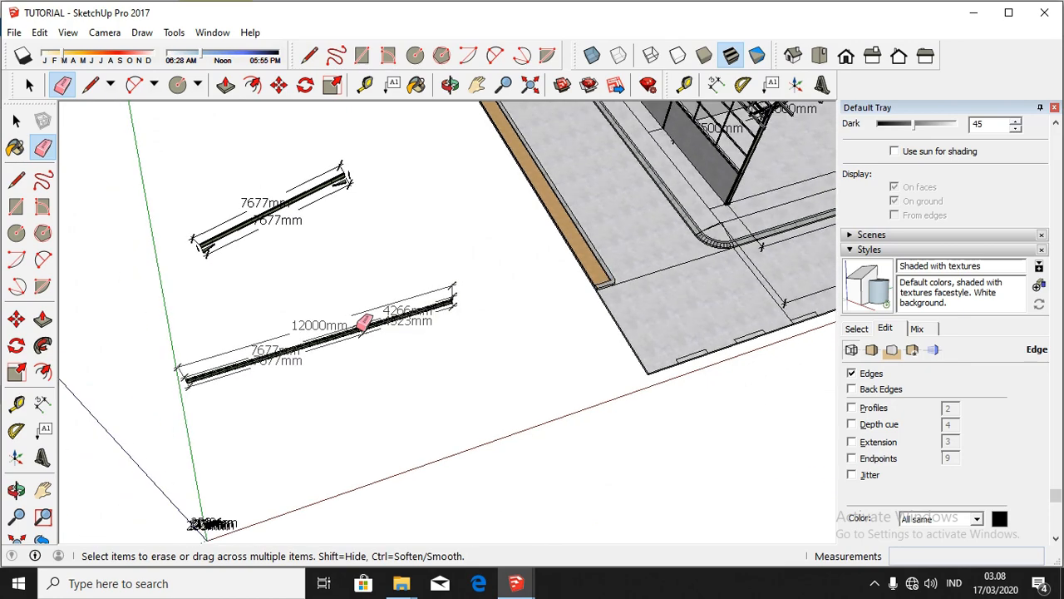
pyautogui.scroll(3, 637, 170)
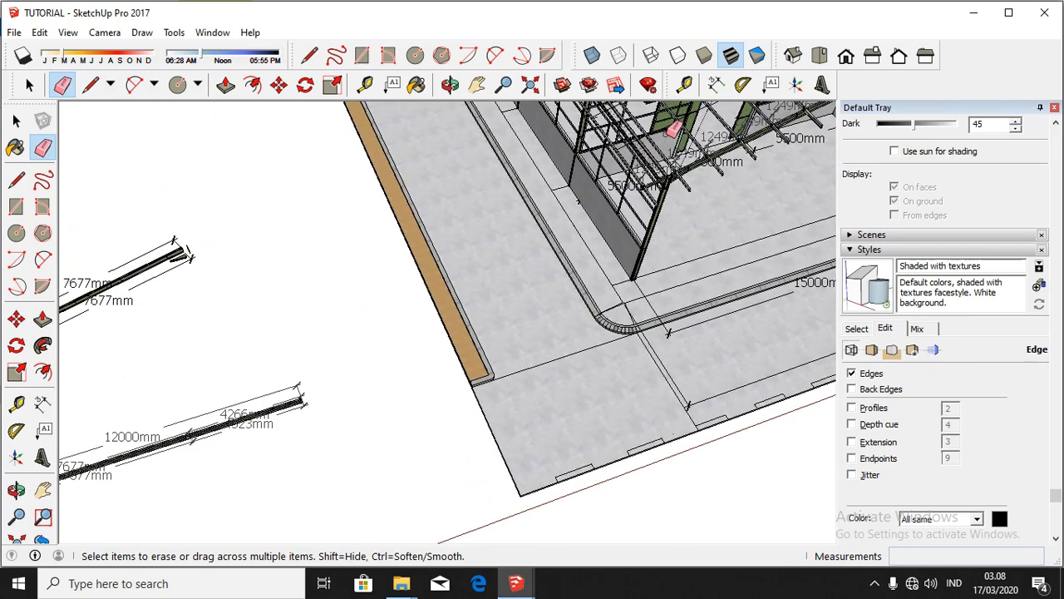
pyautogui.scroll(4, 738, 146)
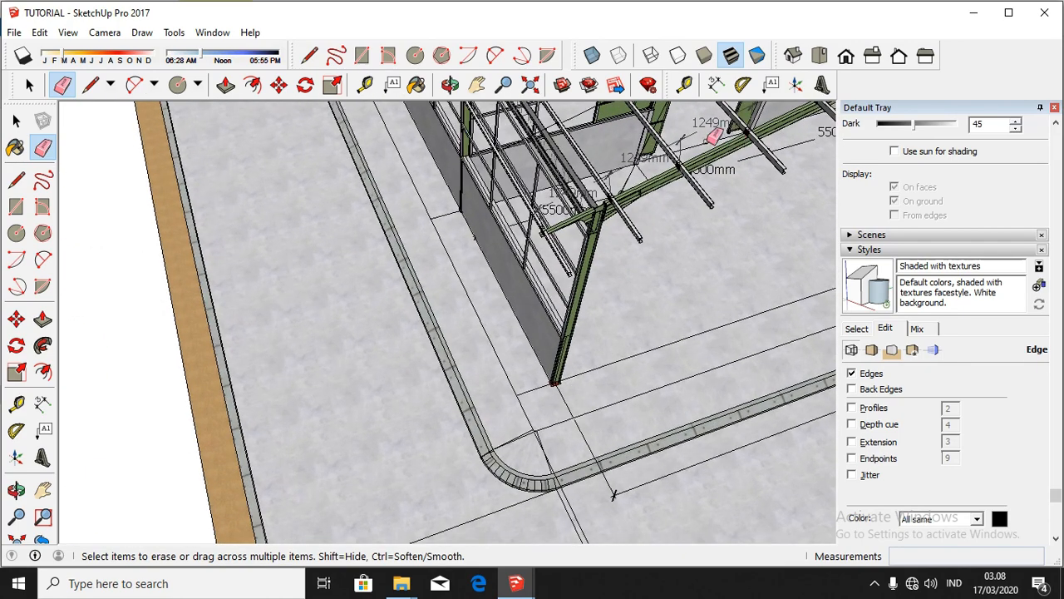
# Step: Examine the warehouse's front portal frame, its rafters and the dimensioned purlin spacing from the front and from above
pyautogui.click(450, 84)
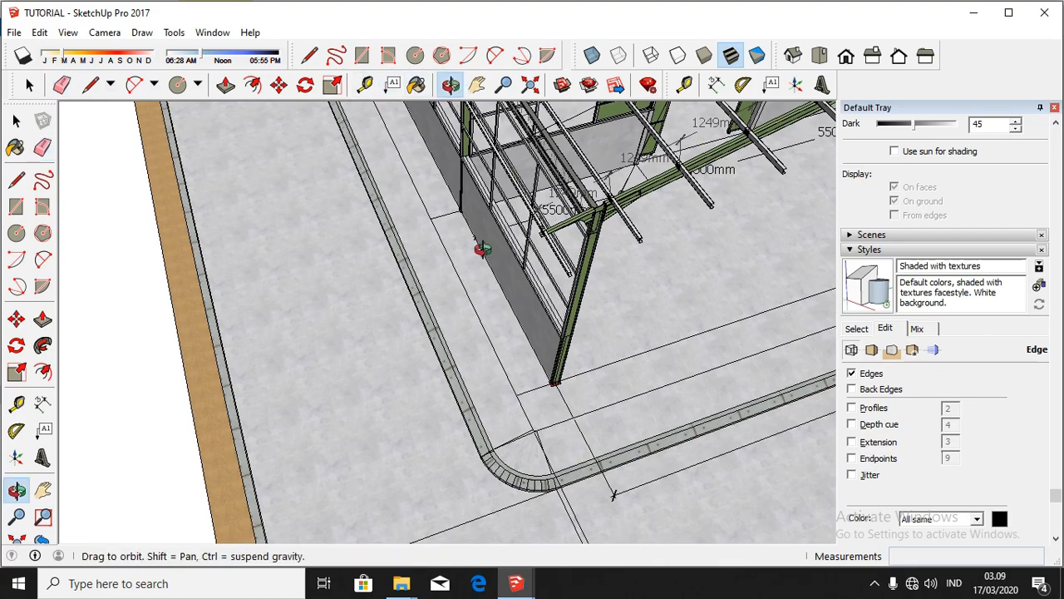
pyautogui.scroll(-8, 451, 305)
pyautogui.scroll(10, 536, 202)
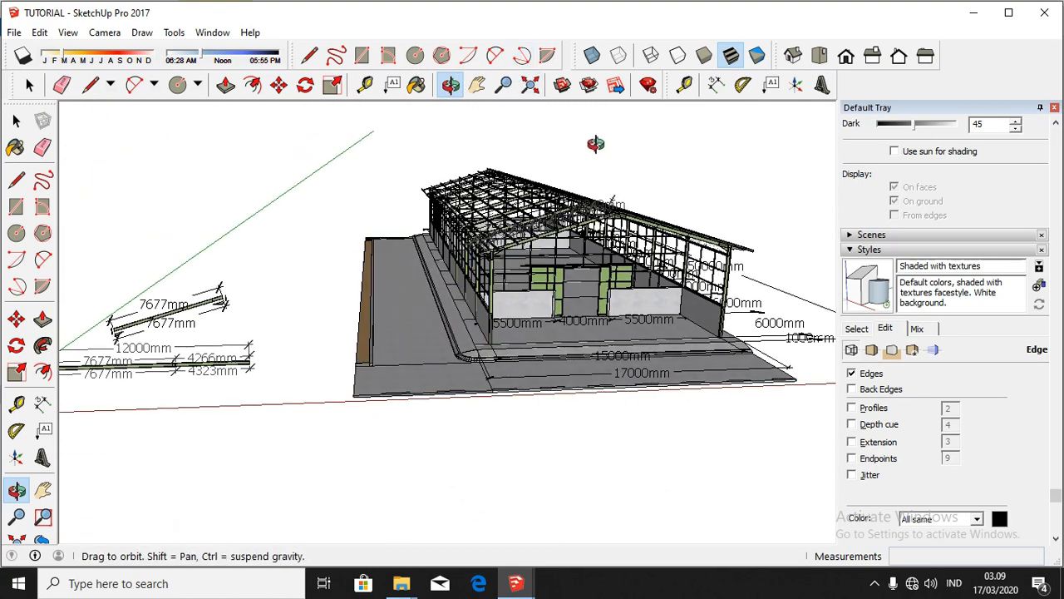
pyautogui.scroll(4, 545, 203)
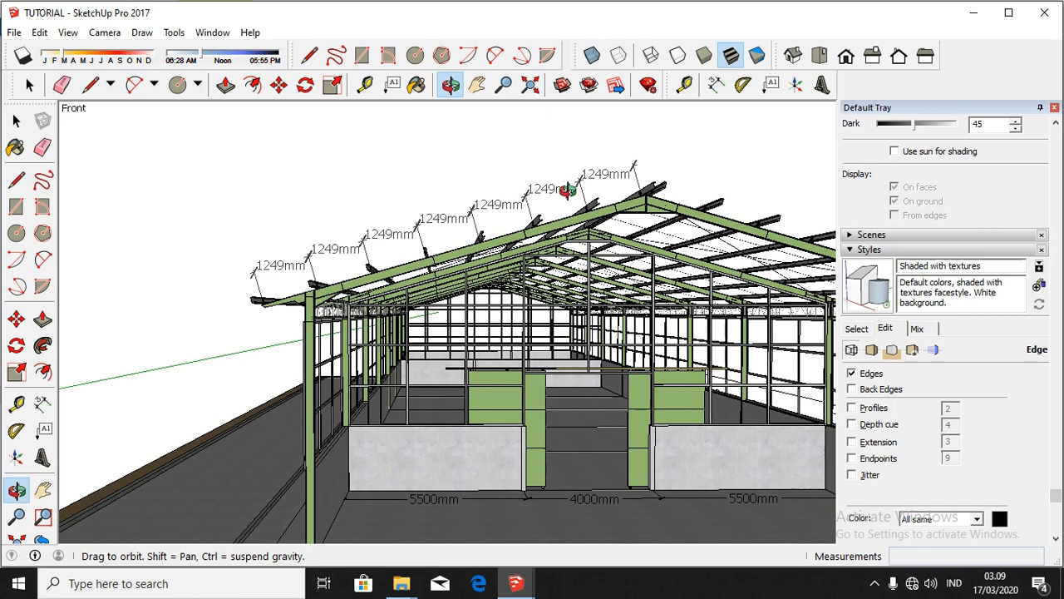
pyautogui.moveTo(555, 229); pyautogui.dragTo(647, 191)
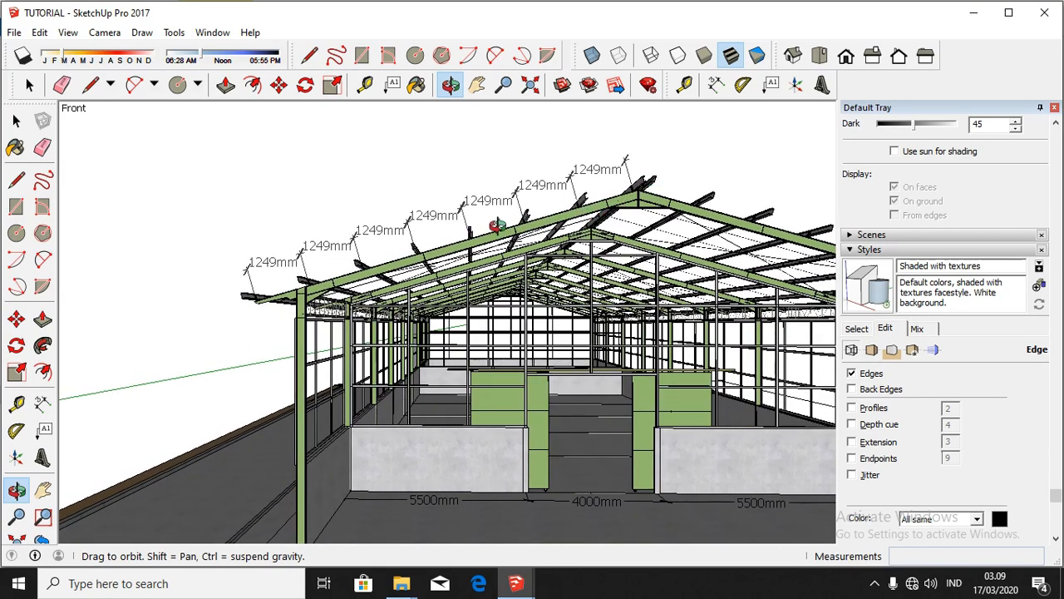
pyautogui.moveTo(447, 248); pyautogui.dragTo(694, 191)
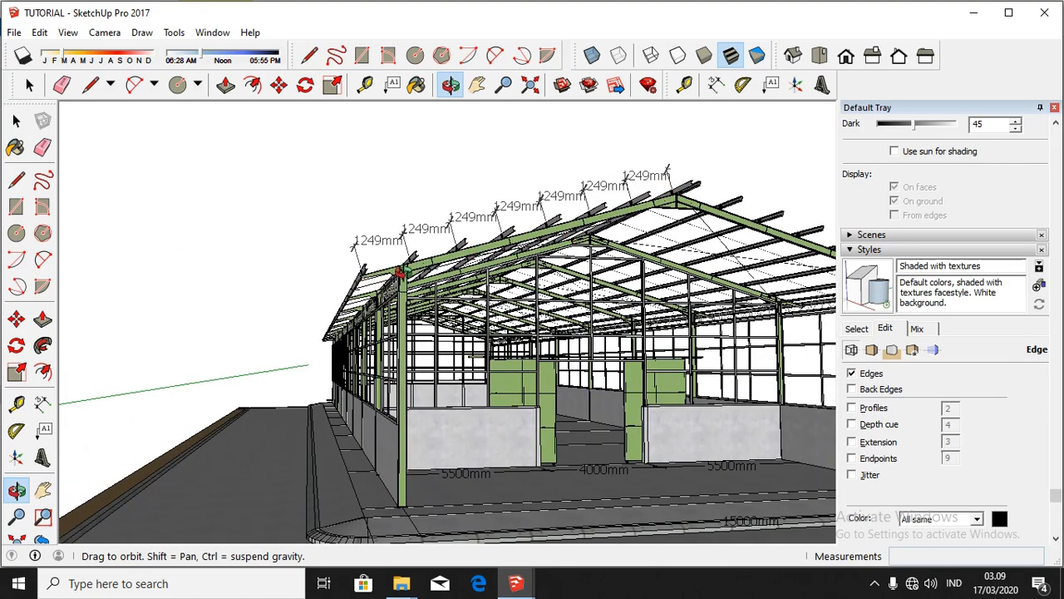
pyautogui.moveTo(432, 264); pyautogui.dragTo(407, 273)
pyautogui.moveTo(474, 239); pyautogui.dragTo(751, 424)
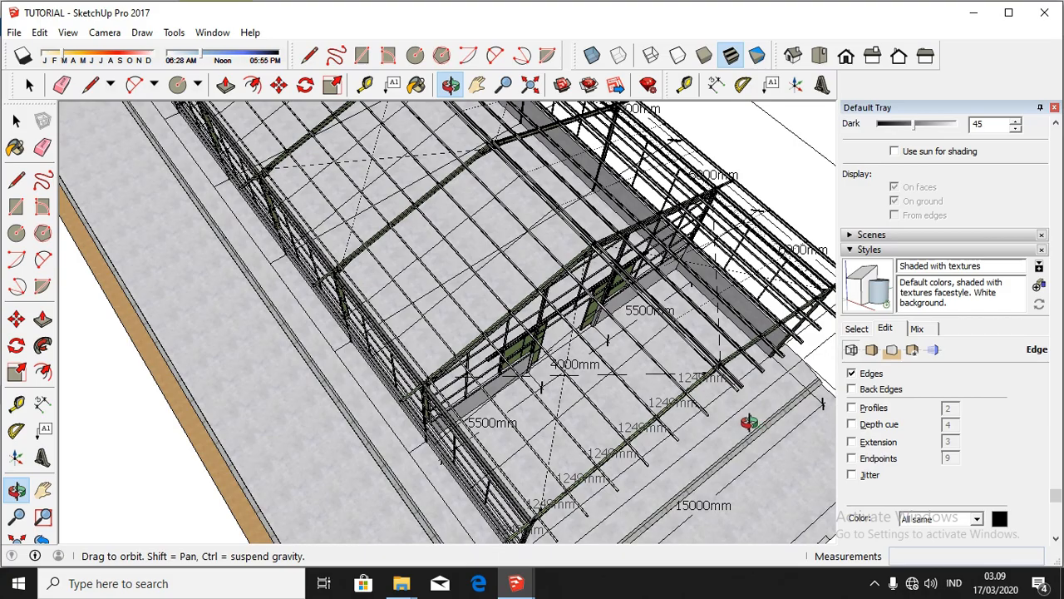
pyautogui.moveTo(610, 291); pyautogui.dragTo(501, 275)
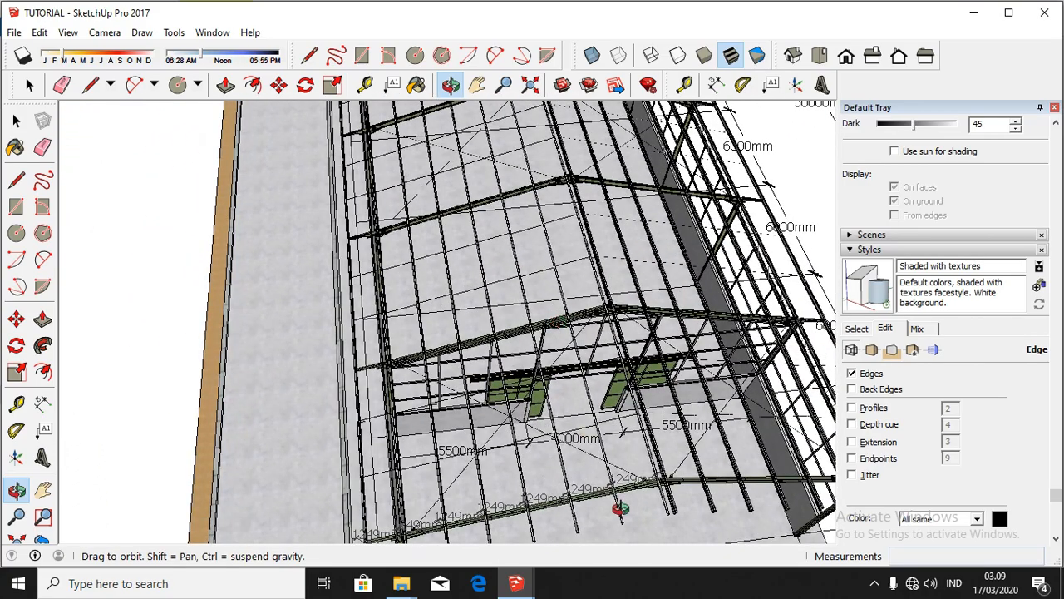
# Step: Inspect the bracing rod's connection plate on the front rafter near the ridge and follow the rod across the bay
pyautogui.scroll(5, 619, 509)
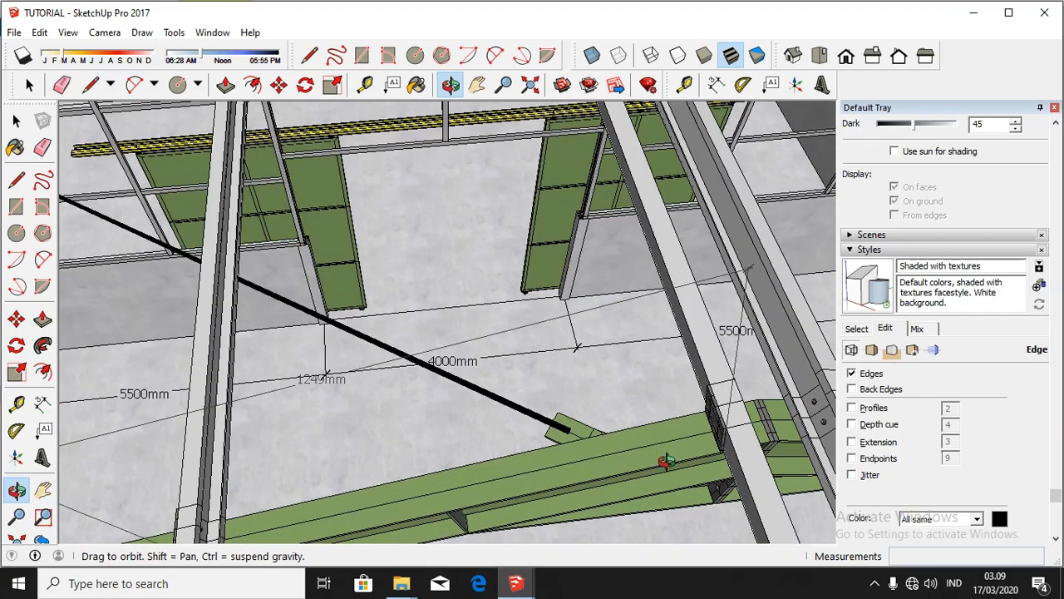
pyautogui.moveTo(666, 460); pyautogui.dragTo(849, 248)
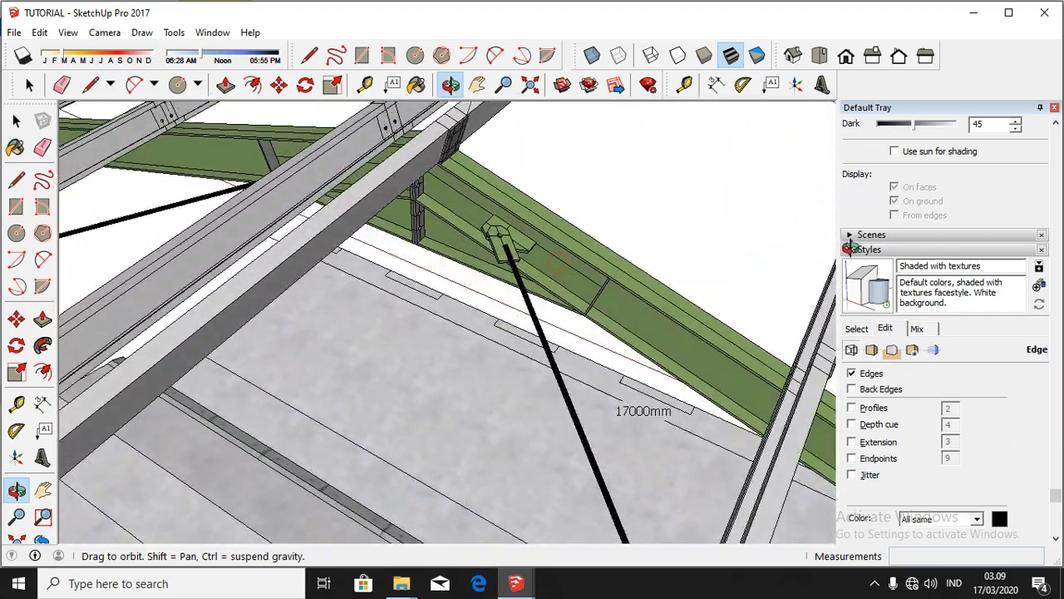
pyautogui.moveTo(482, 166); pyautogui.dragTo(715, 185)
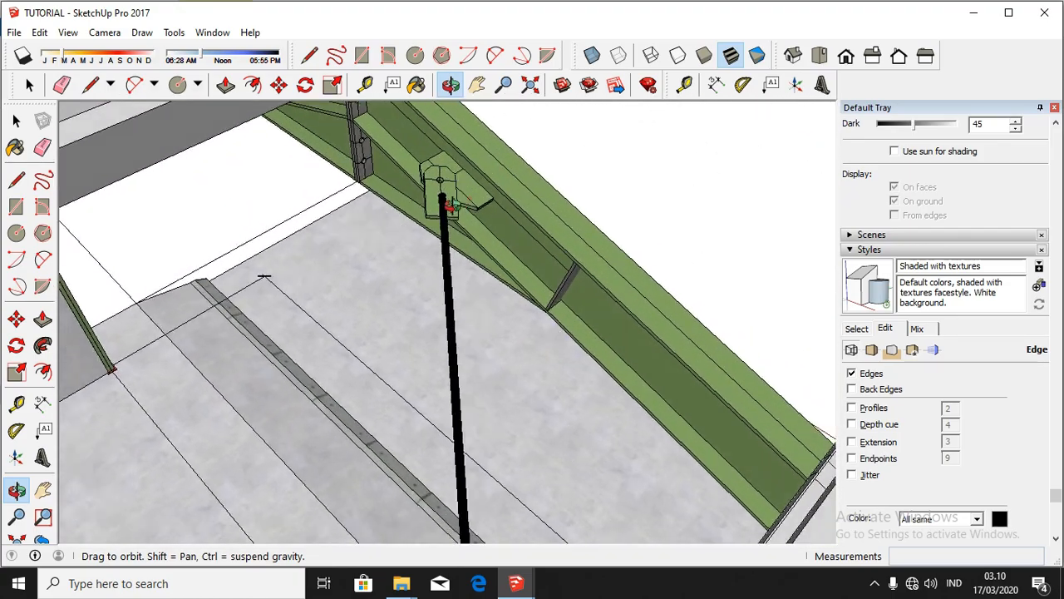
pyautogui.moveTo(715, 185); pyautogui.dragTo(752, 189)
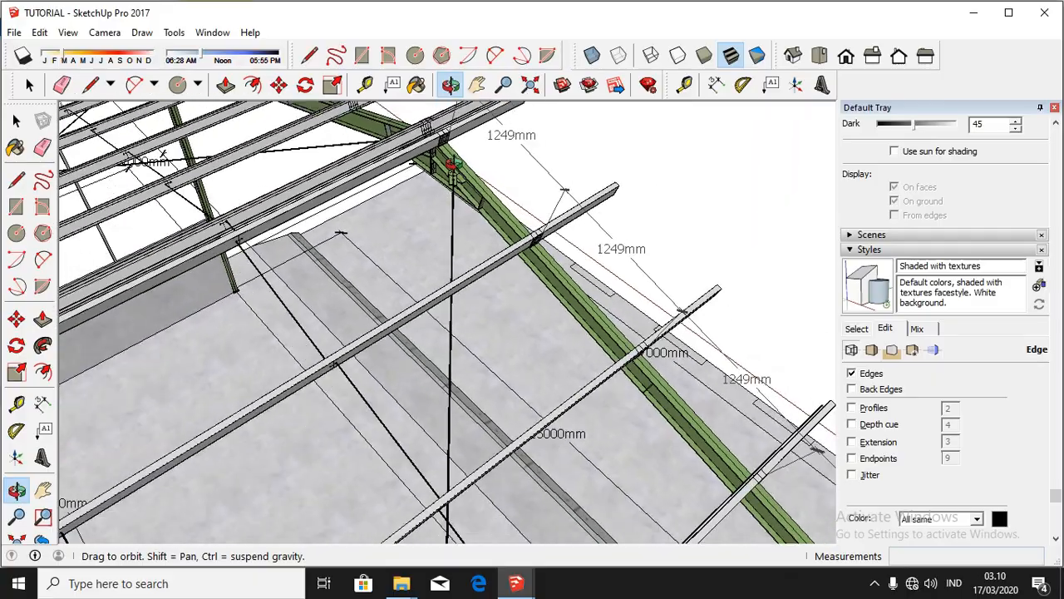
pyautogui.scroll(5, 420, 399)
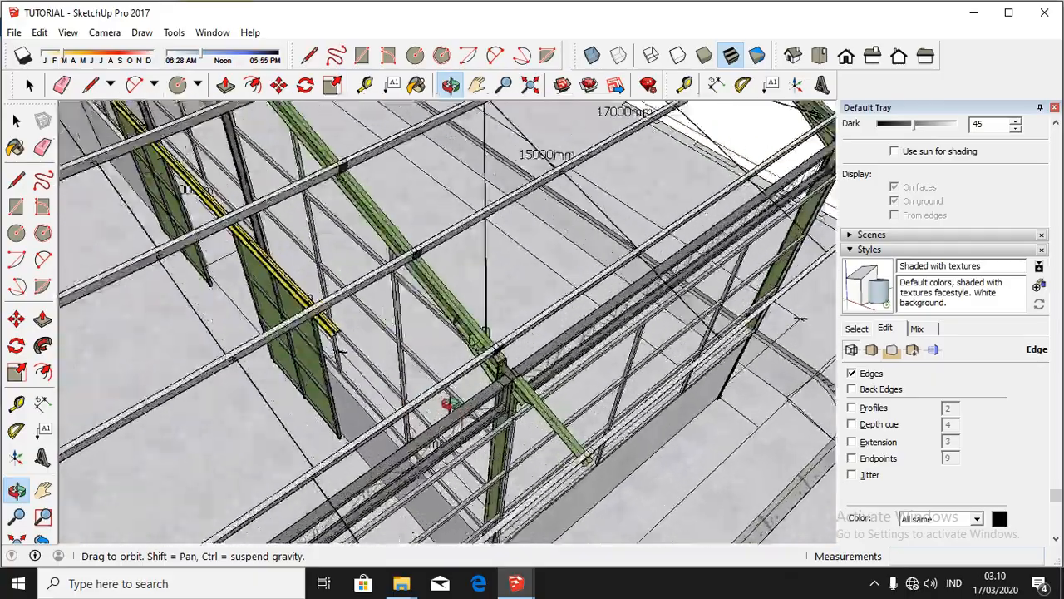
# Step: Review the layout of the roof frames, purlins and bracing along the warehouse's bays from above
pyautogui.moveTo(418, 390); pyautogui.dragTo(474, 404)
pyautogui.scroll(-8, 582, 406)
pyautogui.scroll(-3, 565, 282)
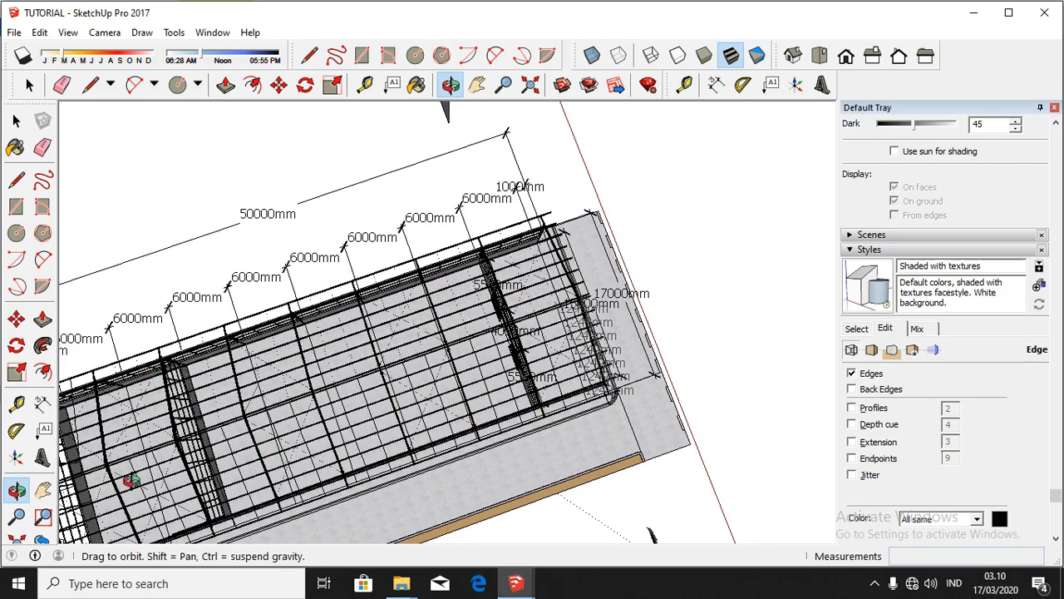
pyautogui.moveTo(130, 478); pyautogui.dragTo(504, 378)
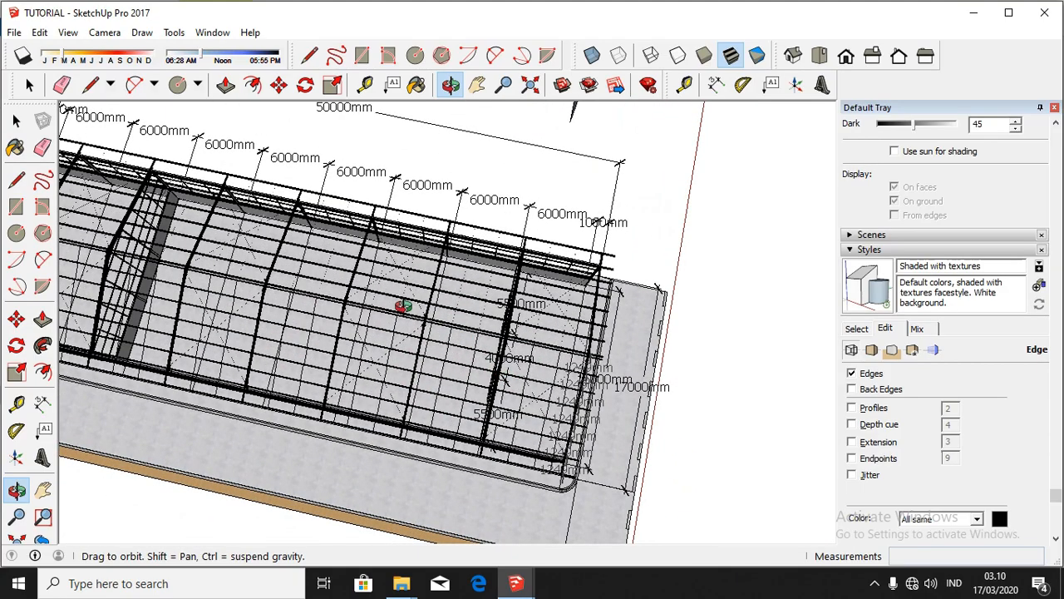
pyautogui.moveTo(443, 280); pyautogui.dragTo(818, 236)
pyautogui.moveTo(531, 302); pyautogui.dragTo(305, 269)
pyautogui.scroll(10, 305, 268)
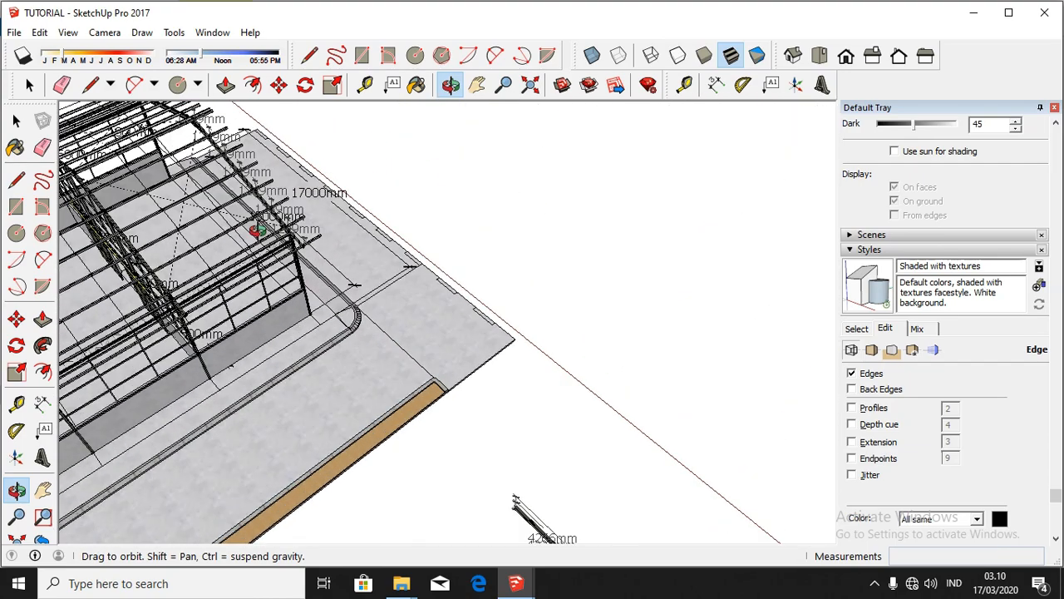
# Step: Examine the separate frame beside the warehouse where the lattice beam's lower chord meets the bracket on the column
pyautogui.moveTo(434, 209); pyautogui.dragTo(301, 294)
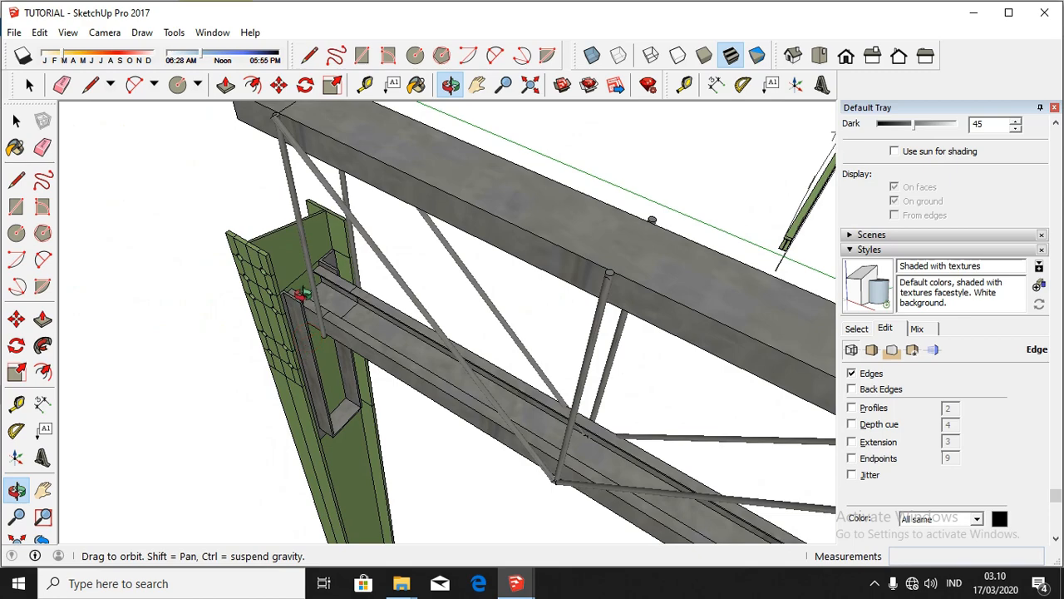
pyautogui.scroll(4, 291, 301)
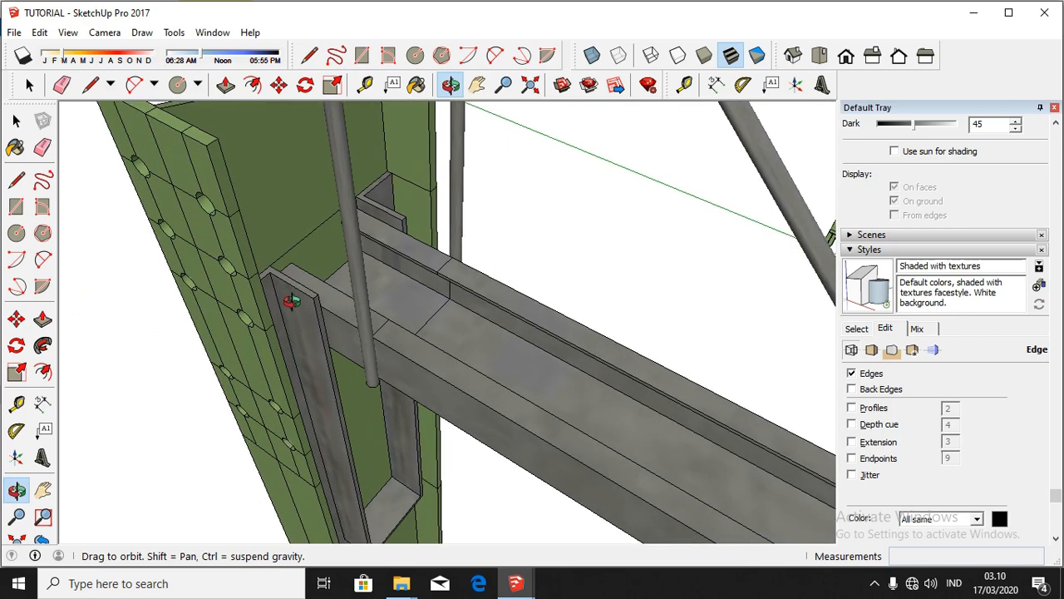
pyautogui.scroll(-2, 284, 280)
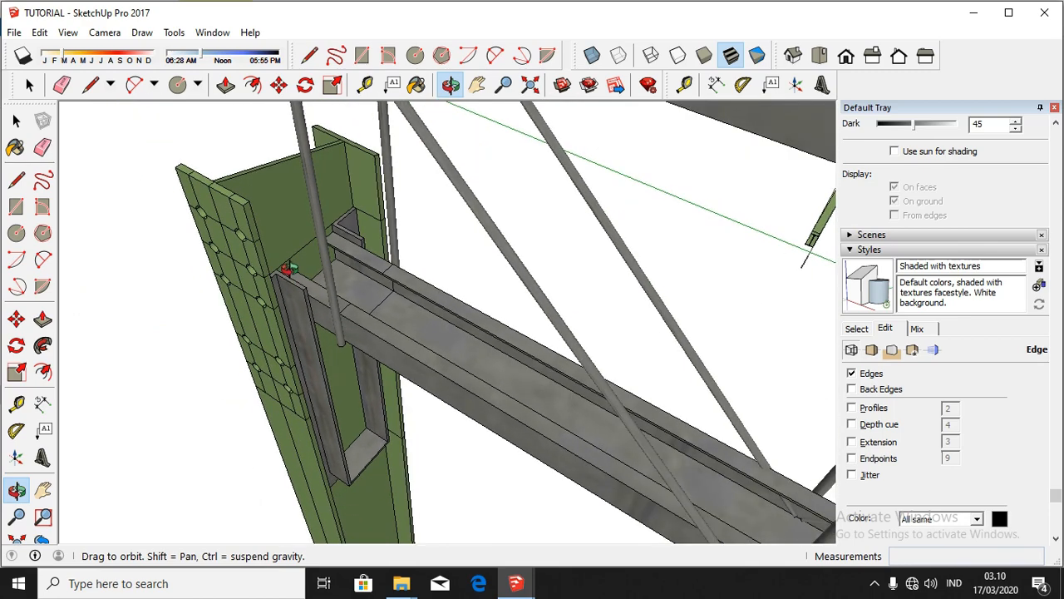
pyautogui.moveTo(312, 287); pyautogui.dragTo(314, 244)
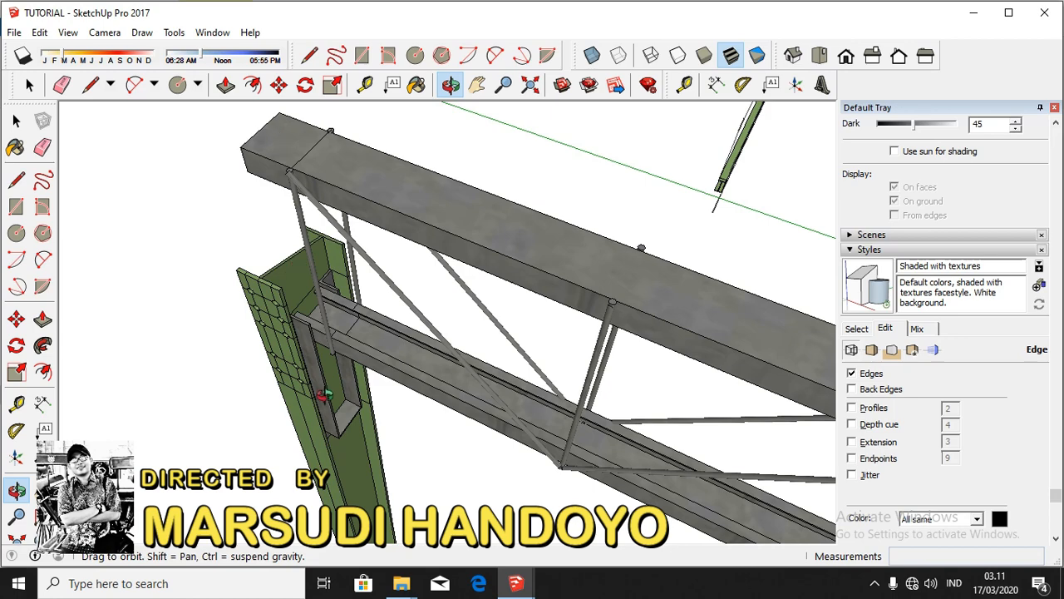
pyautogui.scroll(-10, 328, 358)
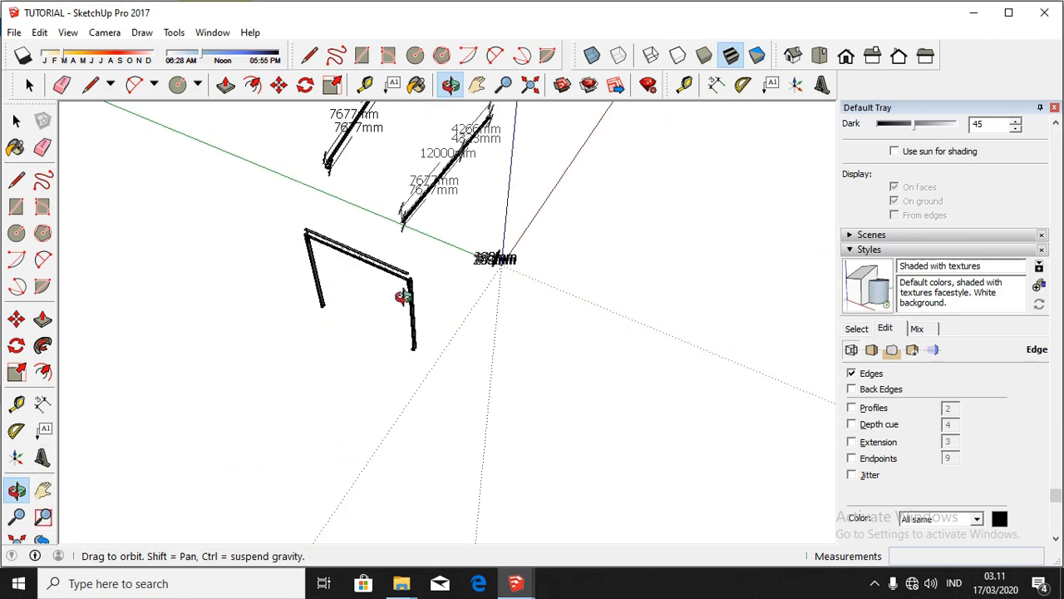
pyautogui.scroll(-2, 372, 333)
pyautogui.scroll(8, 356, 291)
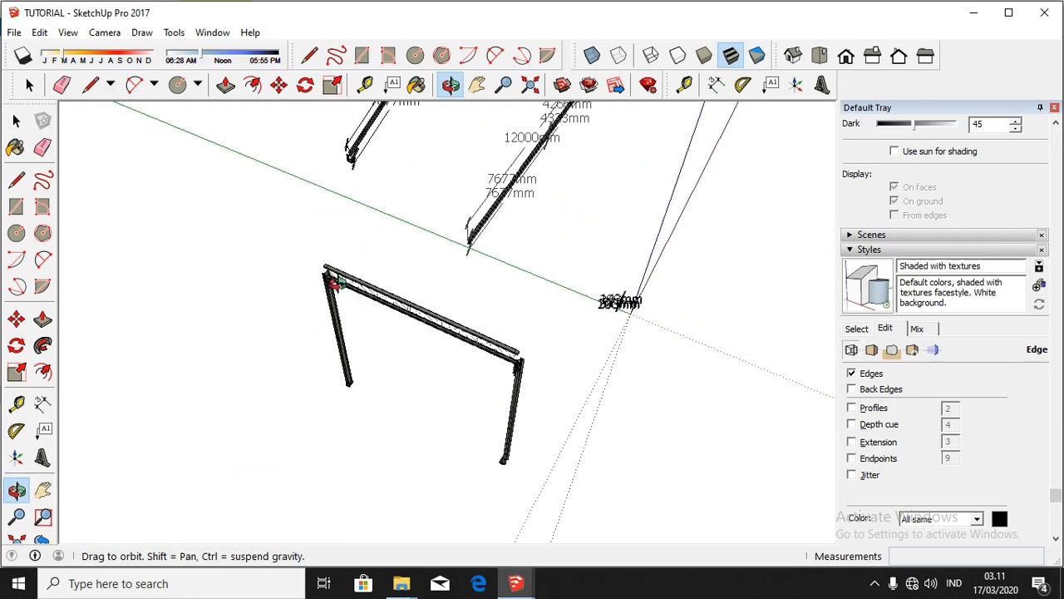
pyautogui.scroll(6, 321, 275)
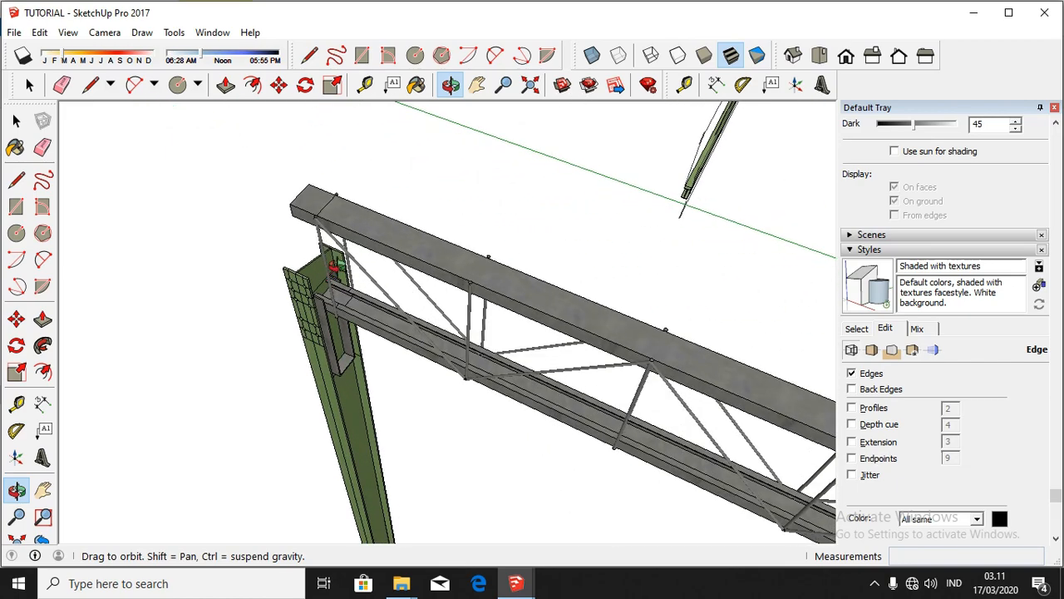
# Step: Inspect the separate frame's lattice beam along its length and its bracket connection to the column at the opposite end
pyautogui.moveTo(332, 264); pyautogui.dragTo(266, 299)
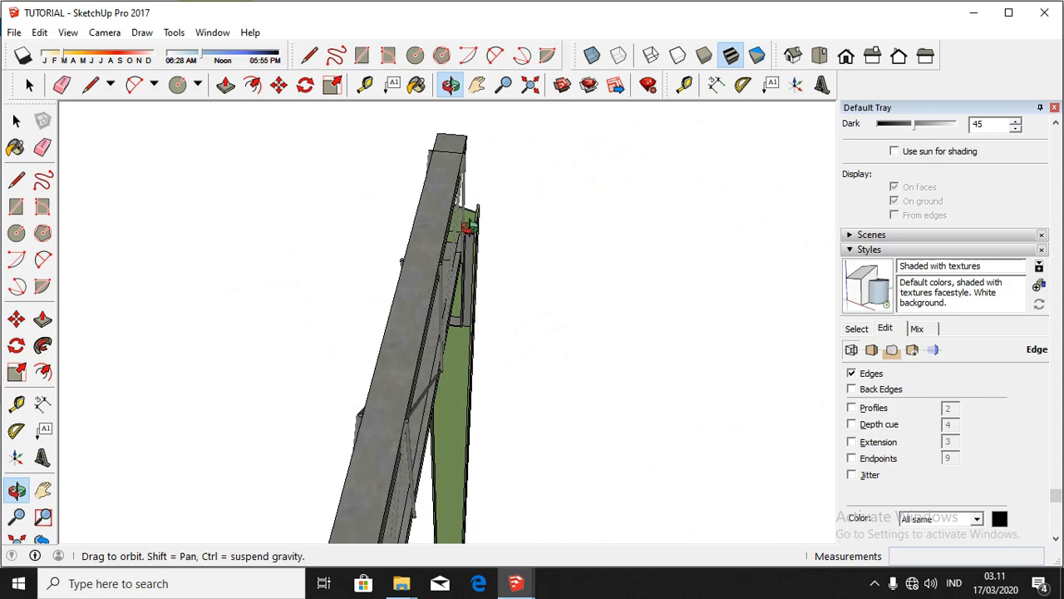
pyautogui.moveTo(468, 226); pyautogui.dragTo(530, 199)
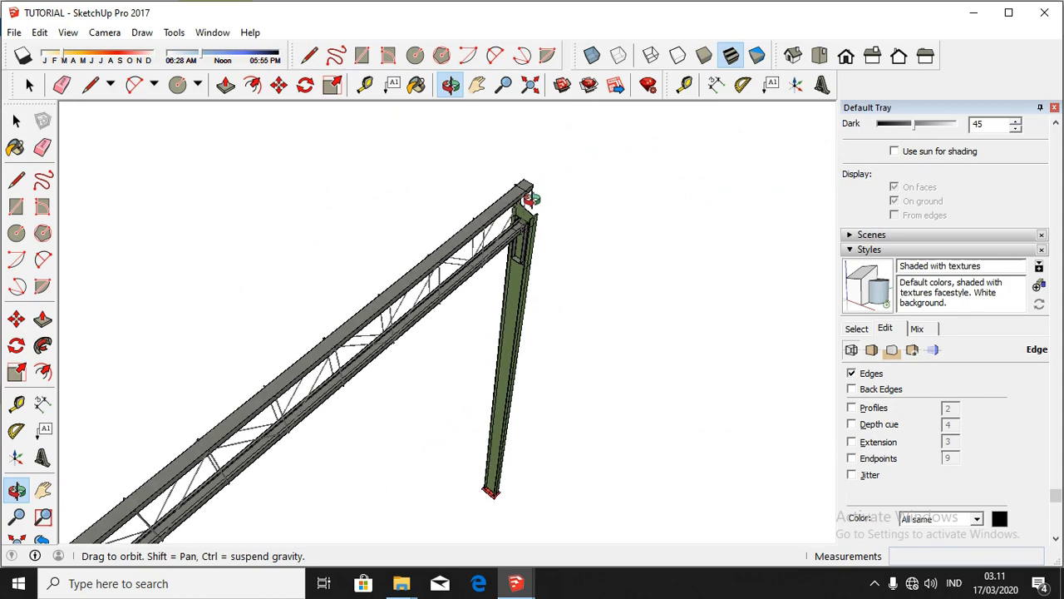
pyautogui.scroll(4, 522, 216)
pyautogui.scroll(-5, 540, 188)
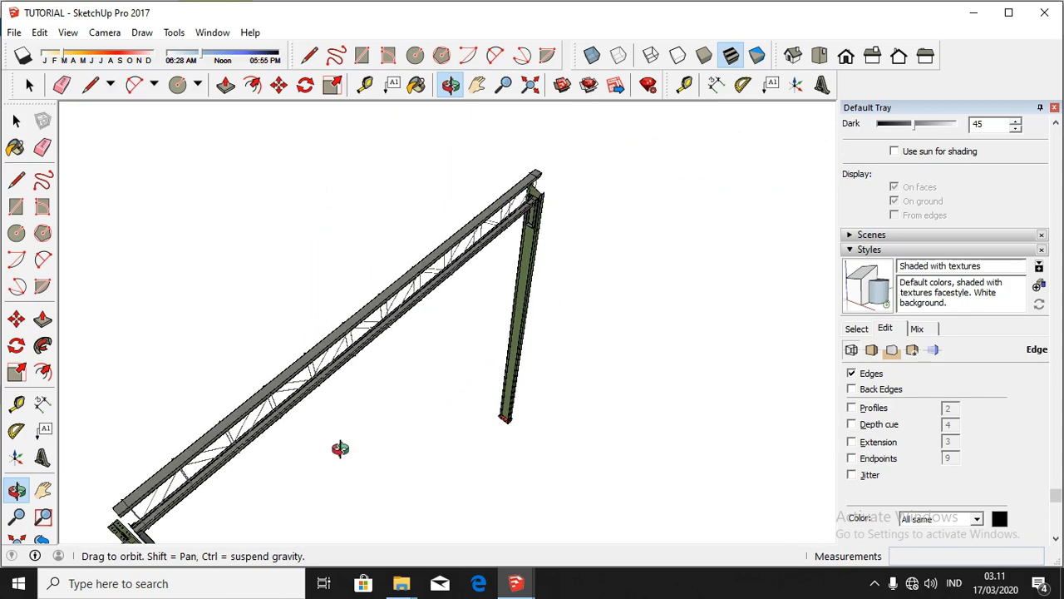
pyautogui.moveTo(202, 440); pyautogui.dragTo(200, 481)
pyautogui.scroll(8, 200, 480)
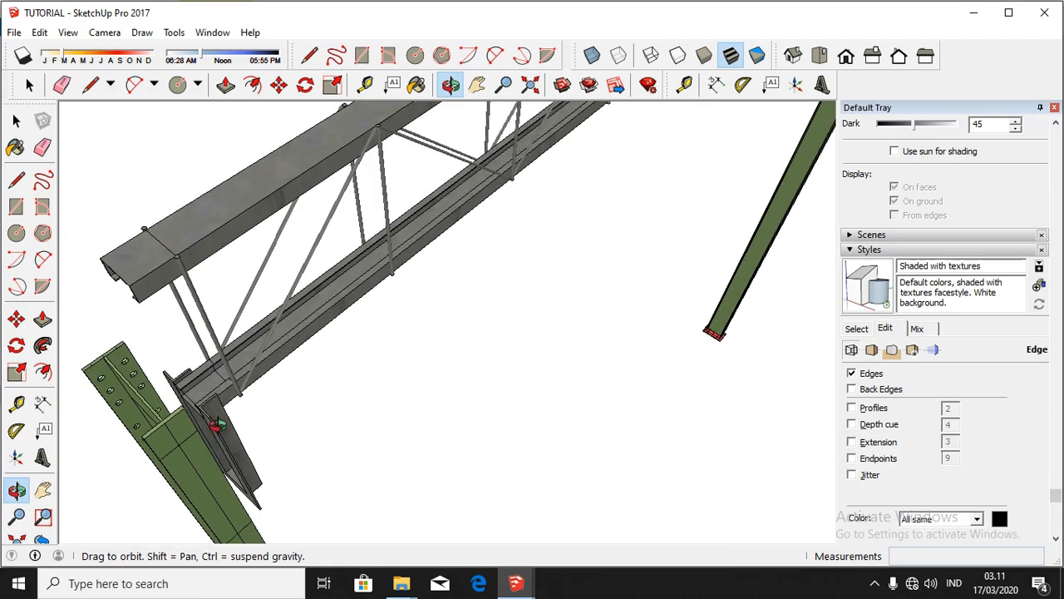
pyautogui.scroll(3, 278, 285)
pyautogui.moveTo(280, 283); pyautogui.dragTo(244, 308)
pyautogui.moveTo(264, 314); pyautogui.dragTo(379, 146)
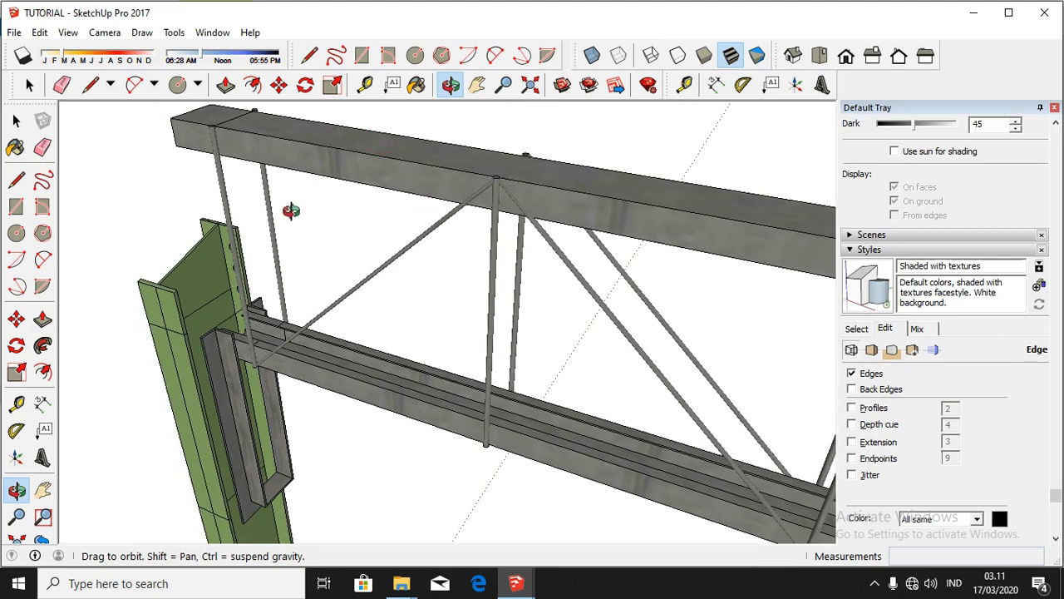
# Step: Inspect the separate frame's lattice beam and its bracket connection at the column head, ending with an overview of the whole frame
pyautogui.scroll(5, 208, 374)
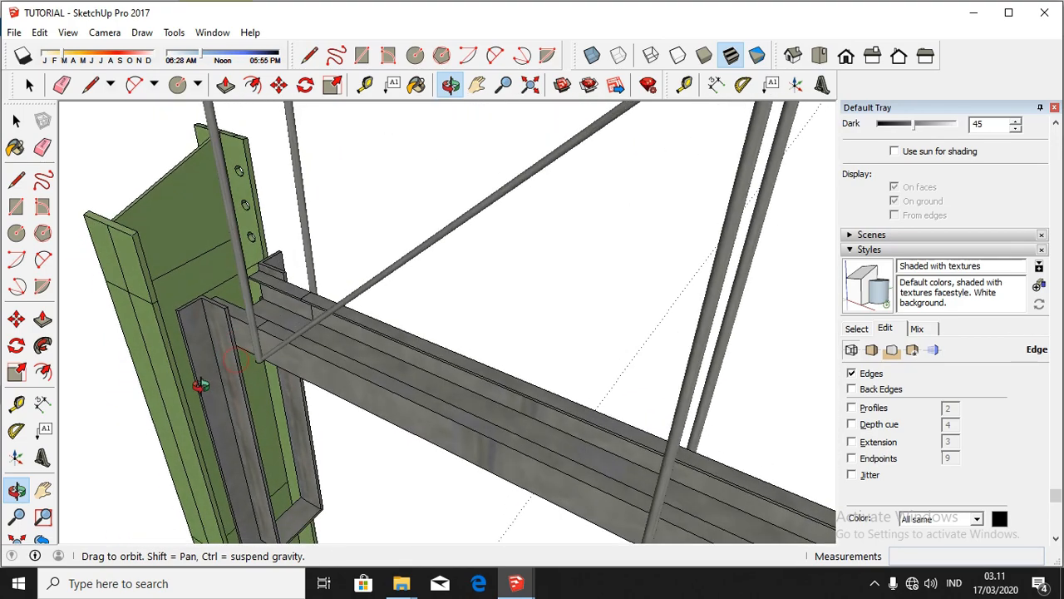
pyautogui.scroll(-5, 418, 304)
pyautogui.scroll(-10, 410, 168)
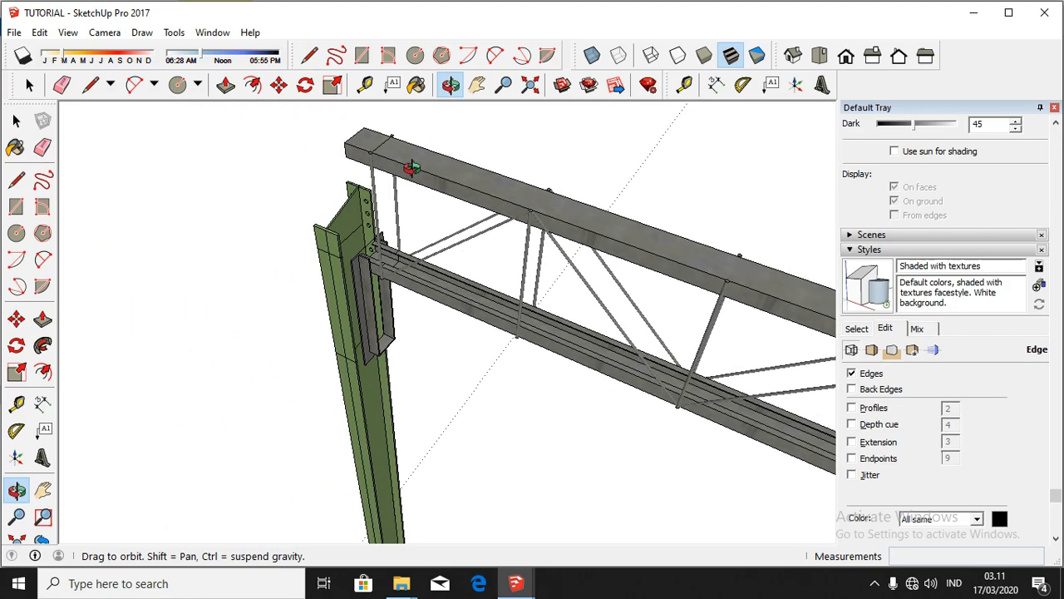
pyautogui.scroll(-6, 411, 169)
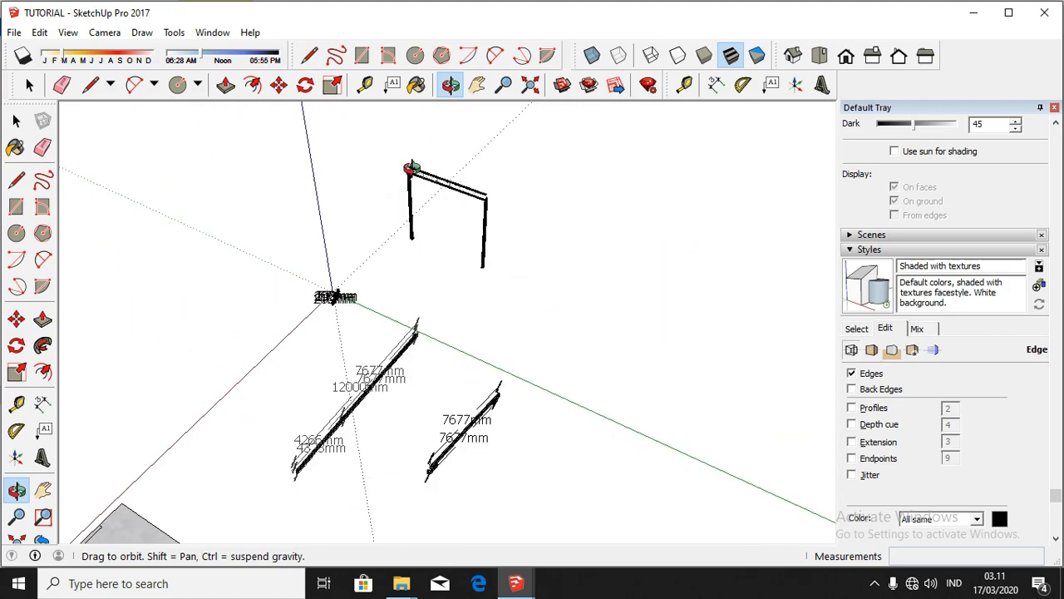
# Step: Return to the warehouse and examine the purlins and bracing rods along the eave and the front bays
pyautogui.scroll(4, 248, 424)
pyautogui.moveTo(248, 424); pyautogui.dragTo(678, 371)
pyautogui.scroll(-10, 424, 305)
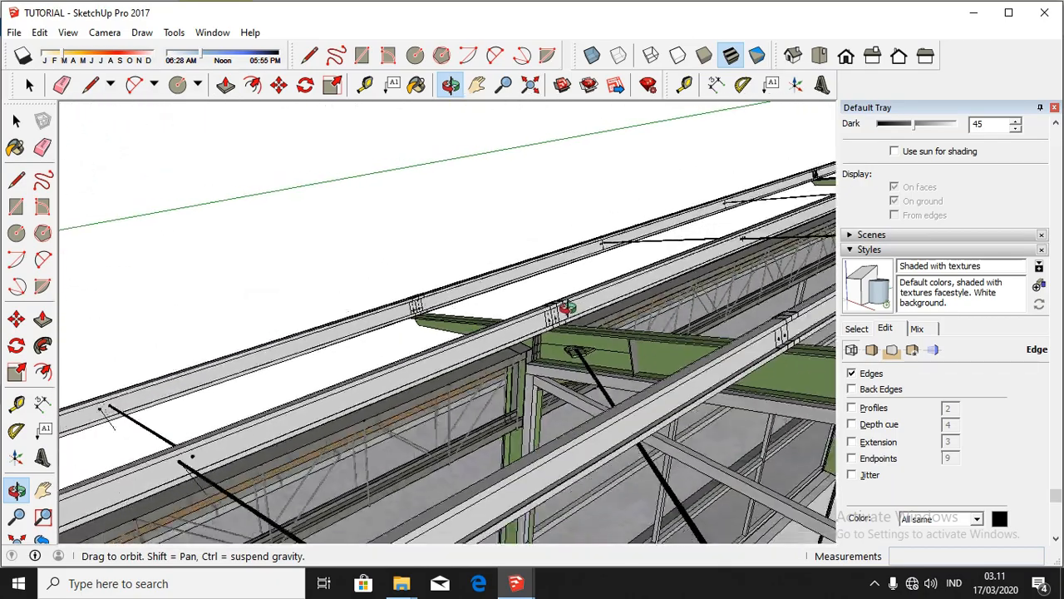
pyautogui.moveTo(521, 347); pyautogui.dragTo(473, 338)
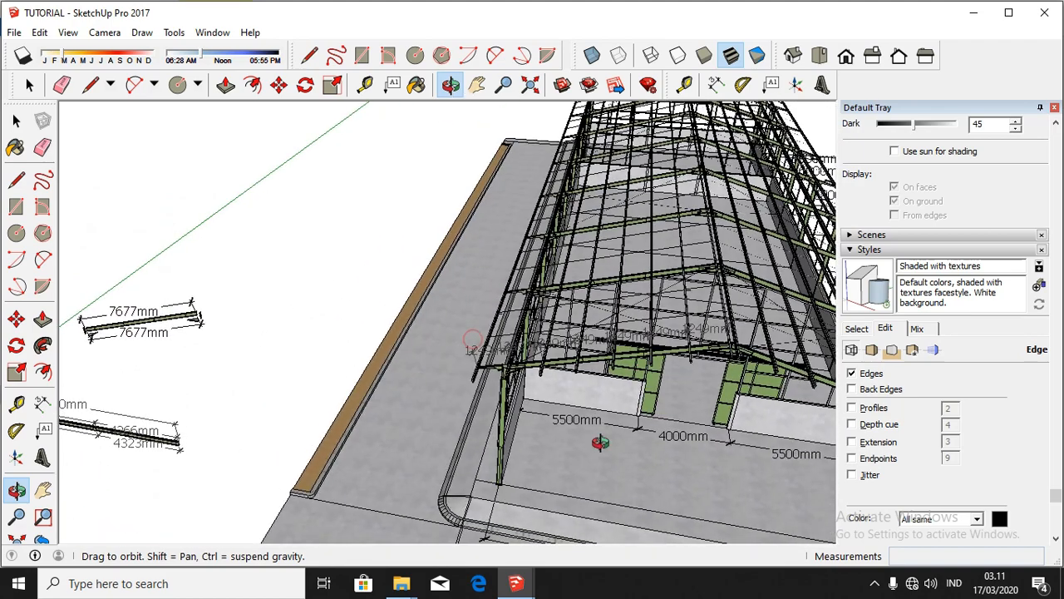
# Step: Switch to the REVISI folder in File Explorer and open drawing sheet 1 in Photos
pyautogui.moveTo(410, 586)
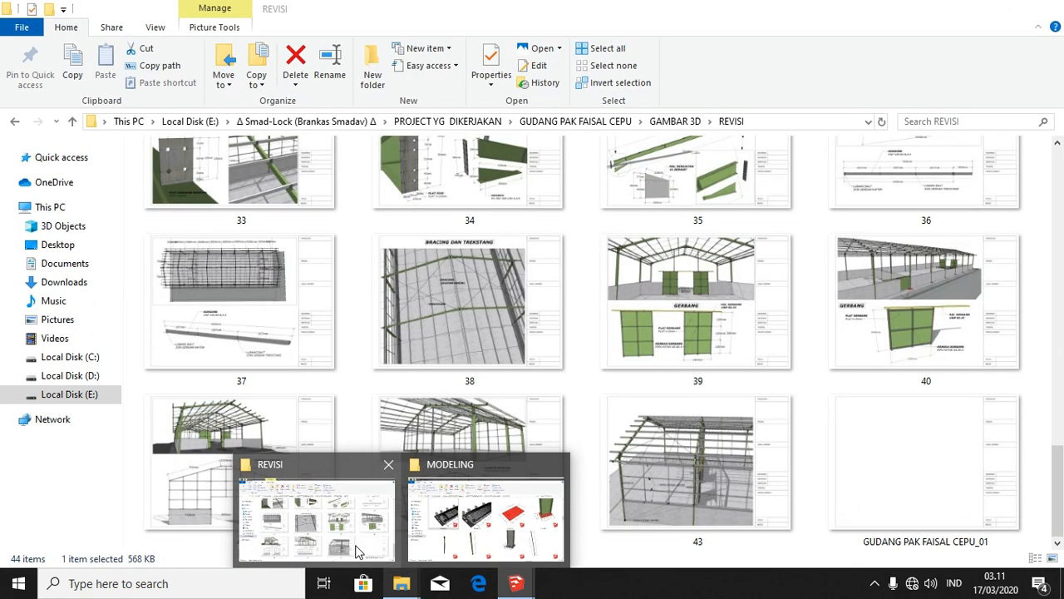
pyautogui.click(355, 541)
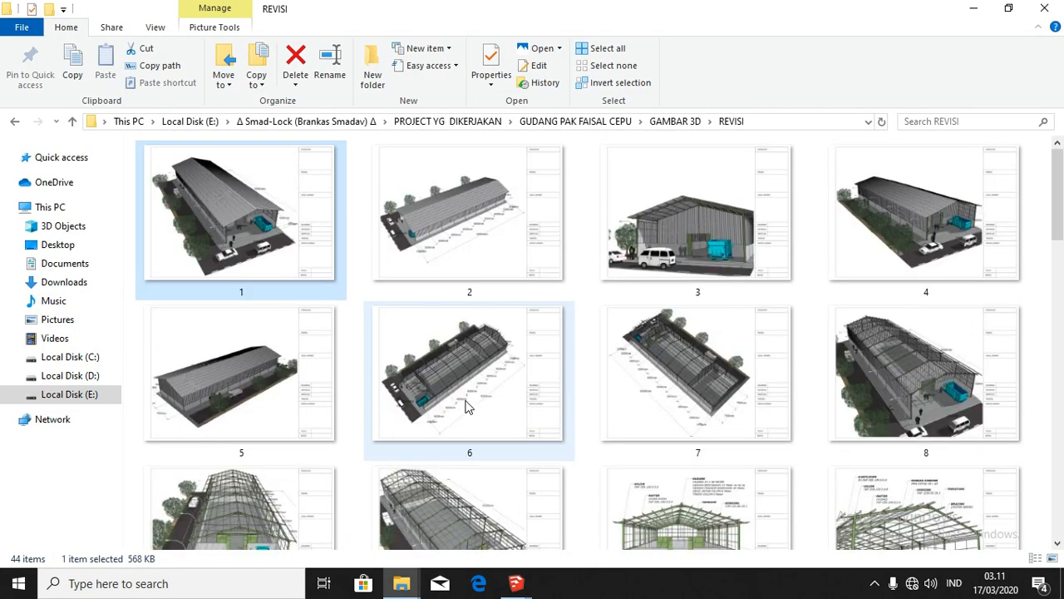
pyautogui.doubleClick(282, 266)
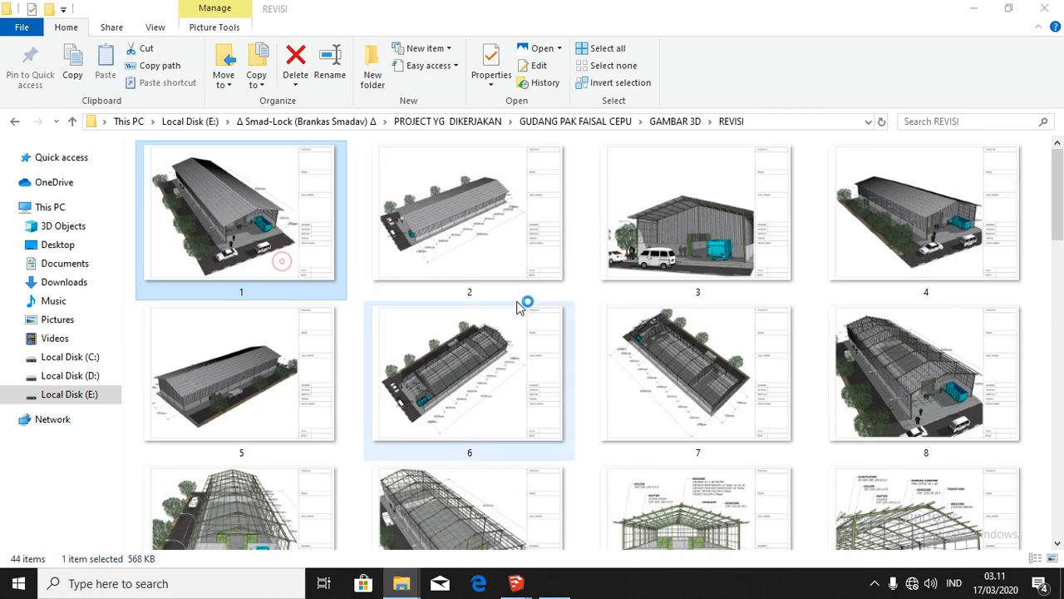
# Step: Review the warehouse's exterior and steel frame perspective sheets from 2 through 9
pyautogui.press('Right')
pyautogui.press('Right')
pyautogui.press('Right')
pyautogui.press('Right')
pyautogui.press('Right')
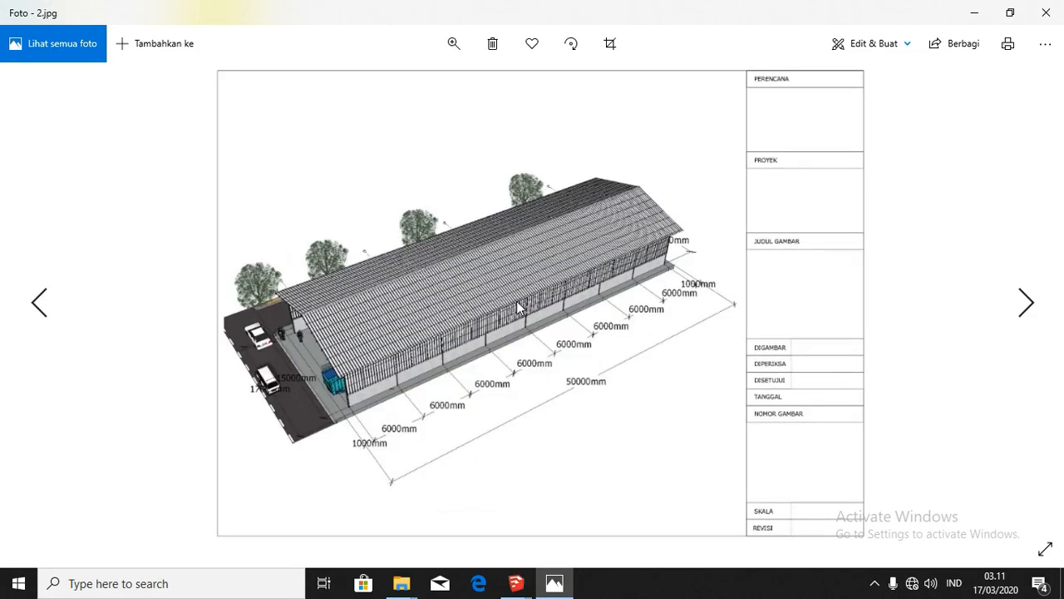
pyautogui.press('Right')
pyautogui.press('Right')
pyautogui.press('Right')
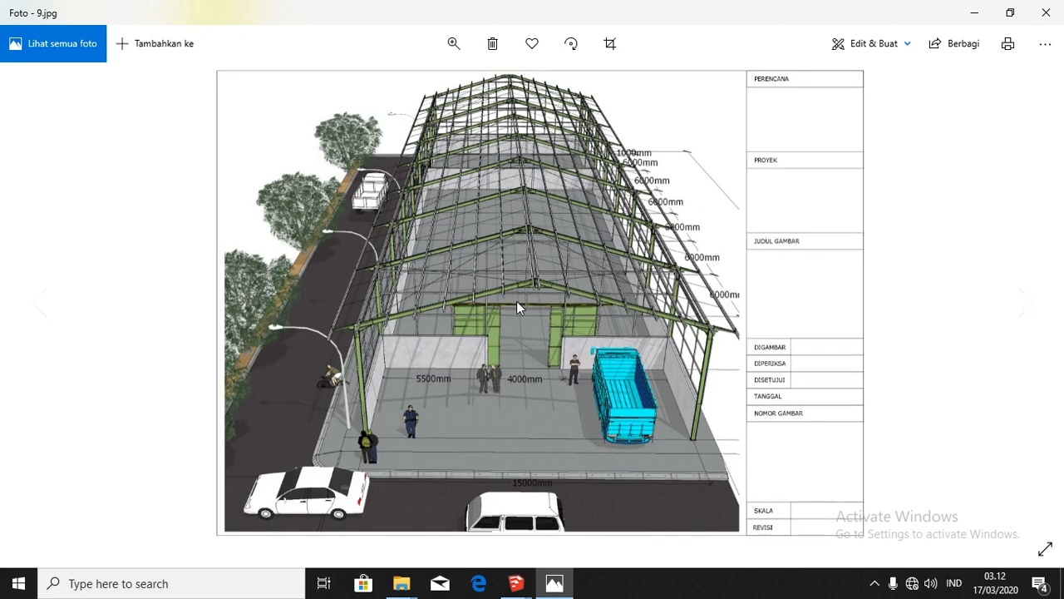
# Step: Read the annotated structure sheets from 11 through 16, covering columns, rafters, purlins, bracing, roofing and wall framing
pyautogui.press('Right')
pyautogui.press('Right')
pyautogui.press('Right')
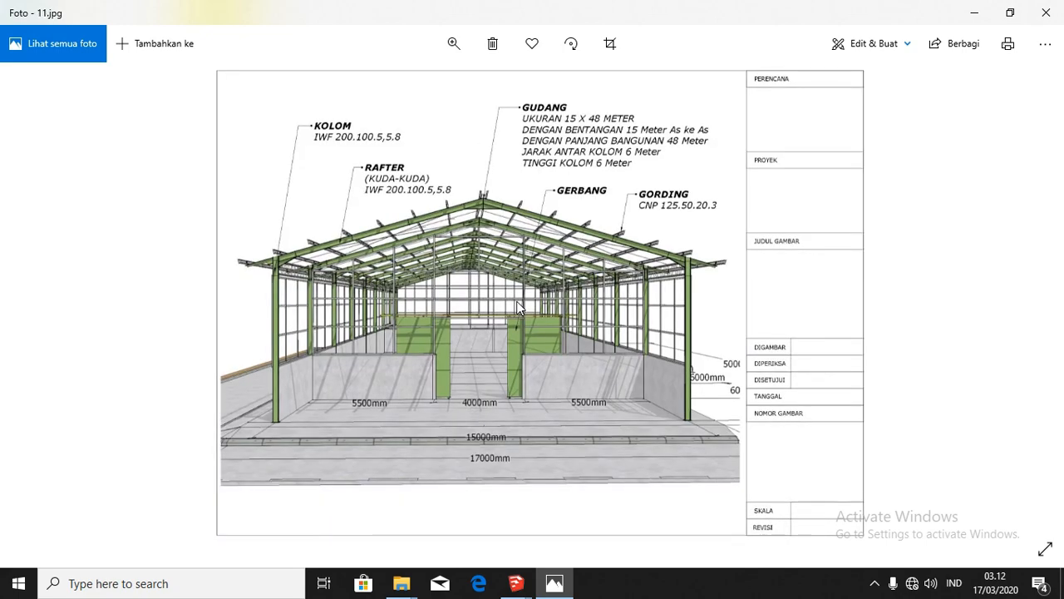
pyautogui.press('Right')
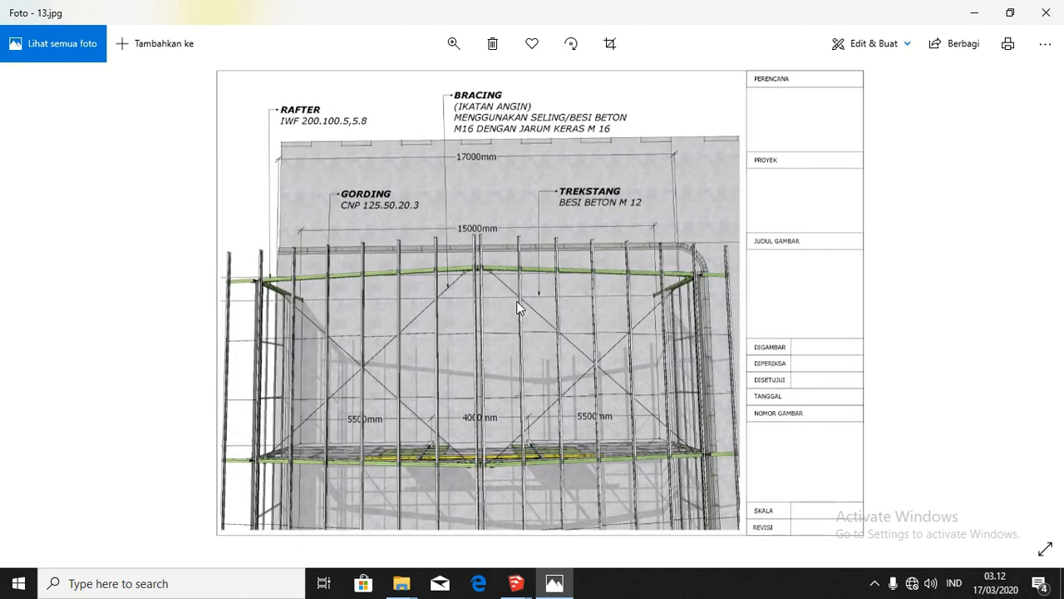
pyautogui.press('Right')
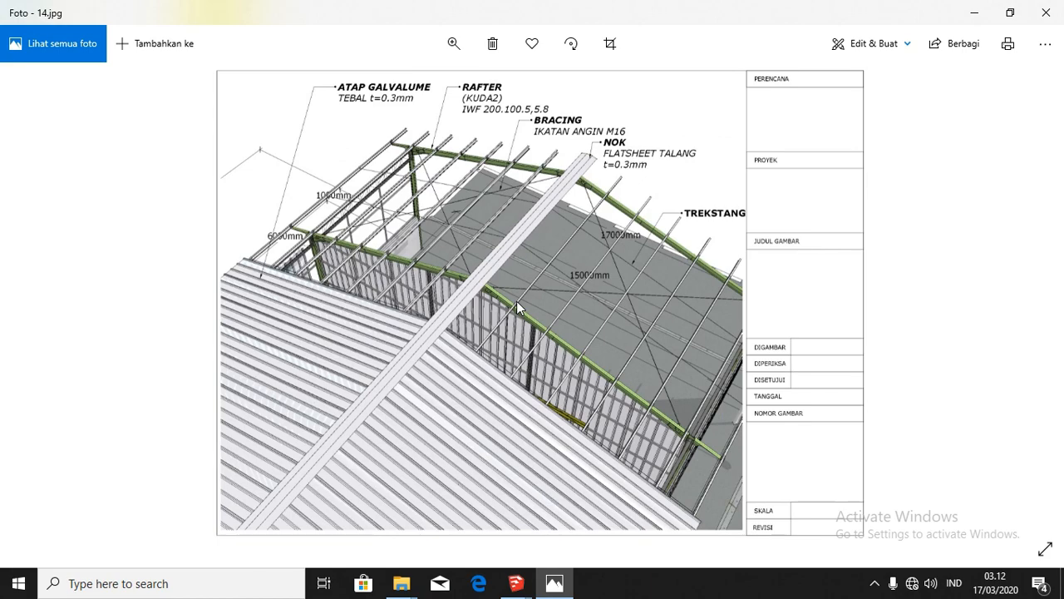
pyautogui.press('Right')
pyautogui.press('Right')
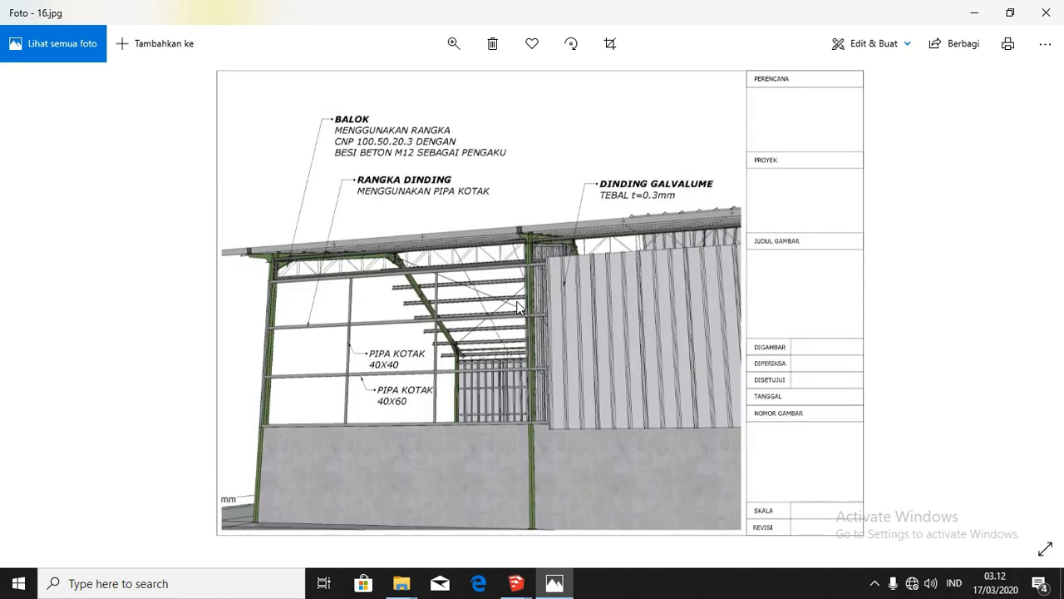
# Step: Go back to sheet 12 and reread the member, bracing, roofing and gate annotations through sheet 15
pyautogui.press('Left')
pyautogui.press('Left')
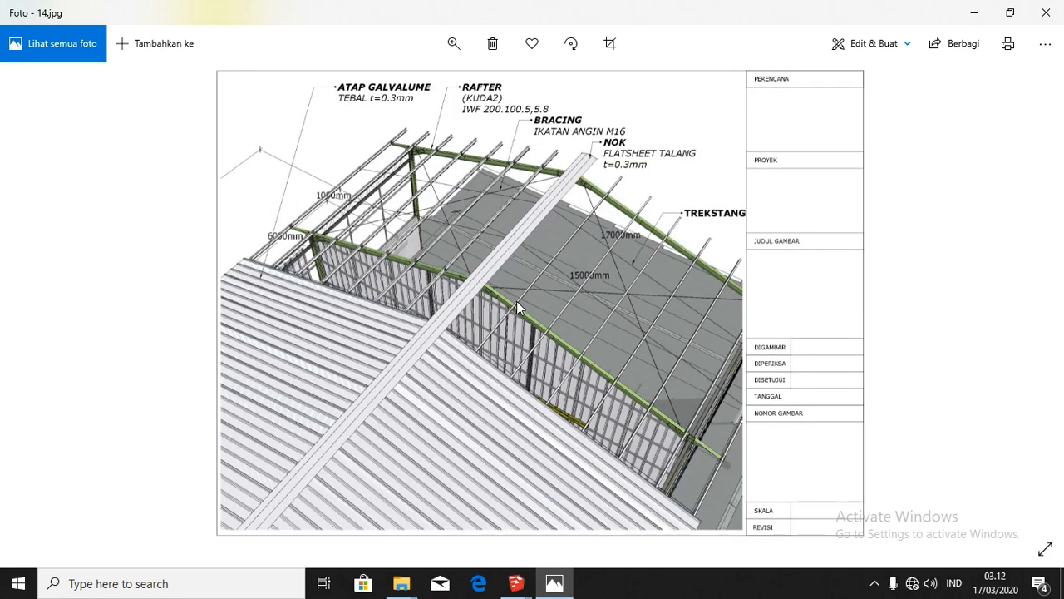
pyautogui.press('Left')
pyautogui.press('Left')
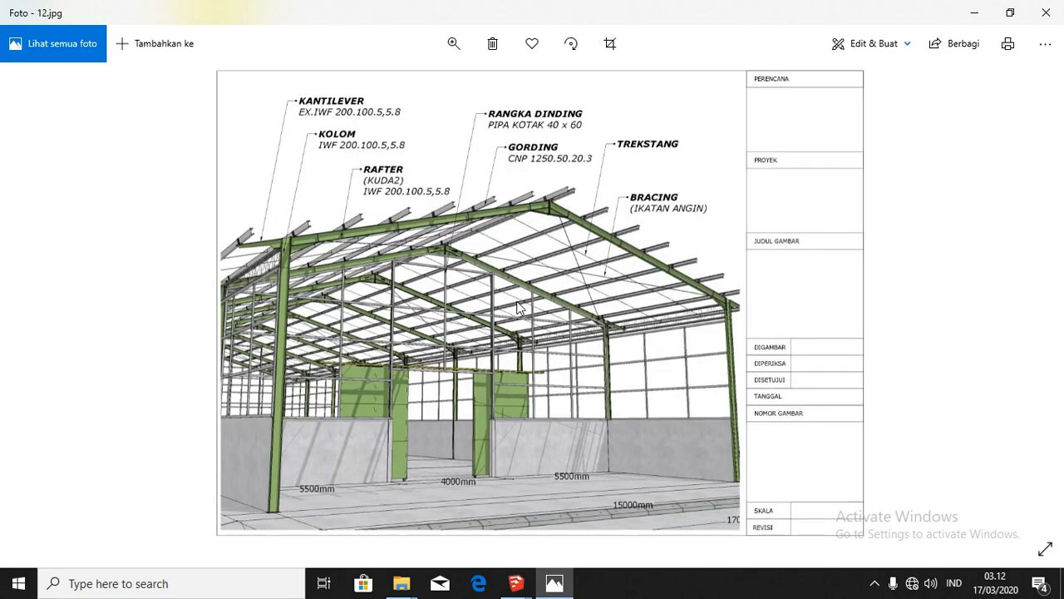
pyautogui.press('Right')
pyautogui.press('Right')
pyautogui.press('Right')
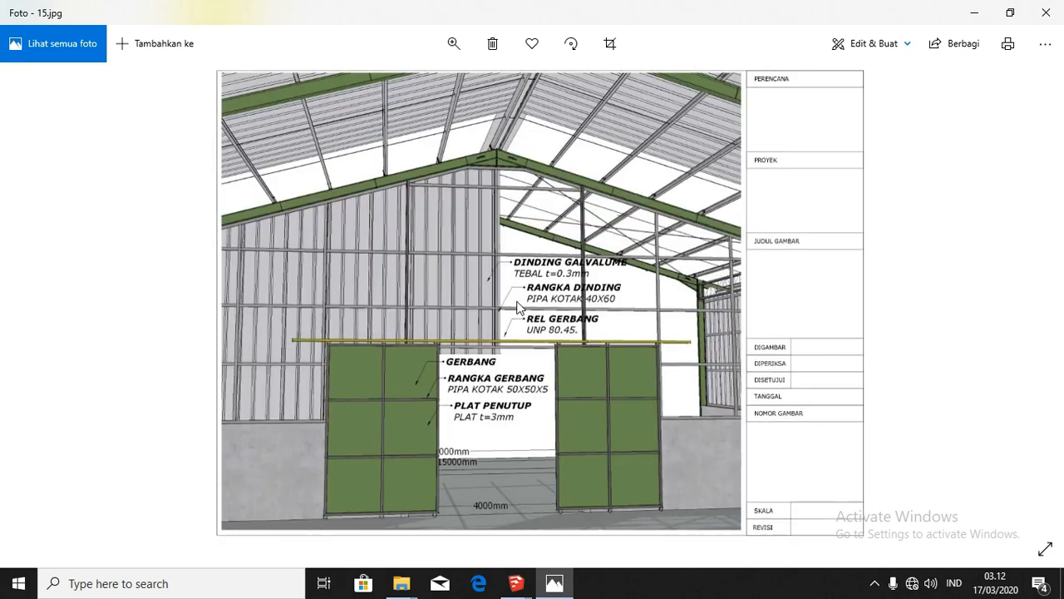
# Step: Review the floor plan, column and base plate sheets from 17 through 21, rechecking the anchor bolt details on sheet 20
pyautogui.press('Right')
pyautogui.press('Right')
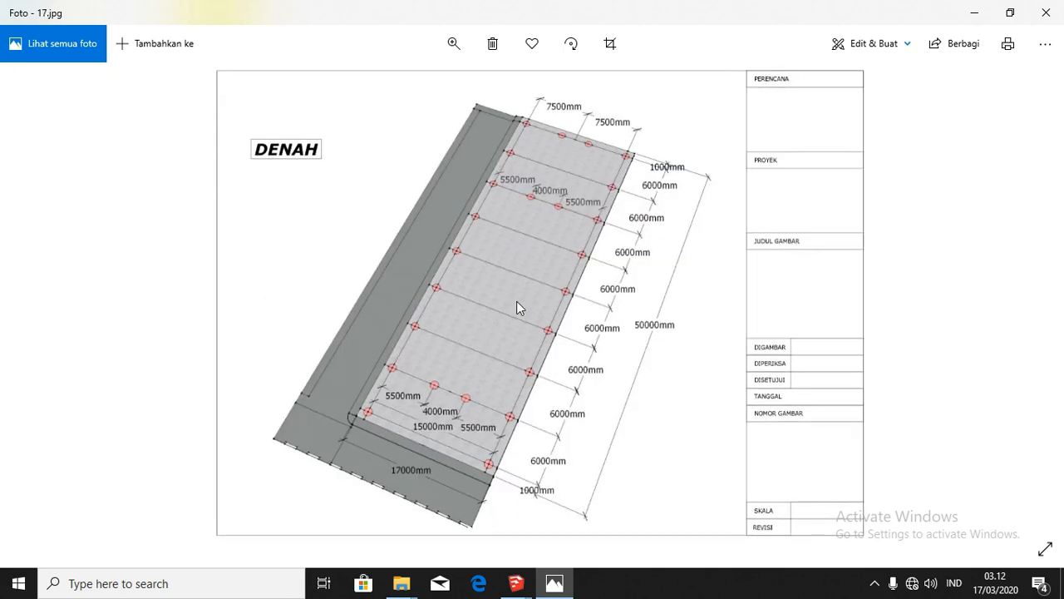
pyautogui.press('Right')
pyautogui.press('Right')
pyautogui.press('Right')
pyautogui.press('Right')
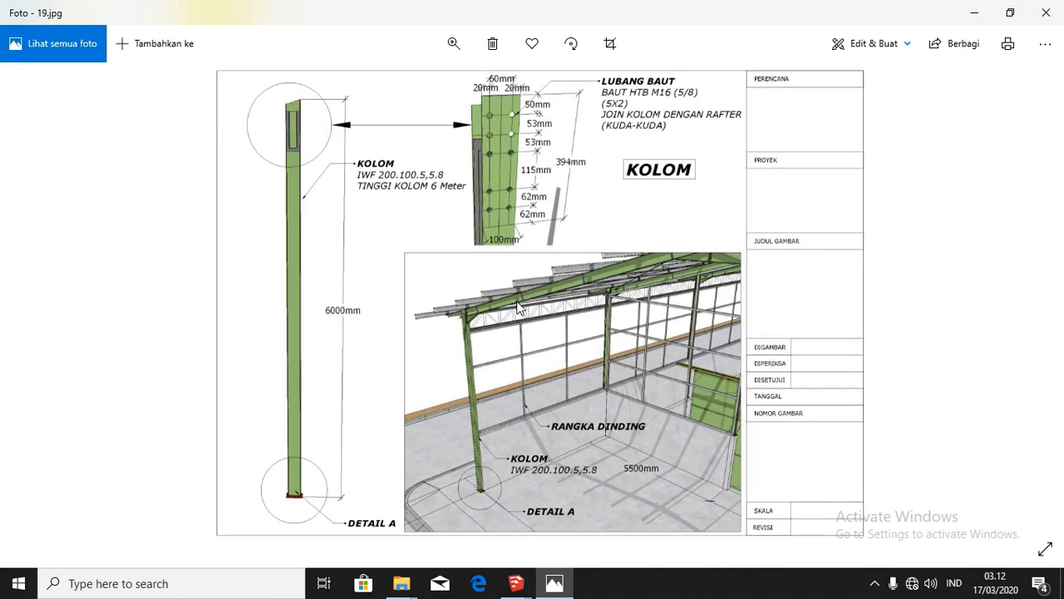
pyautogui.press('Right')
pyautogui.press('Left')
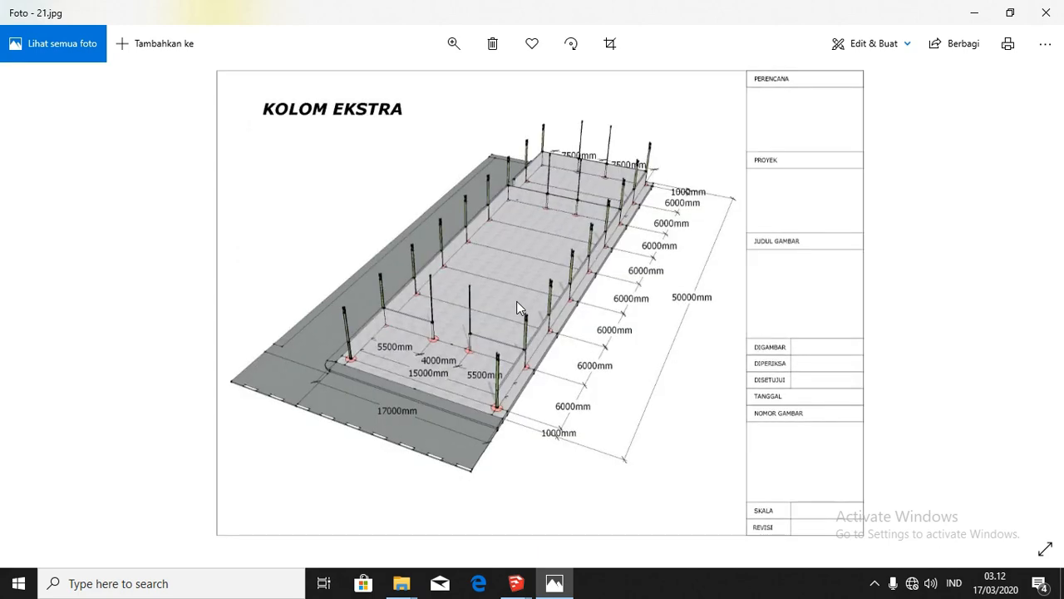
pyautogui.press('Left')
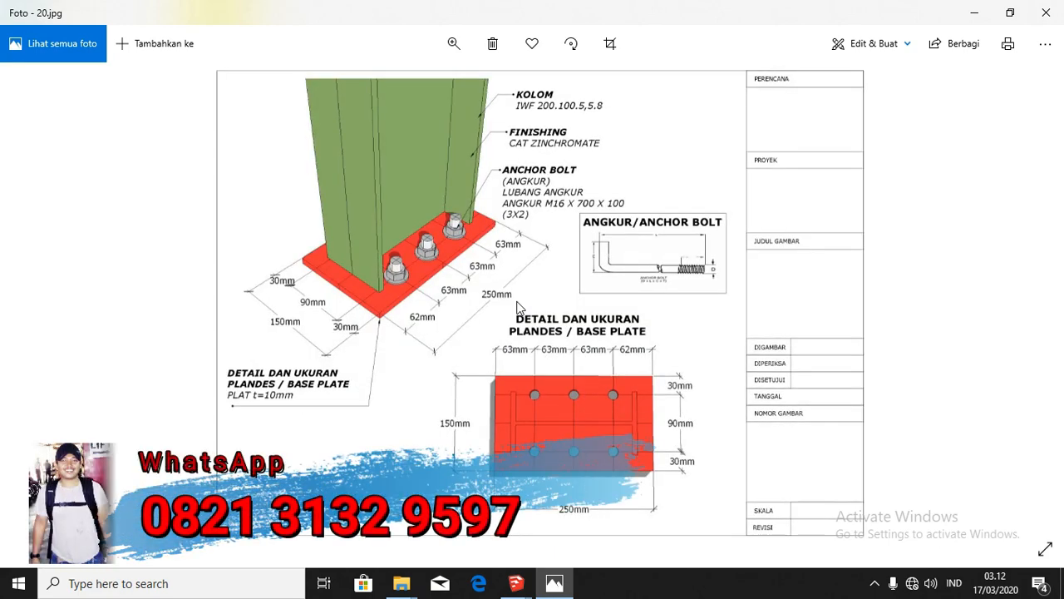
# Step: Examine the extra column and concrete pedestal on sheet 22 and the foundation detail on sheet 24
pyautogui.press('Right')
pyautogui.press('Right')
pyautogui.press('Right')
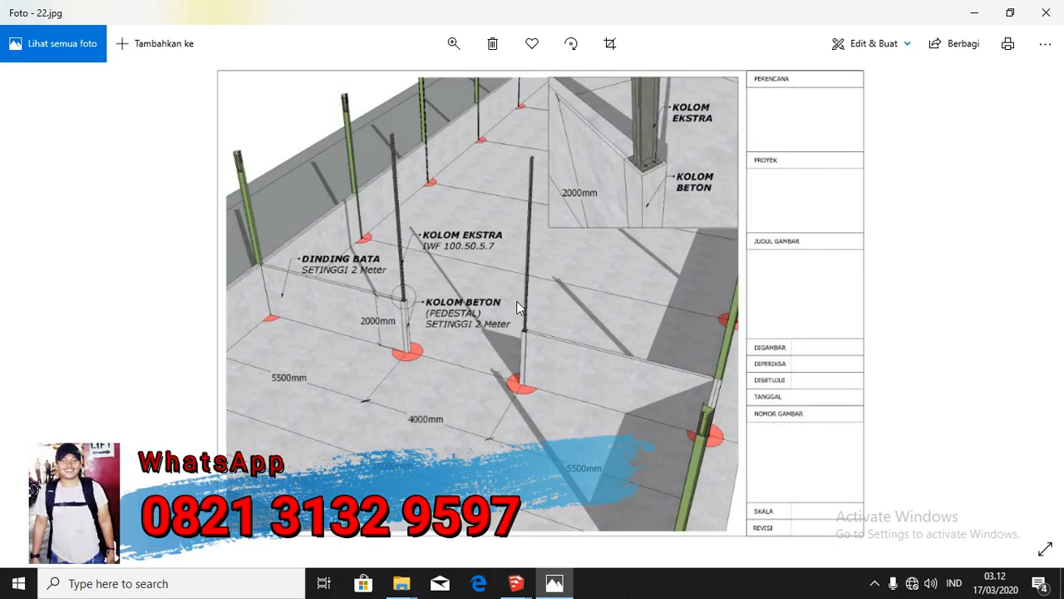
pyautogui.press('Right')
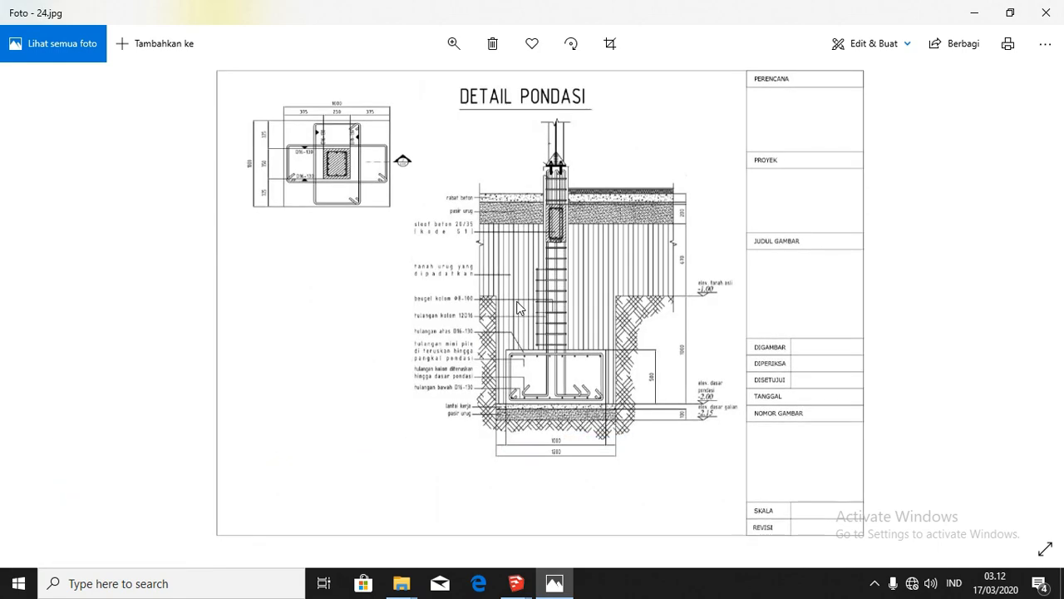
# Step: Review the beam layout, installation and lattice beam detail sheets from 27 through 29
pyautogui.press('Right')
pyautogui.press('Right')
pyautogui.press('Right')
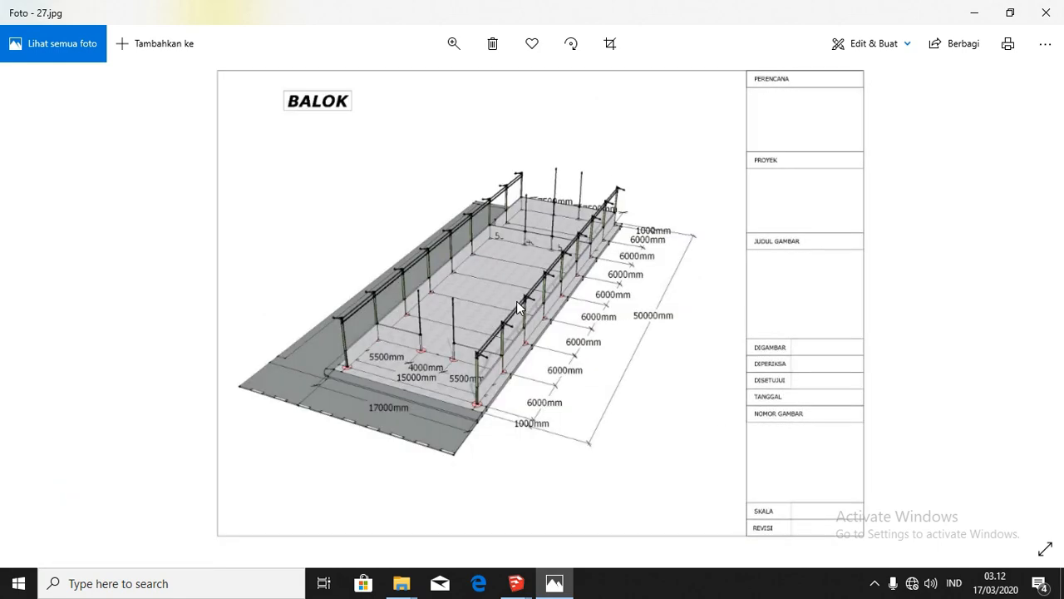
pyautogui.press('Right')
pyautogui.press('Right')
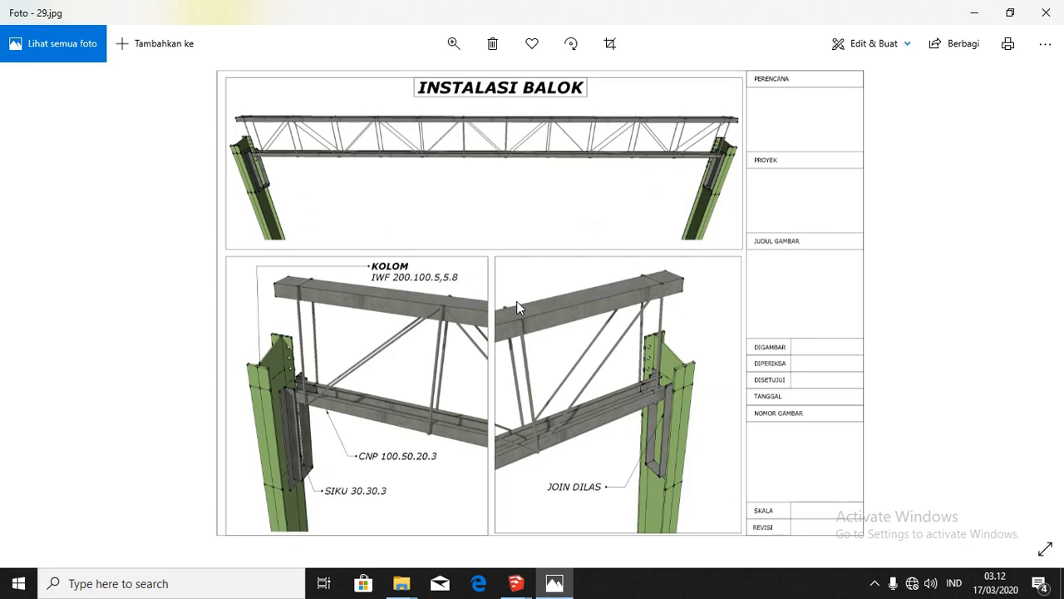
pyautogui.press('Left')
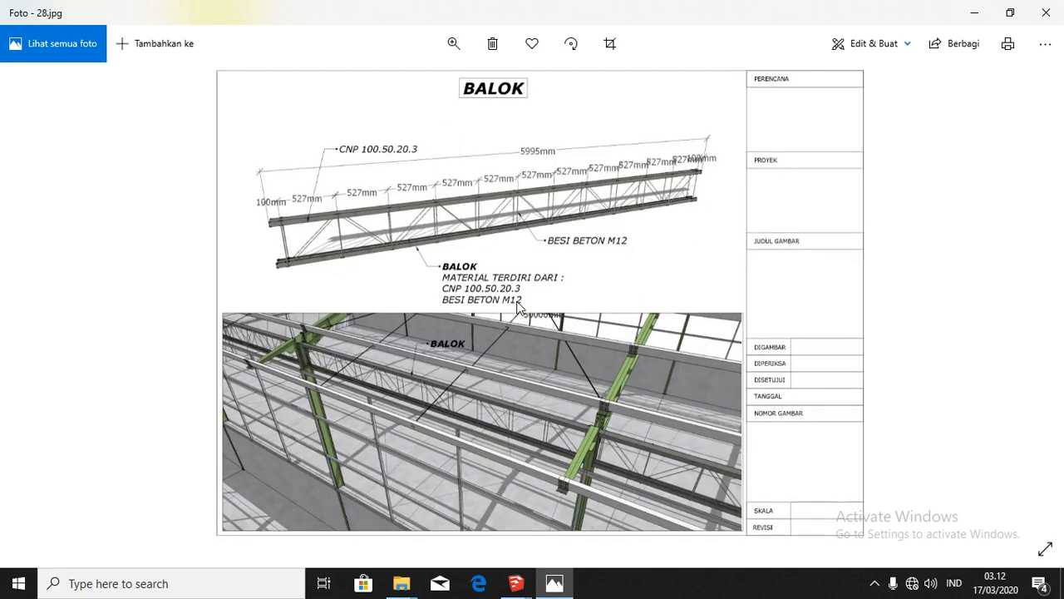
# Step: Examine the rafter layout on sheet 30 and the rafter joint plate and haunch in Detail C on sheet 32
pyautogui.press('Right')
pyautogui.press('Right')
pyautogui.press('Right')
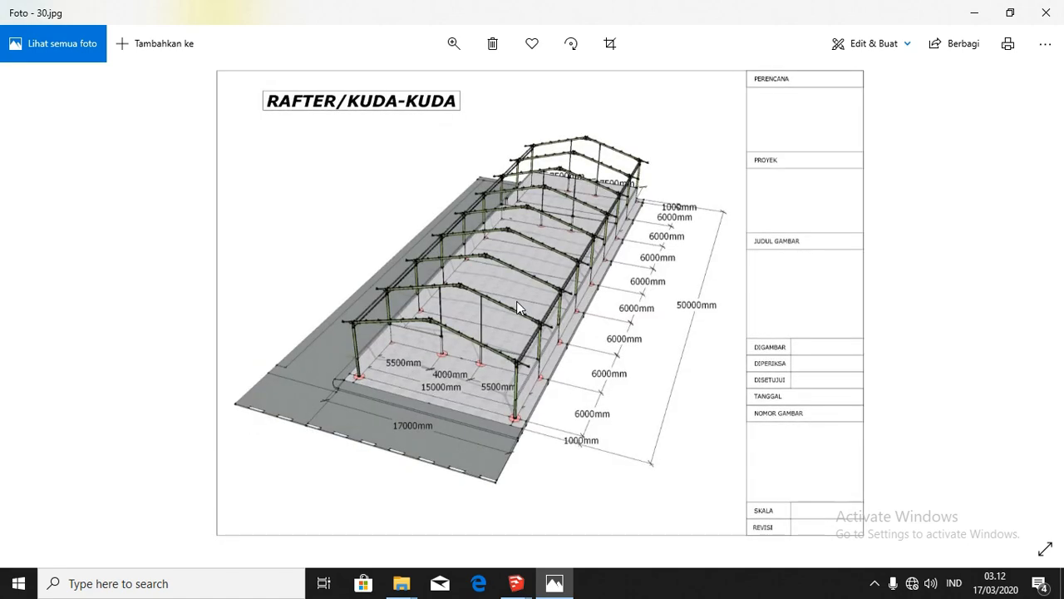
pyautogui.press('Right')
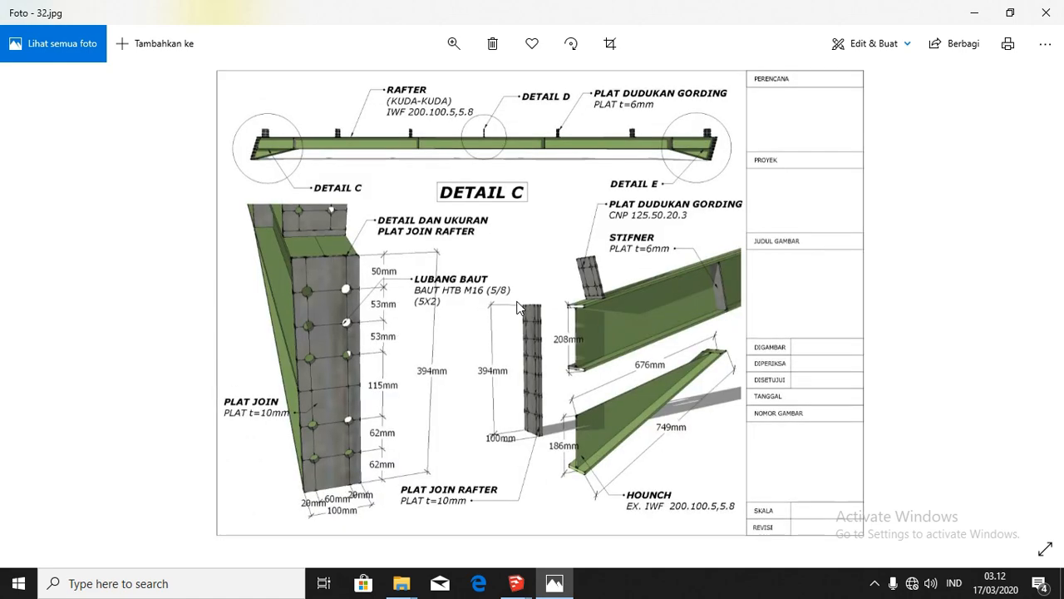
# Step: Advance to the purlin sheets 36 and 37 and compare the purlins' lengths and bolt hole positions
pyautogui.press('Right')
pyautogui.press('Right')
pyautogui.press('Right')
pyautogui.press('Right')
pyautogui.press('Right')
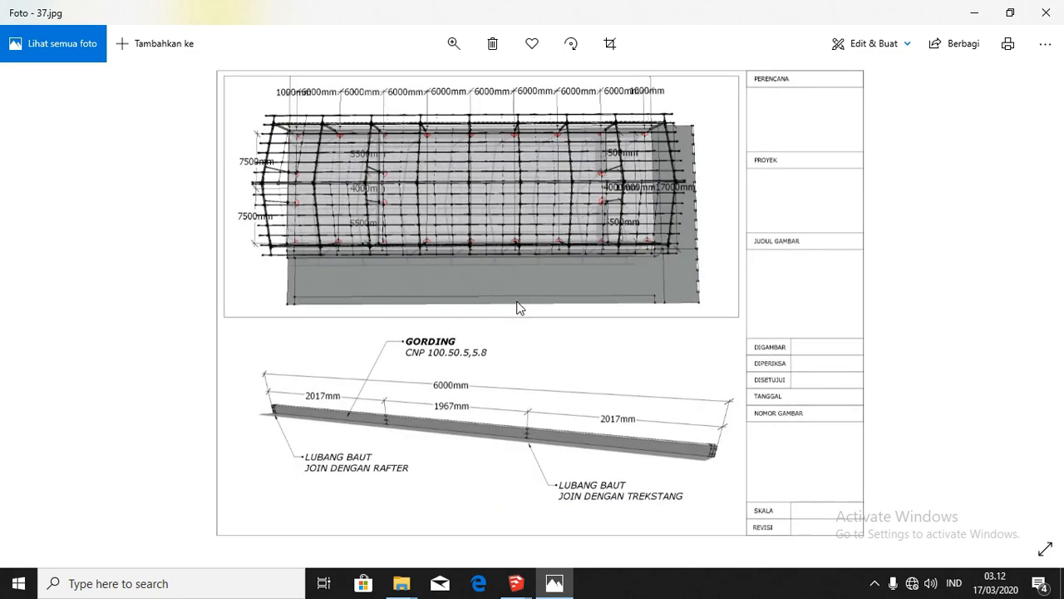
pyautogui.press('Left')
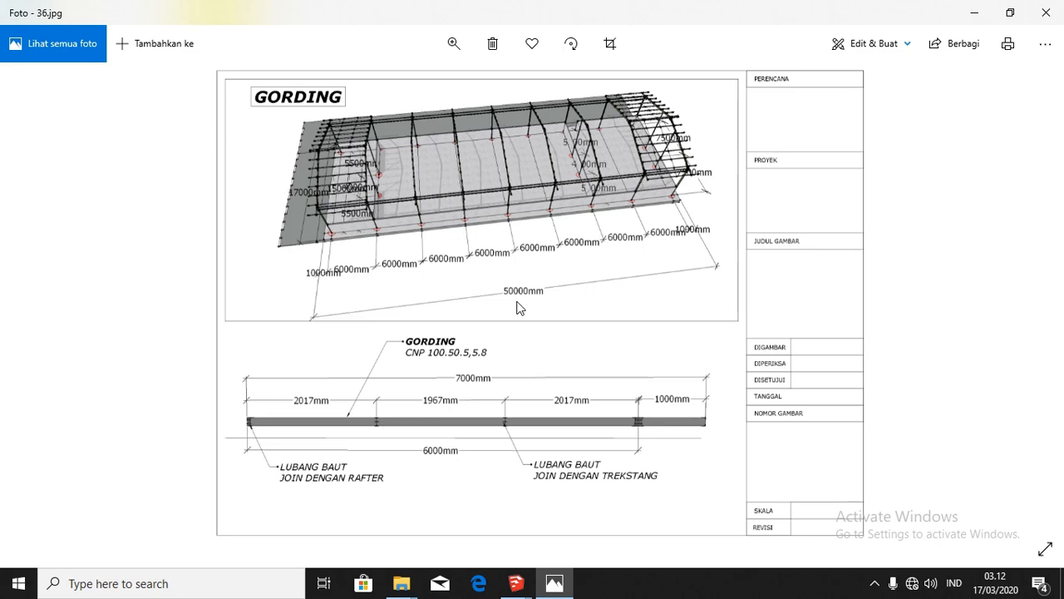
# Step: Switch back to SketchUp and inspect the purlin's bolted seat plate on the front rafter near the eave
pyautogui.click(515, 583)
pyautogui.click(368, 512)
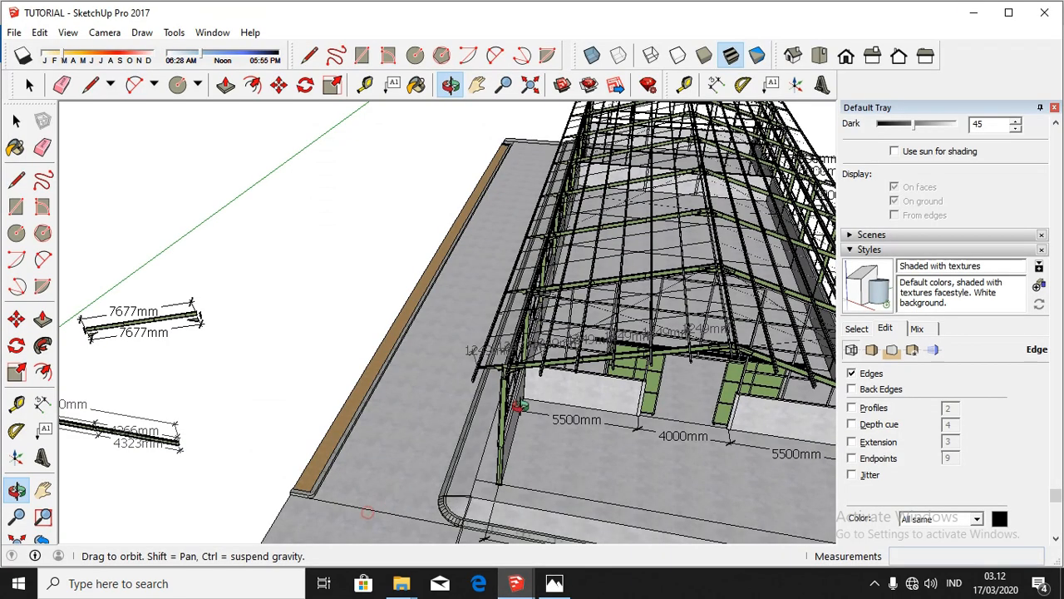
pyautogui.moveTo(367, 512)
pyautogui.mouseDown()
pyautogui.moveTo(71, 302)
pyautogui.moveTo(751, 430)
pyautogui.moveTo(730, 387)
pyautogui.moveTo(630, 345)
pyautogui.moveTo(755, 364)
pyautogui.moveTo(672, 408)
pyautogui.moveTo(505, 277)
pyautogui.mouseUp()
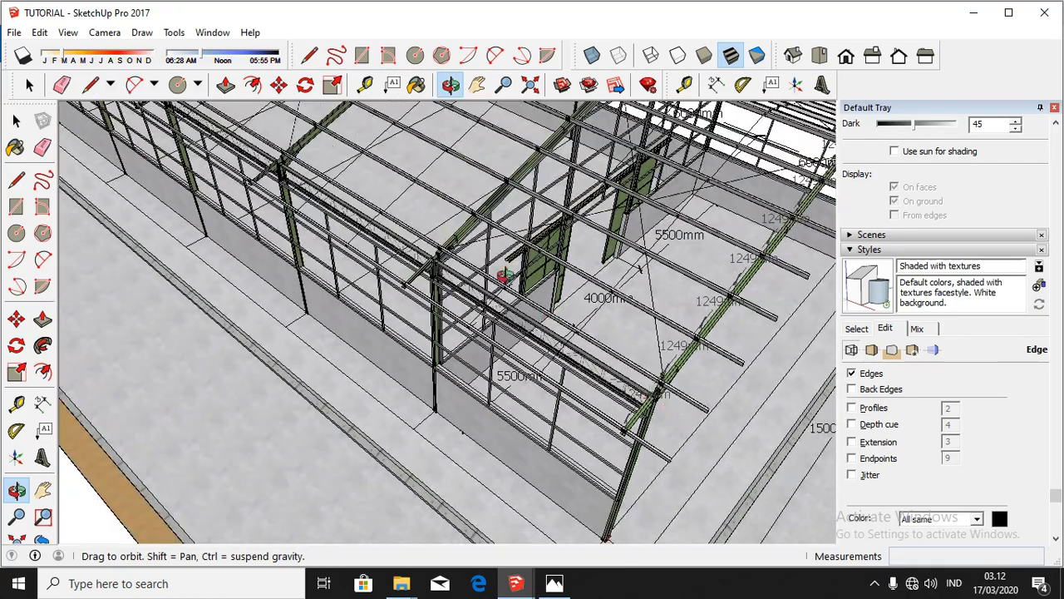
pyautogui.moveTo(656, 370); pyautogui.dragTo(678, 383)
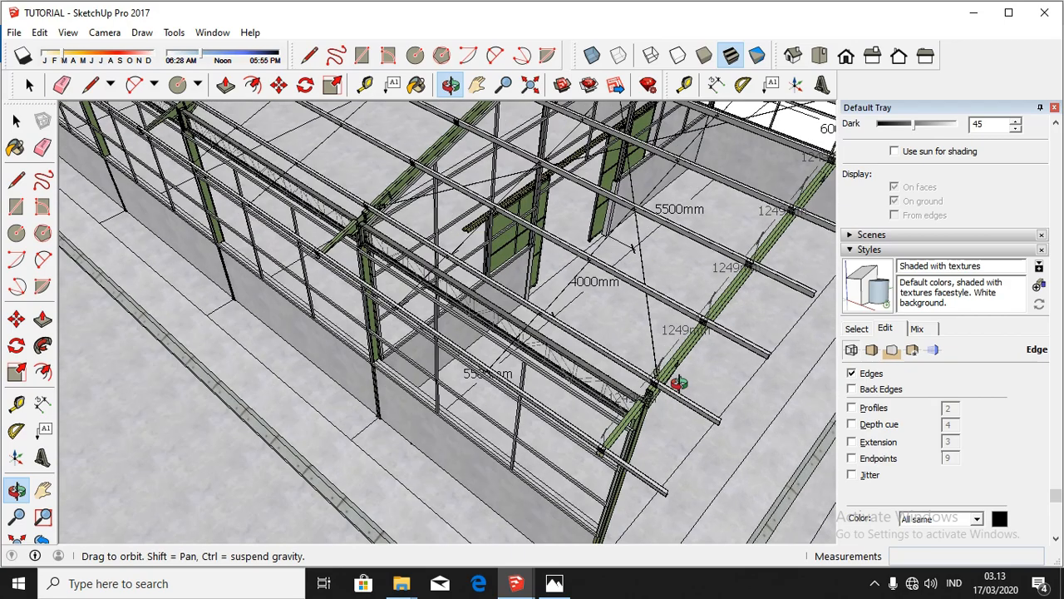
pyautogui.scroll(6, 677, 382)
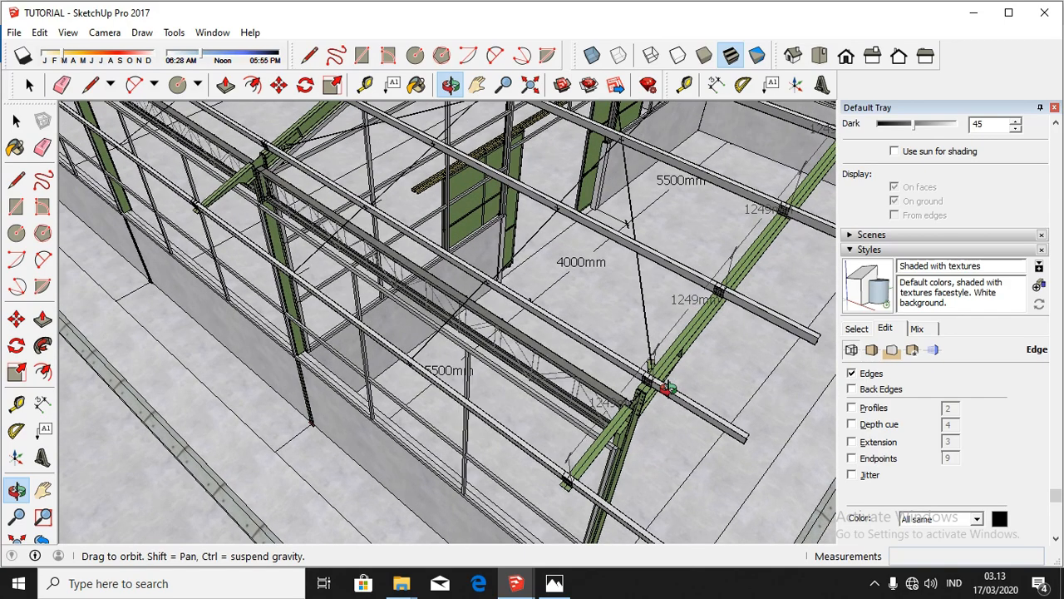
pyautogui.scroll(5, 634, 379)
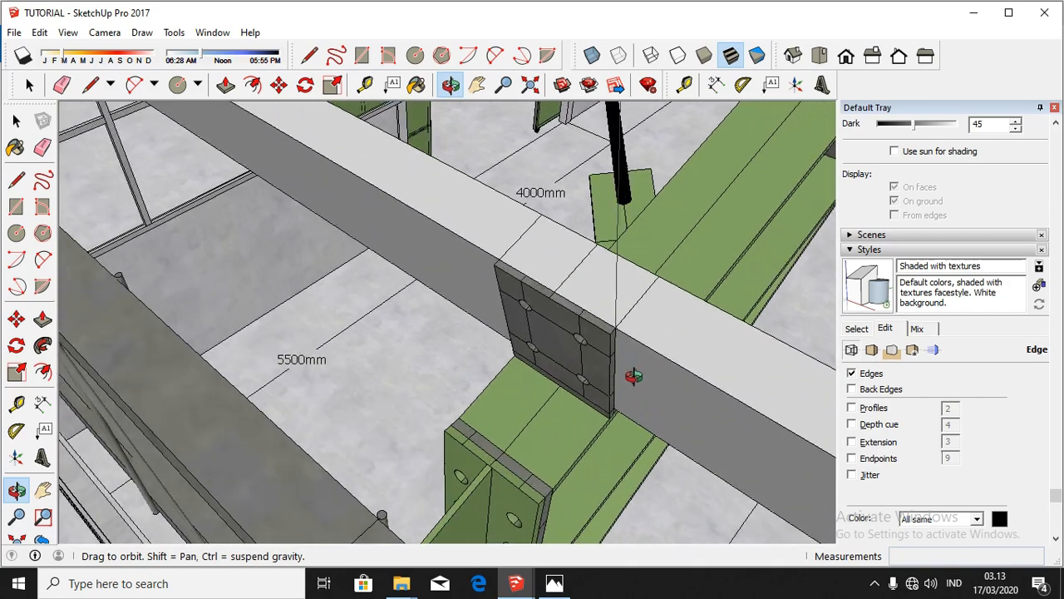
# Step: Examine the four bolt holes in the purlin's seat plate and its joint to the front rafter
pyautogui.moveTo(629, 375); pyautogui.dragTo(727, 280)
pyautogui.scroll(4, 553, 237)
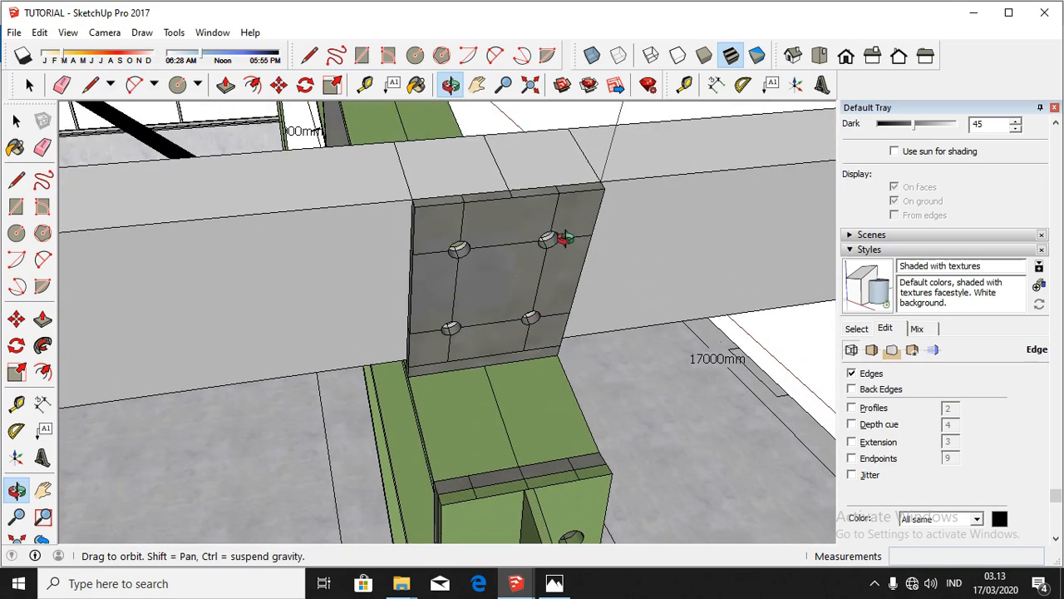
pyautogui.moveTo(527, 230); pyautogui.dragTo(711, 319)
# Step: Inspect the purlin runs across the rafters and the roof bracing at the front bay, ending with an overview of the warehouse
pyautogui.scroll(-5, 700, 354)
pyautogui.moveTo(689, 387); pyautogui.dragTo(340, 316)
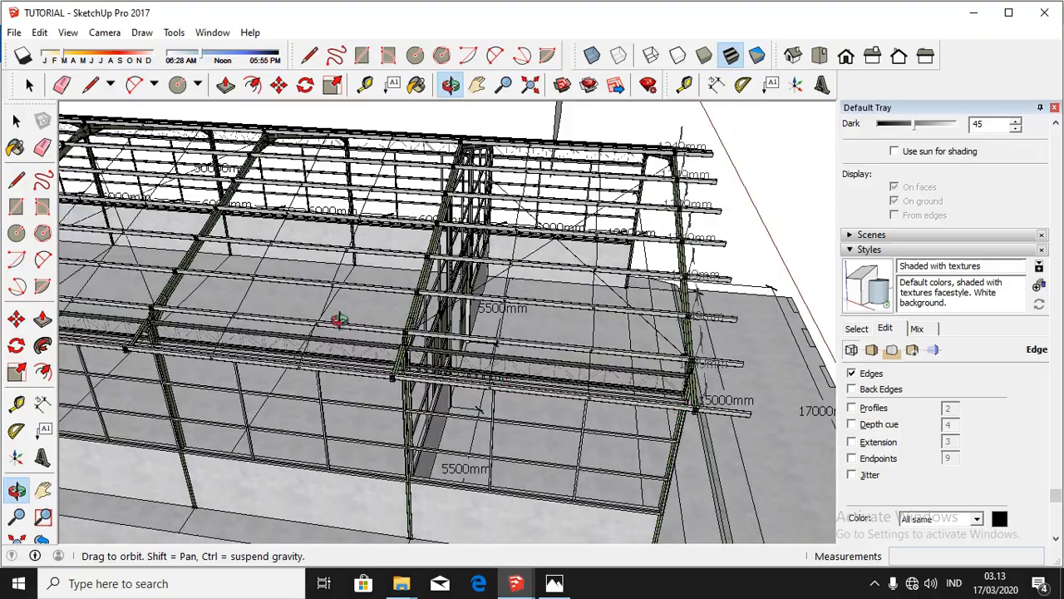
pyautogui.scroll(3, 341, 312)
pyautogui.scroll(4, 454, 321)
pyautogui.moveTo(455, 321); pyautogui.dragTo(392, 363)
pyautogui.scroll(-5, 590, 358)
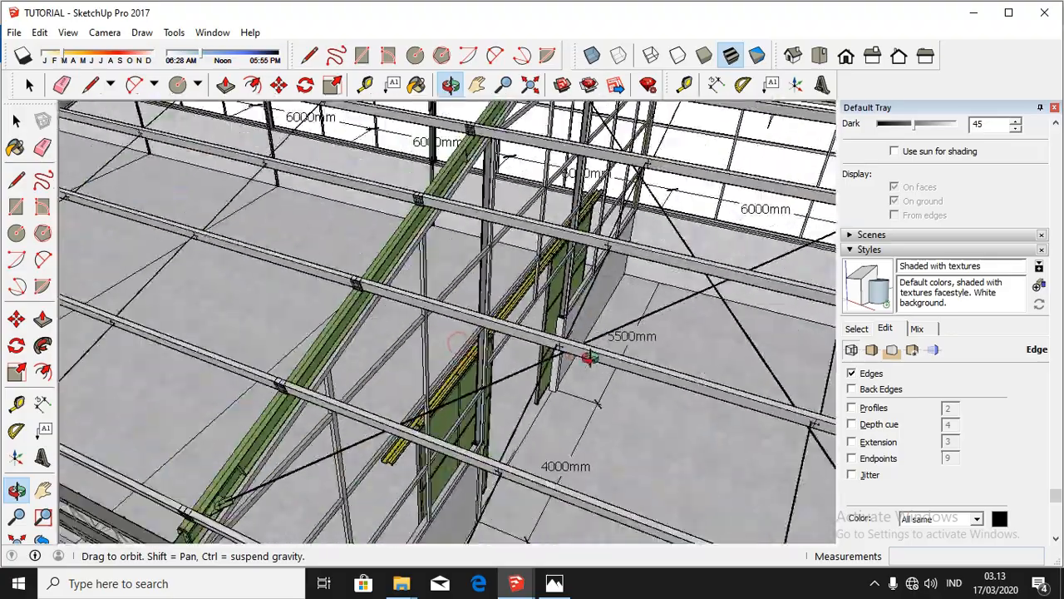
pyautogui.scroll(2, 451, 304)
pyautogui.moveTo(451, 305); pyautogui.dragTo(406, 356)
pyautogui.scroll(-6, 406, 357)
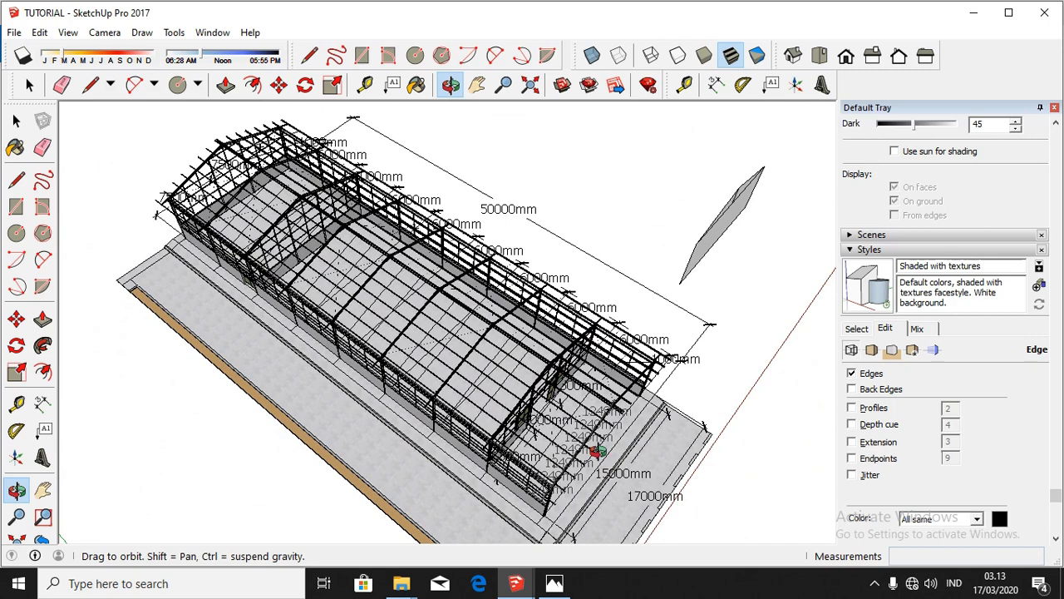
pyautogui.scroll(-2, 597, 450)
pyautogui.moveTo(303, 237); pyautogui.dragTo(669, 443)
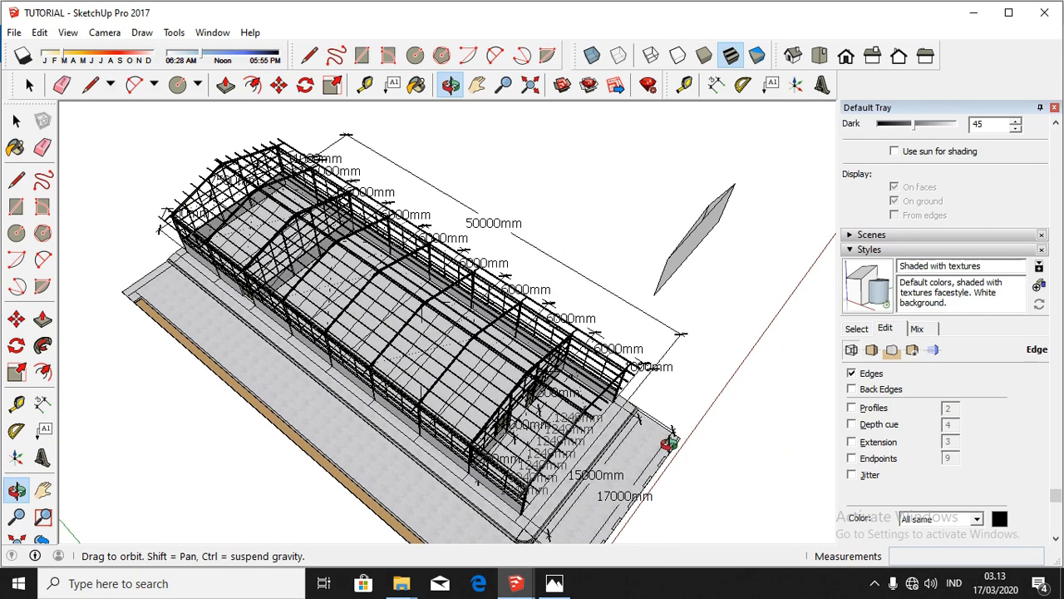
# Step: Switch to Photos, review the gate on sheet 39 through the gable wall framing on sheet 42, and close the viewer
pyautogui.moveTo(516, 583)
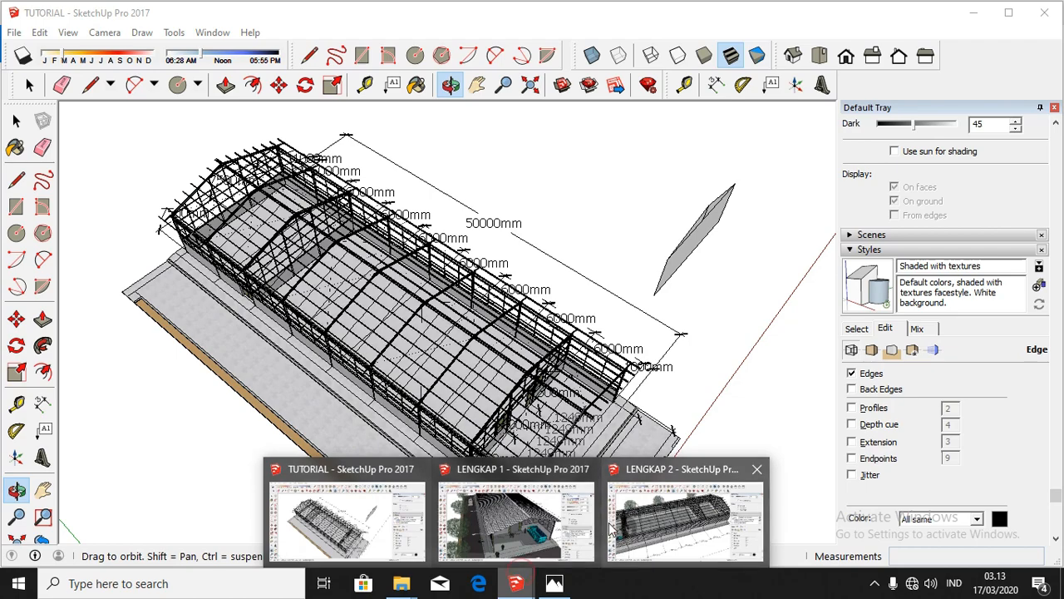
pyautogui.click(516, 519)
pyautogui.click(555, 584)
pyautogui.press('Right')
pyautogui.press('Right')
pyautogui.press('Right')
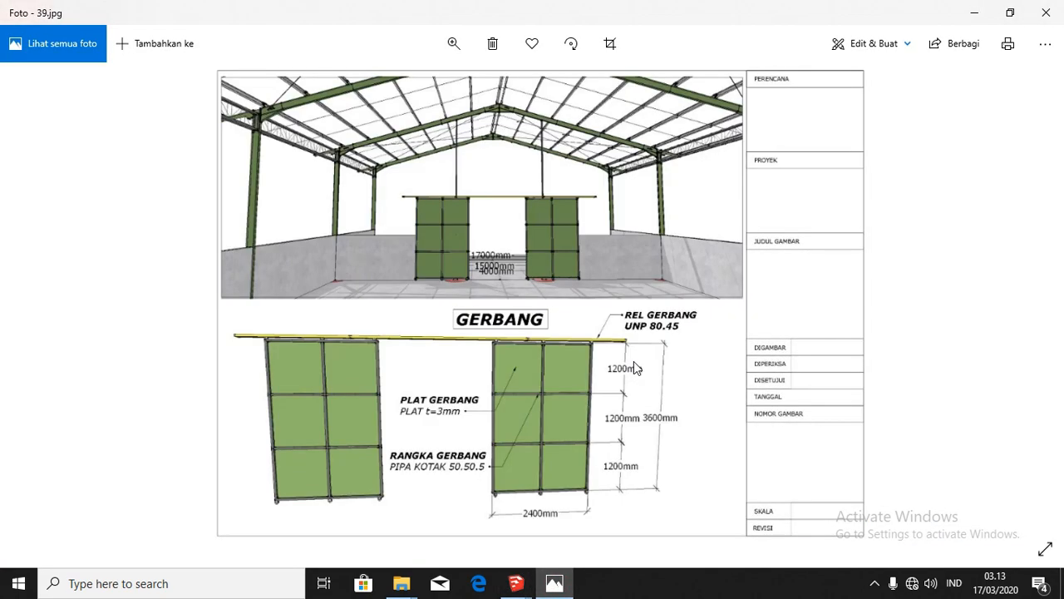
pyautogui.press('Right')
pyautogui.press('Right')
pyautogui.press('Right')
pyautogui.press('Right')
pyautogui.press('Right')
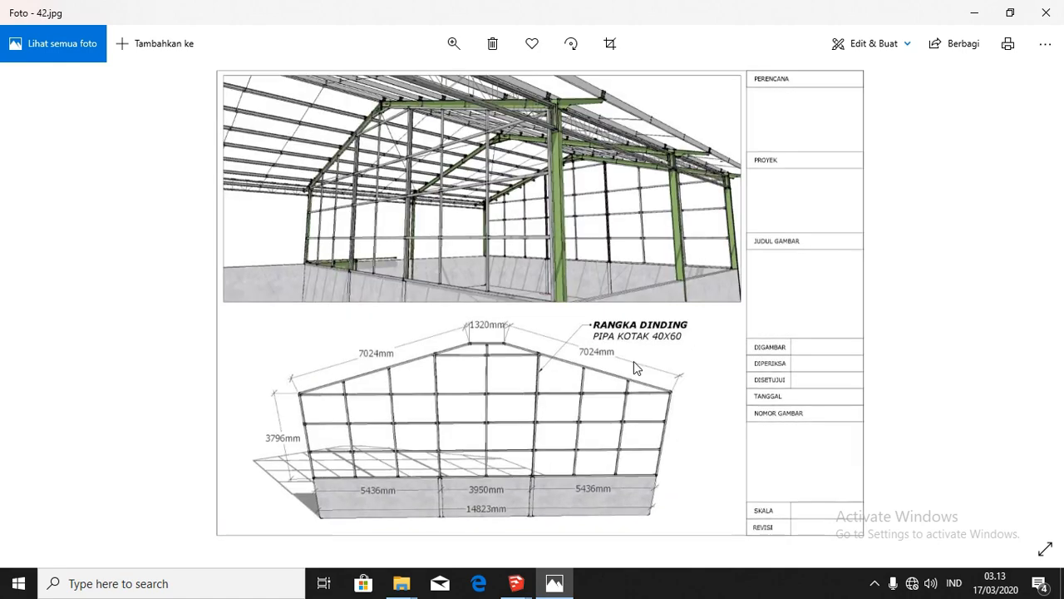
pyautogui.click(1045, 12)
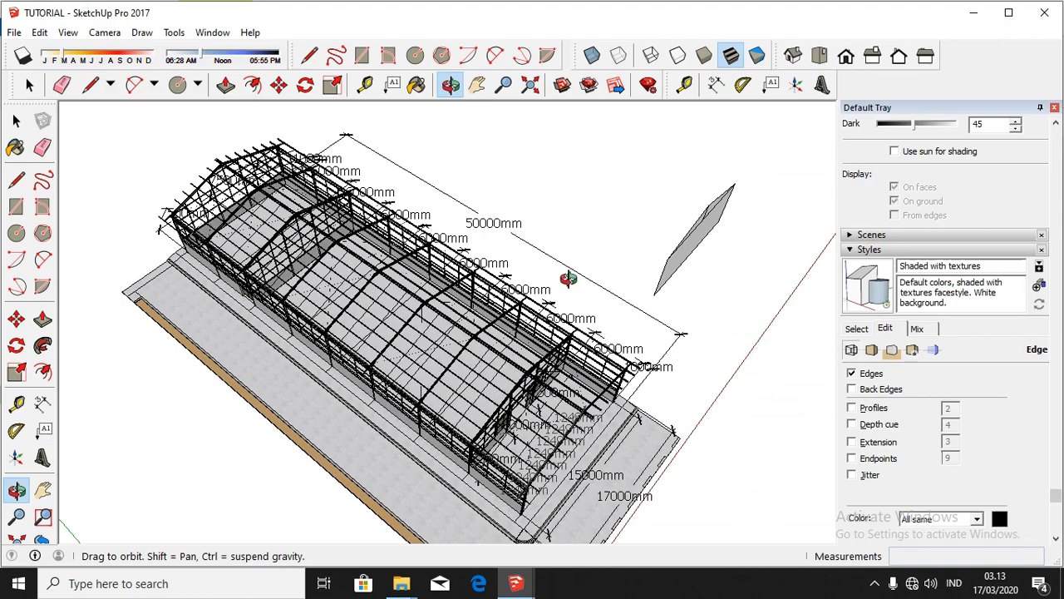
# Step: Survey the complete warehouse frame in SketchUp from above, from the front and along both long sides
pyautogui.moveTo(570, 280); pyautogui.dragTo(526, 222)
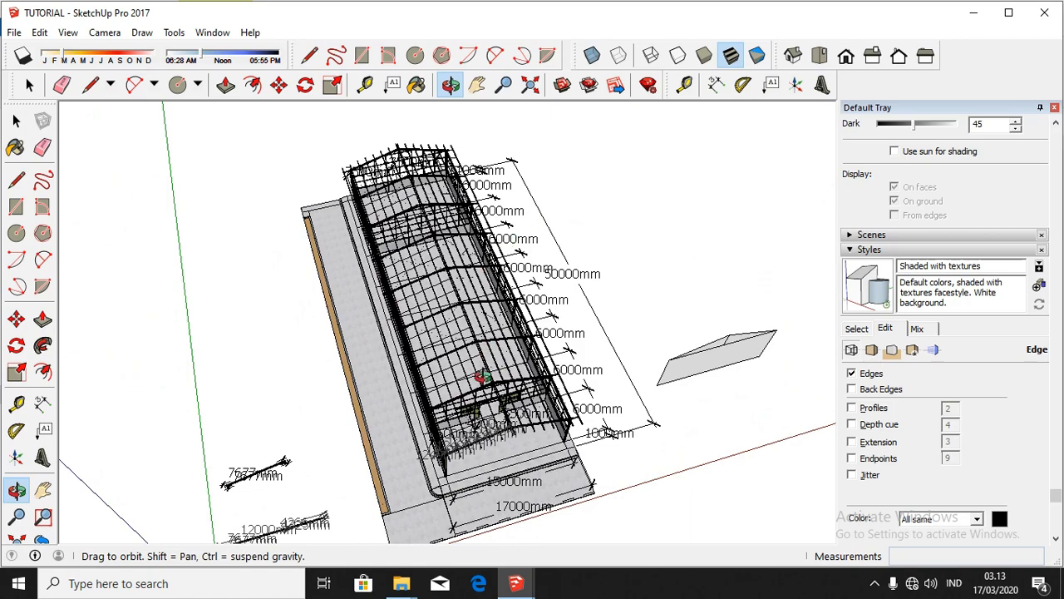
pyautogui.scroll(-2, 482, 376)
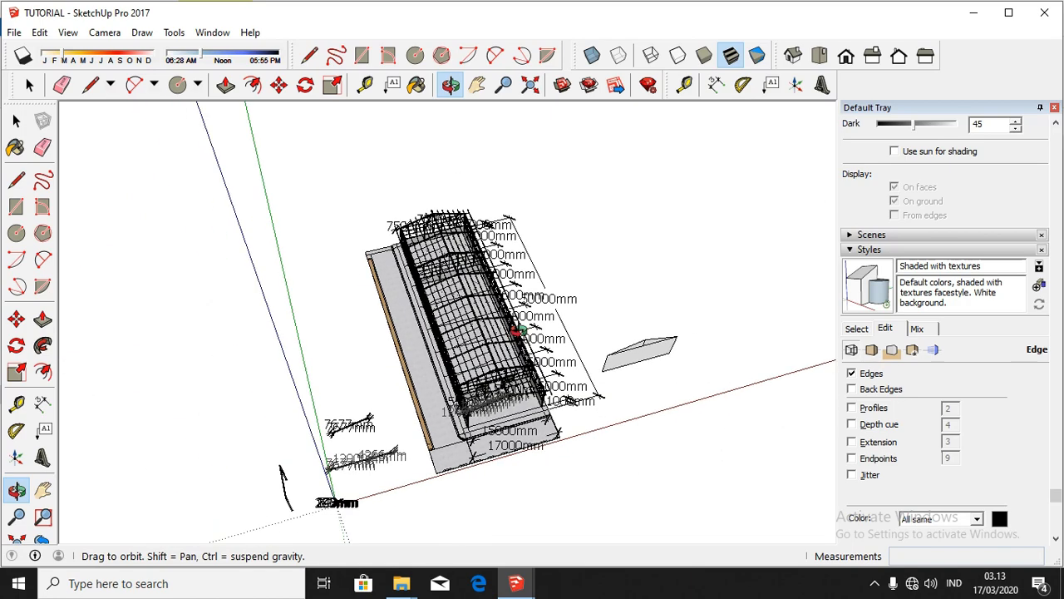
pyautogui.scroll(5, 490, 386)
pyautogui.scroll(6, 497, 399)
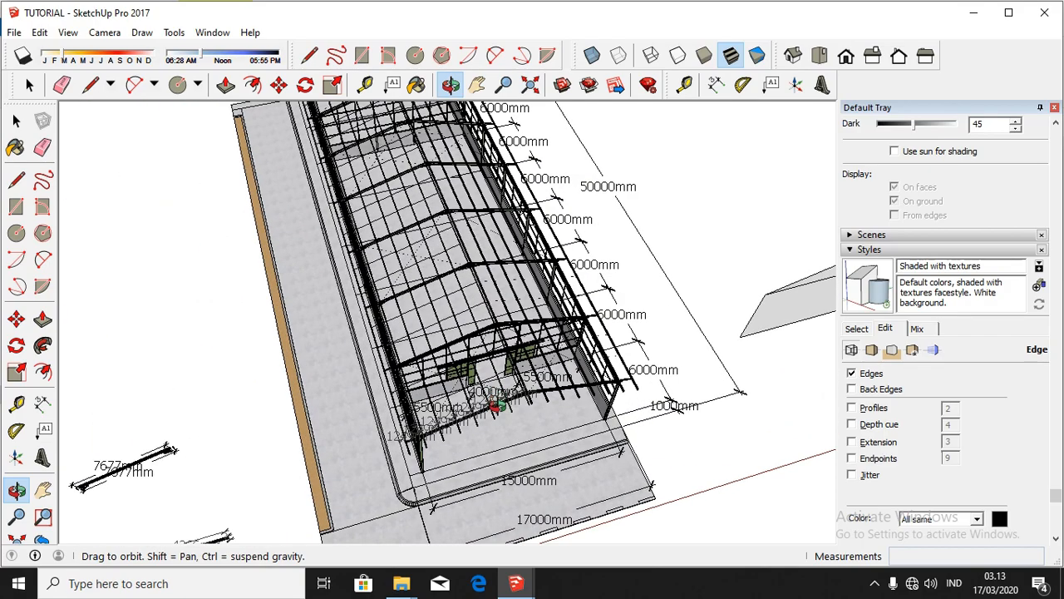
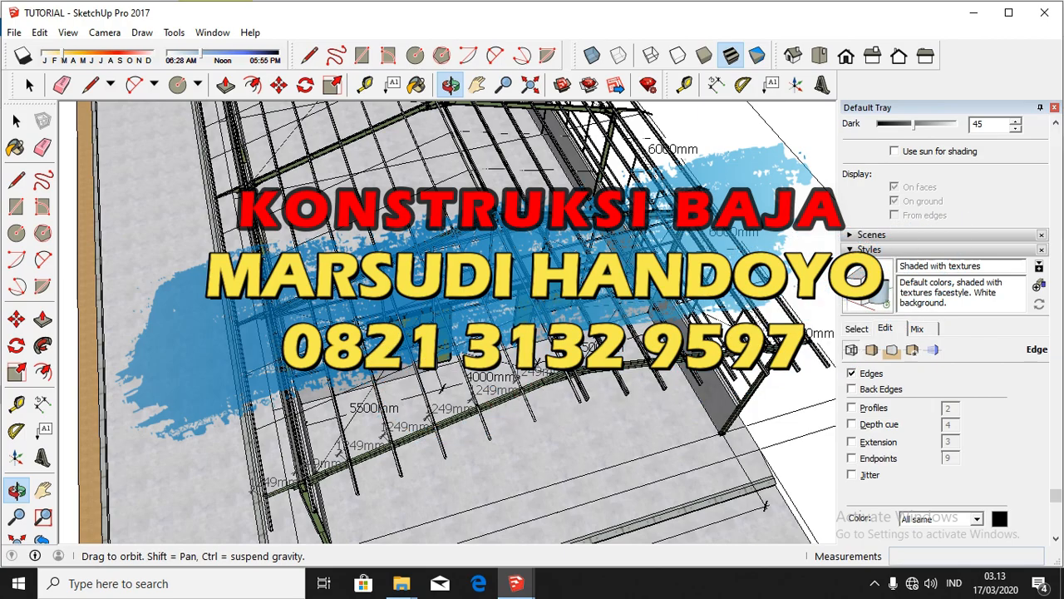
pyautogui.moveTo(497, 406); pyautogui.dragTo(394, 349)
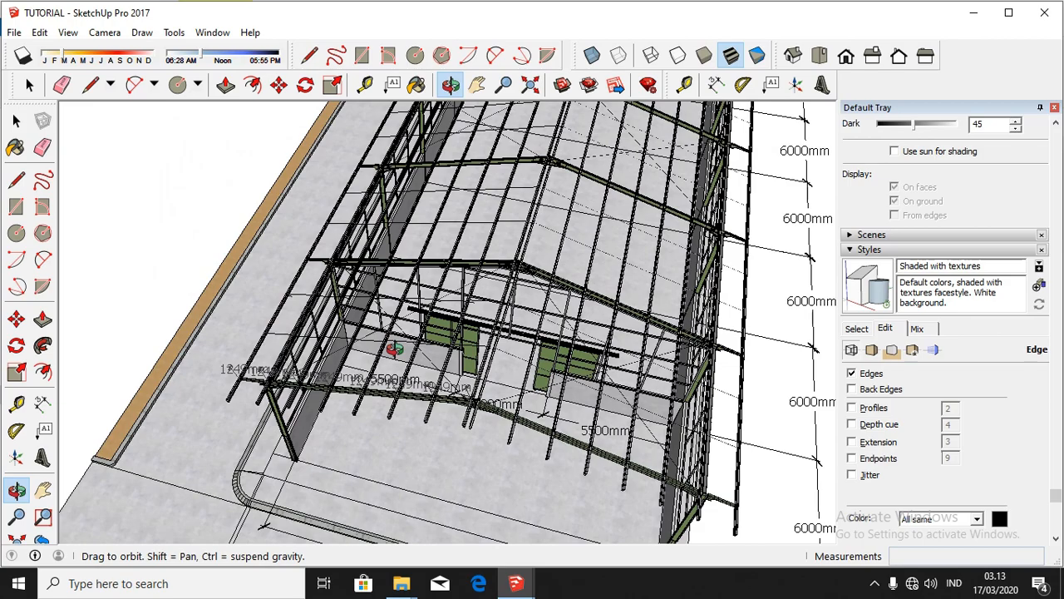
pyautogui.moveTo(394, 349); pyautogui.dragTo(584, 144)
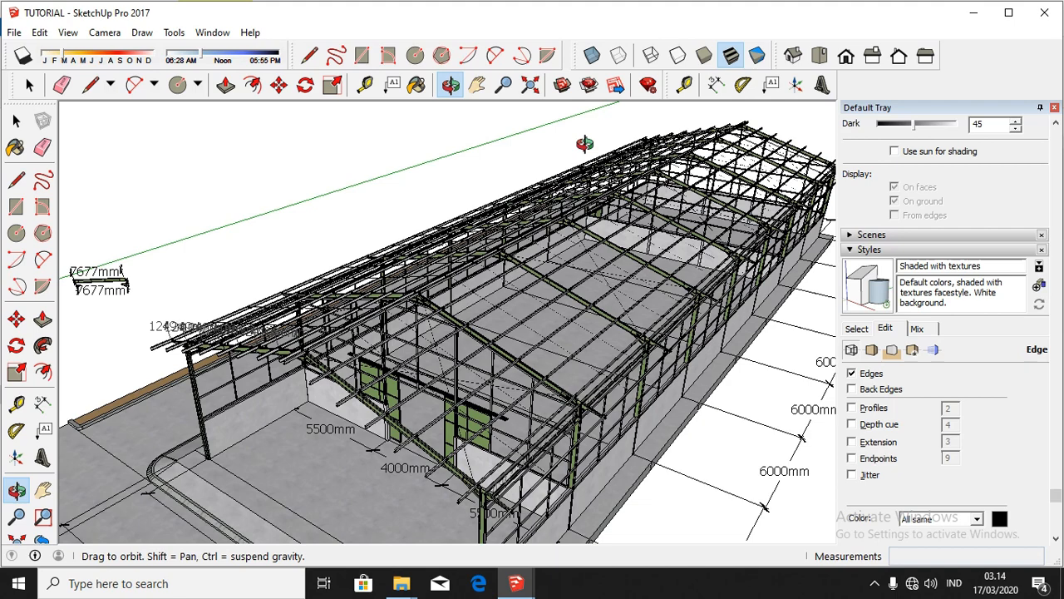
pyautogui.moveTo(644, 272); pyautogui.dragTo(841, 347)
pyautogui.moveTo(484, 331); pyautogui.dragTo(383, 277)
pyautogui.scroll(-1, 386, 276)
pyautogui.scroll(2, 560, 397)
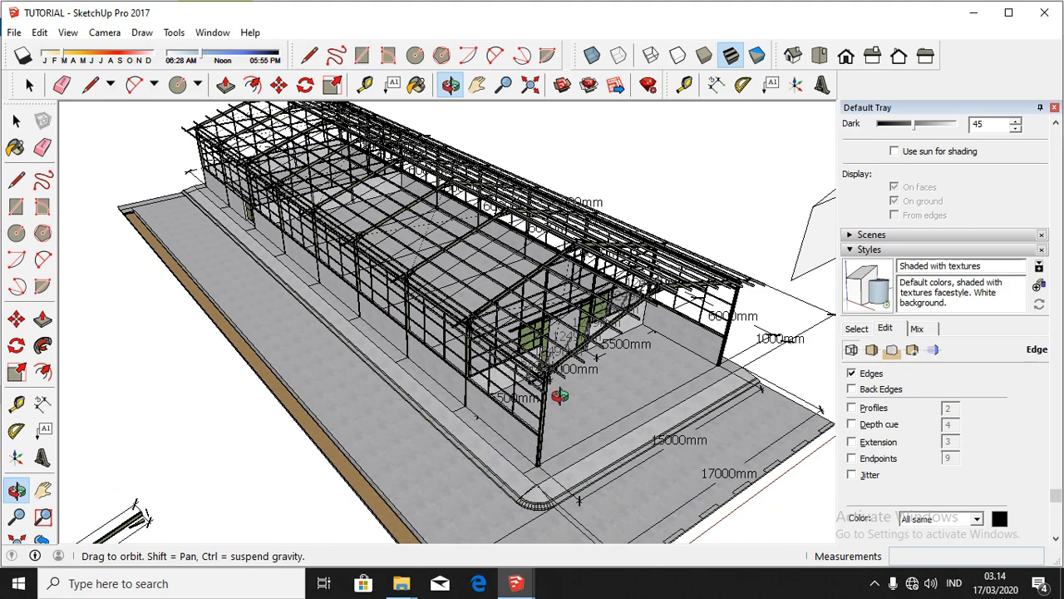
pyautogui.scroll(5, 559, 397)
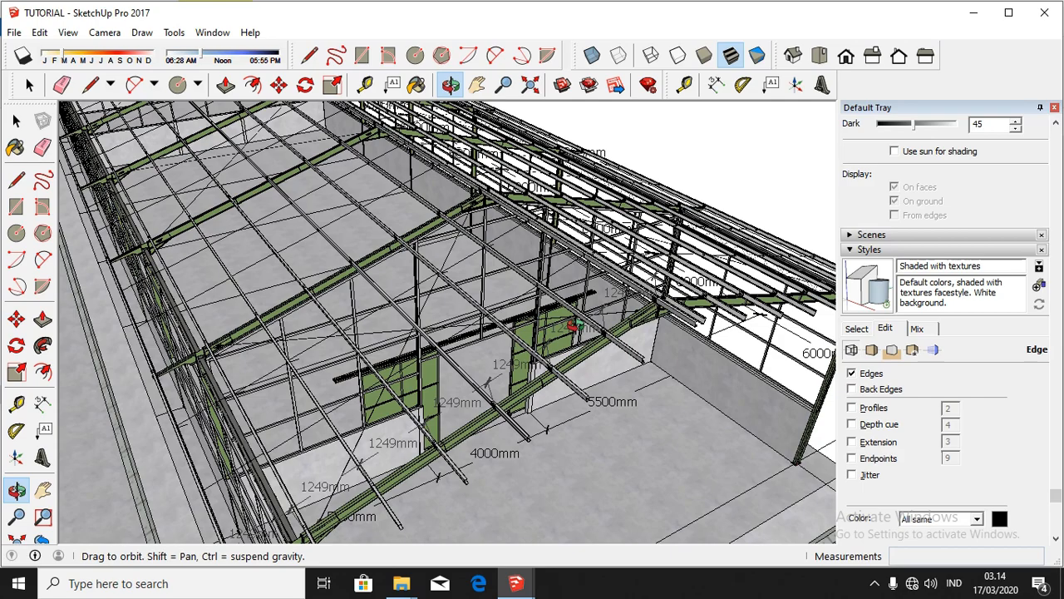
pyautogui.scroll(-5, 572, 325)
pyautogui.scroll(4, 586, 306)
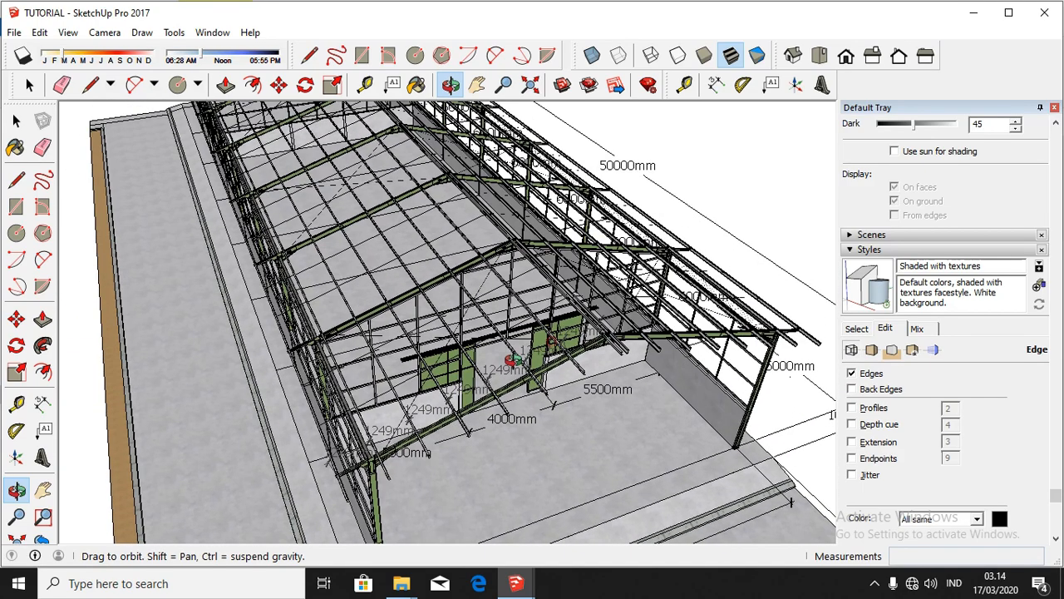
pyautogui.scroll(-2, 586, 306)
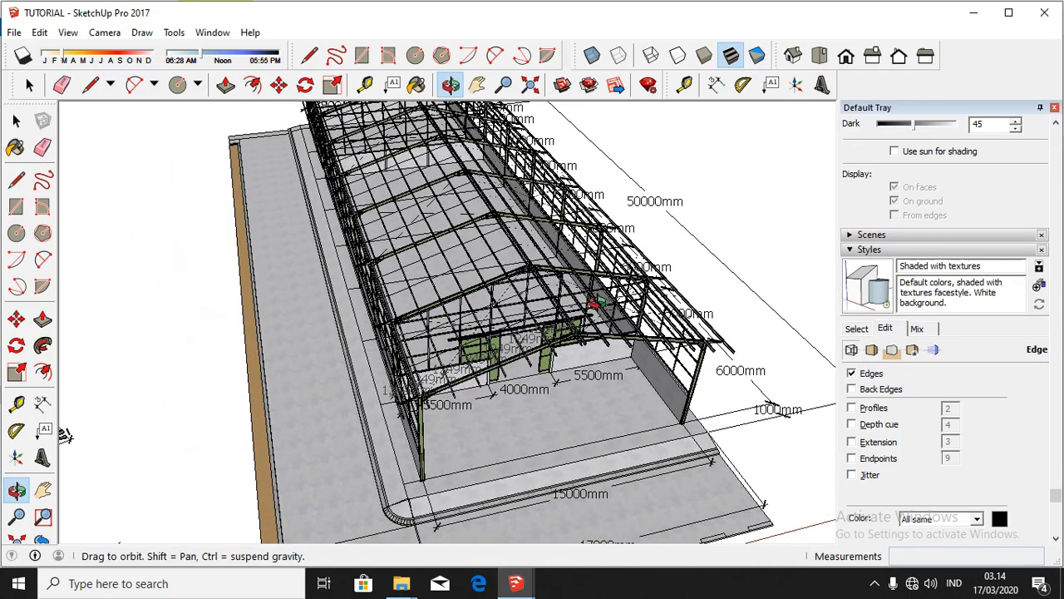
pyautogui.scroll(4, 585, 341)
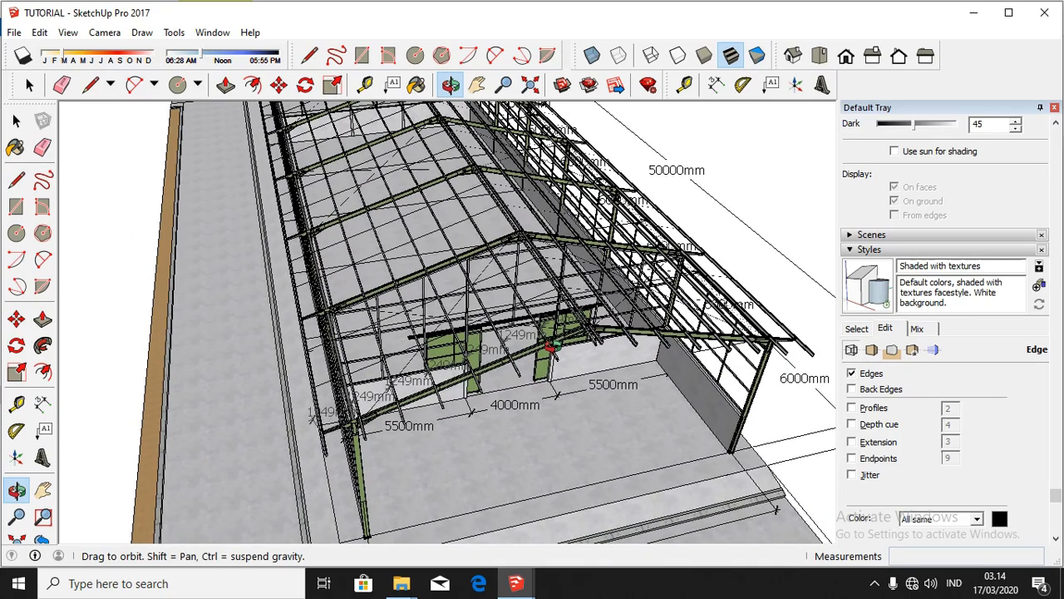
pyautogui.scroll(-3, 584, 341)
pyautogui.scroll(3, 613, 332)
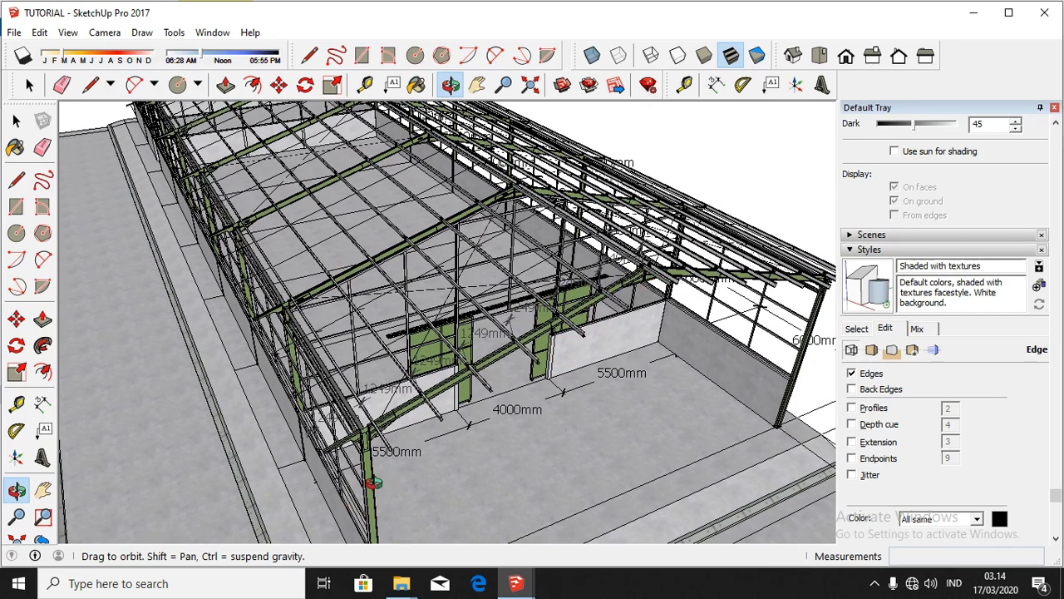
pyautogui.moveTo(374, 482); pyautogui.dragTo(487, 374)
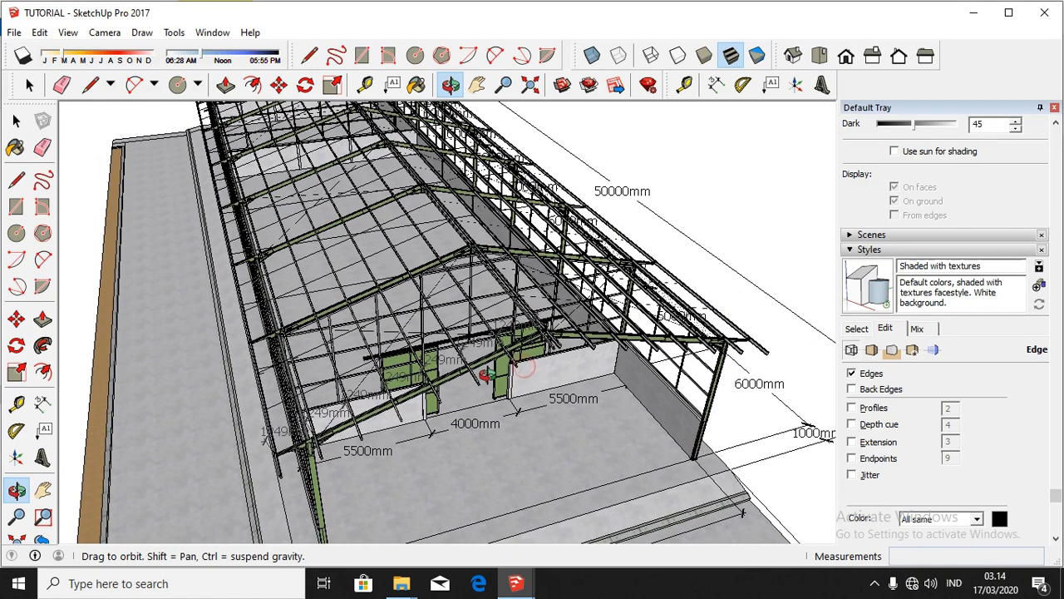
pyautogui.moveTo(555, 343); pyautogui.dragTo(535, 341)
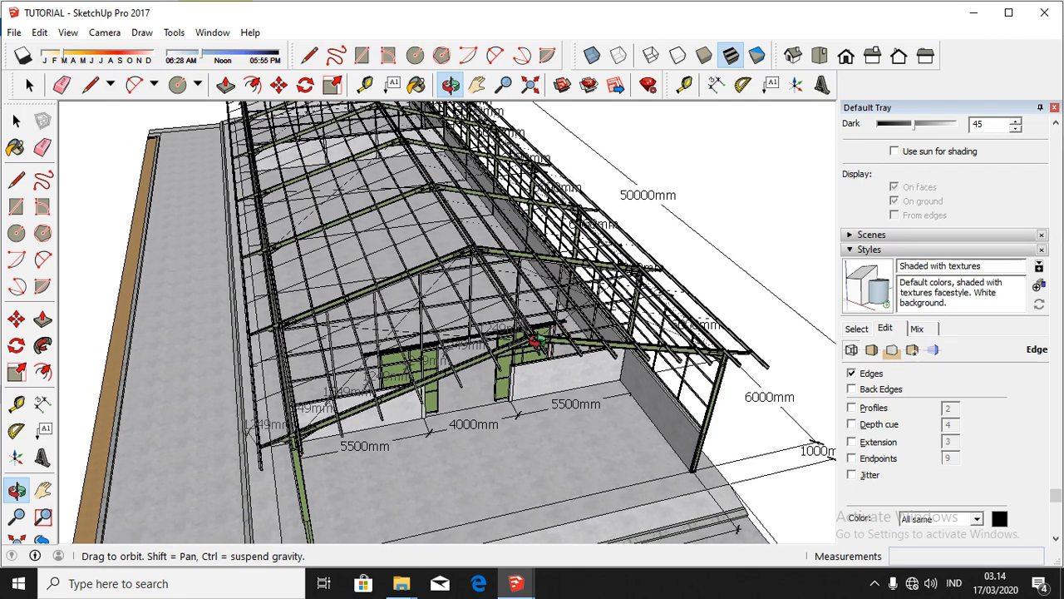
pyautogui.moveTo(534, 340); pyautogui.dragTo(502, 401)
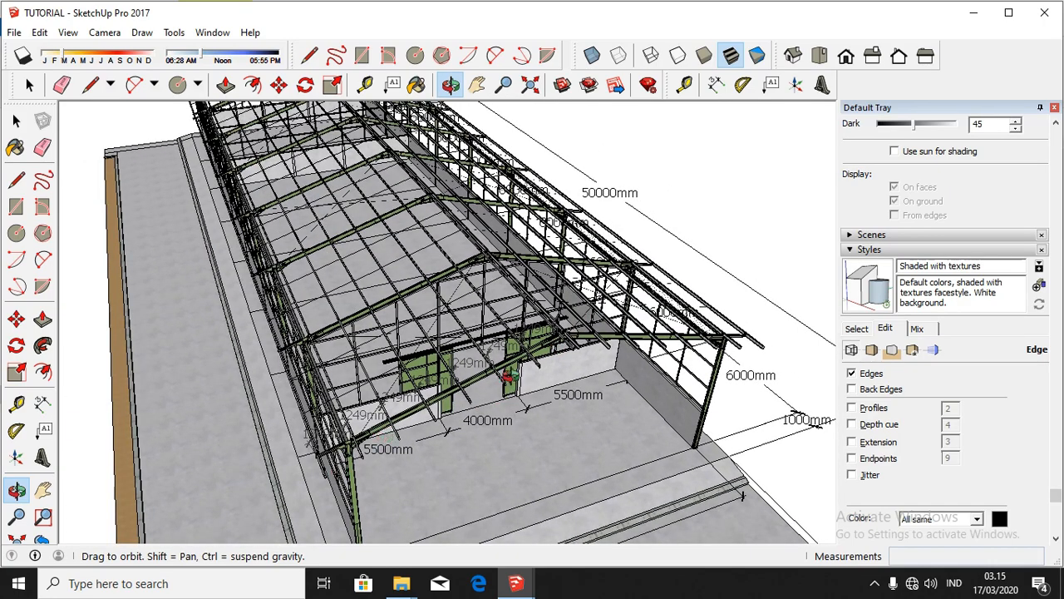
pyautogui.scroll(-3, 505, 435)
pyautogui.moveTo(507, 438); pyautogui.dragTo(554, 496)
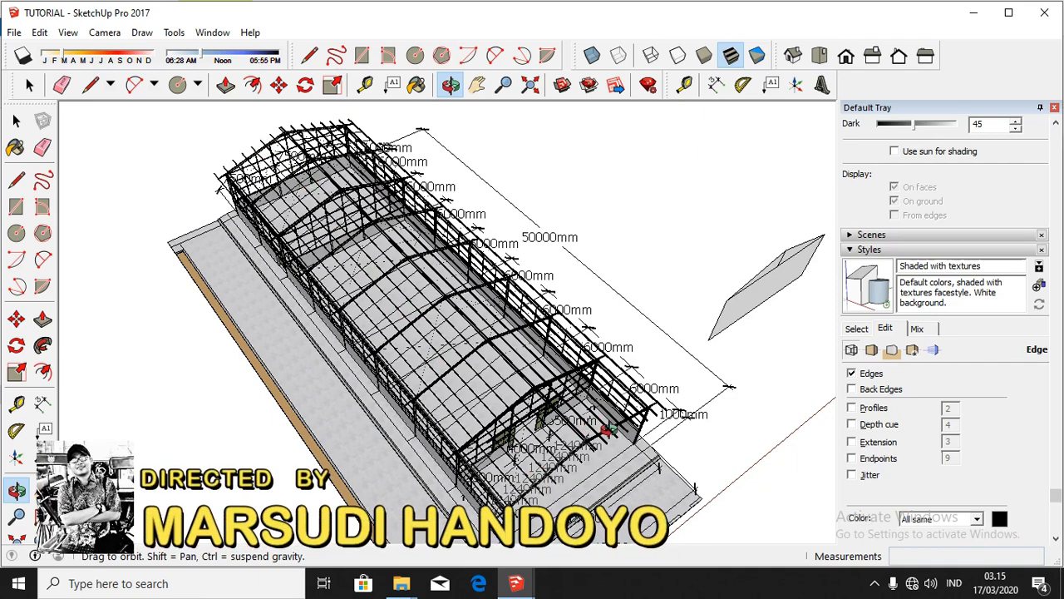
pyautogui.scroll(3, 607, 430)
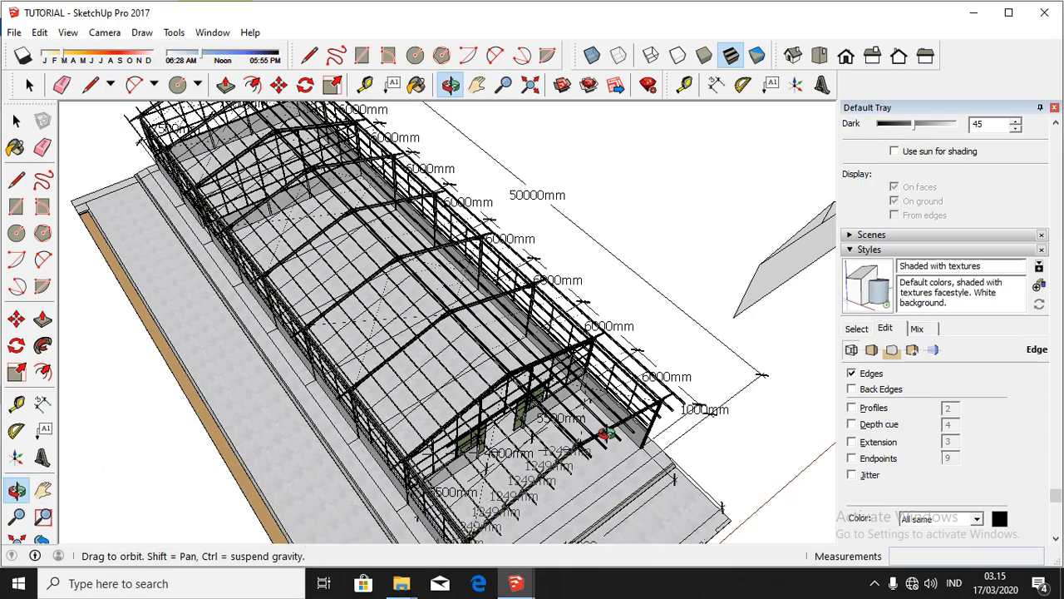
pyautogui.scroll(-1, 464, 296)
pyautogui.scroll(3, 537, 429)
pyautogui.moveTo(541, 432); pyautogui.dragTo(423, 363)
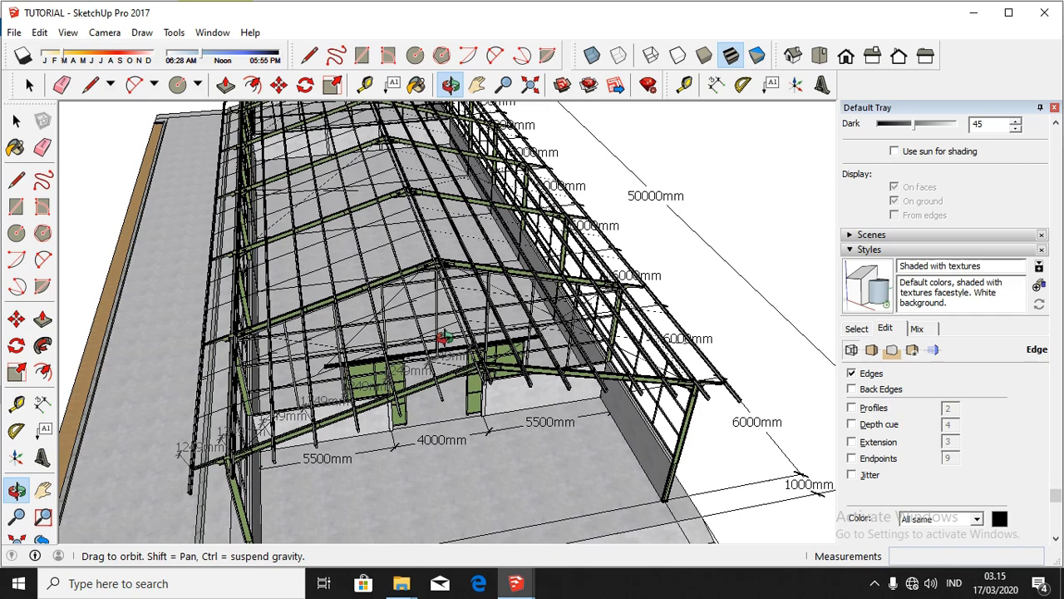
pyautogui.scroll(-3, 445, 336)
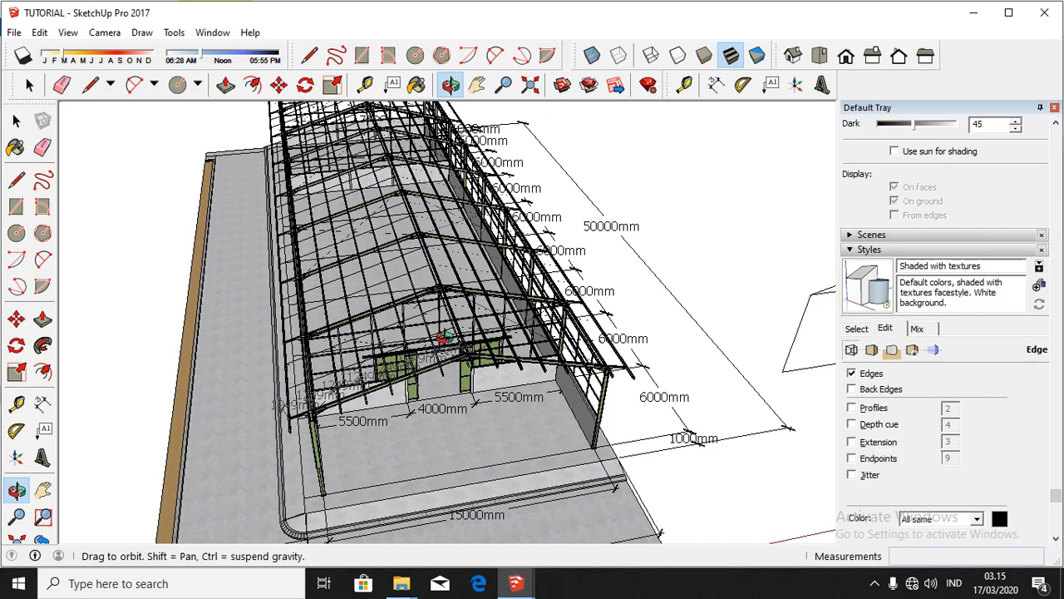
pyautogui.scroll(5, 430, 360)
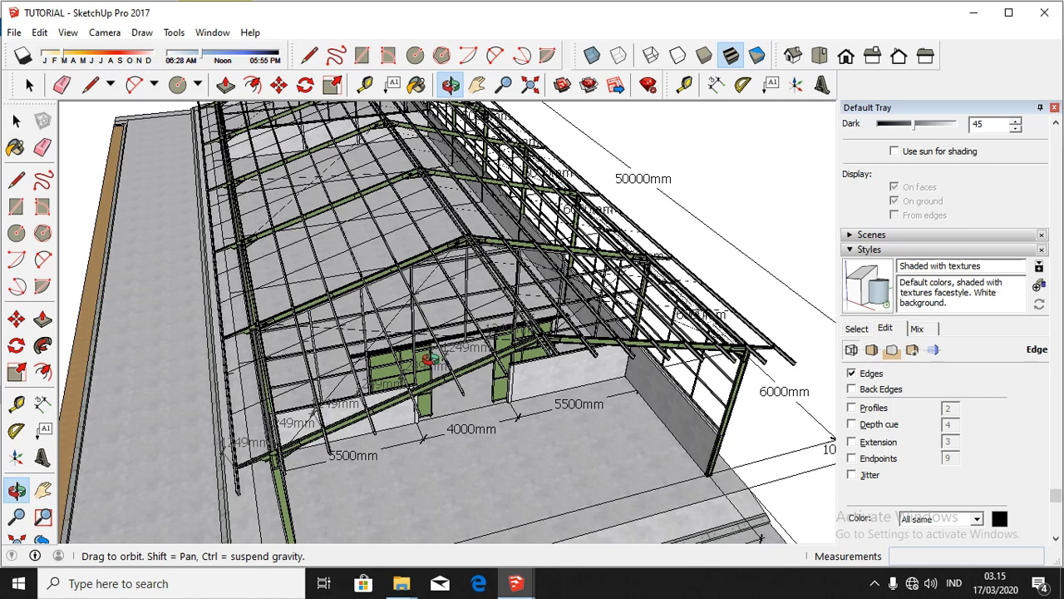
pyautogui.moveTo(428, 359); pyautogui.dragTo(424, 379)
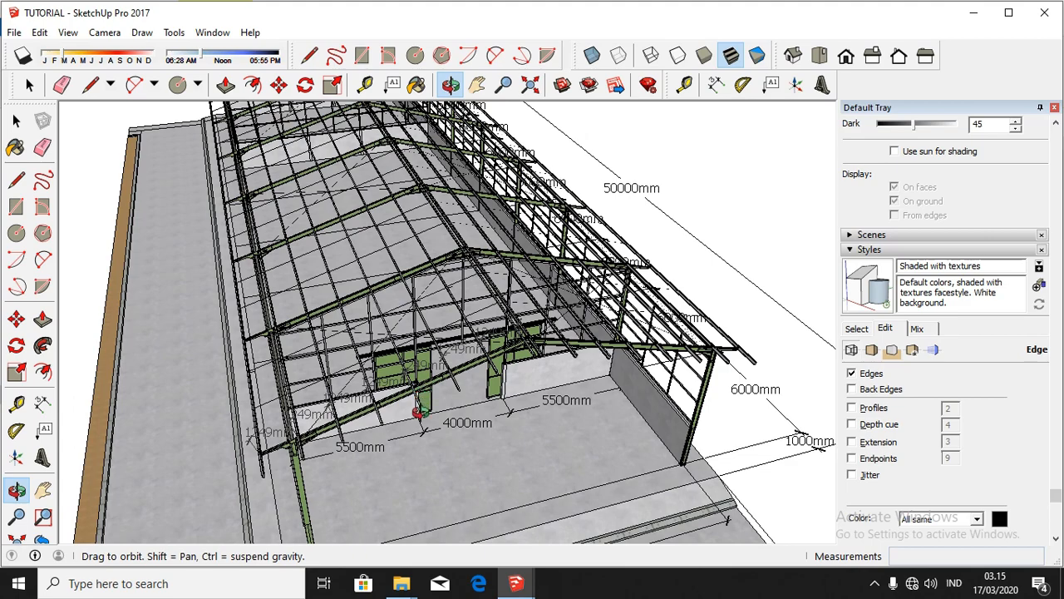
pyautogui.moveTo(555, 328); pyautogui.dragTo(545, 359)
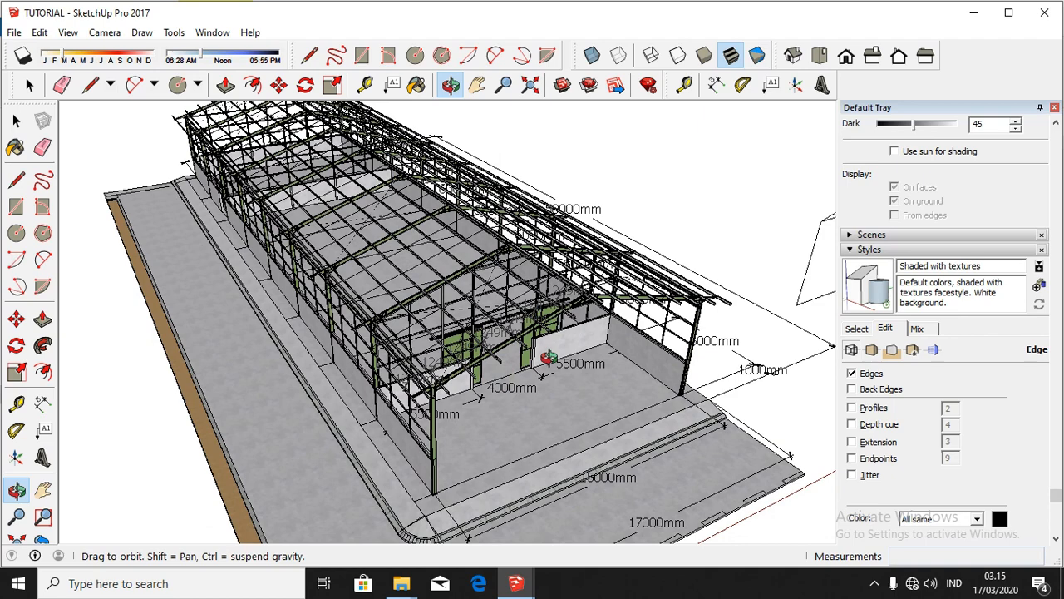
pyautogui.moveTo(548, 358); pyautogui.dragTo(552, 397)
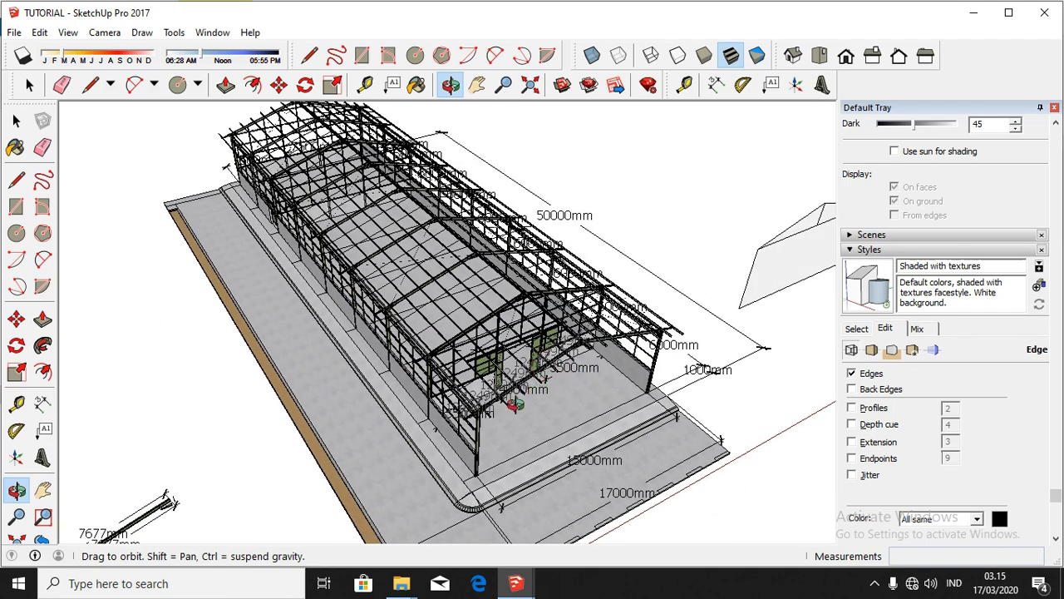
pyautogui.scroll(5, 486, 447)
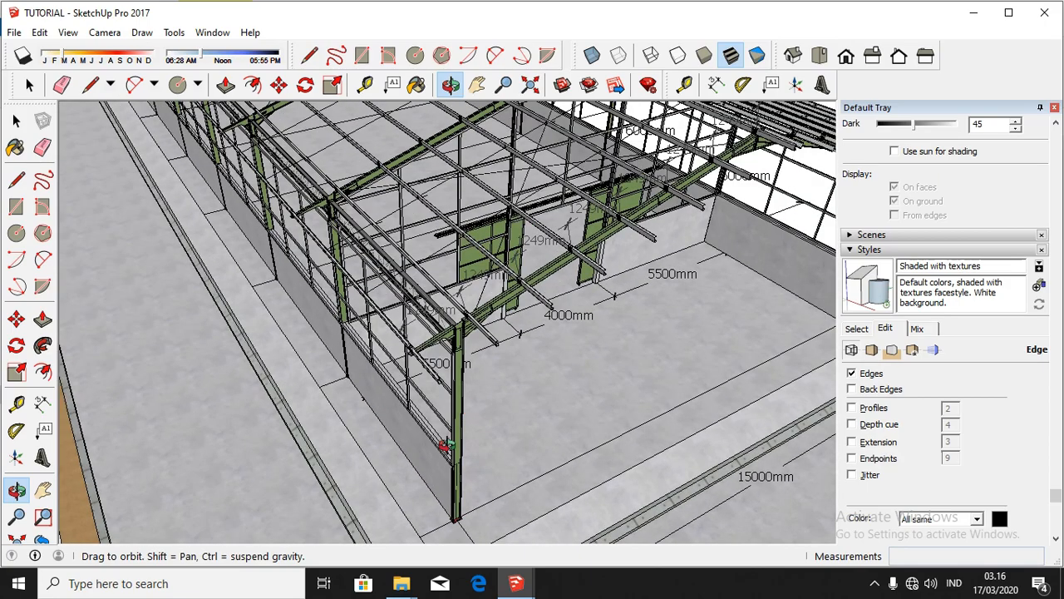
pyautogui.scroll(-4, 447, 446)
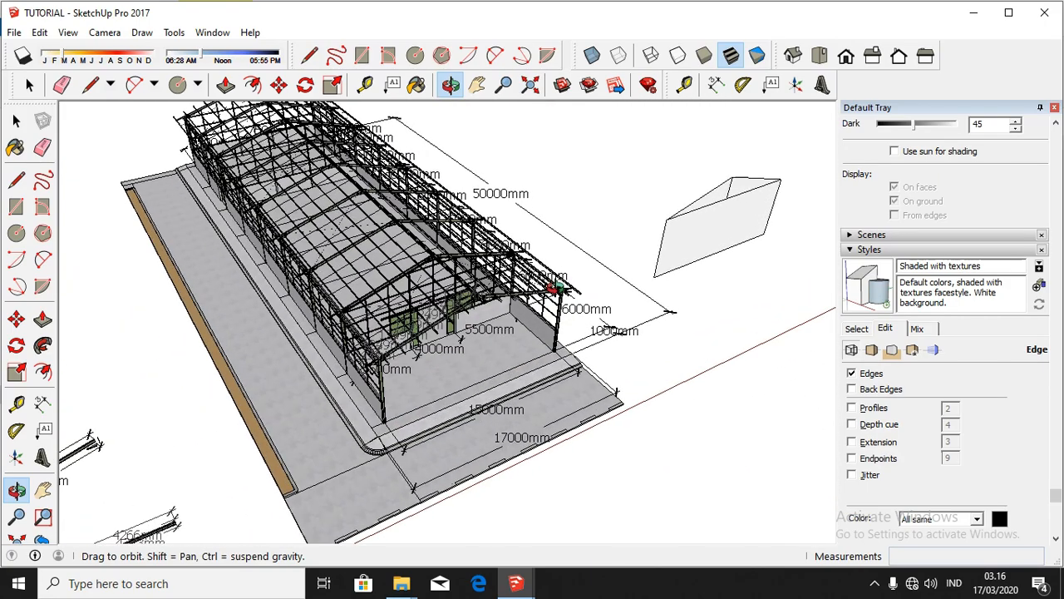
pyautogui.scroll(2, 548, 291)
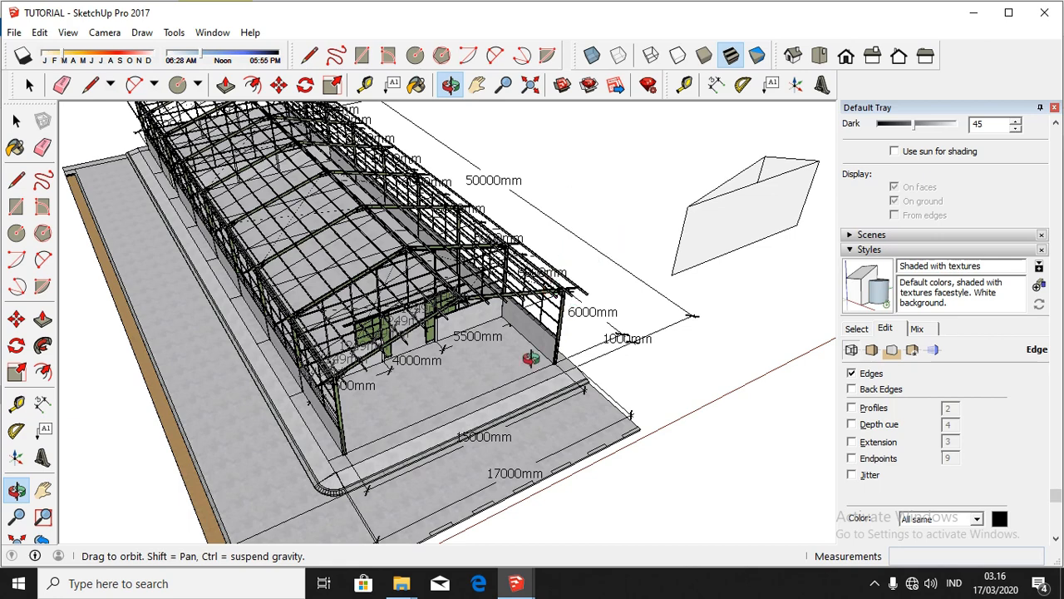
# Step: Survey the warehouse frame from above, comparing the front end with the 6000 mm column bays along the long side
pyautogui.moveTo(526, 335); pyautogui.dragTo(636, 319)
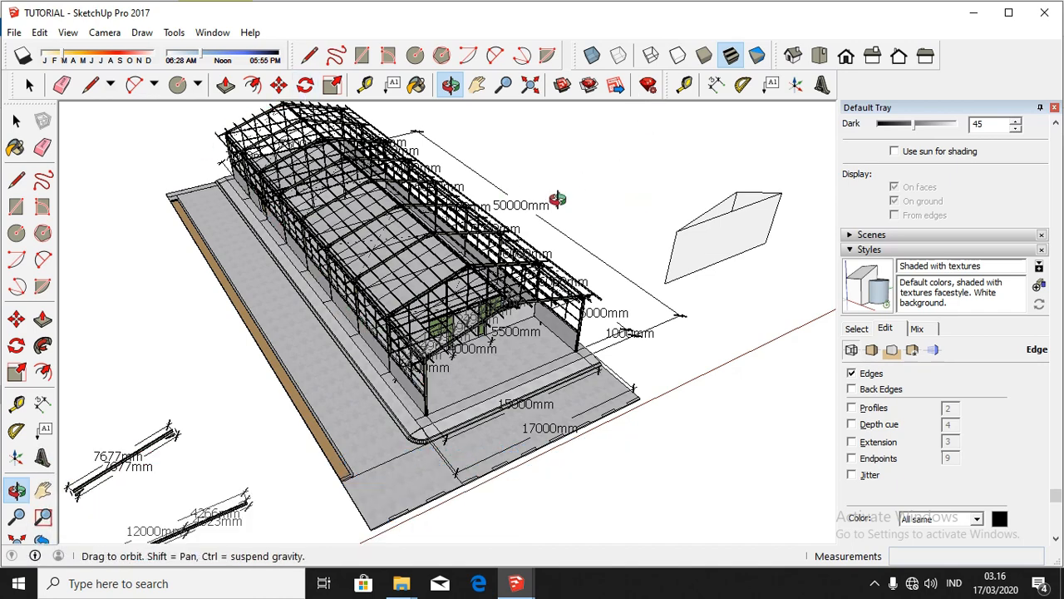
pyautogui.scroll(5, 552, 203)
pyautogui.scroll(-3, 490, 274)
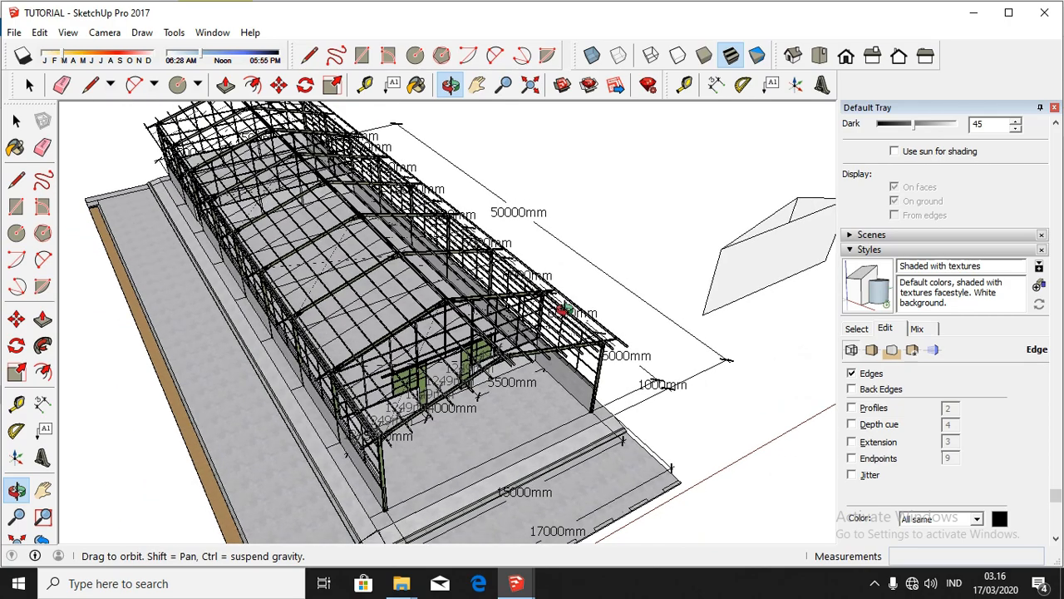
pyautogui.moveTo(598, 357); pyautogui.dragTo(327, 366)
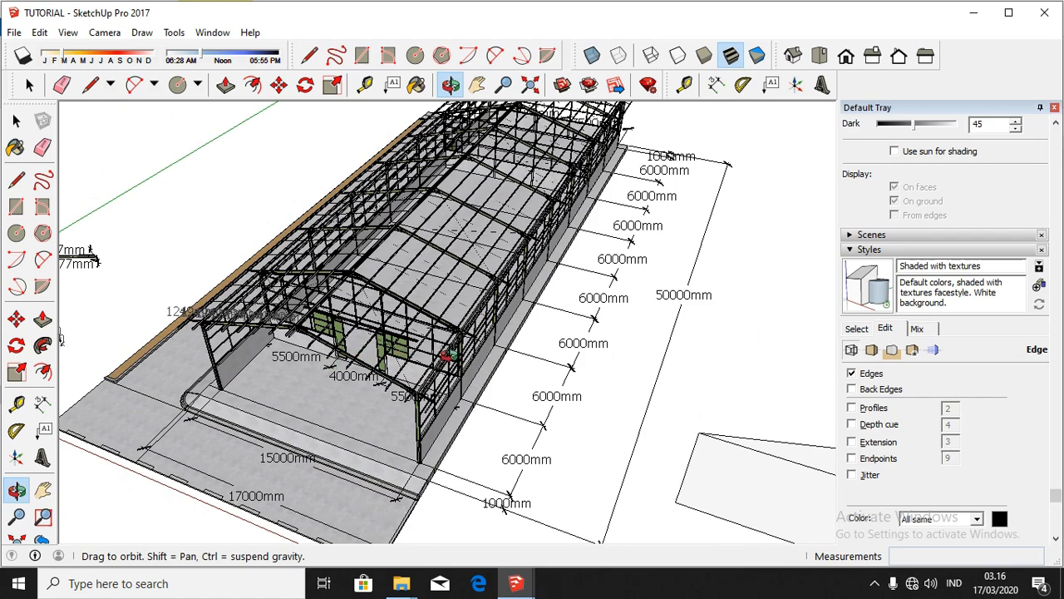
pyautogui.moveTo(458, 382); pyautogui.dragTo(611, 277)
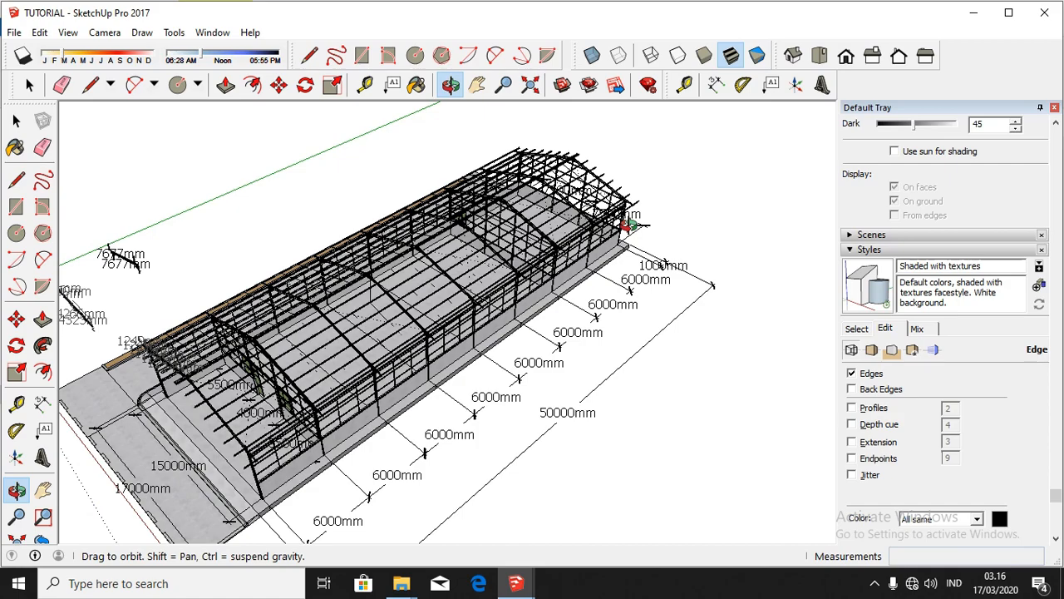
pyautogui.scroll(-2, 629, 226)
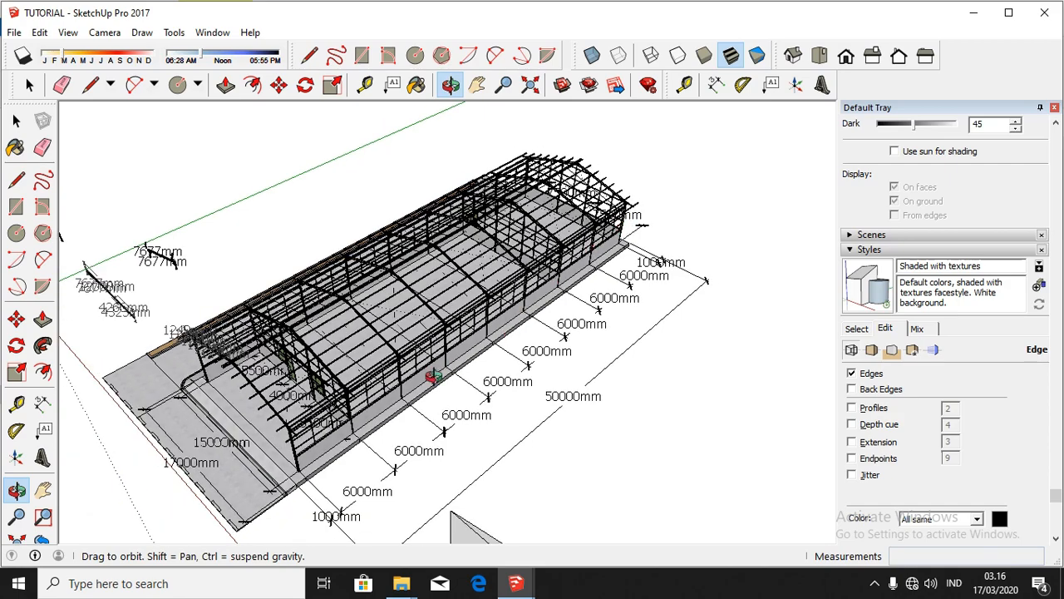
pyautogui.scroll(1, 423, 382)
pyautogui.scroll(-2, 499, 291)
# Step: Examine the purlins overhanging the front rafter and the gable wall with its gate from both sides of the front bay
pyautogui.scroll(5, 365, 305)
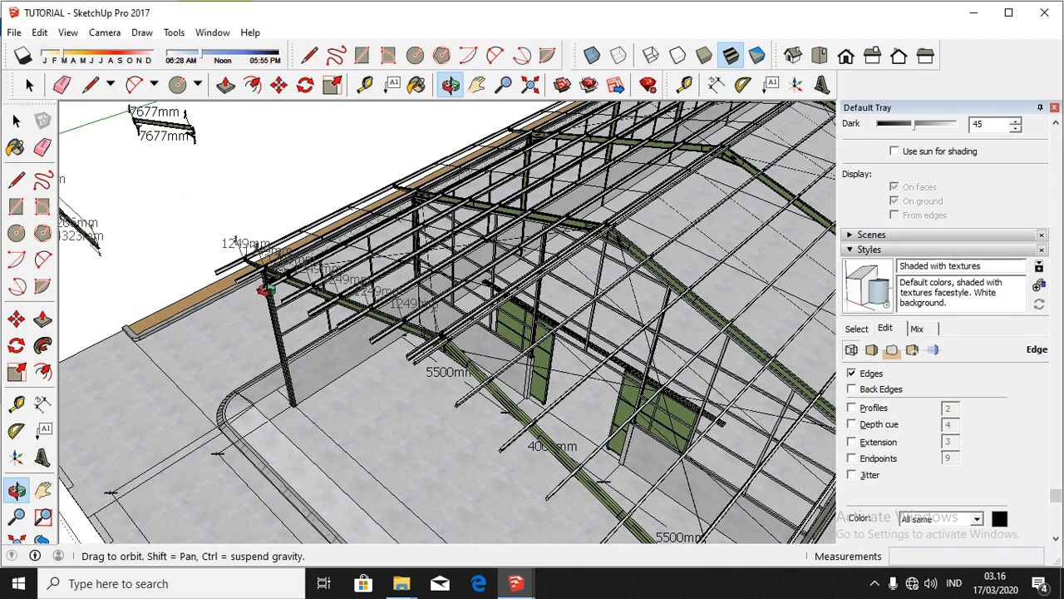
pyautogui.scroll(-1, 263, 289)
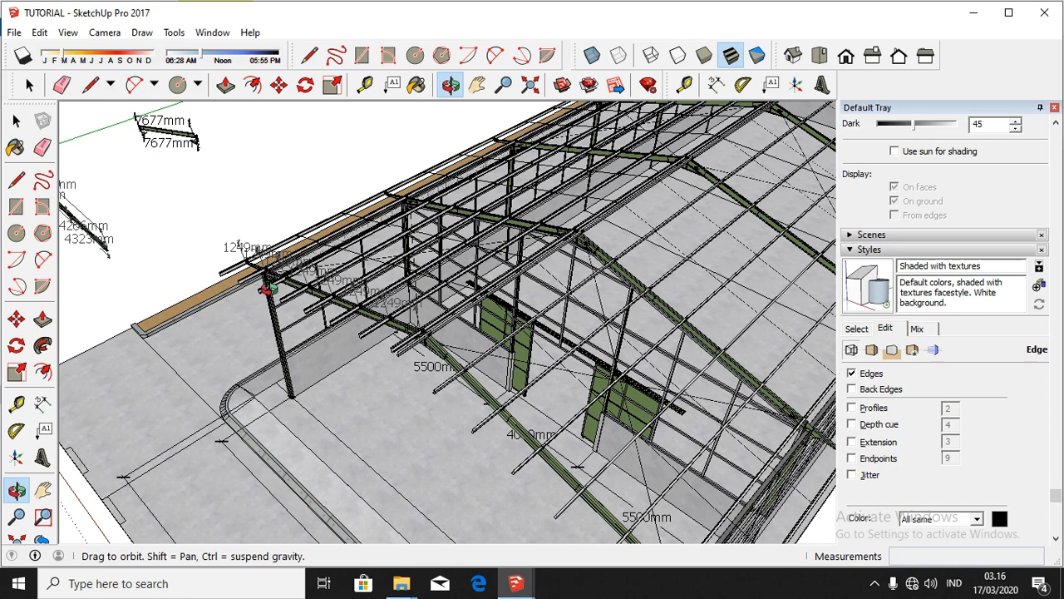
pyautogui.moveTo(268, 288); pyautogui.dragTo(348, 286)
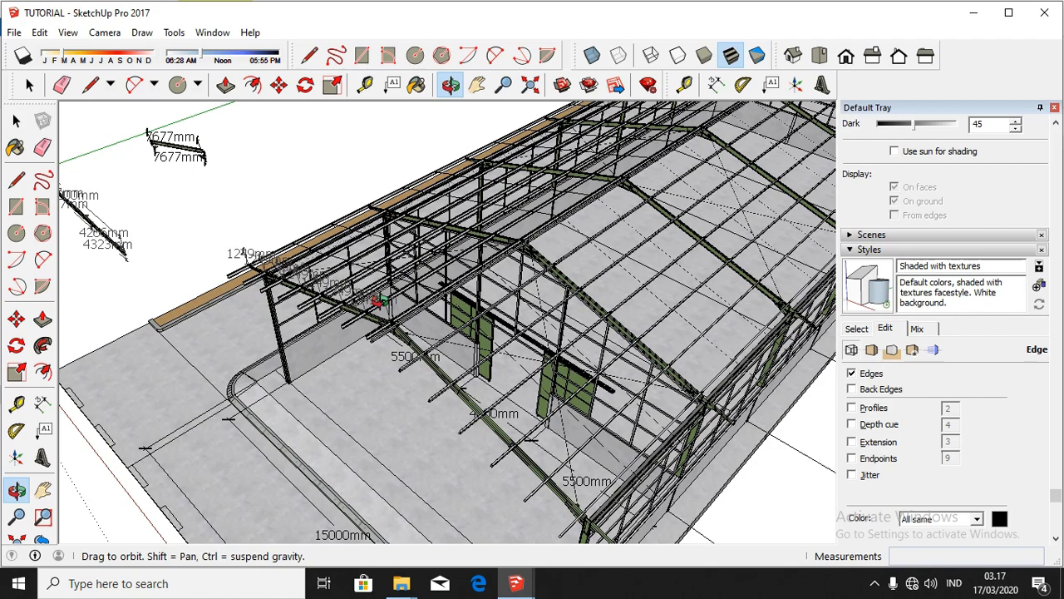
pyautogui.moveTo(378, 301); pyautogui.dragTo(613, 246)
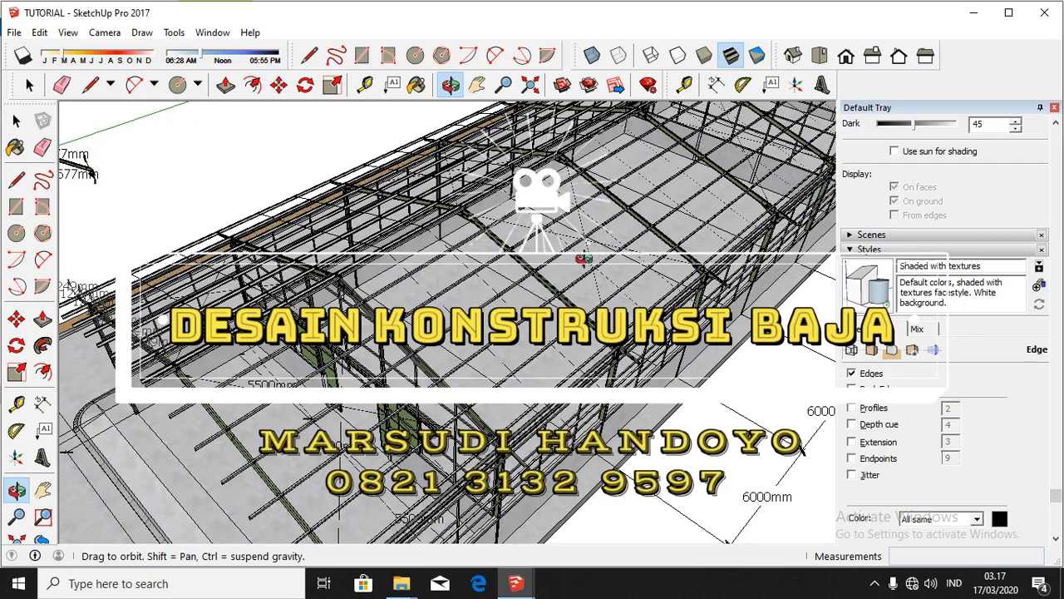
pyautogui.moveTo(585, 258); pyautogui.dragTo(680, 304)
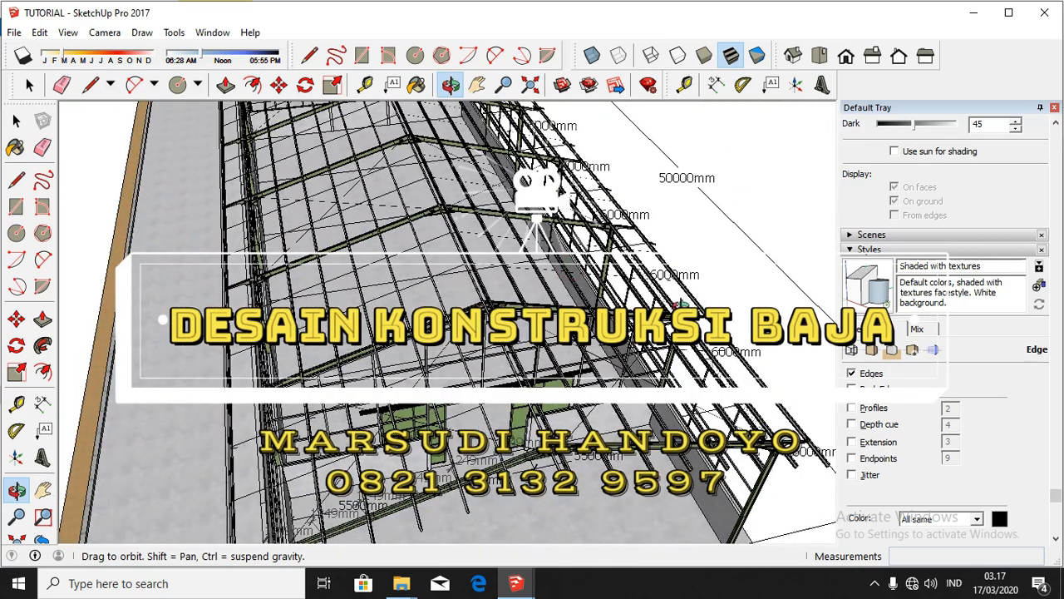
pyautogui.scroll(-1, 681, 307)
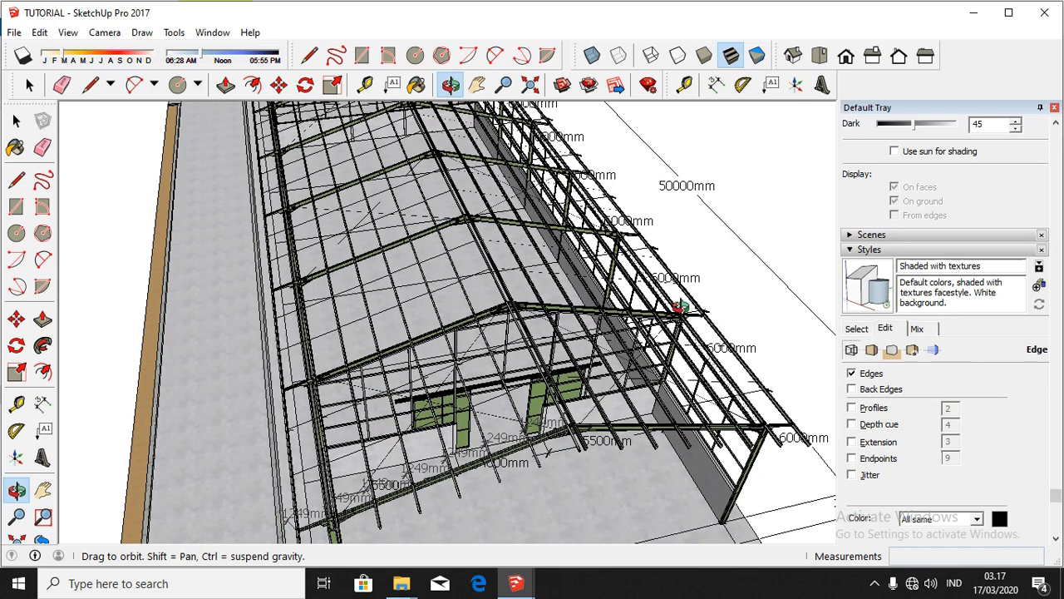
pyautogui.scroll(-3, 551, 321)
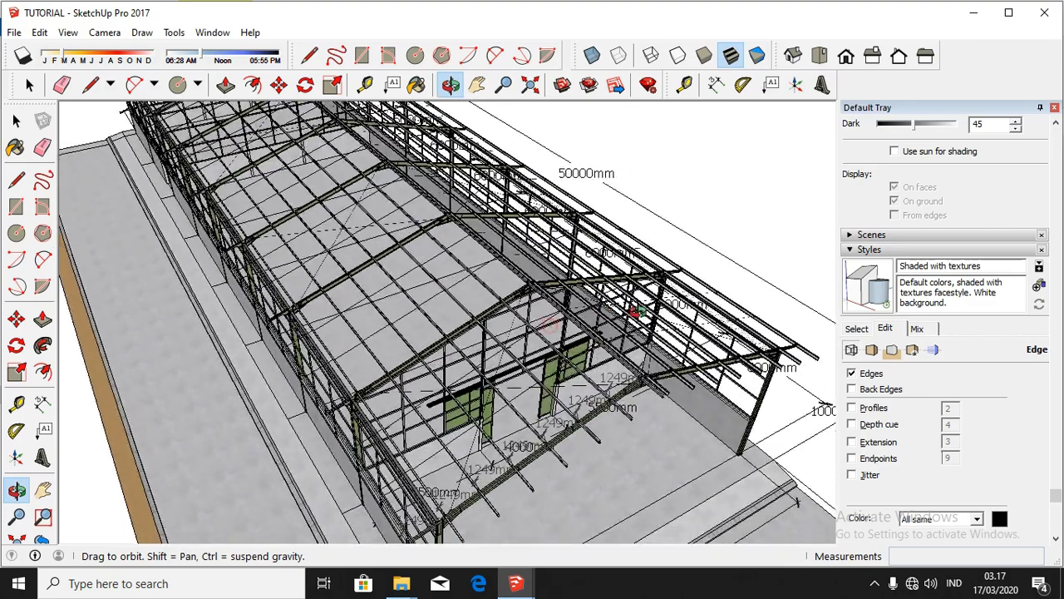
# Step: Inspect the front bay's roof framing up close, then view the whole warehouse from near ground level and obliquely from above
pyautogui.moveTo(551, 321); pyautogui.dragTo(657, 413)
pyautogui.scroll(4, 514, 497)
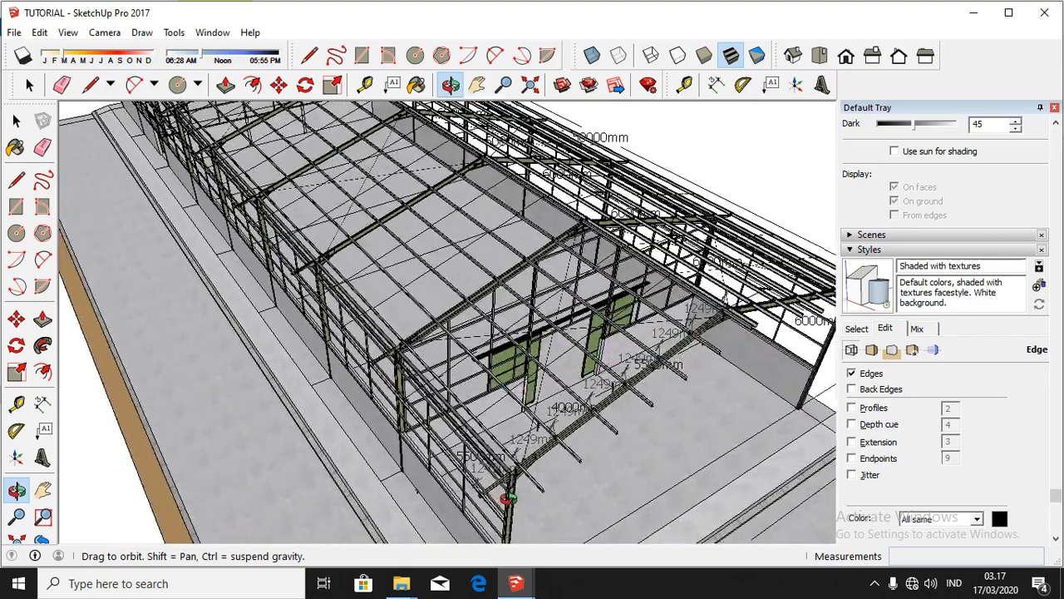
pyautogui.scroll(1, 513, 467)
pyautogui.scroll(1, 651, 376)
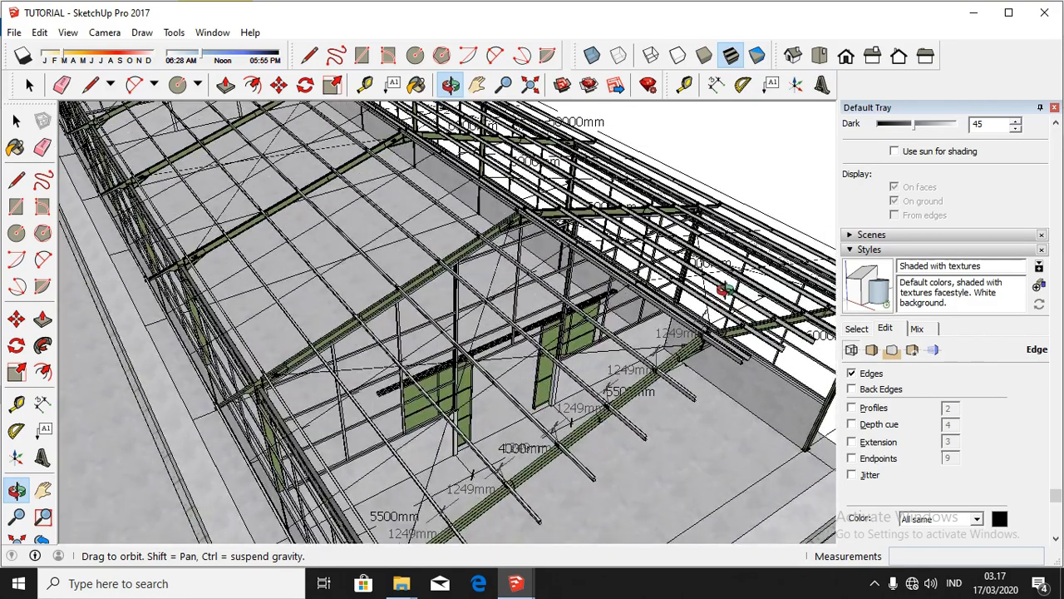
pyautogui.scroll(2, 699, 341)
pyautogui.scroll(-6, 690, 328)
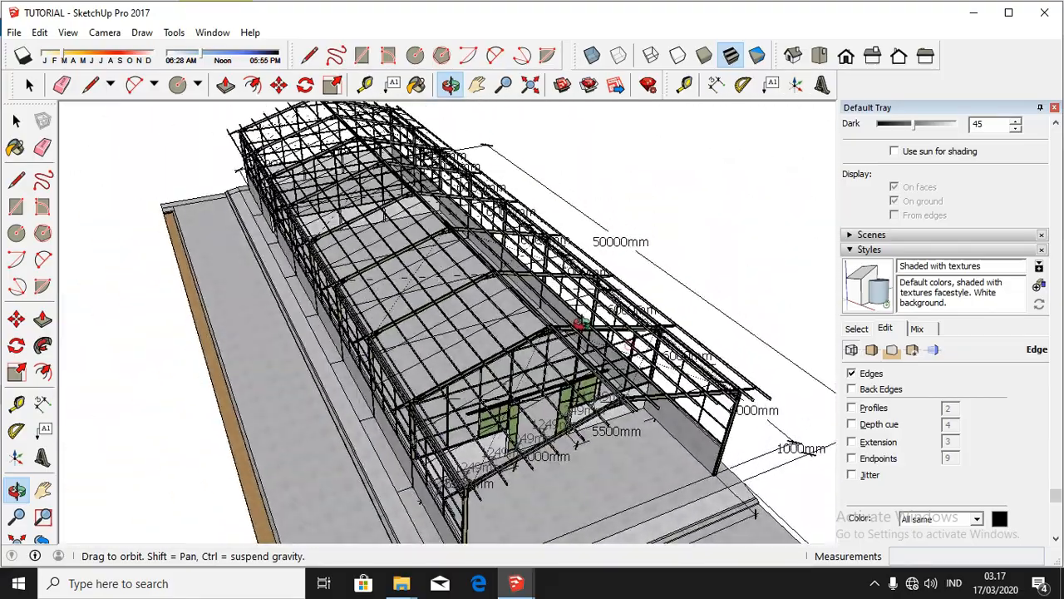
pyautogui.moveTo(580, 324); pyautogui.dragTo(580, 183)
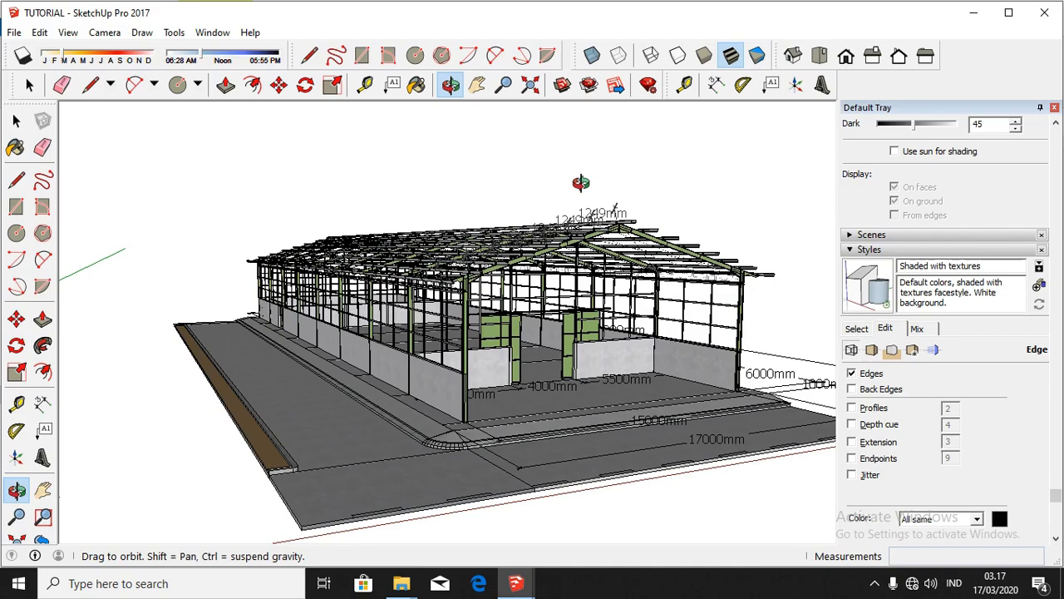
pyautogui.moveTo(580, 183); pyautogui.dragTo(656, 337)
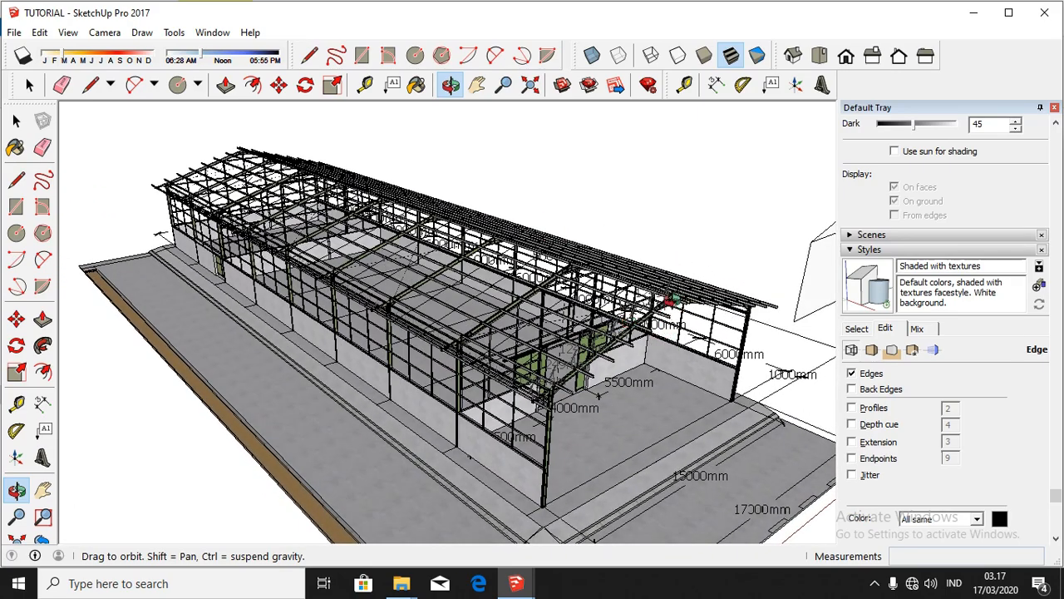